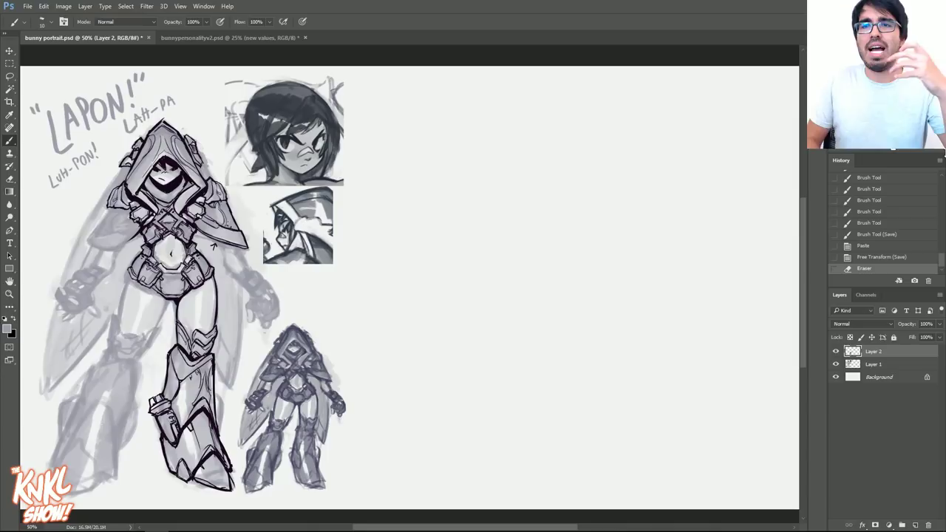
Create a new empty layer with default settings above the reference sketches.
key("ctrl+plus")
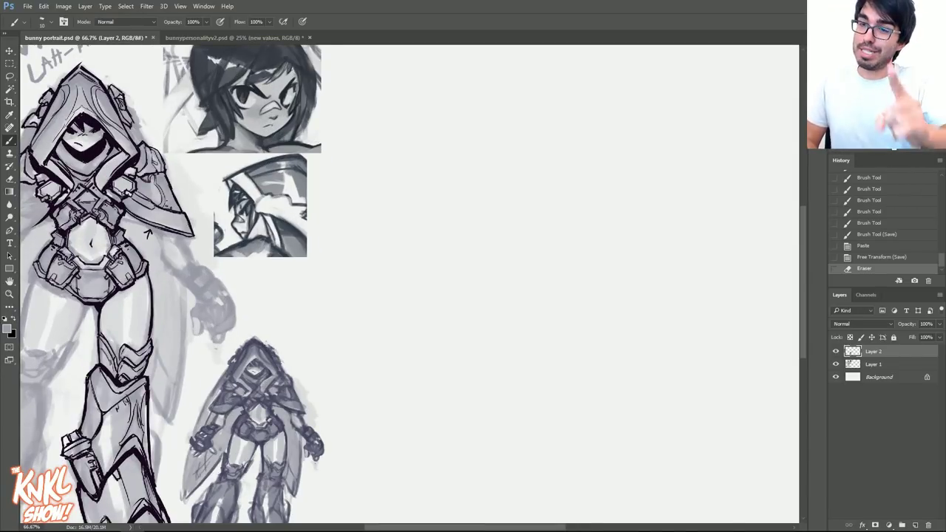
left_click_drag(414, 284, 359, 274)
key("ctrl+minus")
key("ctrl+shift+n")
key("Return")
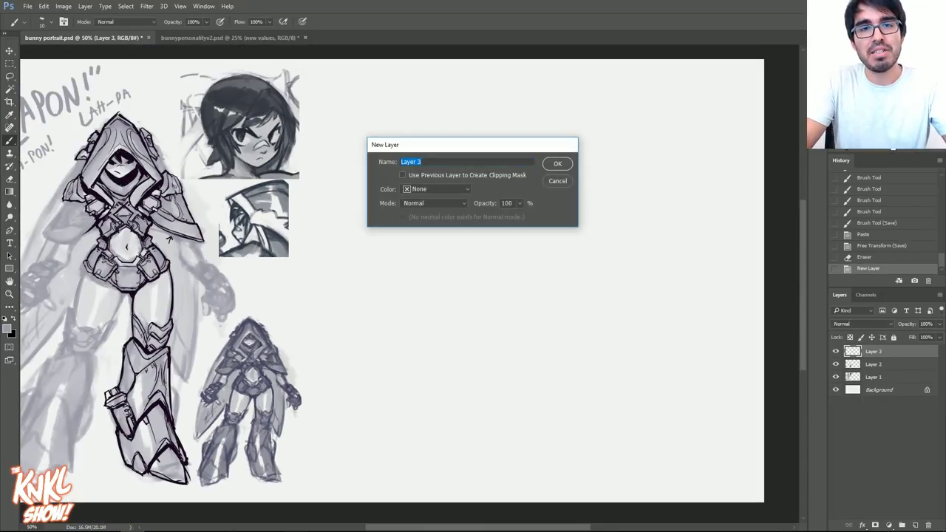
Set the foreground colour to a muted blue-grey, about #6a6c7d.
left_click(7, 329)
type("676878")
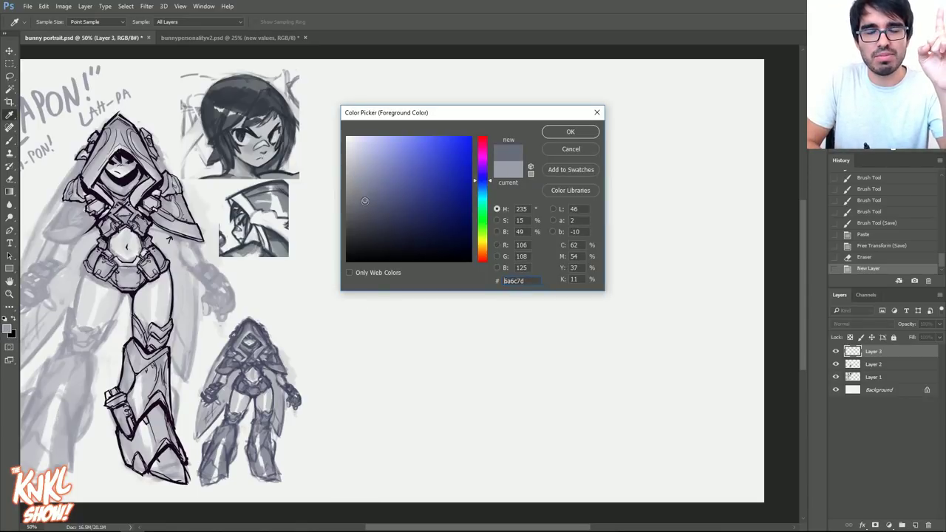
left_click(560, 131)
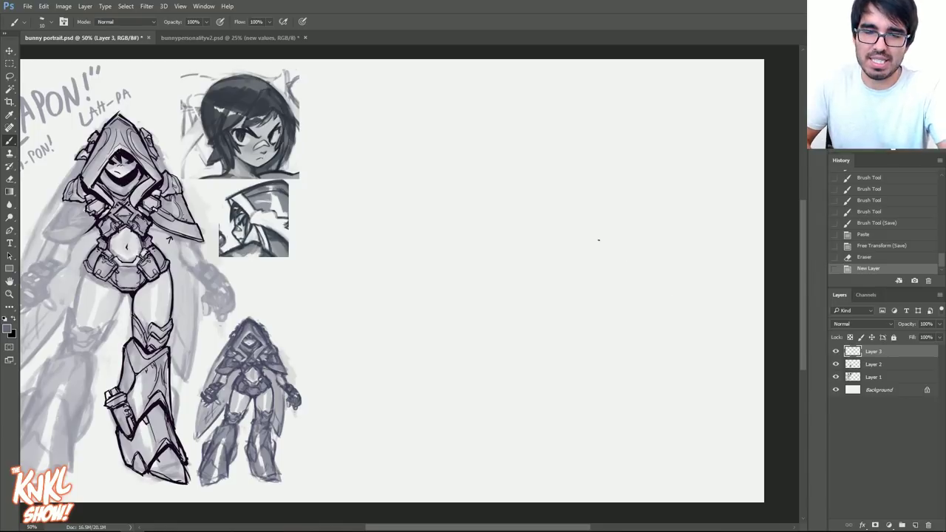
Choose the CHALK NEW preset for the brush and check that the eraser uses the same preset.
key("bracketright")
key("bracketright")
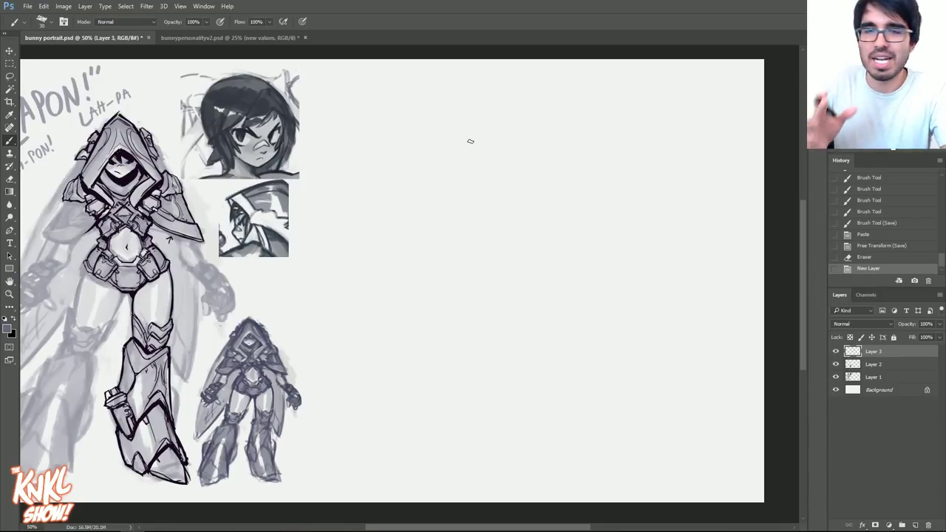
right_click(488, 266)
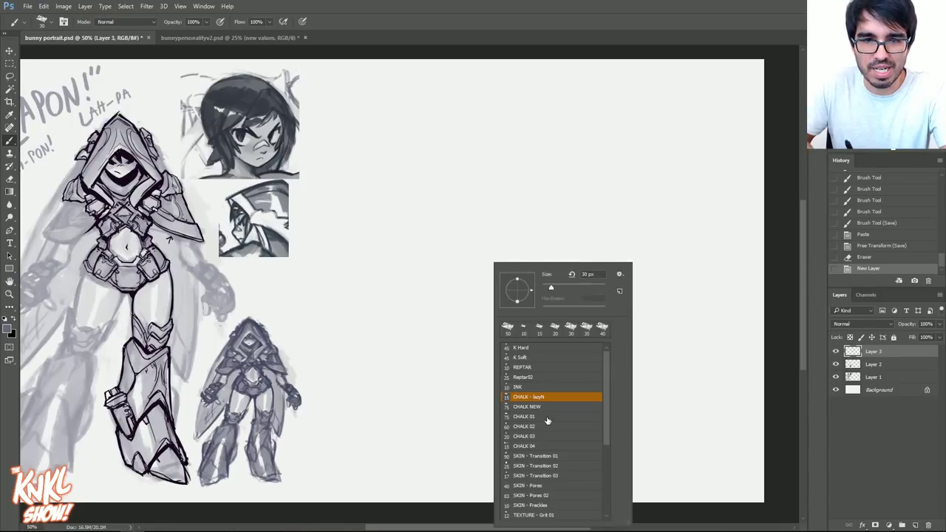
left_click(526, 407)
left_click(10, 179)
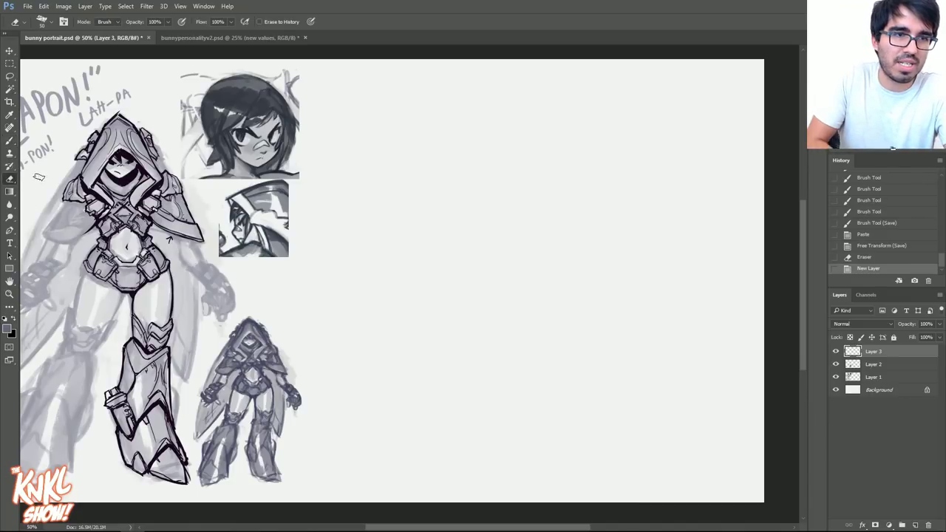
right_click(481, 260)
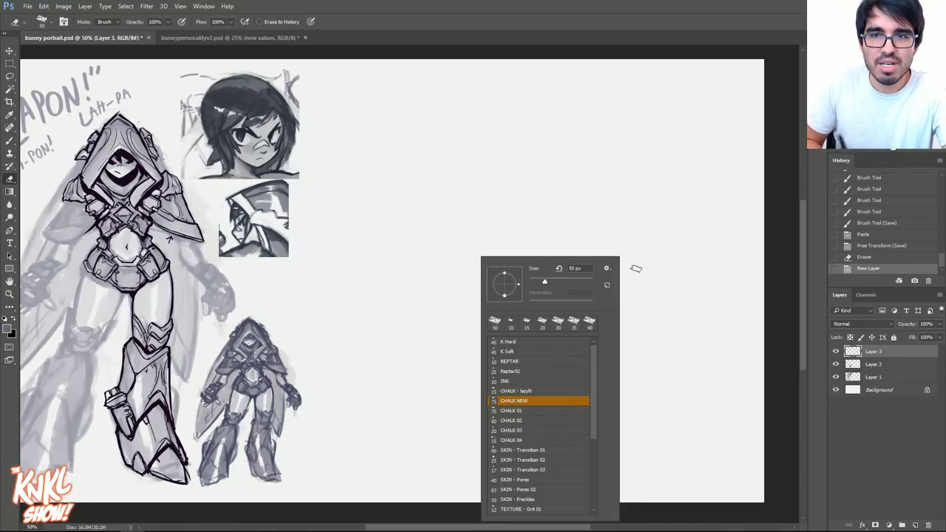
left_click(543, 167)
left_click(9, 144)
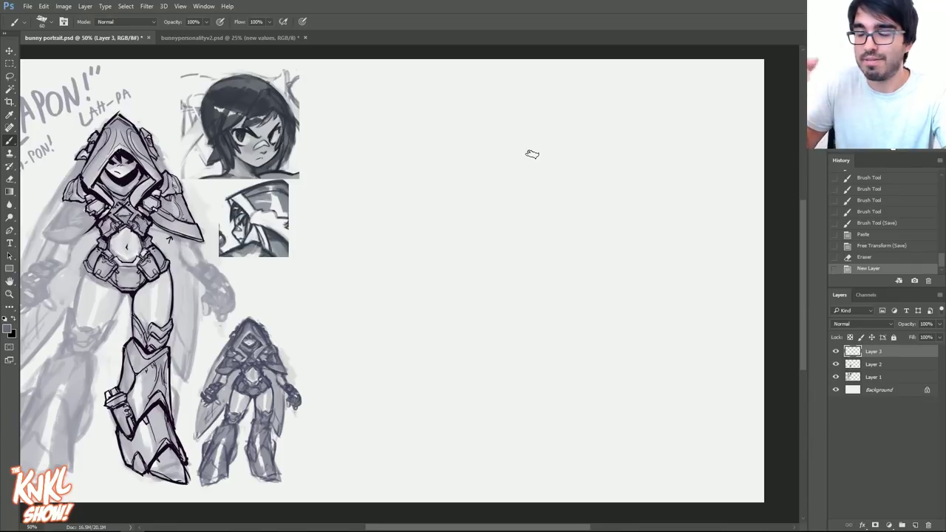
Draw the outline of a jagged, claw-like emblem on the blank canvas near the head portrait.
mouse_move(371, 111)
left_mouse_down()
mouse_move(368, 176)
mouse_move(479, 108)
left_mouse_up()
mouse_move(420, 108)
left_mouse_down()
mouse_move(442, 133)
mouse_move(426, 104)
left_mouse_up()
mouse_move(385, 130)
left_mouse_down()
mouse_move(377, 111)
mouse_move(366, 131)
mouse_move(379, 90)
mouse_move(380, 211)
mouse_move(341, 133)
left_mouse_up()
Reposition part of the emblem with a lasso selection, and scale the whole emblem to sit beside the head portrait.
key("l")
left_click(11, 51)
left_click_drag(425, 133, 391, 121)
key("ctrl+d")
key("ctrl+t")
left_click_drag(443, 163, 381, 112)
key("Return")
key("l")
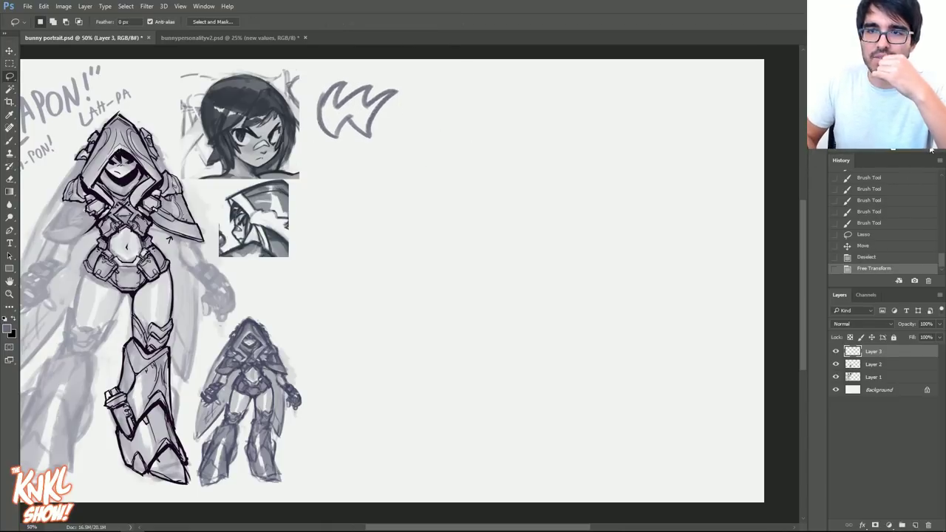
Sketch the left and lower arcs of a large head circle in the blank area beside the references.
key("ctrl+plus")
left_click_drag(296, 259, 424, 273)
key("b")
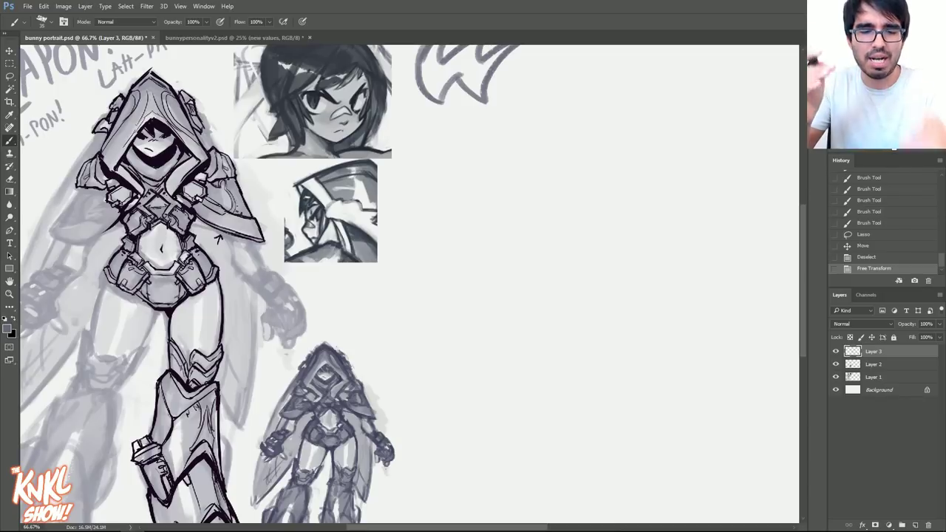
left_click_drag(473, 259, 358, 272)
scroll(507, 247, "down", 1)
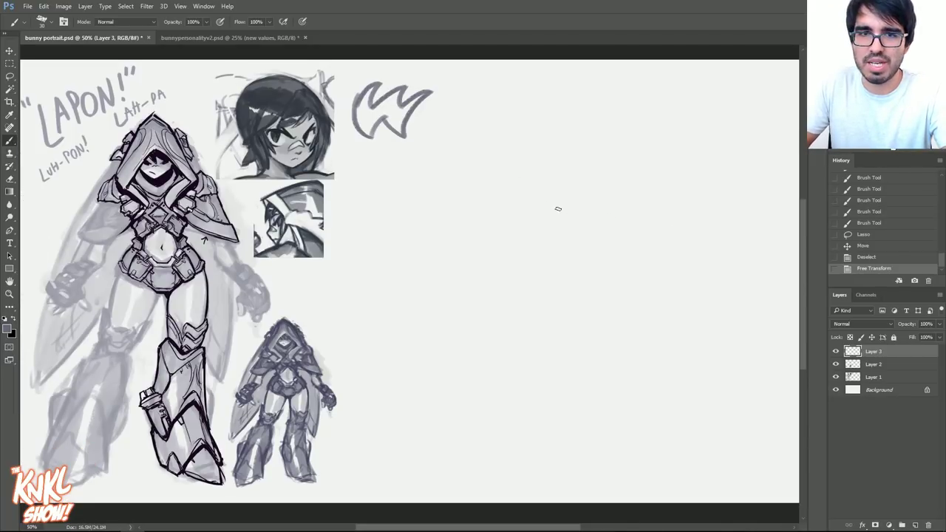
left_click_drag(528, 140, 519, 180)
mouse_move(538, 111)
left_mouse_down()
mouse_move(519, 163)
mouse_move(517, 147)
mouse_move(517, 184)
left_mouse_up()
mouse_move(526, 143)
left_mouse_down()
mouse_move(519, 194)
mouse_move(530, 217)
left_mouse_up()
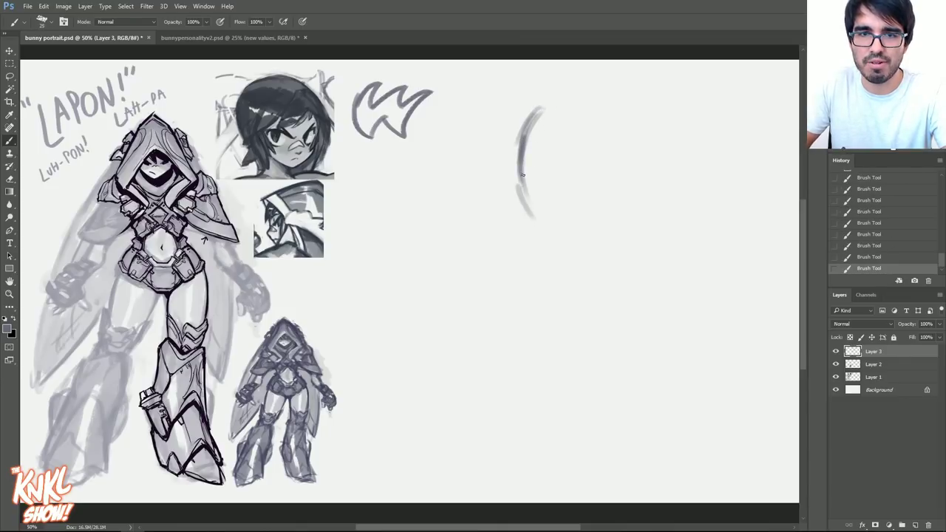
mouse_move(520, 174)
left_mouse_down()
mouse_move(591, 230)
mouse_move(613, 232)
mouse_move(653, 191)
left_mouse_up()
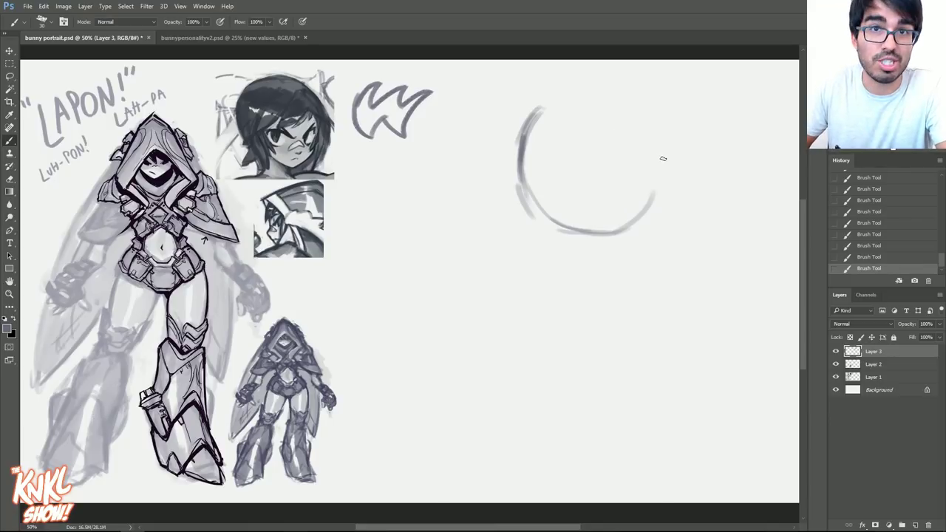
Enlarge the brush and close the head circle along its right side and top.
left_click_drag(641, 215, 659, 162)
key("]")
key("]")
key("]")
mouse_move(661, 190)
left_mouse_down()
mouse_move(602, 102)
mouse_move(543, 118)
left_mouse_up()
mouse_move(591, 100)
left_mouse_down()
mouse_move(553, 139)
mouse_move(531, 136)
mouse_move(533, 220)
left_mouse_up()
Sketch the cheeks and jaw below the circle, tapering both sides to a pointed chin.
left_click_drag(540, 176, 556, 257)
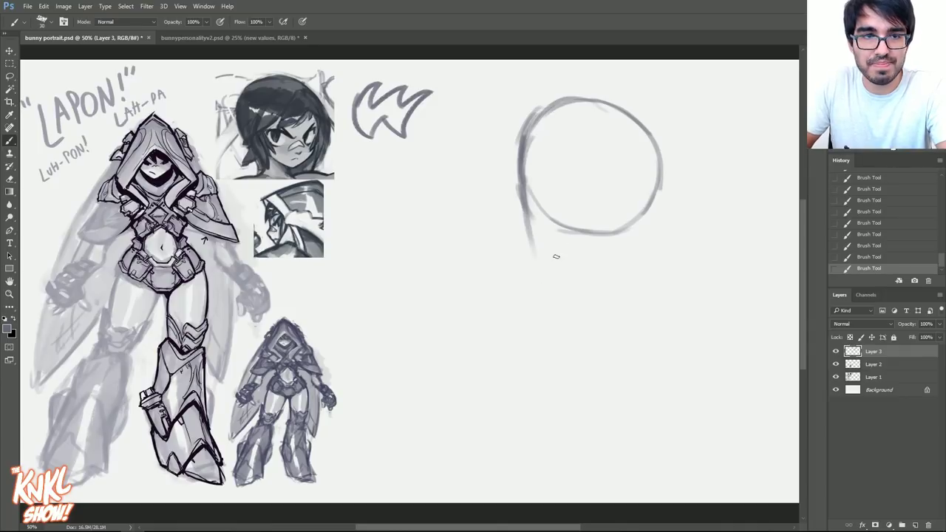
left_click_drag(528, 205, 544, 287)
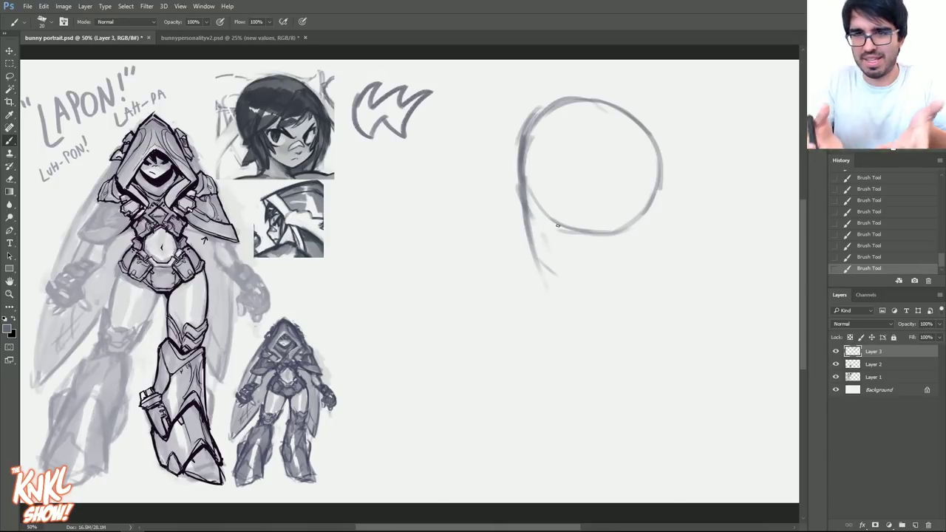
mouse_move(548, 270)
left_mouse_down()
mouse_move(617, 315)
mouse_move(602, 310)
mouse_move(651, 267)
mouse_move(631, 279)
left_mouse_up()
mouse_move(658, 187)
left_mouse_down()
mouse_move(638, 267)
mouse_move(601, 299)
left_mouse_up()
key("bracketright")
key("bracketright")
mouse_move(638, 276)
left_mouse_down()
mouse_move(592, 309)
mouse_move(523, 234)
left_mouse_up()
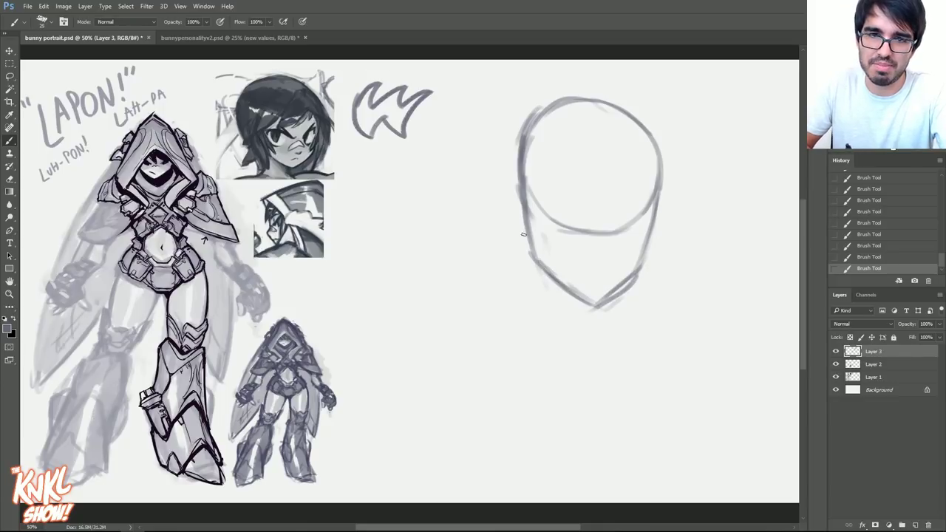
Strengthen the head circle and draw a slightly curved vertical centre line from forehead to chin.
mouse_move(525, 181)
left_mouse_down()
mouse_move(565, 231)
mouse_move(603, 235)
mouse_move(650, 184)
mouse_move(653, 140)
left_mouse_up()
left_click_drag(598, 300, 612, 235)
left_click_drag(607, 129, 613, 229)
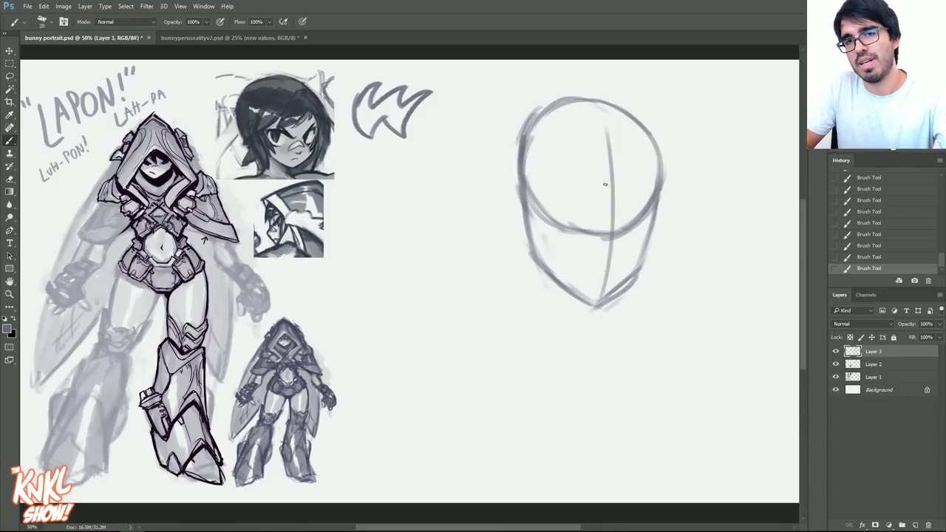
Lighten the construction lines inside the head with the Eraser, mainly the circle's lower curve and the centre line.
mouse_move(563, 246)
left_mouse_down()
mouse_move(553, 224)
mouse_move(547, 242)
left_mouse_up()
mouse_move(559, 178)
left_mouse_down()
mouse_move(584, 196)
mouse_move(614, 267)
mouse_move(642, 145)
left_mouse_up()
left_click_drag(636, 230, 640, 210)
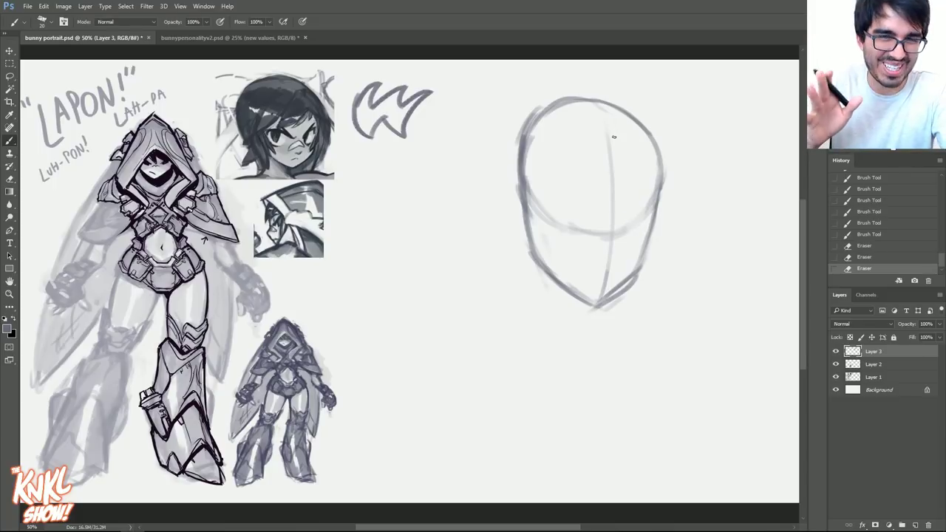
left_click_drag(549, 203, 559, 215)
mouse_move(543, 170)
left_mouse_down()
mouse_move(545, 192)
mouse_move(581, 217)
mouse_move(584, 210)
left_mouse_up()
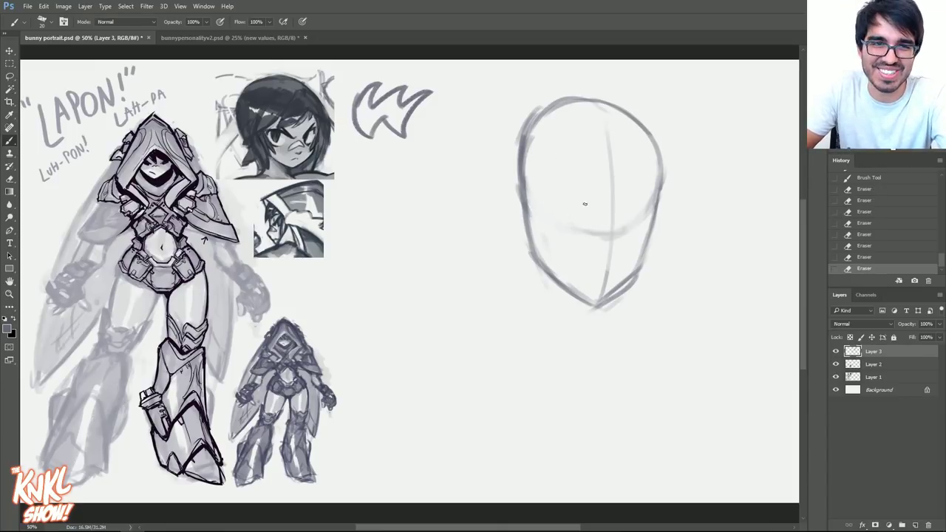
Sketch two narrow, slanted eyes with irises on either side of the face's centre line.
key("b")
left_click_drag(590, 232, 574, 215)
left_click_drag(542, 197, 568, 209)
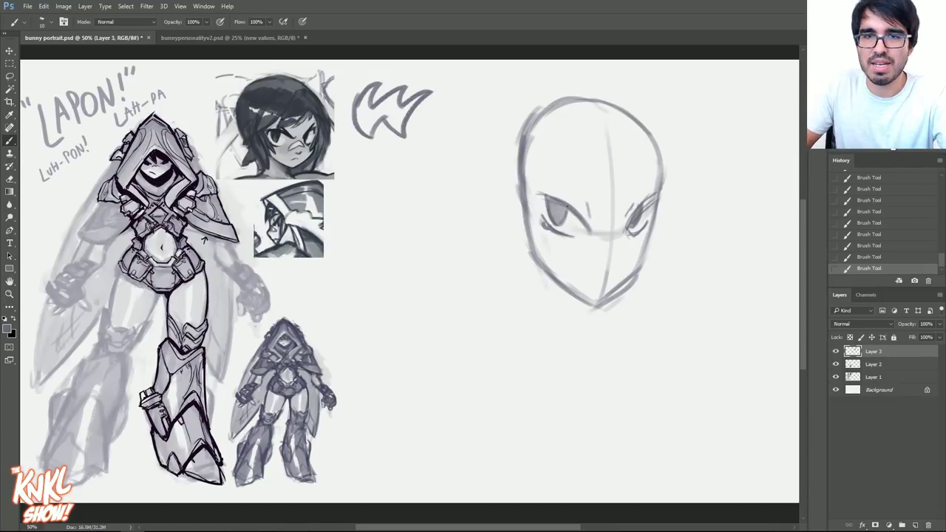
Try a raised, nearly flat eyebrow over the nearer eye and revert it through the history.
left_click_drag(532, 177, 598, 187)
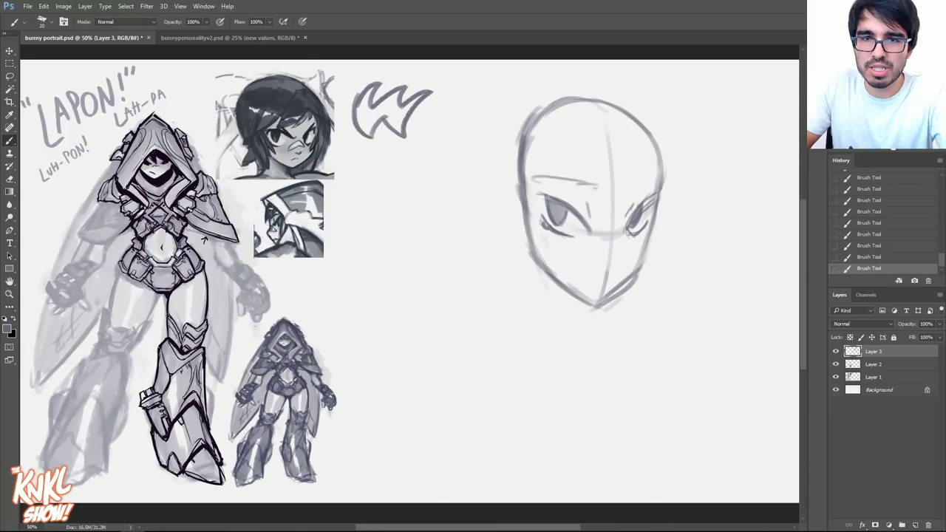
left_click(874, 234)
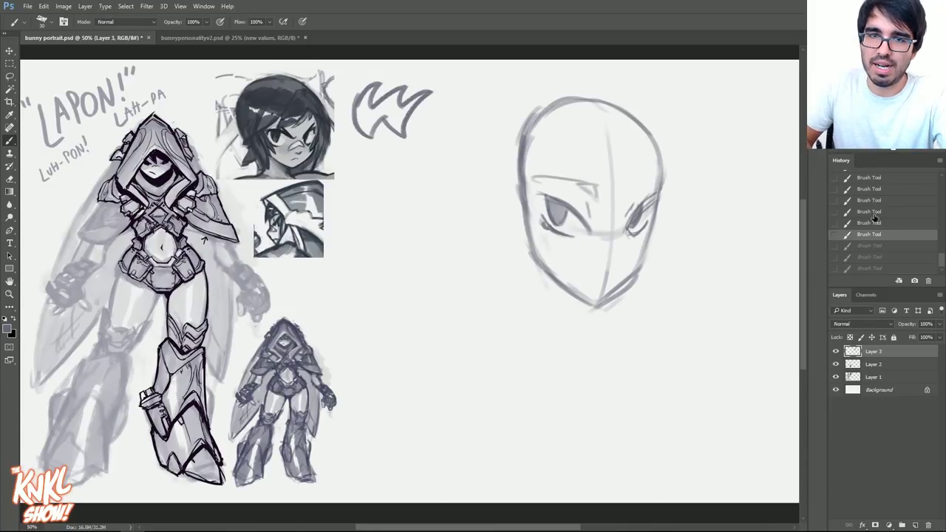
left_click(879, 213)
key("ctrl+shift+z")
key("ctrl+shift+z")
key("ctrl+shift+z")
key("ctrl+shift+z")
key("ctrl+shift+z")
Draw sharply slanted, angry eyebrows above both eyes, darken the outer lashes and add a small nose.
mouse_move(542, 168)
left_mouse_down()
mouse_move(599, 200)
mouse_move(657, 177)
left_mouse_up()
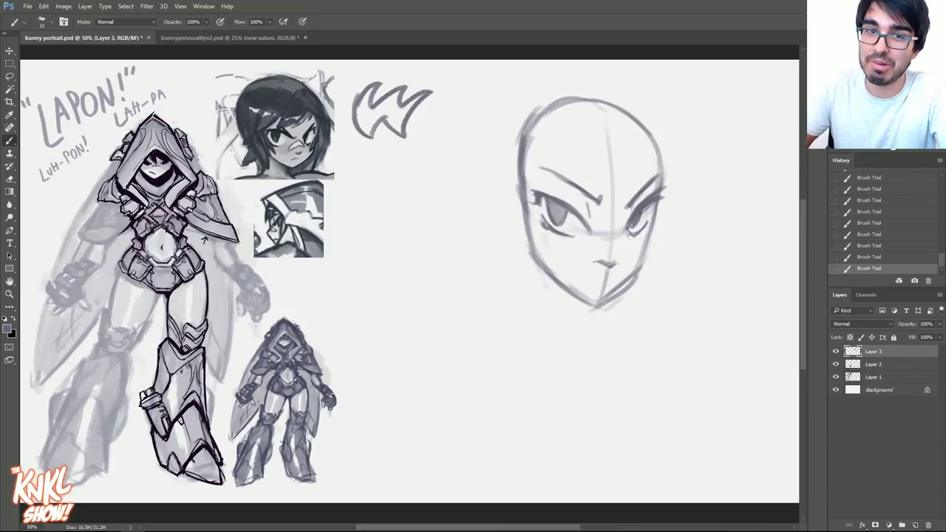
Letter the underlined word "LAPIN" in the space beside the reference portraits and erase it.
mouse_move(346, 188)
left_mouse_down()
mouse_move(370, 215)
mouse_move(383, 190)
mouse_move(393, 220)
left_mouse_up()
mouse_move(375, 209)
left_mouse_down()
mouse_move(390, 207)
mouse_move(399, 220)
left_mouse_up()
left_click_drag(399, 192, 417, 220)
mouse_move(430, 220)
left_mouse_down()
mouse_move(450, 219)
mouse_move(458, 182)
left_mouse_up()
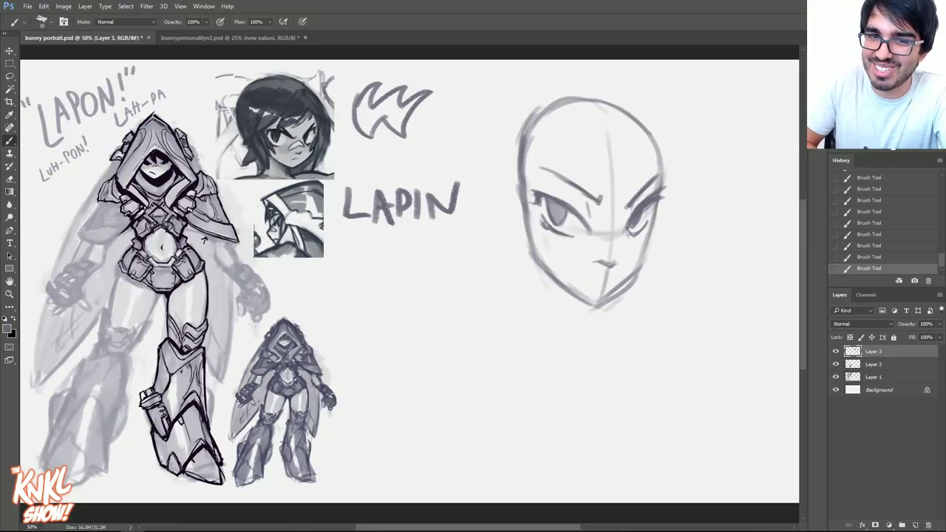
left_click_drag(324, 237, 468, 233)
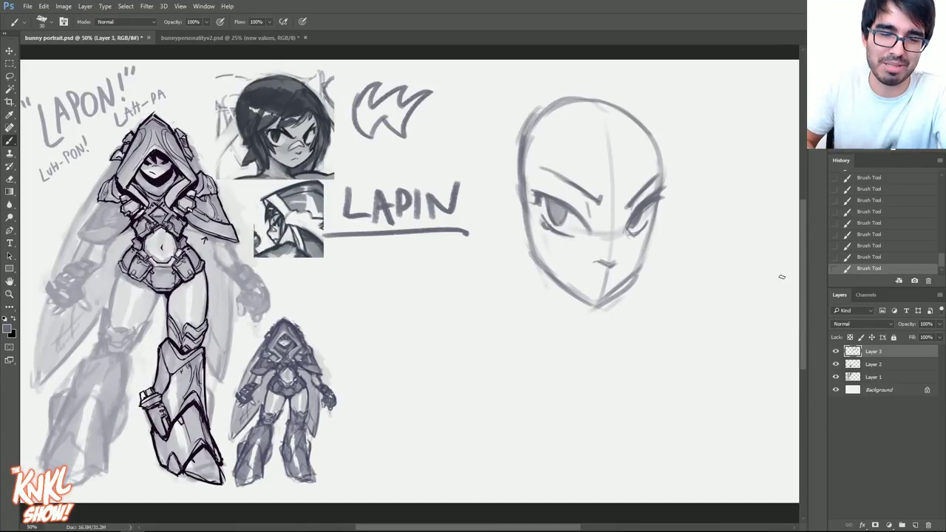
mouse_move(351, 191)
left_mouse_down()
mouse_move(334, 236)
mouse_move(358, 212)
mouse_move(362, 182)
mouse_move(382, 185)
mouse_move(405, 252)
mouse_move(439, 201)
mouse_move(456, 193)
mouse_move(452, 182)
mouse_move(419, 291)
left_mouse_up()
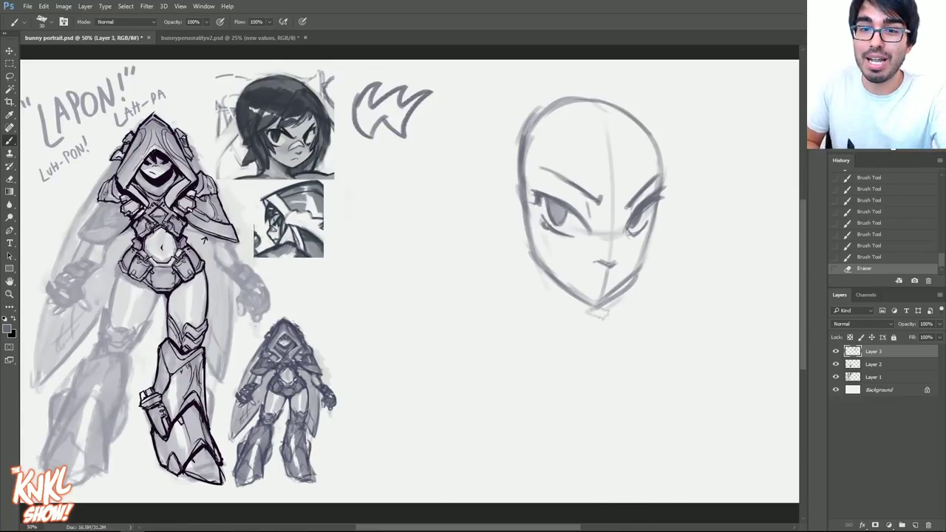
Erase the centre line and stray marks on the lower face, refine the far eye and redraw the pointed chin and jaw.
left_click_drag(597, 314, 626, 292)
mouse_move(618, 248)
left_mouse_down()
mouse_move(601, 300)
mouse_move(609, 221)
mouse_move(600, 248)
mouse_move(619, 236)
mouse_move(603, 255)
mouse_move(620, 251)
mouse_move(622, 260)
left_mouse_up()
key("b")
left_click_drag(644, 211, 639, 221)
key("bracketright")
left_click_drag(613, 292, 596, 303)
left_click_drag(597, 302, 642, 264)
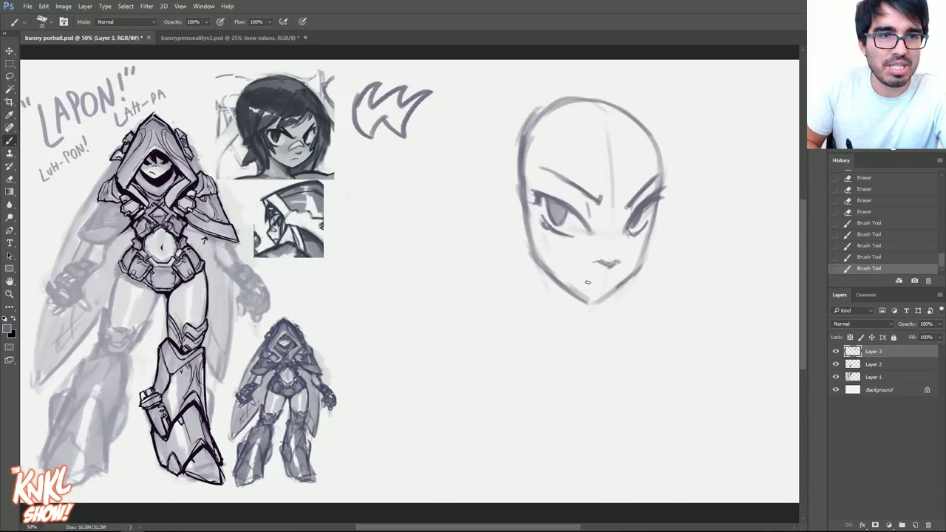
Draw a small frowning mouth below the nose, trim it with the Eraser and revert the last excess eraser strokes.
left_click_drag(584, 276, 589, 275)
left_click_drag(582, 275, 592, 274)
left_click_drag(585, 275, 592, 274)
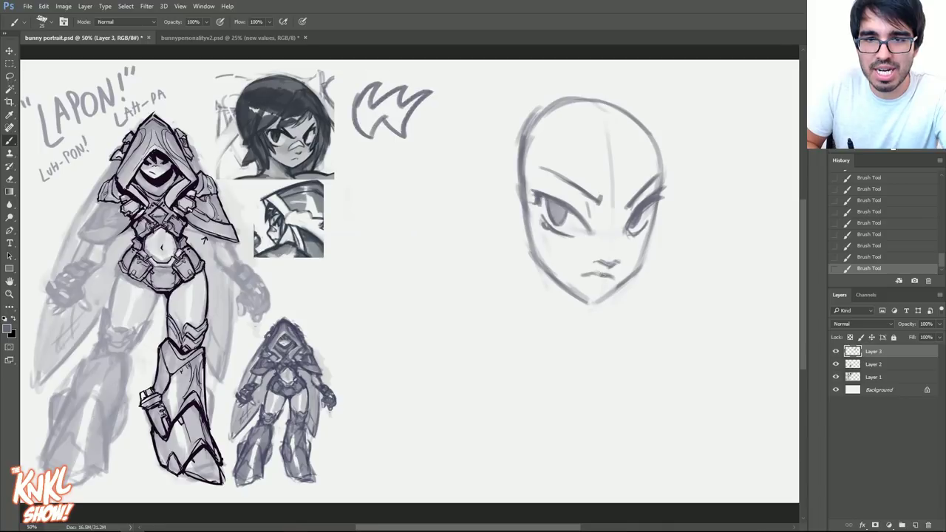
key("e")
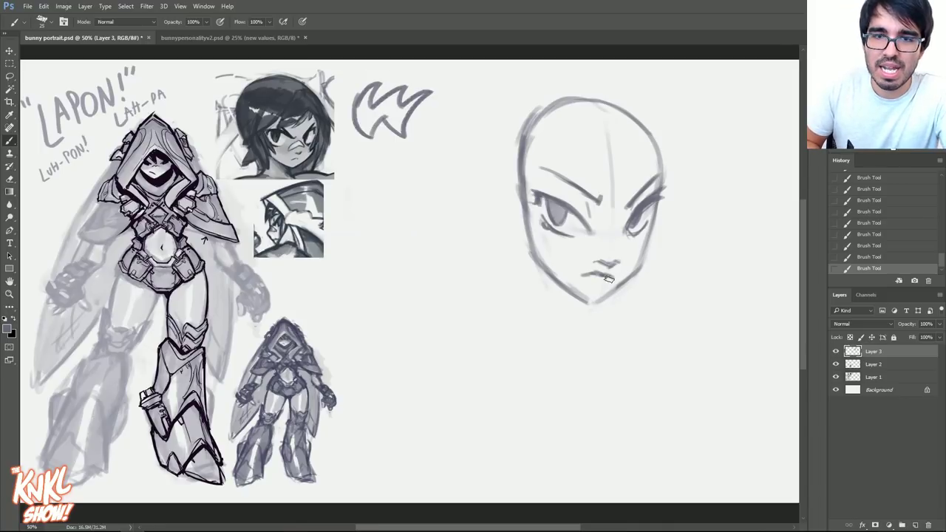
left_click_drag(618, 279, 583, 275)
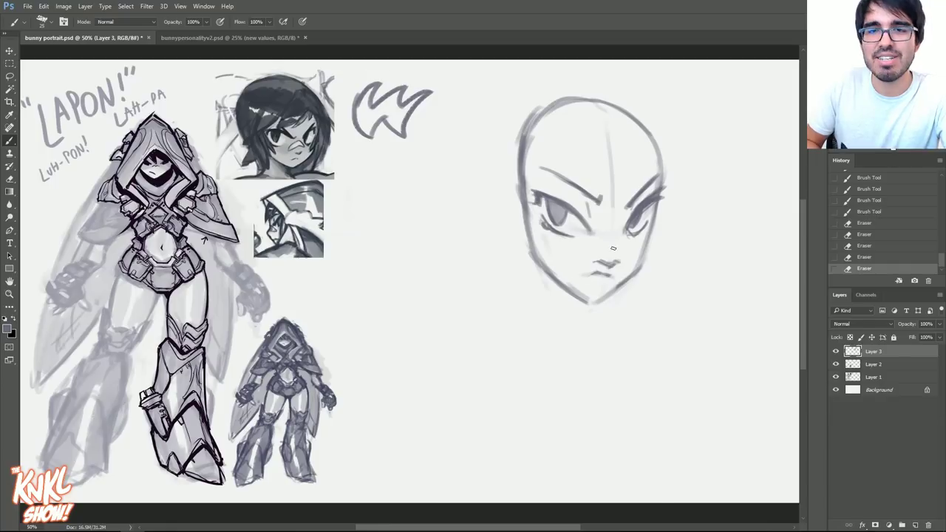
left_click(873, 249)
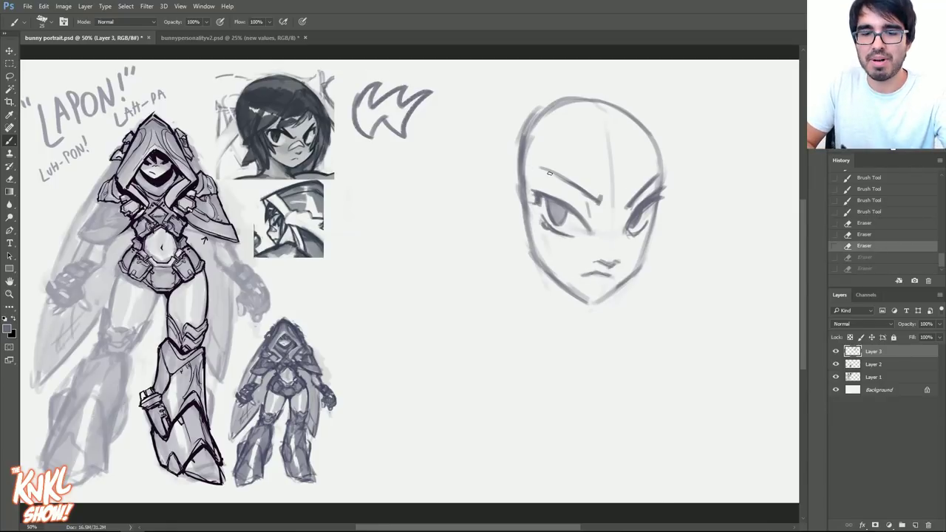
Lasso the head sketch, scale it down and move it below the emblem, and return to the brush.
key("l")
mouse_move(487, 170)
left_mouse_down()
mouse_move(652, 353)
mouse_move(488, 174)
left_mouse_up()
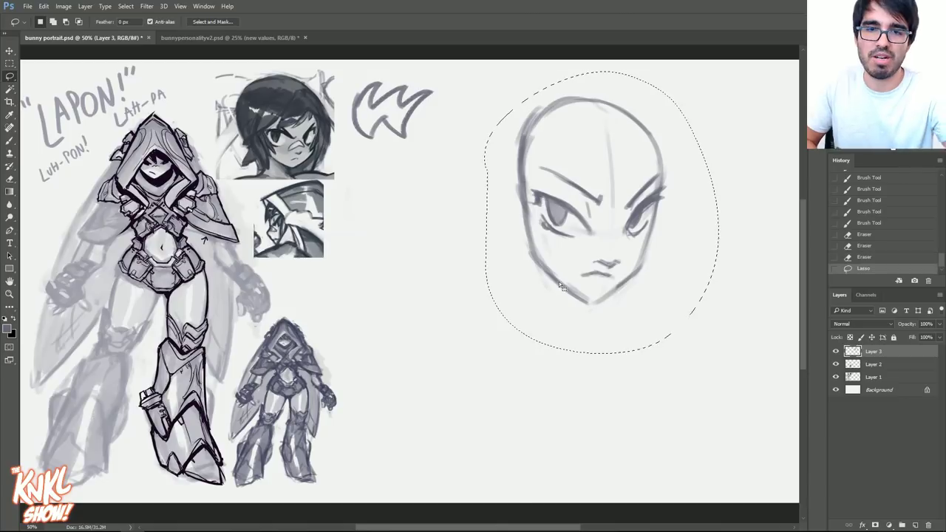
key("ctrl+t")
mouse_move(710, 82)
left_mouse_down()
mouse_move(645, 156)
mouse_move(529, 168)
left_mouse_up()
key("Return")
key("ctrl+d")
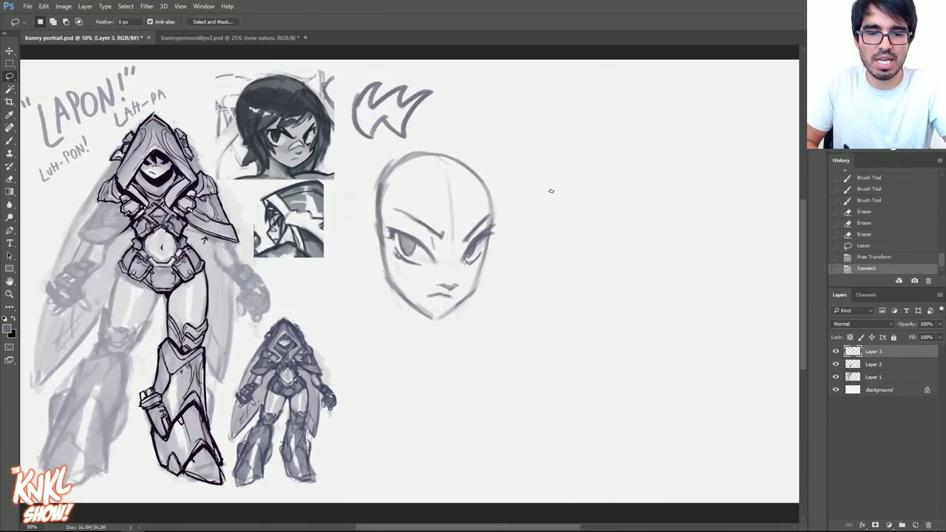
key("b")
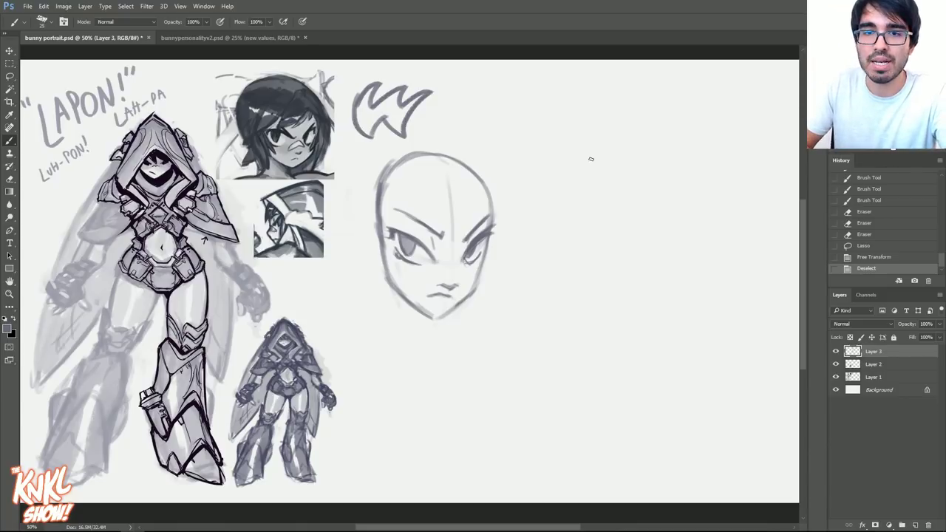
Sketch the outline of a second head with a rounded skull and pointed chin in the space beside the first head.
mouse_move(562, 205)
left_mouse_down()
mouse_move(617, 140)
mouse_move(571, 221)
mouse_move(584, 259)
mouse_move(621, 299)
mouse_move(668, 289)
mouse_move(699, 253)
left_mouse_up()
mouse_move(592, 271)
left_mouse_down()
mouse_move(701, 272)
mouse_move(714, 189)
left_mouse_up()
left_click_drag(671, 130, 720, 214)
left_click_drag(707, 156, 599, 147)
left_click_drag(628, 145, 565, 225)
left_click_drag(605, 159, 568, 255)
left_click_drag(696, 266, 721, 178)
mouse_move(688, 143)
left_mouse_down()
mouse_move(720, 222)
mouse_move(696, 272)
left_mouse_up()
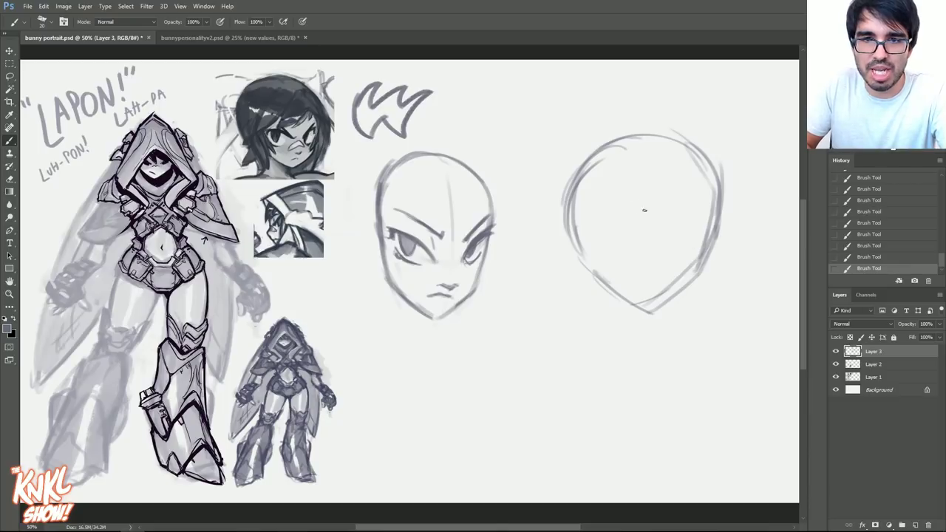
Draw a curved vertical centre line and a curved eye guideline across the second head, undoing and redrawing misplaced strokes.
mouse_move(670, 138)
left_mouse_down()
mouse_move(651, 310)
mouse_move(655, 284)
left_mouse_up()
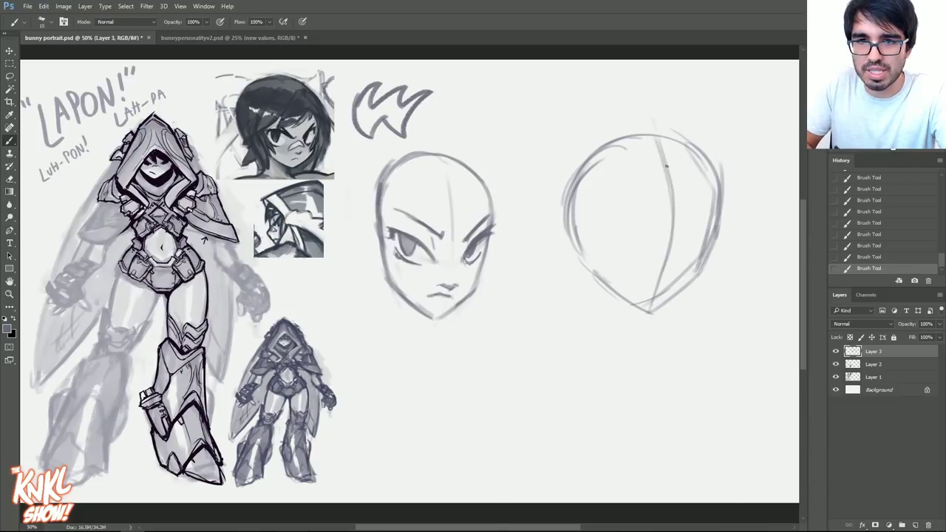
key("ctrl+alt+z")
key("ctrl+alt+z")
left_click_drag(656, 140, 662, 310)
left_click_drag(569, 208, 708, 219)
key("ctrl+alt+z")
left_click_drag(575, 210, 751, 231)
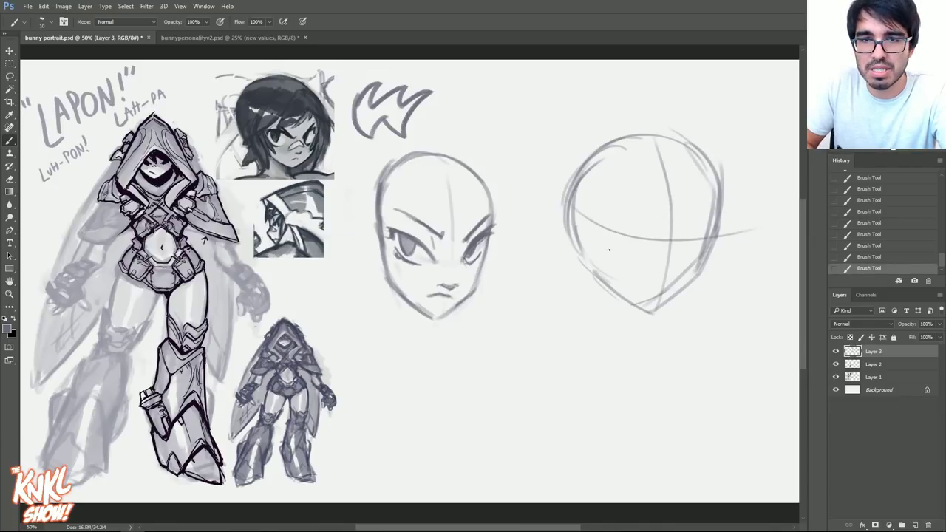
Sketch two large open eyes with irises along the eye guideline of the second head.
left_click_drag(602, 228, 618, 254)
left_click_drag(598, 216, 617, 250)
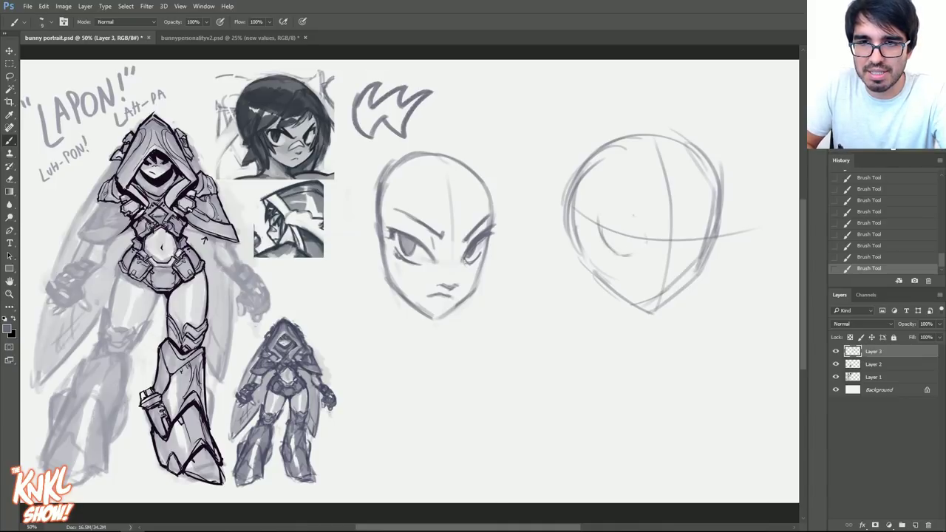
mouse_move(595, 221)
left_mouse_down()
mouse_move(622, 213)
mouse_move(645, 230)
mouse_move(696, 222)
mouse_move(686, 246)
mouse_move(699, 219)
left_mouse_up()
mouse_move(612, 233)
left_mouse_down()
mouse_move(630, 244)
mouse_move(627, 218)
left_mouse_up()
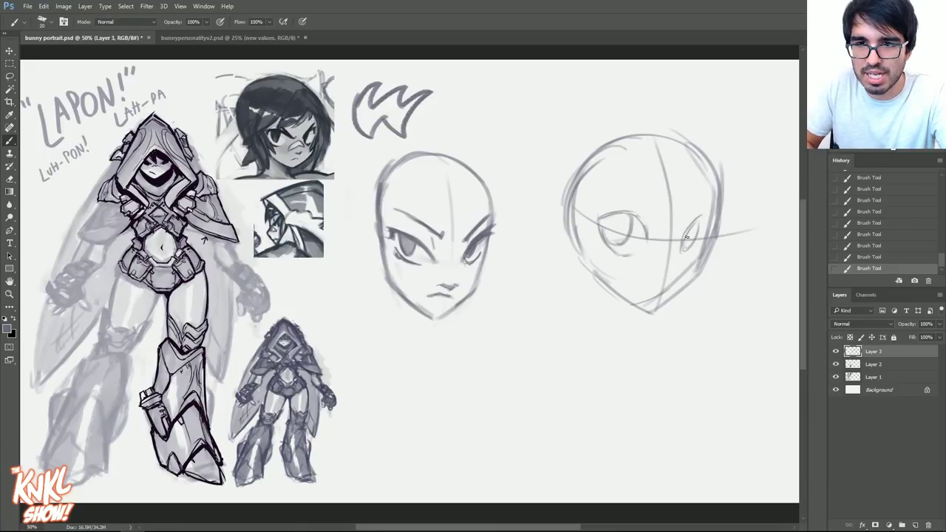
mouse_move(684, 246)
left_mouse_down()
mouse_move(703, 217)
mouse_move(711, 244)
left_mouse_up()
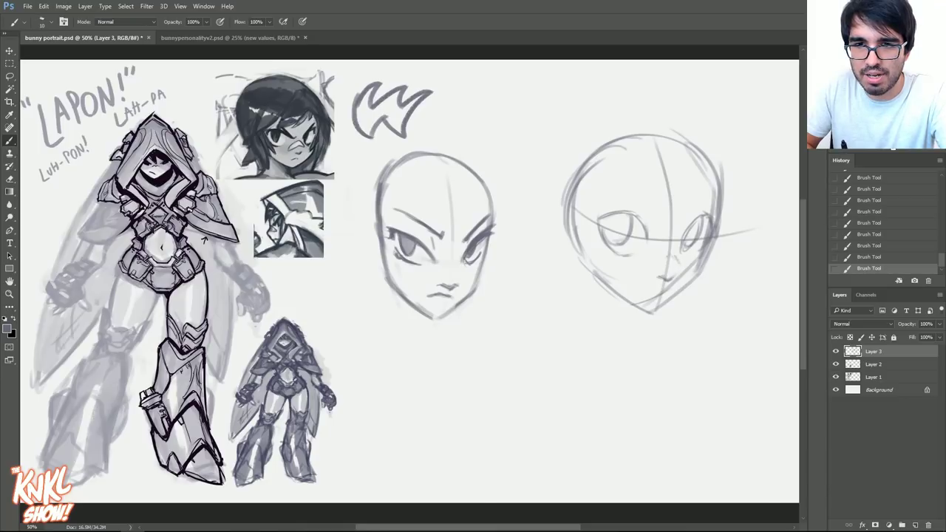
left_click_drag(696, 213, 680, 241)
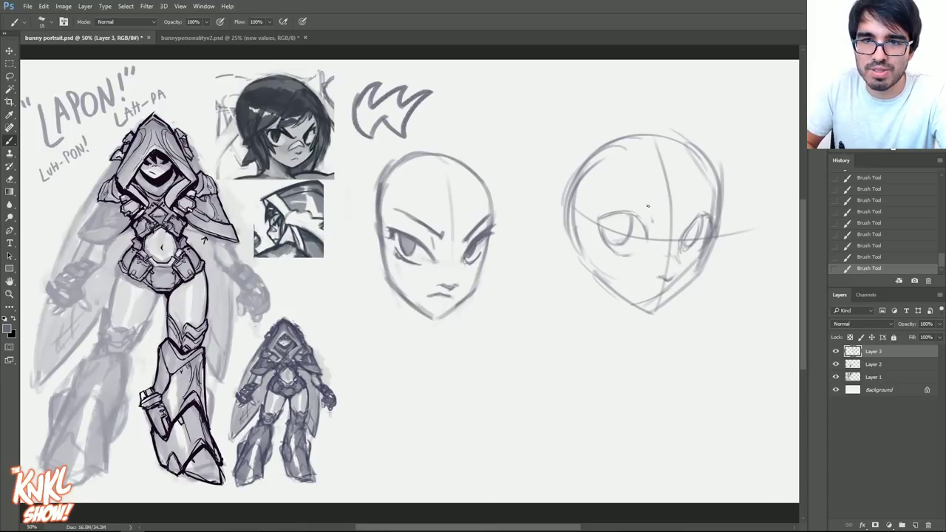
Draw a small nose and dark mouth on the second head, lighten nearby guidelines with the Eraser and reinforce the chin.
left_click_drag(662, 276, 669, 255)
mouse_move(654, 219)
left_mouse_down()
mouse_move(657, 245)
mouse_move(638, 246)
mouse_move(617, 233)
left_mouse_up()
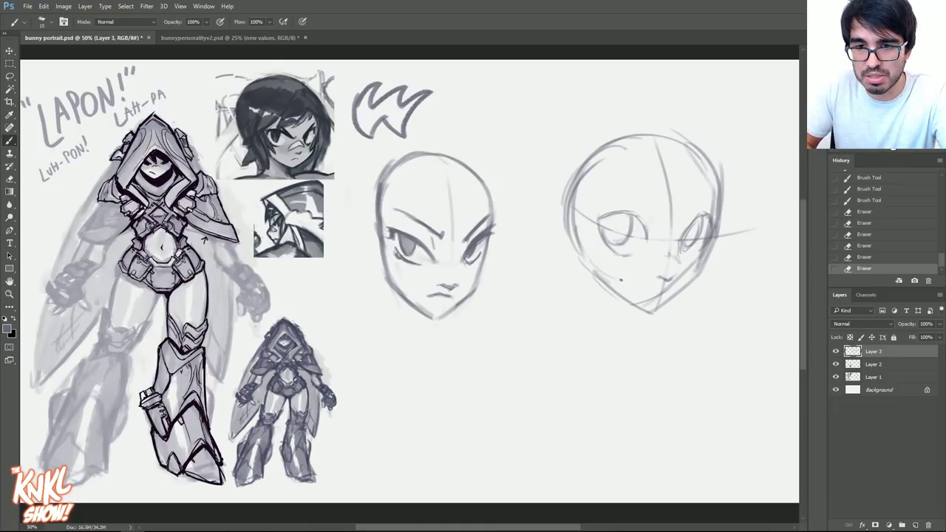
left_click_drag(650, 289, 657, 288)
left_click_drag(657, 277, 670, 278)
key("bracketright")
left_click_drag(656, 289, 661, 287)
left_click_drag(660, 287, 664, 291)
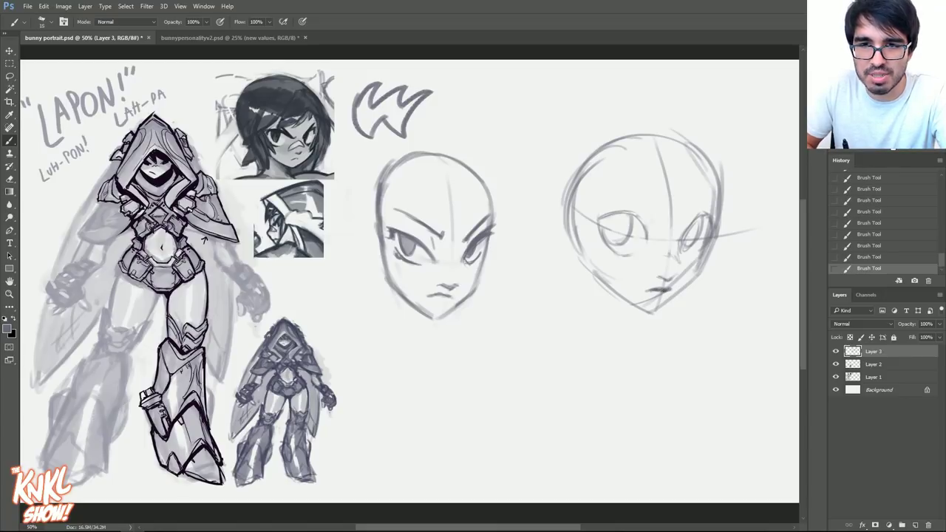
key("bracketright")
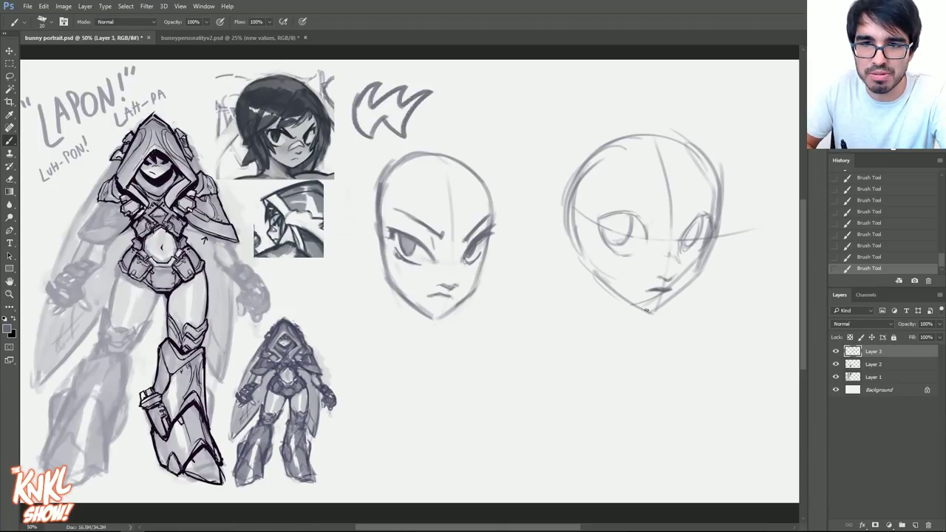
left_click_drag(649, 312, 684, 291)
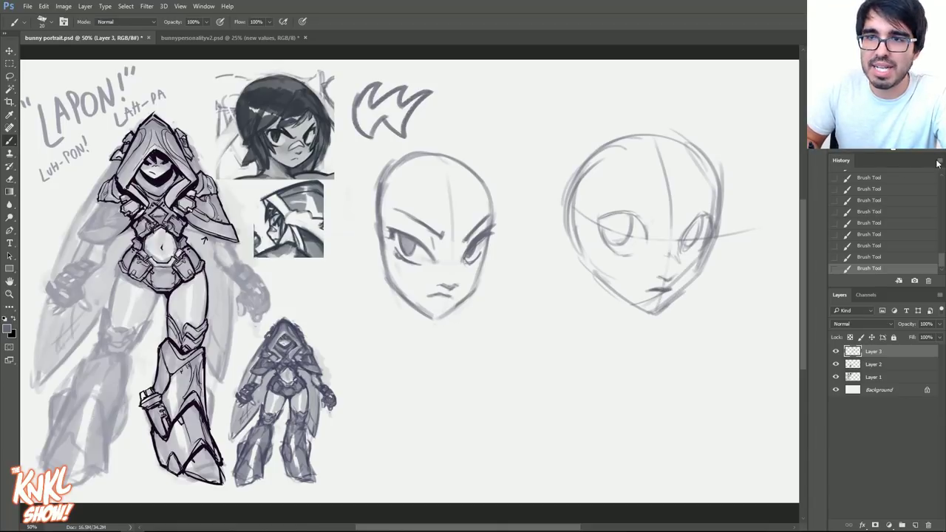
Draw a small arrow pointing at the hooded profile reference and erase it.
key("ctrl+plus")
left_click_drag(177, 170, 511, 177)
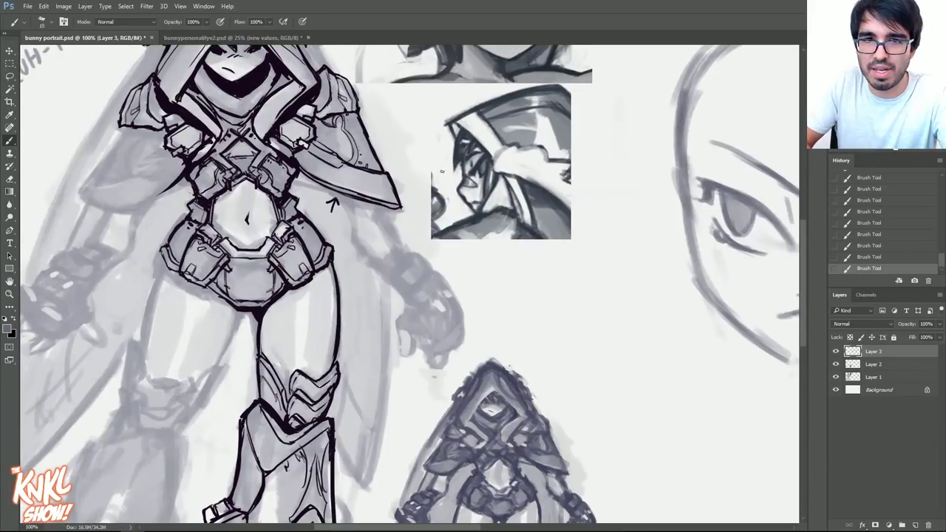
left_click_drag(400, 127, 436, 159)
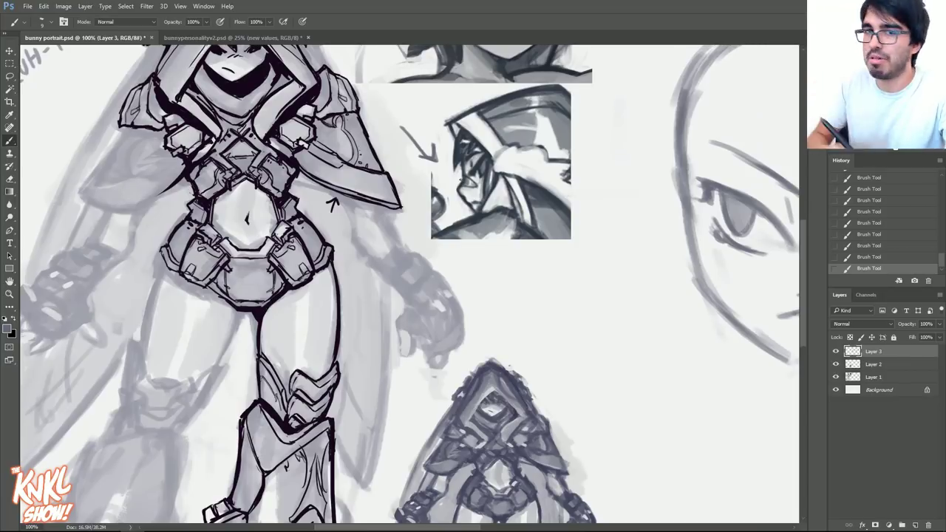
left_click_drag(404, 124, 432, 158)
mouse_move(754, 236)
left_mouse_down()
mouse_move(69, 271)
mouse_move(111, 237)
mouse_move(111, 277)
left_mouse_up()
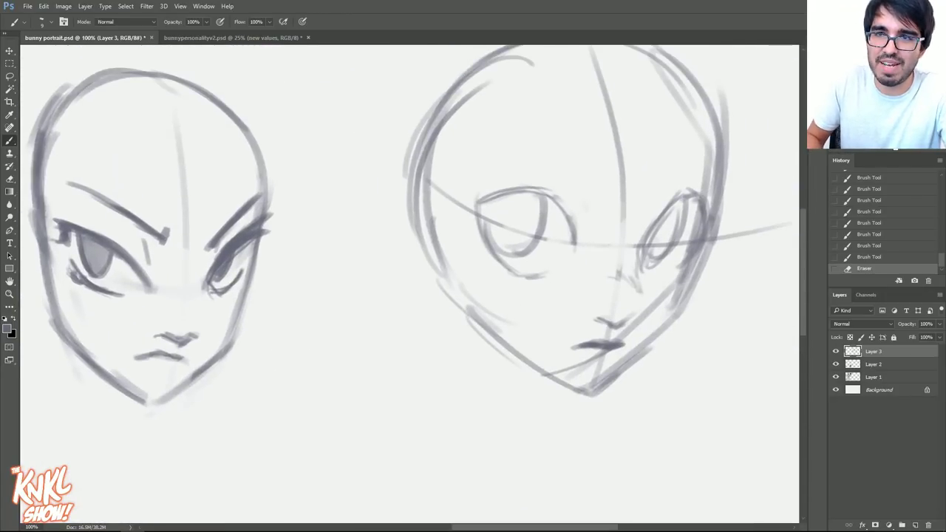
Draw the side lines and pointed chin of a simple face in the empty space below the two heads.
left_click_drag(547, 210, 688, 119)
left_click_drag(390, 316, 395, 414)
mouse_move(392, 417)
left_mouse_down()
mouse_move(464, 471)
mouse_move(547, 418)
mouse_move(564, 314)
left_mouse_up()
Draw huge oval eyes with filled dark irises, a dot nose and a tiny mouth inside the simple face.
mouse_move(426, 403)
left_mouse_down()
mouse_move(434, 328)
mouse_move(445, 401)
left_mouse_up()
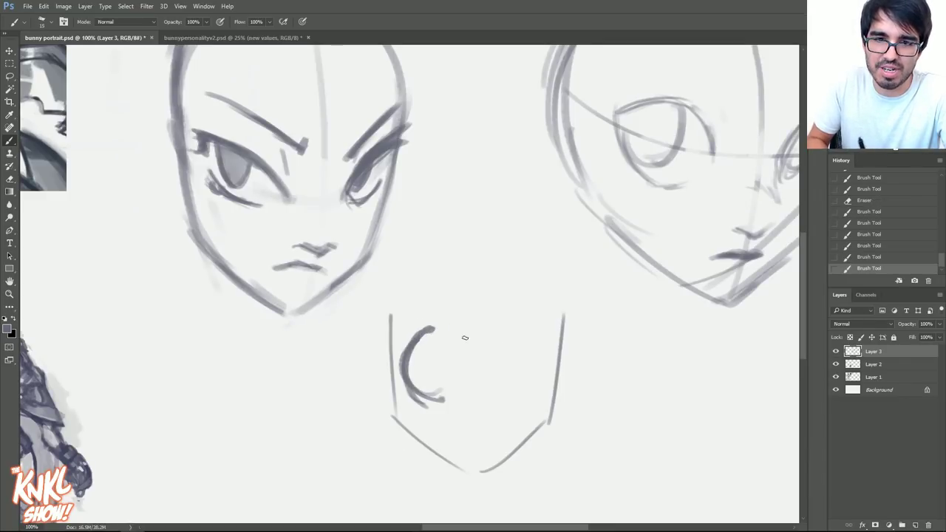
left_click_drag(448, 324, 423, 339)
mouse_move(518, 396)
left_mouse_down()
mouse_move(515, 315)
mouse_move(531, 340)
mouse_move(501, 357)
left_mouse_up()
key("bracketright")
key("bracketright")
key("bracketright")
mouse_move(438, 327)
left_mouse_down()
mouse_move(427, 399)
mouse_move(455, 393)
left_mouse_up()
left_click_drag(521, 331, 517, 381)
left_click_drag(468, 446, 488, 445)
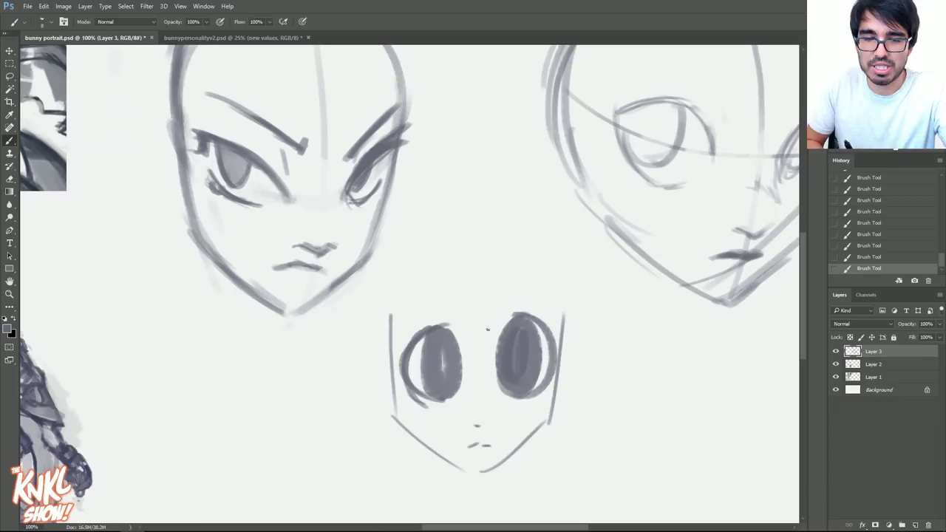
Lasso the simple big-eyed face, move it below the first head, deselect and return to the brush.
key("l")
mouse_move(365, 324)
left_mouse_down()
mouse_move(587, 448)
mouse_move(360, 401)
left_mouse_up()
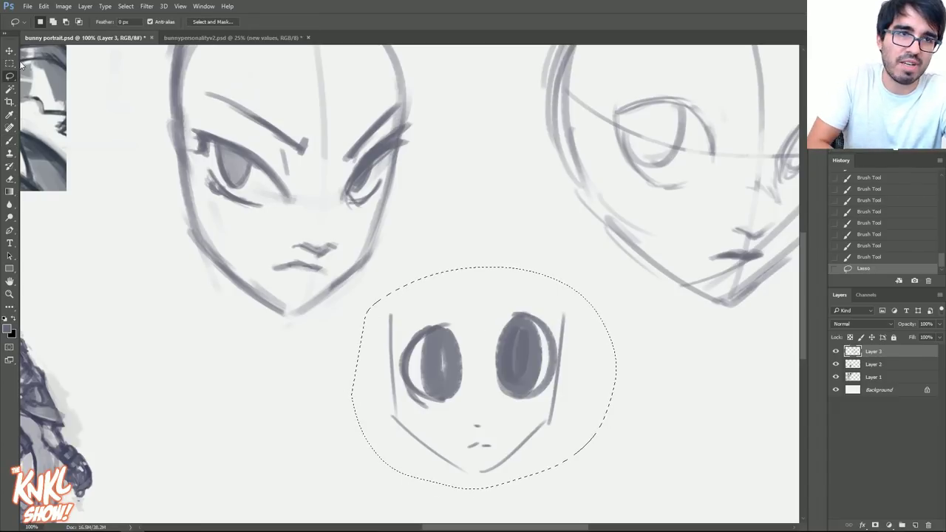
mouse_move(475, 287)
left_mouse_down()
mouse_move(188, 285)
mouse_move(200, 312)
left_mouse_up()
key("ctrl+d")
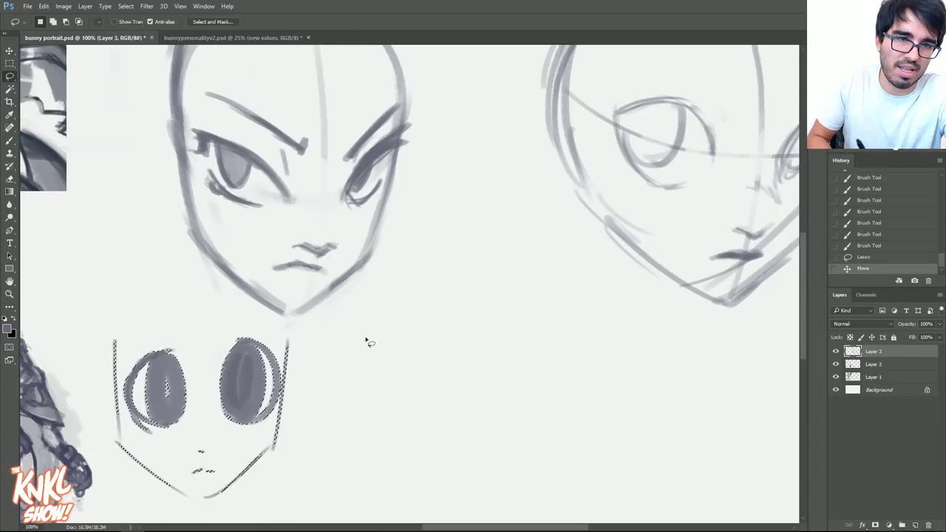
key("b")
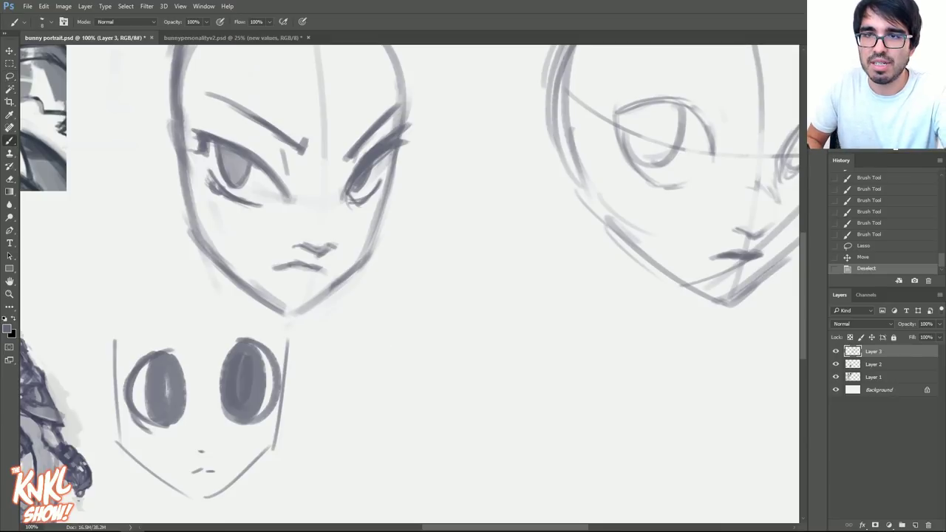
Erase stray construction lines on the lower face of the second head.
left_click_drag(389, 344, 311, 359)
mouse_move(654, 282)
left_mouse_down()
mouse_move(482, 359)
mouse_move(547, 343)
mouse_move(553, 319)
left_mouse_up()
left_click_drag(595, 279, 514, 388)
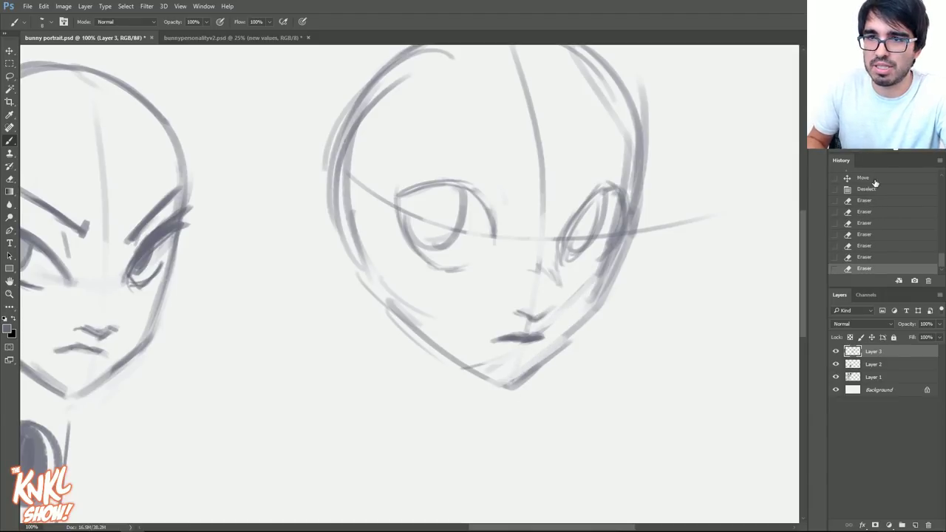
Redraw the second head's chin and far jaw with darker strokes and erase excess lines along the far cheek.
key("ctrl+minus")
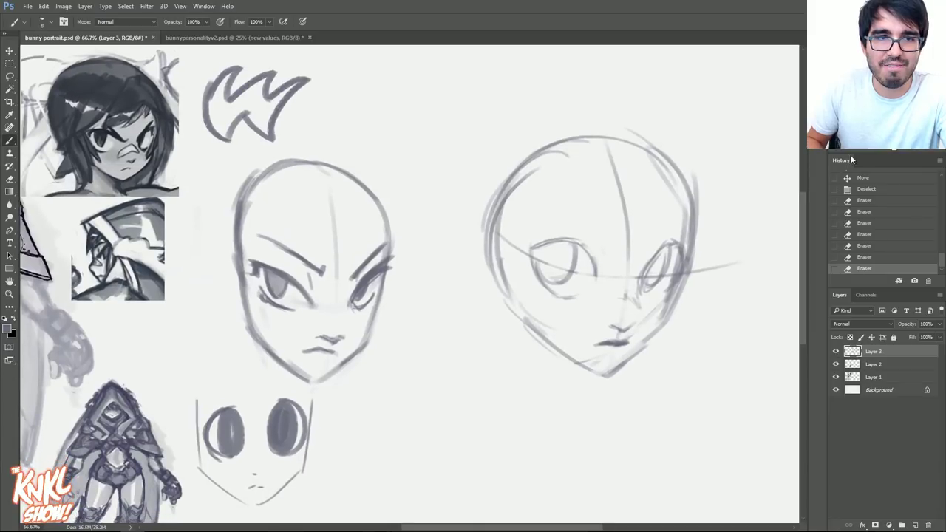
left_click_drag(578, 363, 590, 369)
mouse_move(563, 354)
left_mouse_down()
mouse_move(605, 376)
mouse_move(594, 370)
left_mouse_up()
mouse_move(568, 353)
left_mouse_down()
mouse_move(618, 369)
mouse_move(652, 341)
left_mouse_up()
left_click_drag(606, 375, 668, 328)
mouse_move(628, 359)
left_mouse_down()
mouse_move(675, 315)
mouse_move(687, 275)
left_mouse_up()
key("bracketleft")
key("e")
mouse_move(643, 334)
left_mouse_down()
mouse_move(665, 295)
mouse_move(645, 332)
left_mouse_up()
left_click_drag(662, 306, 671, 296)
mouse_move(671, 297)
left_mouse_down()
mouse_move(681, 286)
mouse_move(669, 321)
mouse_move(673, 259)
mouse_move(671, 277)
mouse_move(643, 274)
mouse_move(689, 240)
mouse_move(685, 264)
mouse_move(695, 258)
mouse_move(643, 256)
left_mouse_up()
Thicken the upper eyelids of the second head with dark curved strokes.
key("b")
left_click_drag(572, 239, 602, 266)
left_click_drag(529, 247, 600, 238)
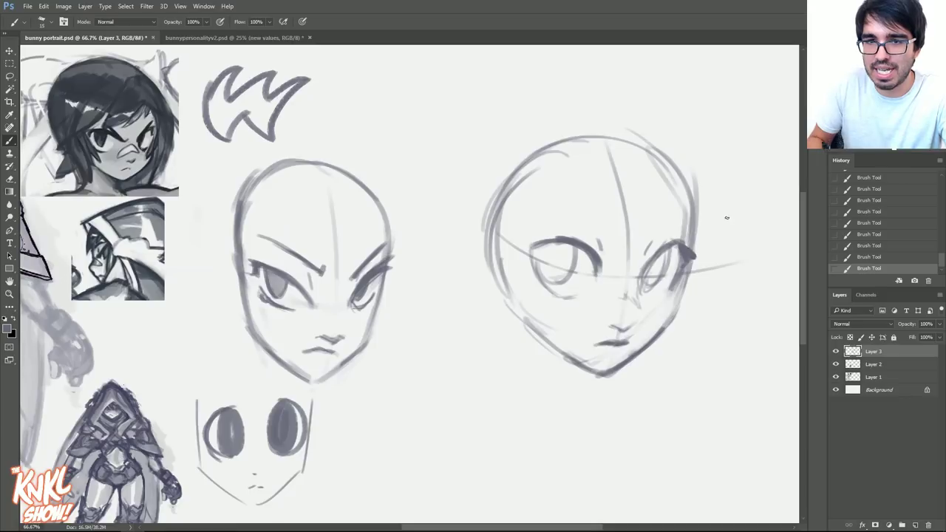
Set the brush colour to a bright light blue and trace the near eye's upper eyelid on the second head.
left_click(7, 329)
left_click(483, 190)
left_click_drag(449, 152, 444, 139)
left_click(483, 193)
left_click(571, 131)
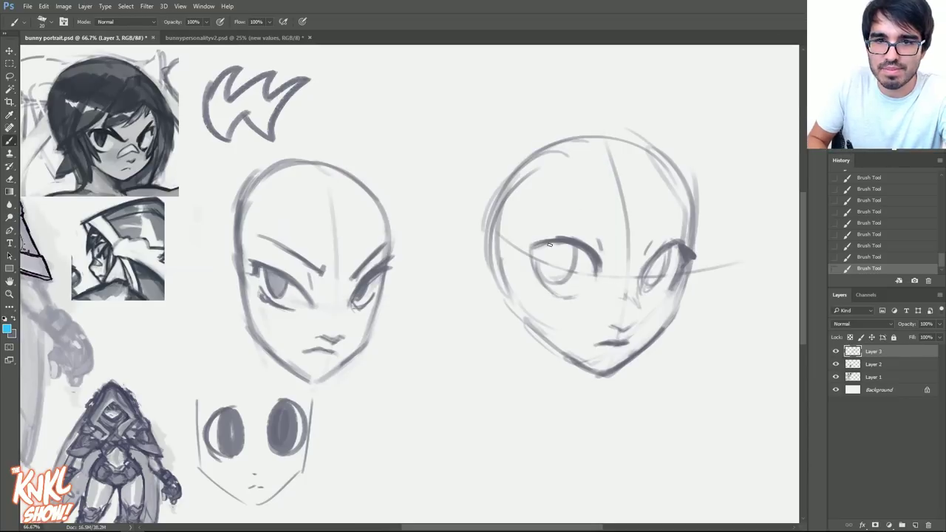
mouse_move(529, 247)
left_mouse_down()
mouse_move(574, 248)
mouse_move(570, 241)
mouse_move(592, 265)
left_mouse_up()
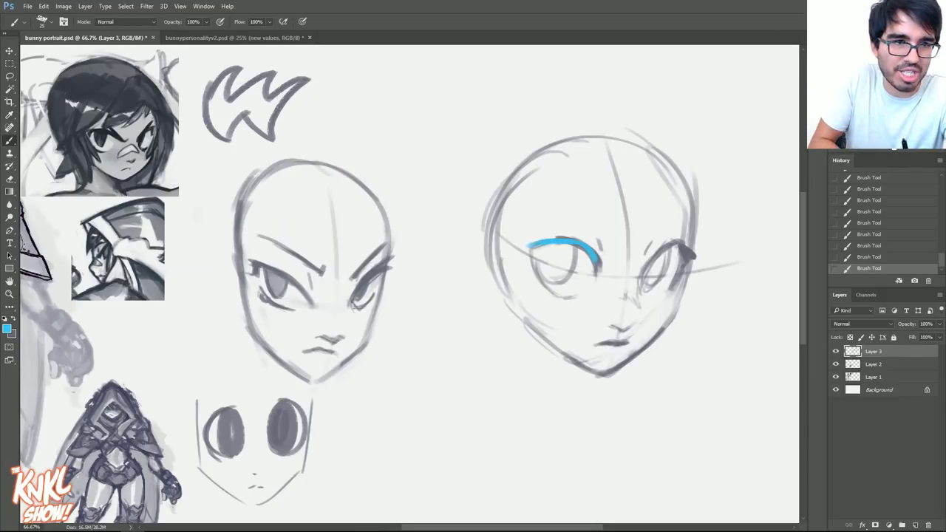
Set the brush colour to blue 1a56de and trace the outer shapes of both eyes on the second head.
left_click(7, 329)
left_click_drag(485, 192, 482, 184)
left_click_drag(446, 145, 457, 152)
left_click(569, 135)
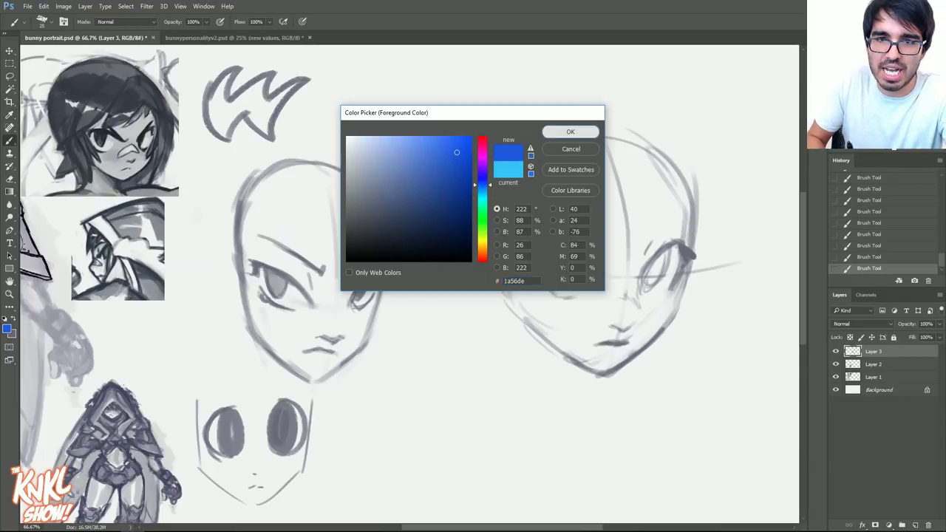
key("Return")
mouse_move(600, 266)
left_mouse_down()
mouse_move(526, 243)
mouse_move(544, 252)
mouse_move(534, 243)
mouse_move(572, 303)
left_mouse_up()
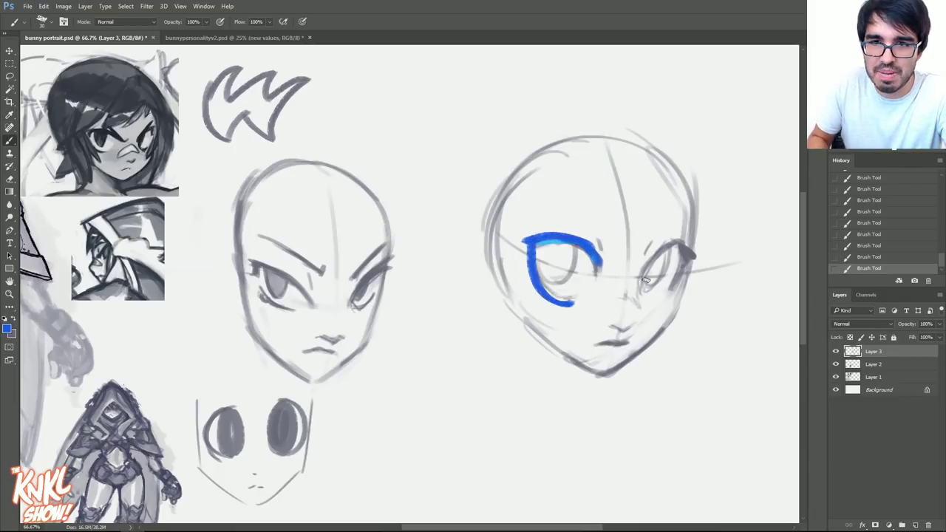
mouse_move(638, 293)
left_mouse_down()
mouse_move(681, 246)
mouse_move(678, 285)
left_mouse_up()
mouse_move(667, 249)
left_mouse_down()
mouse_move(638, 283)
mouse_move(665, 297)
left_mouse_up()
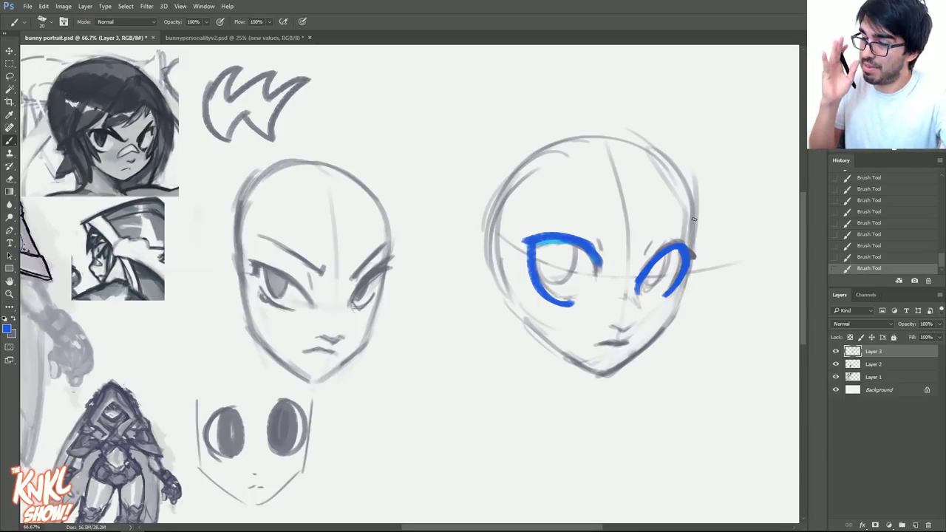
Step back through the history to remove the dark blue eye outlines.
left_click(876, 246)
left_click(883, 224)
left_click(872, 200)
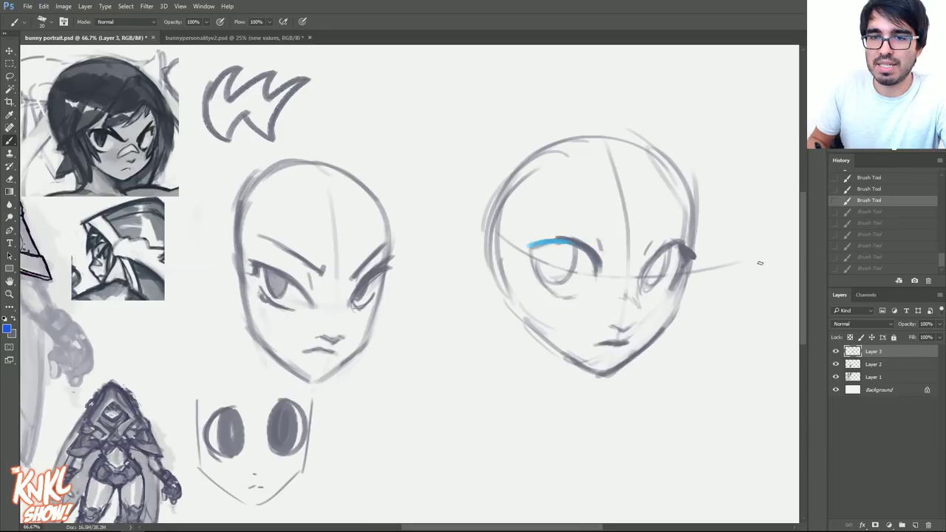
Mark the outer eye corners in blue, sketch contour lines across the brow and nose bridge, and circle both eyes.
key("]")
mouse_move(533, 252)
left_mouse_down()
mouse_move(545, 241)
mouse_move(533, 248)
left_mouse_up()
mouse_move(681, 252)
left_mouse_down()
mouse_move(689, 262)
mouse_move(673, 255)
mouse_move(685, 250)
mouse_move(638, 285)
left_mouse_up()
mouse_move(666, 199)
left_mouse_down()
mouse_move(664, 244)
mouse_move(638, 282)
mouse_move(659, 247)
left_mouse_up()
key("bracketleft")
mouse_move(596, 231)
left_mouse_down()
mouse_move(653, 224)
mouse_move(637, 274)
left_mouse_up()
mouse_move(611, 190)
left_mouse_down()
mouse_move(619, 278)
mouse_move(677, 252)
mouse_move(637, 285)
left_mouse_up()
key("bracketright")
mouse_move(538, 258)
left_mouse_down()
mouse_move(596, 279)
mouse_move(543, 239)
mouse_move(558, 297)
left_mouse_up()
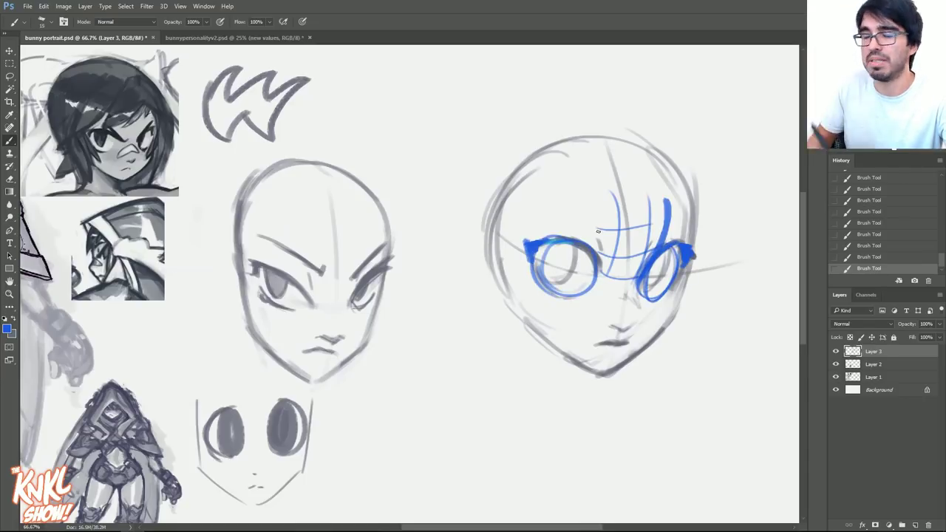
Revert to the history state before the blue markings on the second head.
left_click(889, 235)
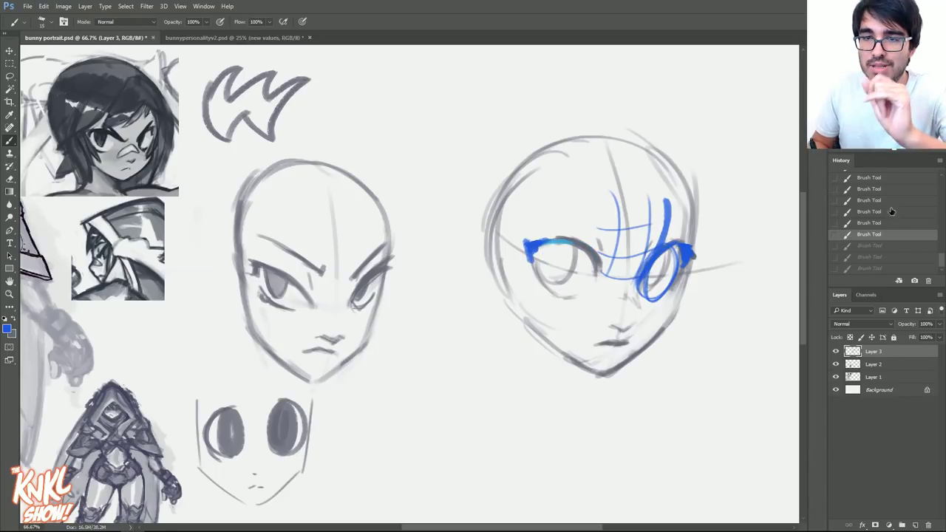
left_click(891, 211)
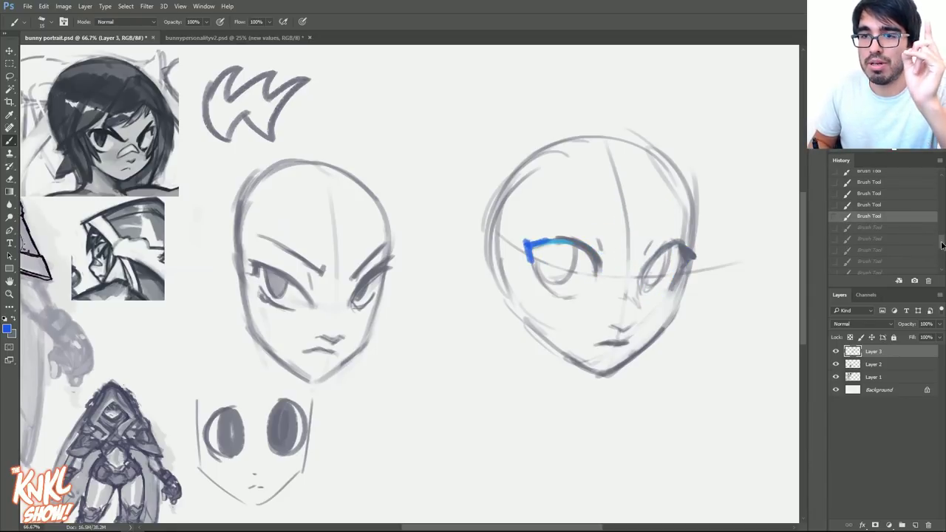
left_click_drag(943, 245, 942, 234)
left_click(914, 220)
left_click(910, 241)
left_click(882, 232)
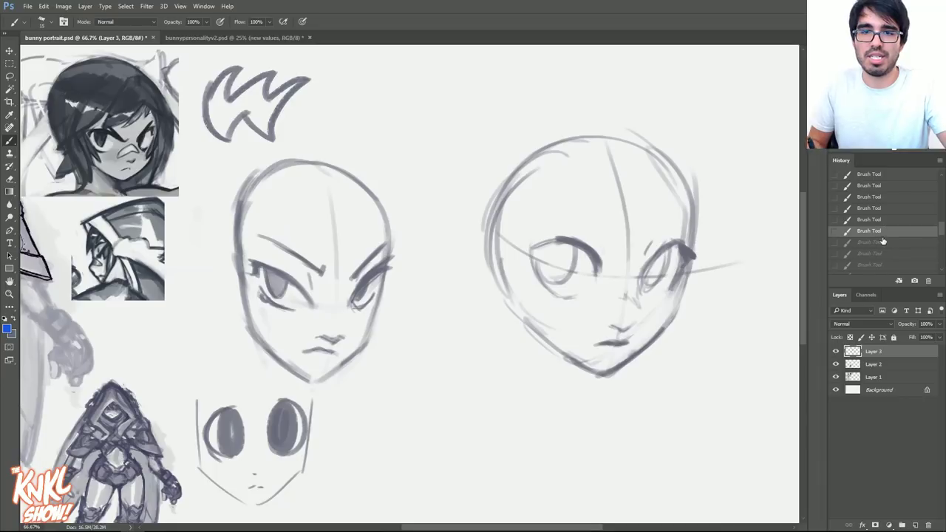
Sample the grey sketch colour, draw a small arrow pointing at the first head's skull and revert it.
left_click(680, 273, "alt")
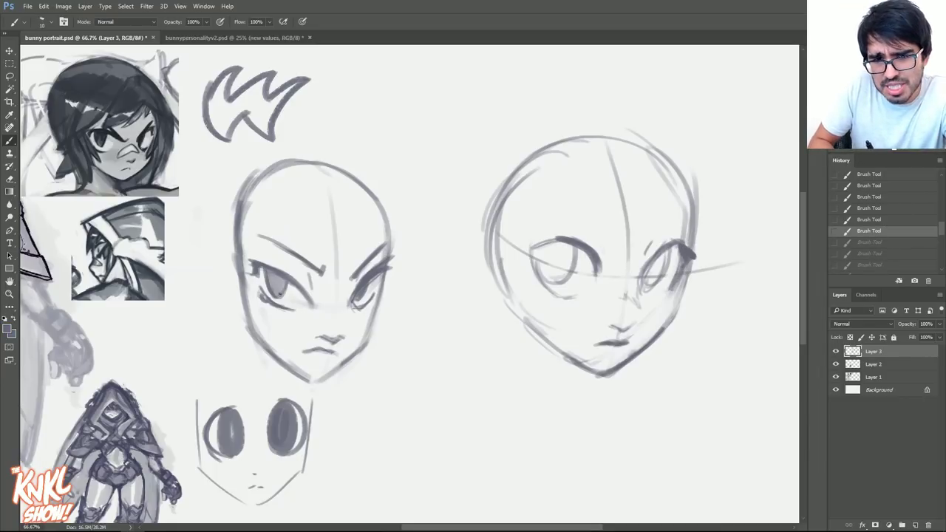
key("bracketright")
left_click_drag(417, 142, 396, 185)
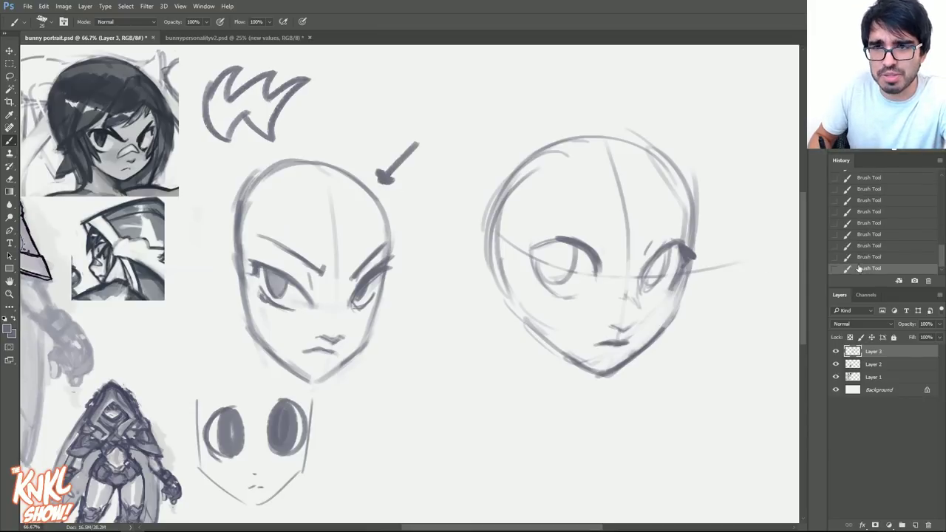
left_click(878, 248)
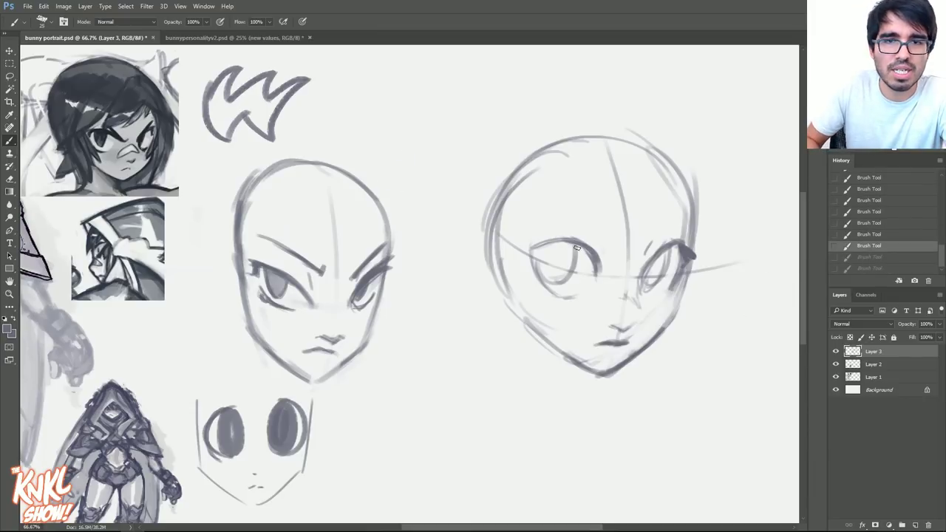
Refine the inner eye corner on the second head, add two slanted angry brows, and fade its vertical centre guideline with the eraser.
key("bracketleft")
left_click_drag(594, 265, 597, 276)
key("bracketleft")
left_click_drag(595, 238, 600, 251)
mouse_move(551, 216)
left_mouse_down()
mouse_move(613, 243)
mouse_move(618, 236)
mouse_move(543, 214)
left_mouse_up()
key("bracketright")
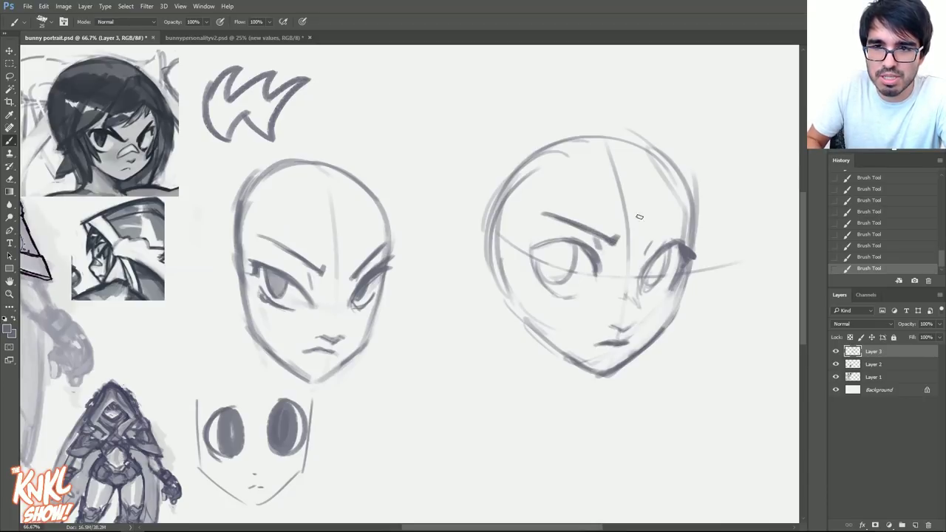
mouse_move(647, 248)
left_mouse_down()
mouse_move(692, 215)
mouse_move(639, 257)
mouse_move(641, 250)
mouse_move(611, 255)
mouse_move(611, 152)
left_mouse_up()
key("bracketright")
key("bracketright")
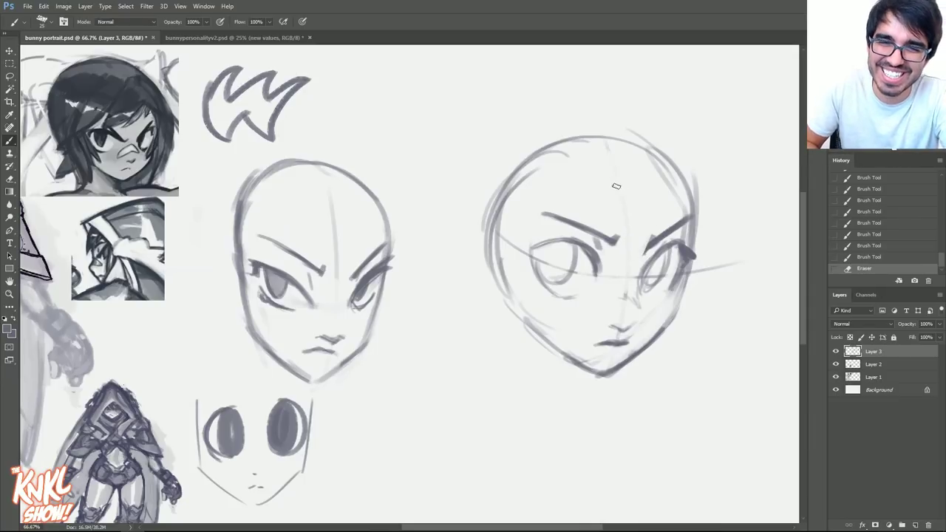
Reinforce the cheek and jaw contour on the far side of the second head using a smaller brush.
key("bracketleft")
key("bracketleft")
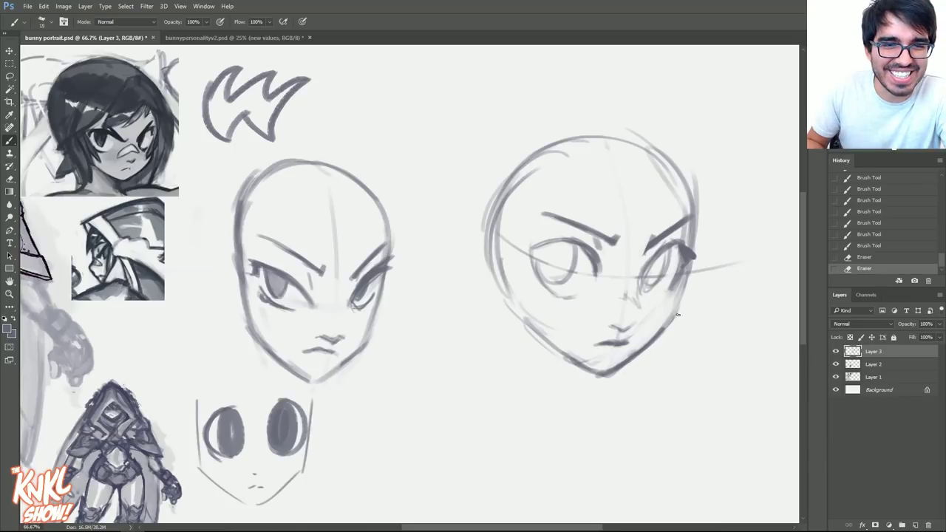
left_click_drag(680, 278, 661, 331)
mouse_move(677, 291)
left_mouse_down()
mouse_move(662, 329)
mouse_move(670, 316)
left_mouse_up()
left_click_drag(688, 263, 664, 327)
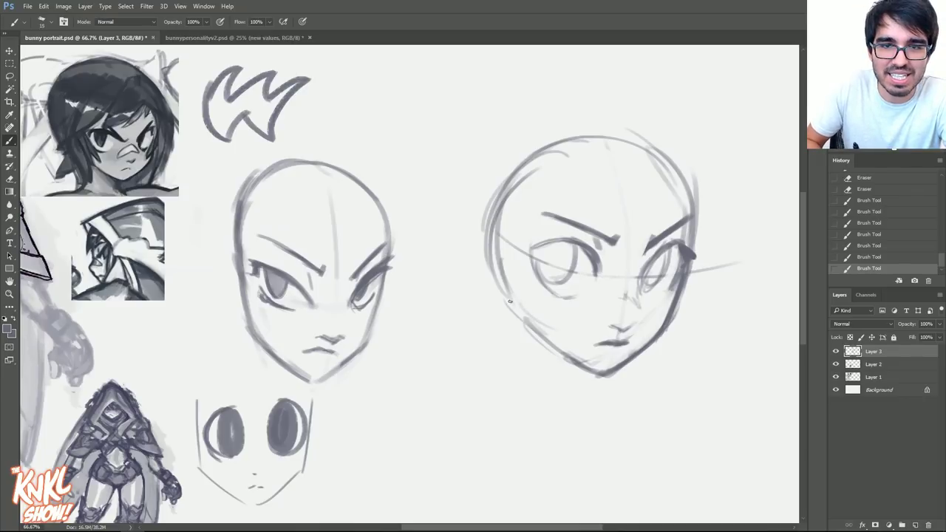
Sketch pointed hair locks down the near side of the second head's face.
left_click_drag(506, 312, 524, 342)
mouse_move(522, 285)
left_mouse_down()
mouse_move(539, 352)
mouse_move(545, 321)
left_mouse_up()
left_click_drag(536, 296, 553, 320)
mouse_move(526, 279)
left_mouse_down()
mouse_move(553, 318)
mouse_move(523, 229)
left_mouse_up()
Draw hair over the second head, with long pointed bangs sweeping from the crown across the forehead.
left_click_drag(649, 135, 542, 226)
left_click_drag(622, 161, 482, 249)
left_click_drag(539, 141, 484, 250)
left_click_drag(624, 159, 570, 222)
left_click_drag(629, 213, 569, 228)
mouse_move(657, 164)
left_mouse_down()
mouse_move(591, 227)
mouse_move(632, 210)
mouse_move(651, 220)
left_mouse_up()
left_click_drag(657, 154, 690, 247)
key("ctrl+minus")
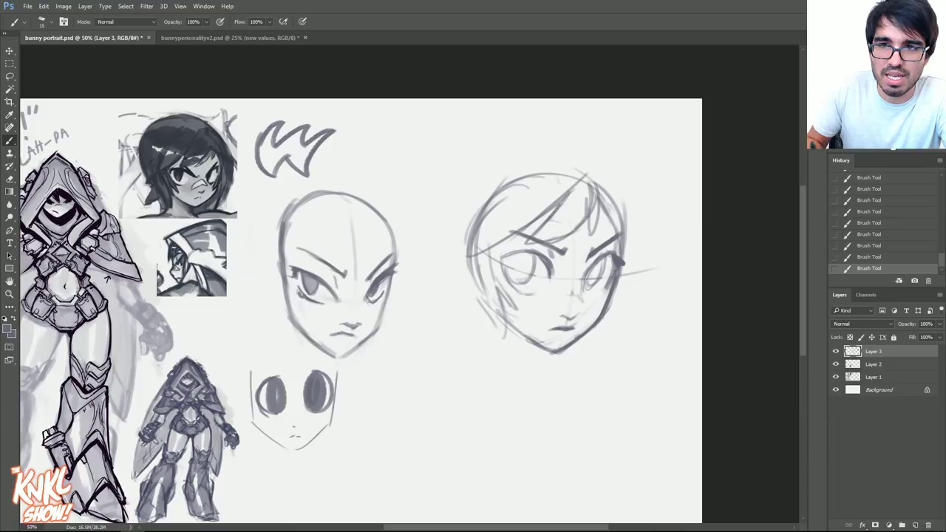
Try longer hair strands beside the second head's near jaw and revert them through the history.
left_click_drag(384, 296, 481, 277)
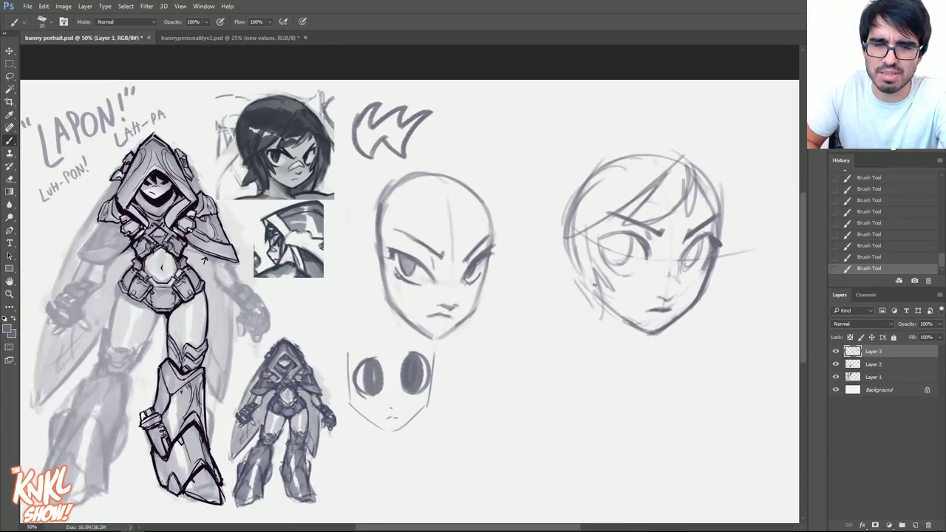
left_click_drag(600, 277, 611, 340)
left_click_drag(611, 285, 607, 350)
left_click(876, 248)
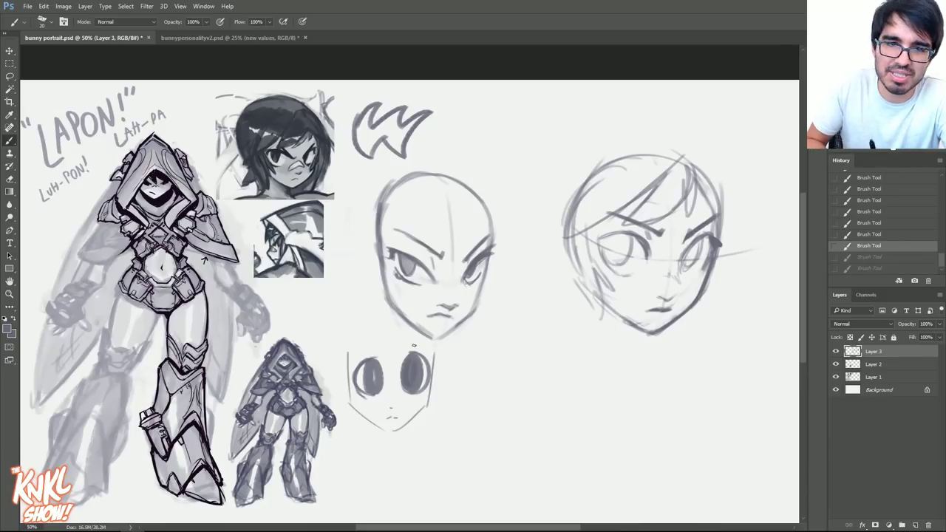
Draw jagged, spiky bangs across the forehead of the small big-eyed head.
mouse_move(424, 333)
left_mouse_down()
mouse_move(420, 349)
mouse_move(388, 371)
left_mouse_up()
mouse_move(392, 331)
left_mouse_down()
mouse_move(385, 355)
mouse_move(346, 355)
left_mouse_up()
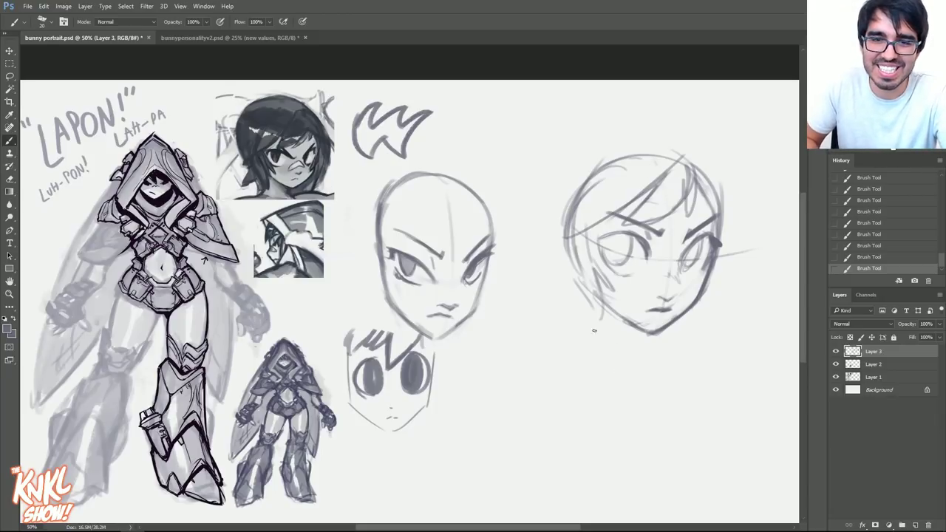
Add a lock by the second head's near cheek, a long outline beyond the far cheek, and neck and under-jaw lines.
left_click_drag(601, 278, 612, 333)
mouse_move(713, 277)
left_mouse_down()
mouse_move(724, 313)
mouse_move(702, 356)
mouse_move(738, 336)
mouse_move(735, 324)
left_mouse_up()
key("[")
key("[")
left_click_drag(720, 260, 730, 318)
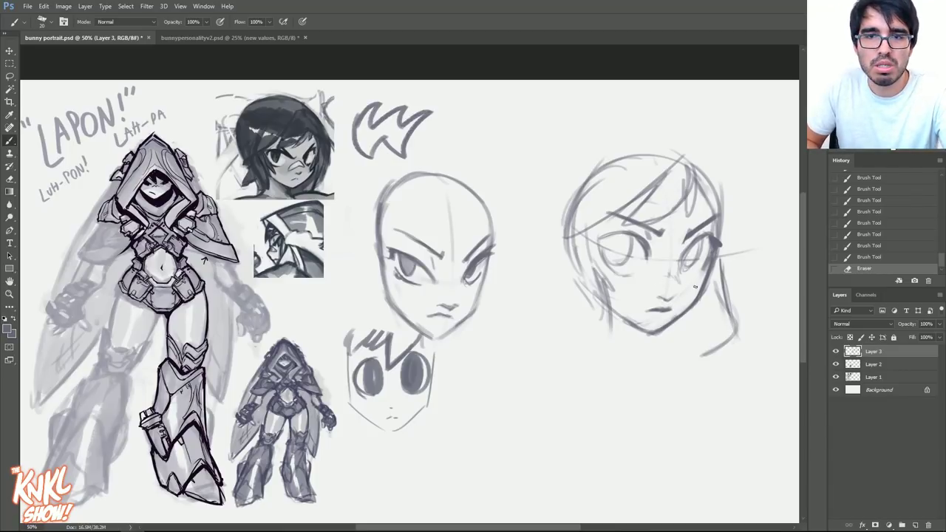
left_click_drag(618, 294, 603, 367)
left_click_drag(662, 331, 615, 348)
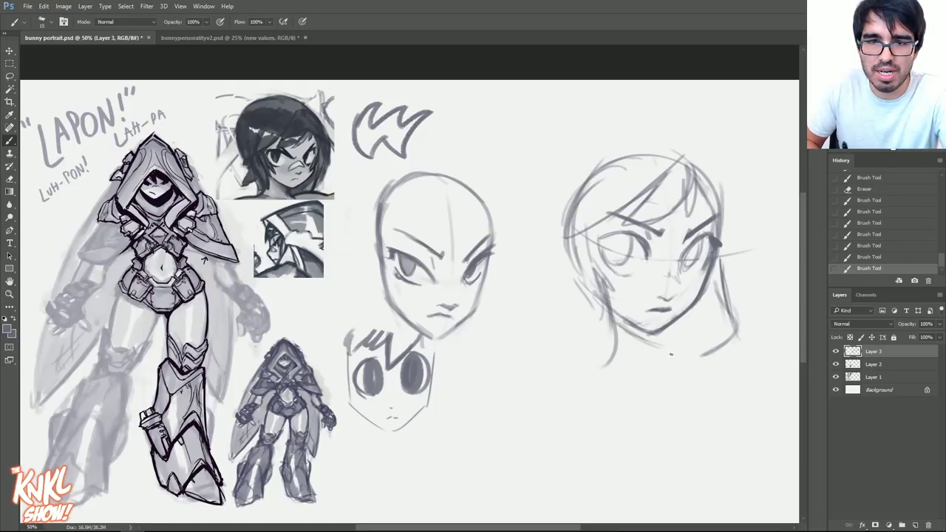
Set the foreground colour to a bright pinkish red and draw an arrow pointing at the large figure's hood.
left_click(8, 330)
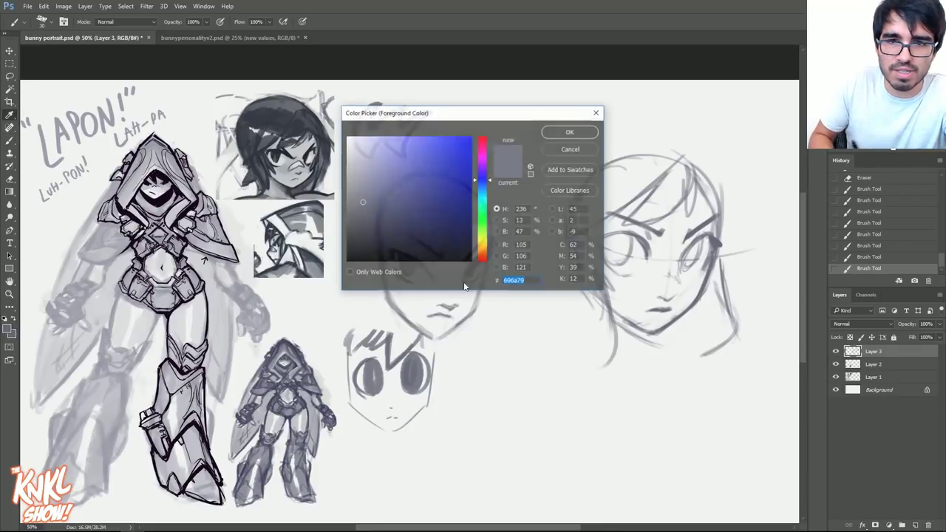
mouse_move(458, 156)
left_mouse_down()
mouse_move(463, 144)
mouse_move(484, 144)
left_mouse_up()
left_click(457, 146)
left_click(481, 145)
left_click(568, 132)
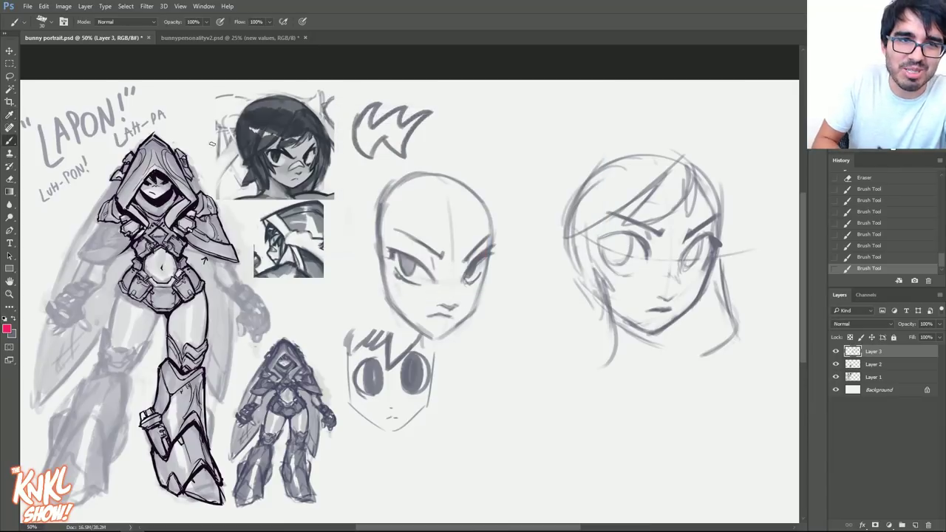
left_click_drag(211, 93, 181, 135)
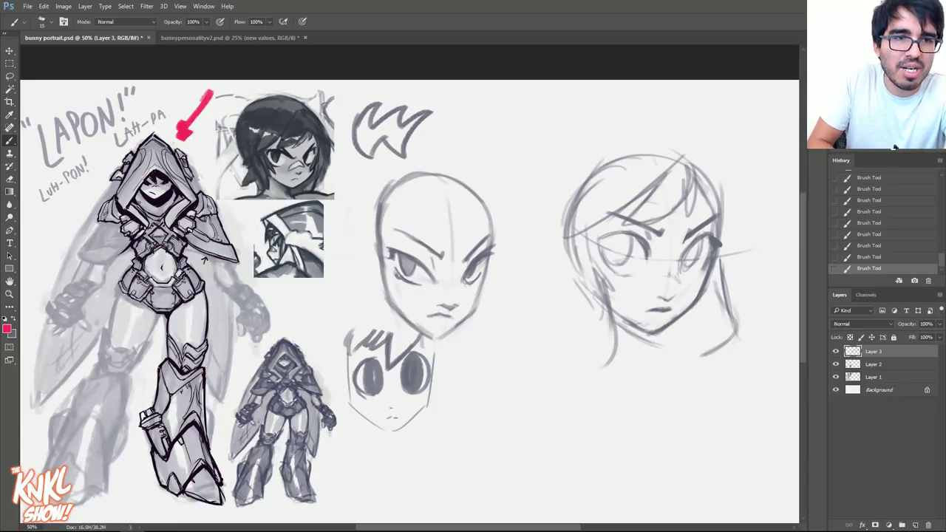
Outline the large figure's scarf in pinkish red and revert those marks through the history.
mouse_move(158, 226)
left_mouse_down()
mouse_move(177, 191)
mouse_move(145, 201)
left_mouse_up()
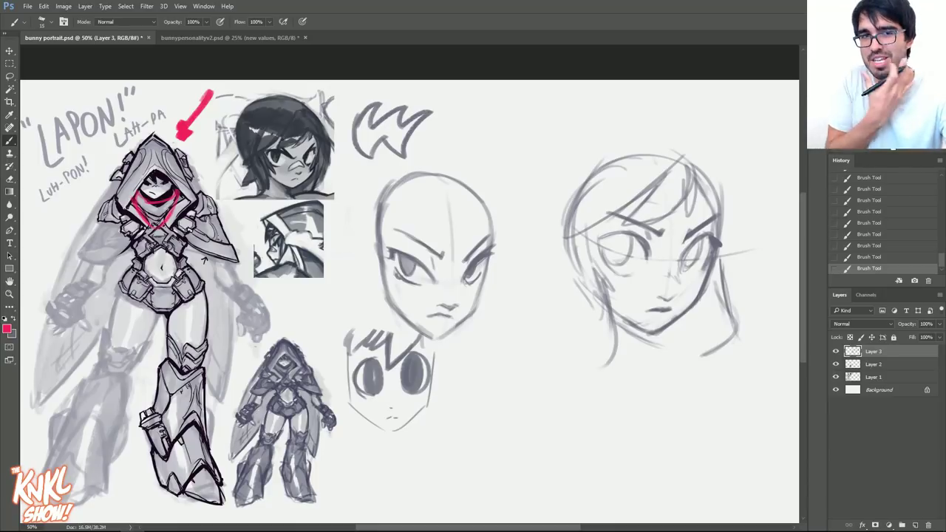
left_click(879, 222)
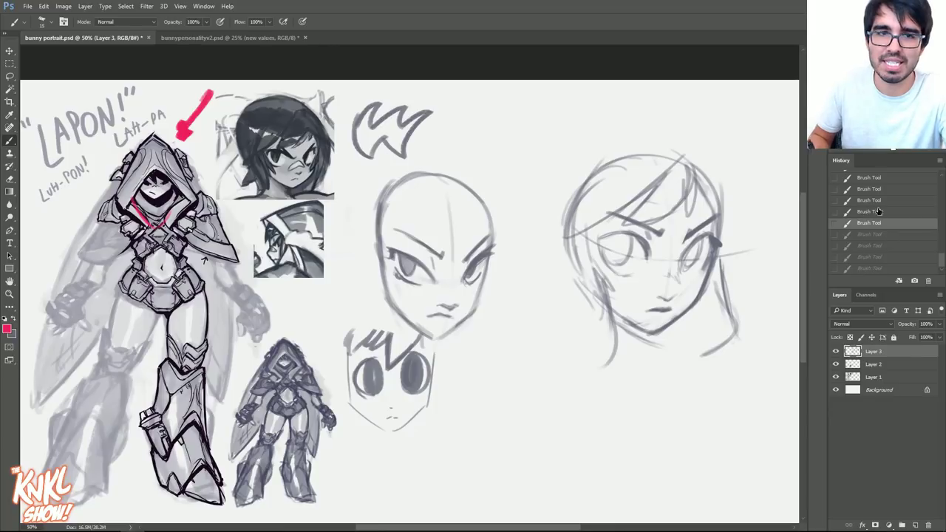
left_click(879, 212)
left_click(879, 189)
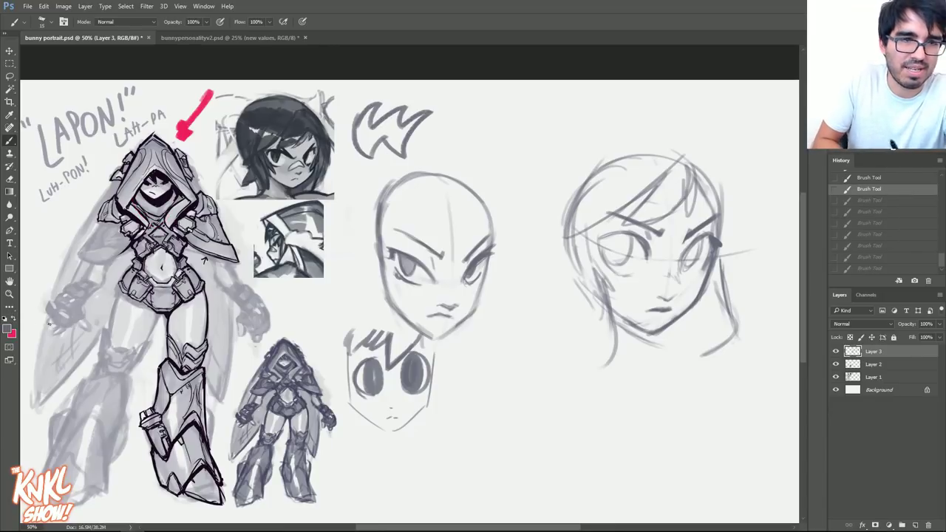
Sketch a folded scarf in grey around the second head's neck, below the jaw.
key("bracketright")
mouse_move(619, 323)
left_mouse_down()
mouse_move(678, 344)
mouse_move(680, 331)
mouse_move(681, 360)
left_mouse_up()
key("bracketleft")
key("bracketleft")
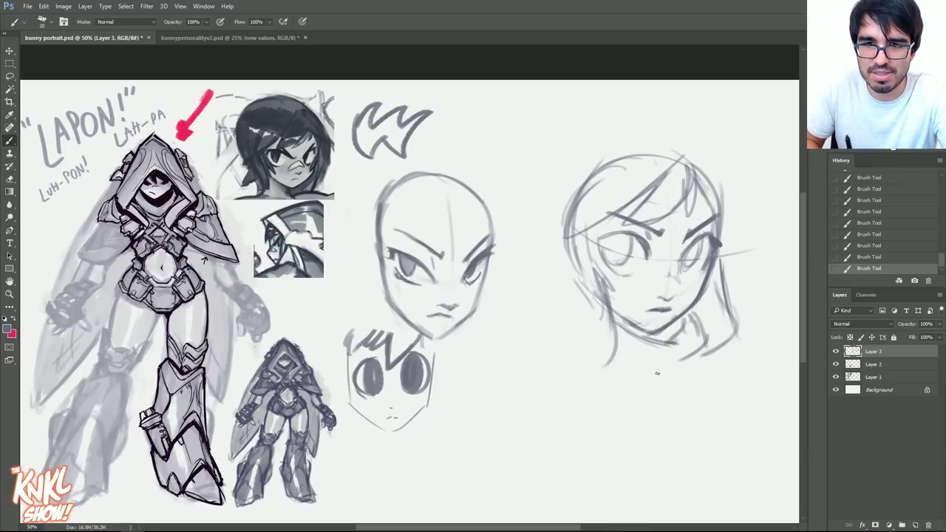
mouse_move(590, 358)
left_mouse_down()
mouse_move(659, 405)
mouse_move(708, 365)
mouse_move(686, 398)
mouse_move(699, 368)
mouse_move(622, 357)
left_mouse_up()
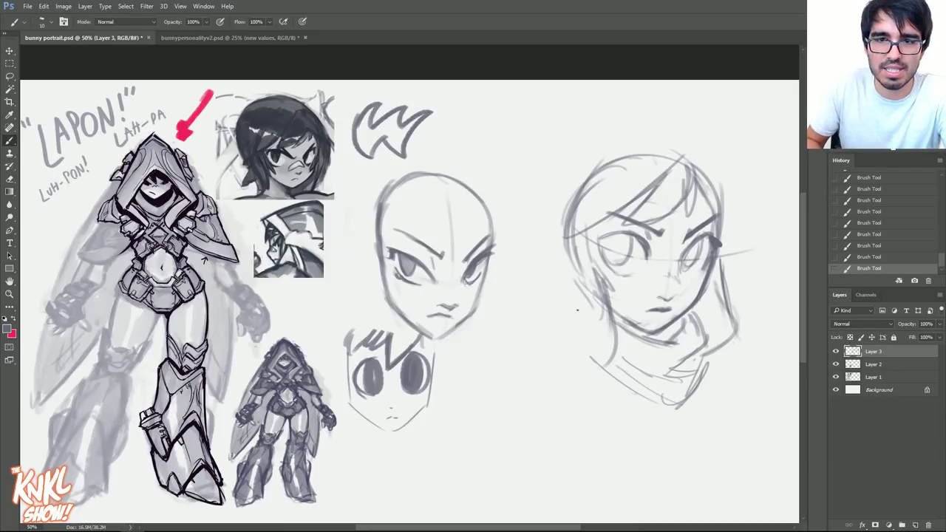
Check which drawing is on Layer 3 by toggling its visibility, and lasso a selection around the whole second head.
key("ctrl+minus")
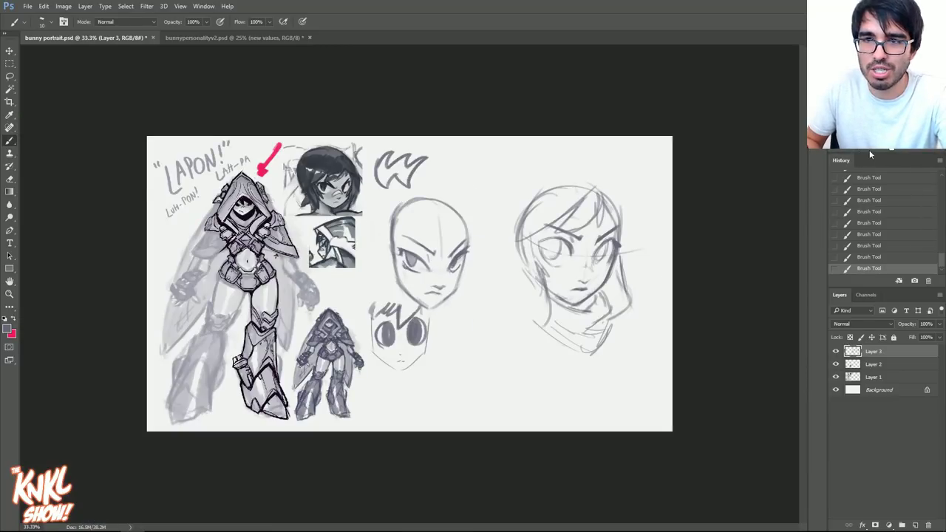
key("ctrl+plus")
key("v")
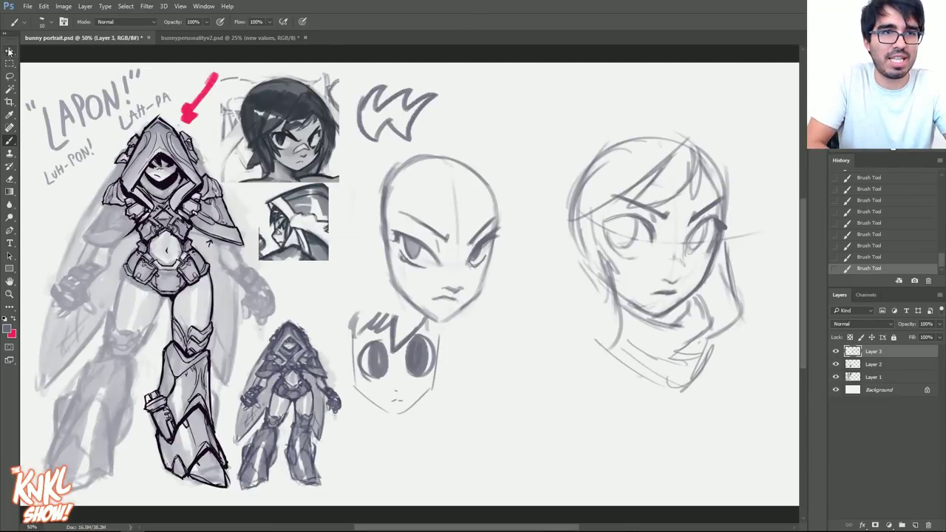
left_click_drag(679, 256, 651, 254)
left_click(740, 229)
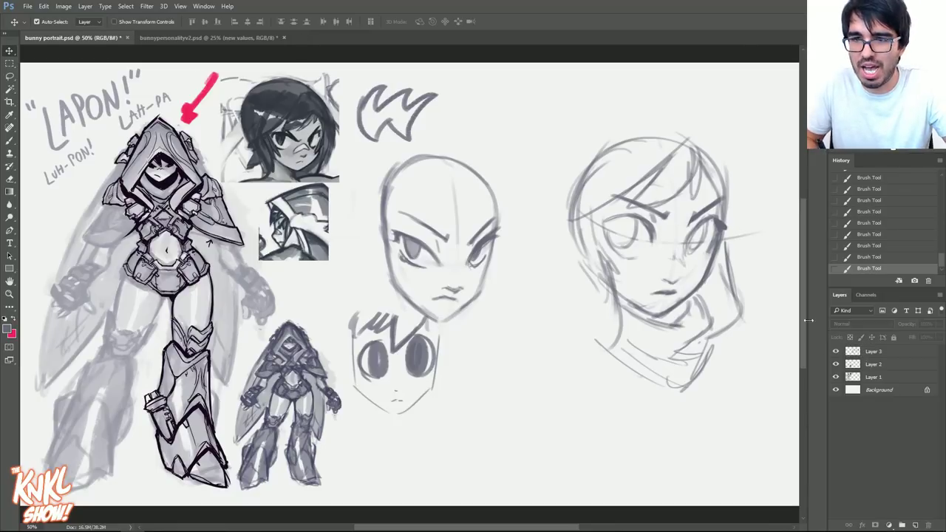
left_click(836, 353)
left_click(835, 353)
key("l")
mouse_move(549, 210)
left_mouse_down()
mouse_move(724, 102)
mouse_move(559, 380)
mouse_move(551, 318)
left_mouse_up()
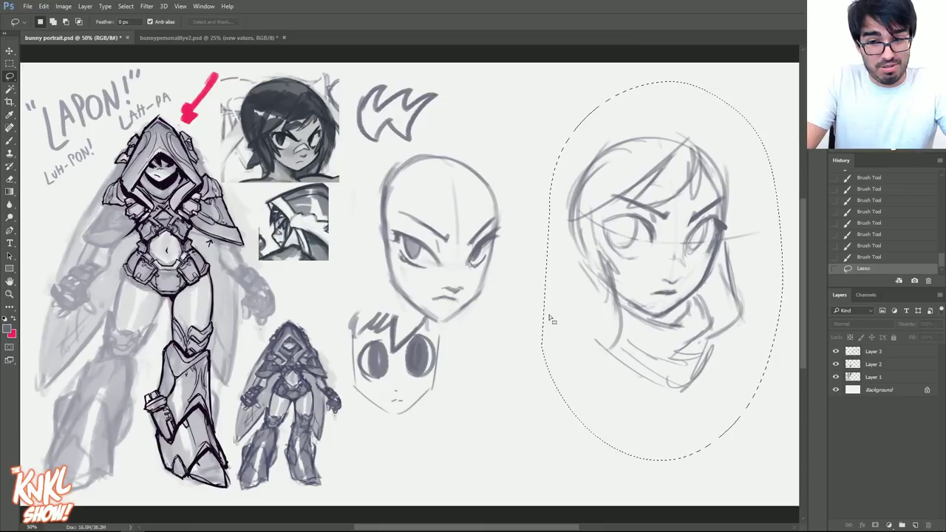
Cut the lassoed second head from Layer 3 and paste it onto its own new layer.
key("ctrl+v")
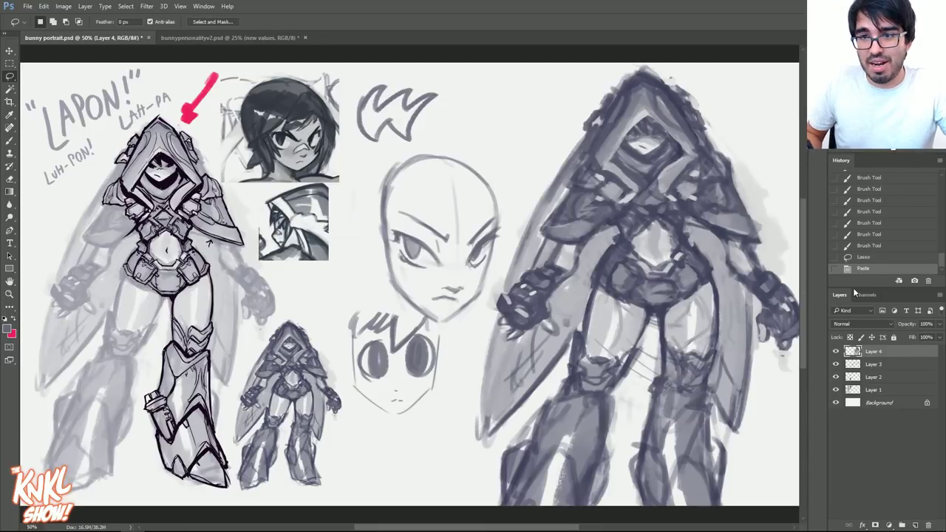
left_click(872, 257)
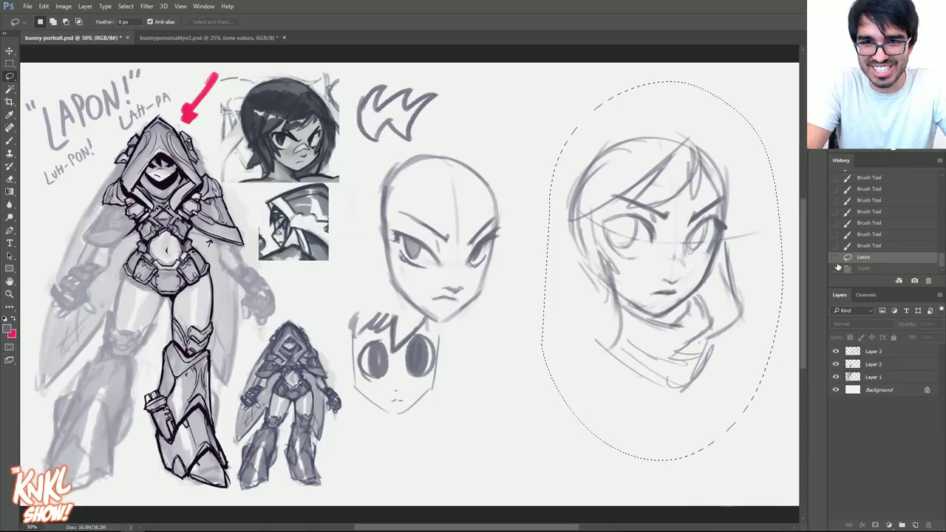
left_click(843, 352)
left_click(835, 351)
left_click(836, 352)
key("Delete")
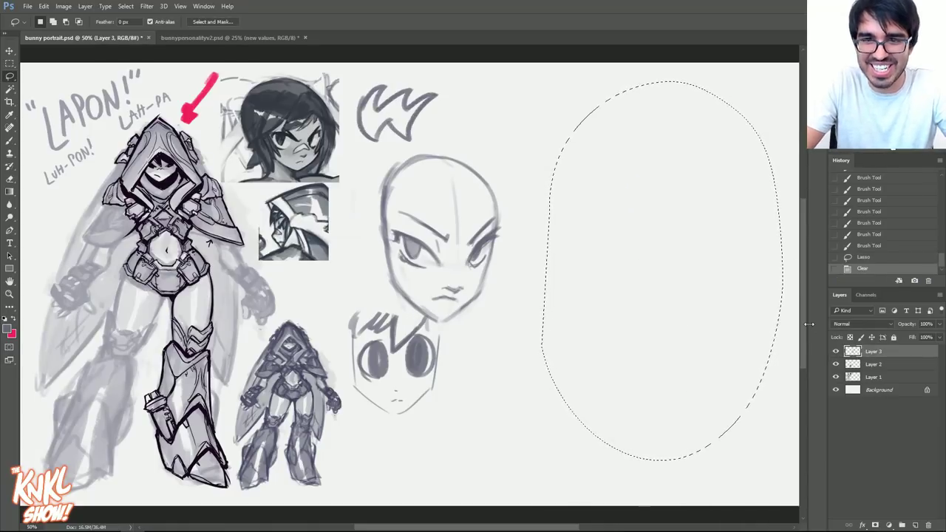
key("ctrl+v")
Try to reposition the pasted second head with the Move tool.
left_click(9, 51)
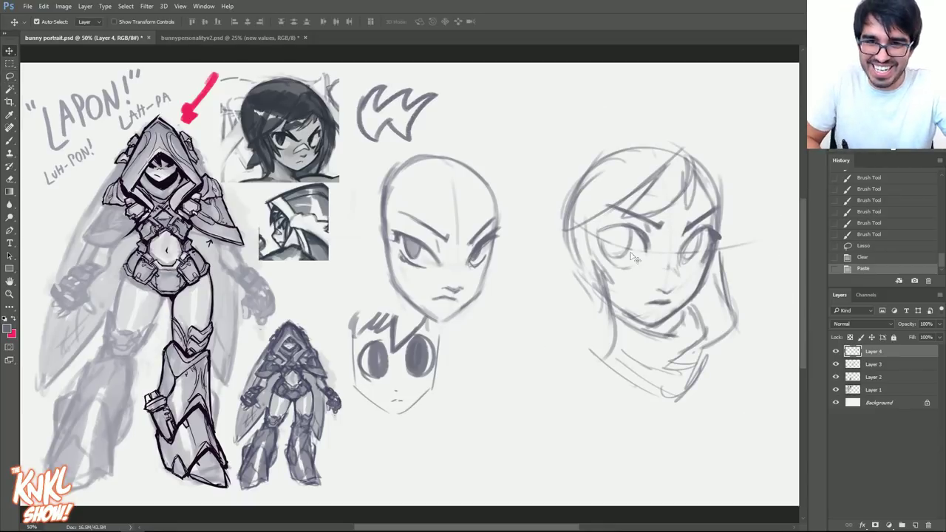
left_click_drag(653, 276, 697, 271)
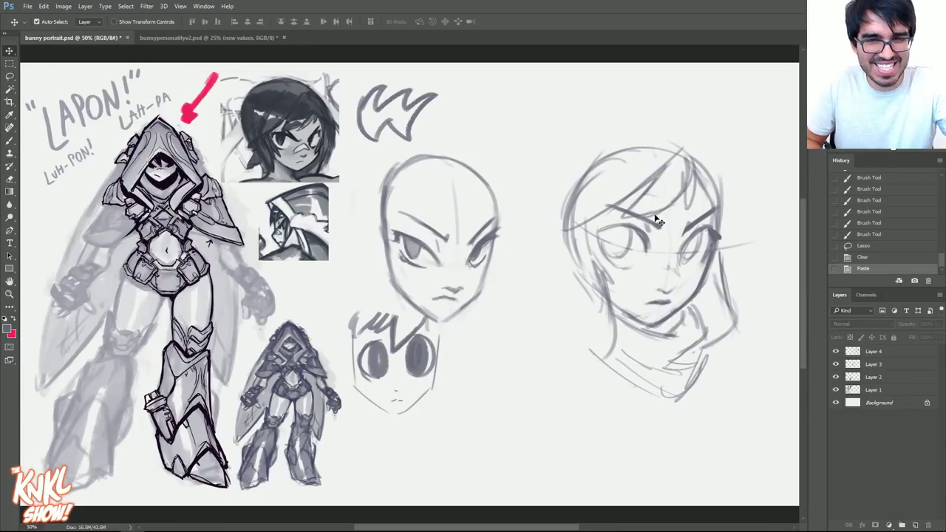
key("Caps_Lock")
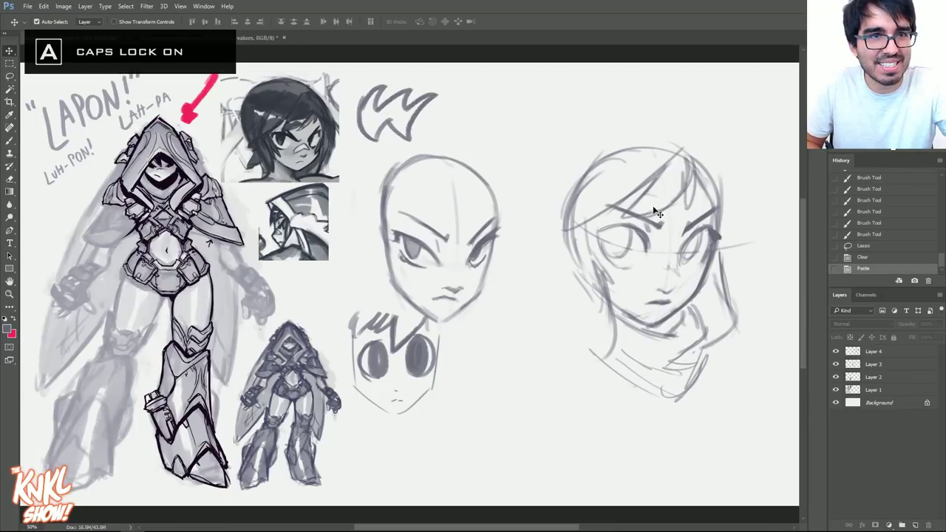
key("Caps_Lock")
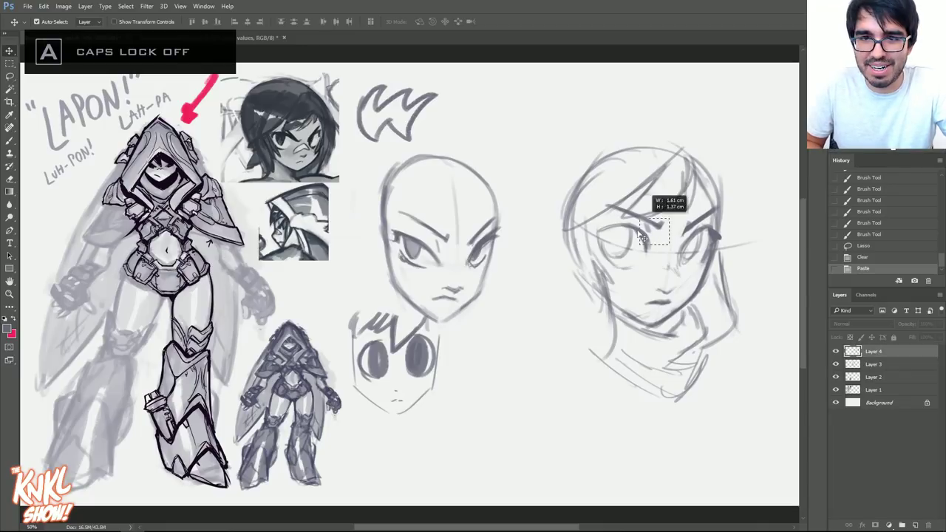
left_click(10, 140)
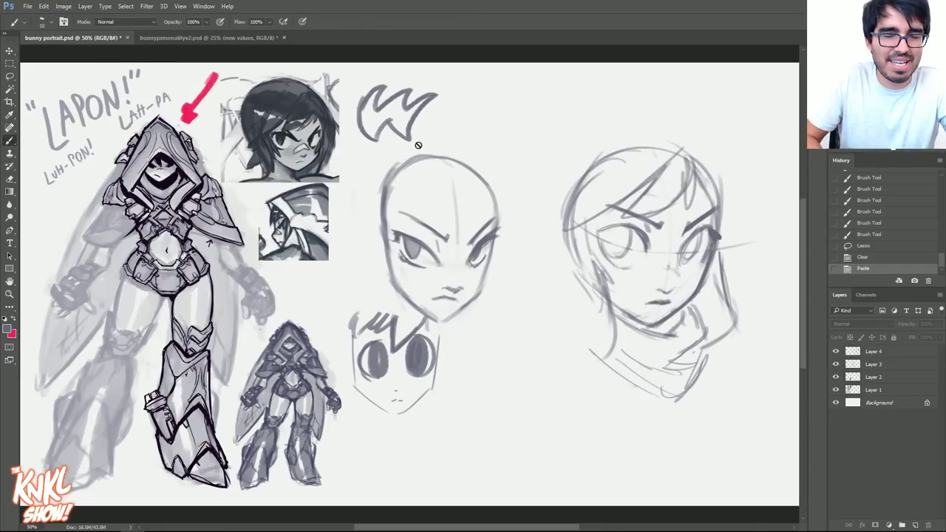
left_click(619, 117)
left_click(464, 205)
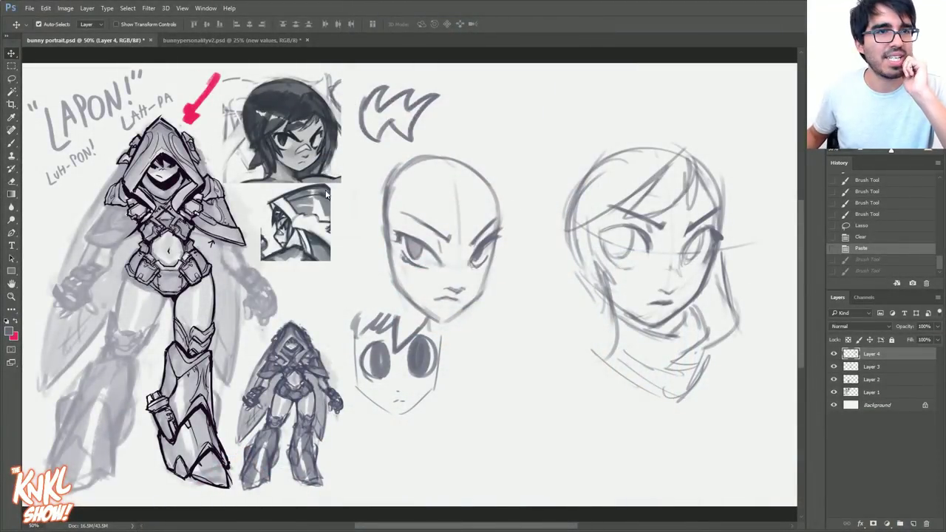
Crop the canvas to a small area and revert to the history state before the crop.
left_click(12, 107)
left_click_drag(581, 107, 627, 151)
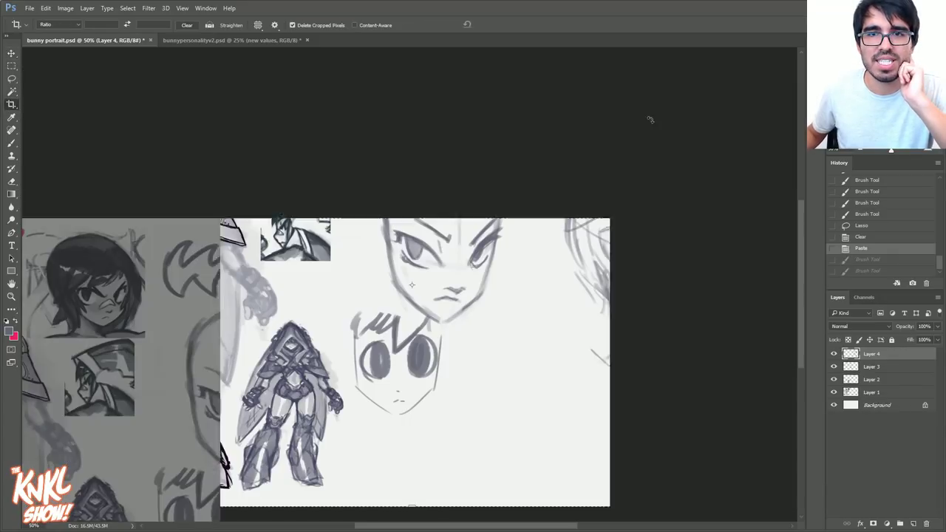
key("Return")
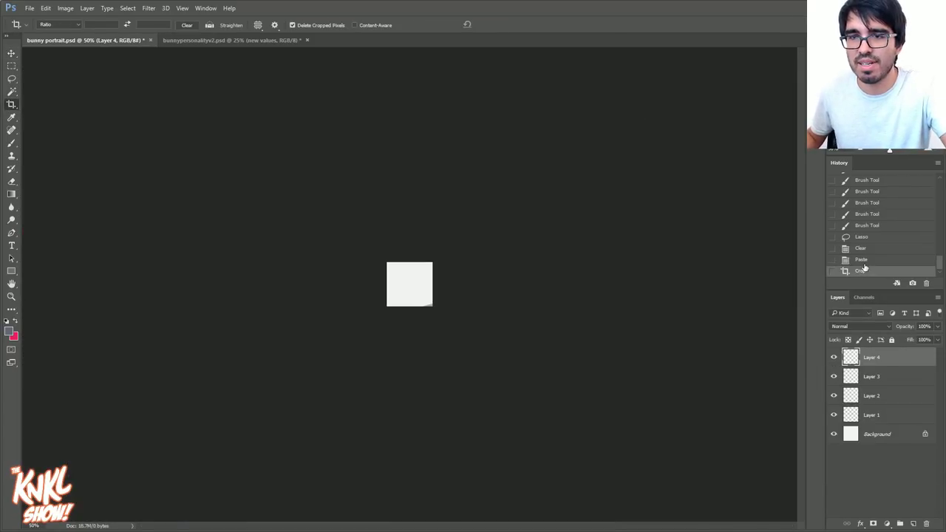
left_click(863, 261)
Make a rectangular marquee selection over part of the second head and deselect it.
key("m")
left_click_drag(595, 179, 538, 133)
key("ctrl+d")
Move the second head on Layer 4 around the empty canvas area beside the first head.
key("v")
mouse_move(631, 191)
left_mouse_down()
mouse_move(619, 181)
mouse_move(562, 182)
mouse_move(553, 135)
mouse_move(678, 116)
left_mouse_up()
left_click_drag(574, 169, 687, 102)
left_click_drag(576, 215, 656, 137)
mouse_move(706, 157)
left_mouse_down()
mouse_move(597, 215)
mouse_move(657, 161)
mouse_move(634, 211)
left_mouse_up()
mouse_move(721, 133)
left_mouse_down()
mouse_move(614, 238)
mouse_move(675, 175)
mouse_move(645, 209)
left_mouse_up()
Enlarge the second head slightly with Free Transform, apply it, and return to the Brush tool.
key("ctrl+t")
left_click_drag(738, 124, 747, 137)
key("Return")
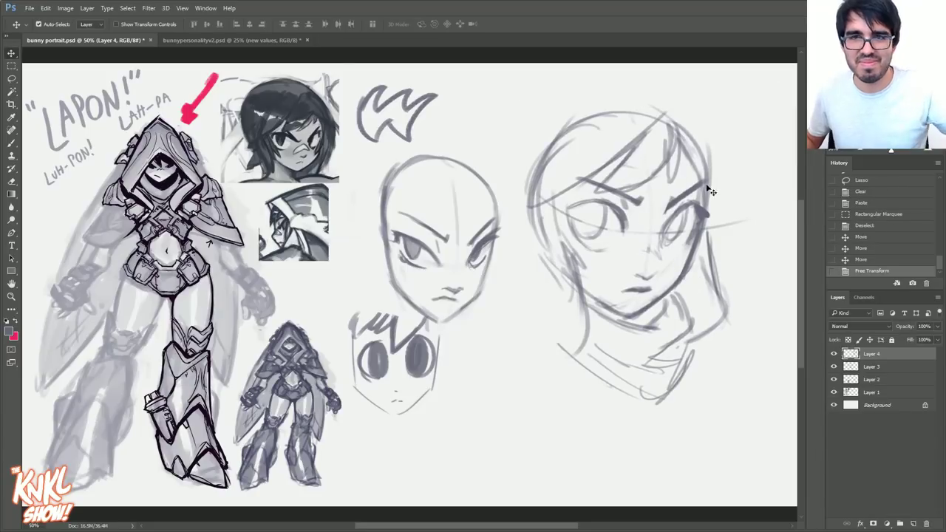
key("b")
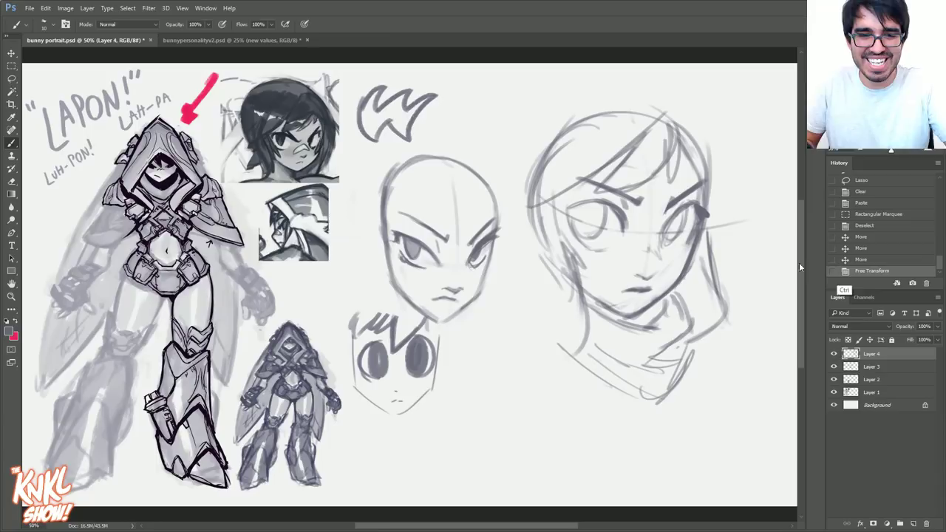
Shrink the second head on Layer 4 with Free Transform, apply it, and move the head slightly upward on the canvas.
key("ctrl+t")
mouse_move(763, 103)
left_mouse_down()
mouse_move(671, 214)
mouse_move(686, 219)
left_mouse_up()
key("Return")
key("v")
left_click(648, 246)
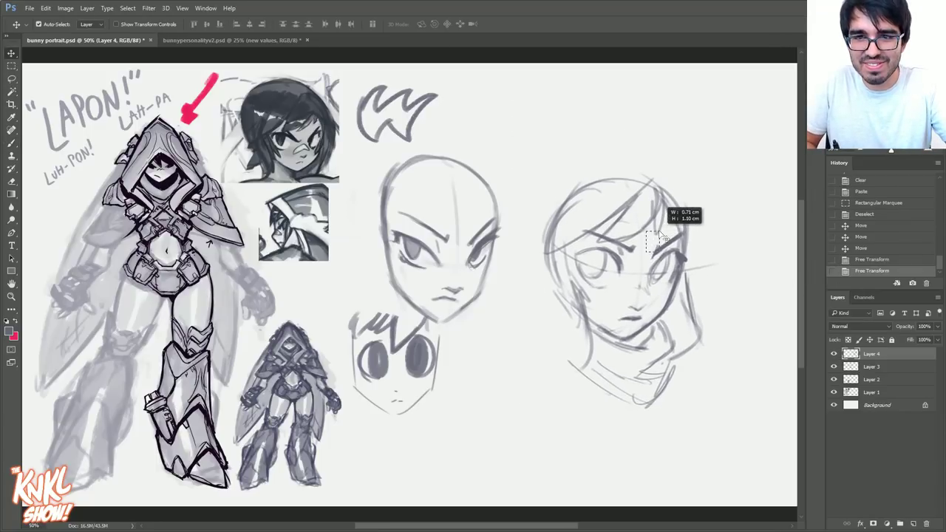
left_click(654, 220)
left_click(638, 232)
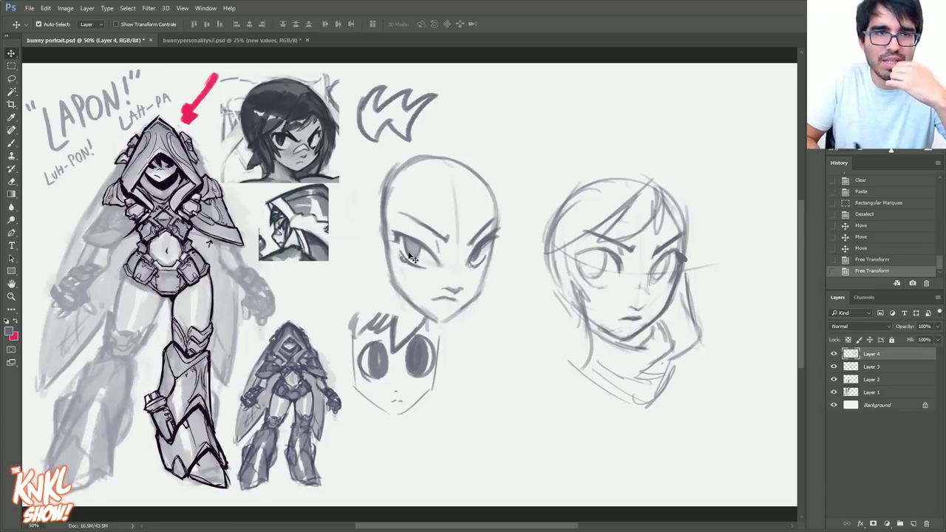
mouse_move(640, 201)
left_mouse_down()
mouse_move(729, 116)
mouse_move(617, 212)
mouse_move(629, 188)
left_mouse_up()
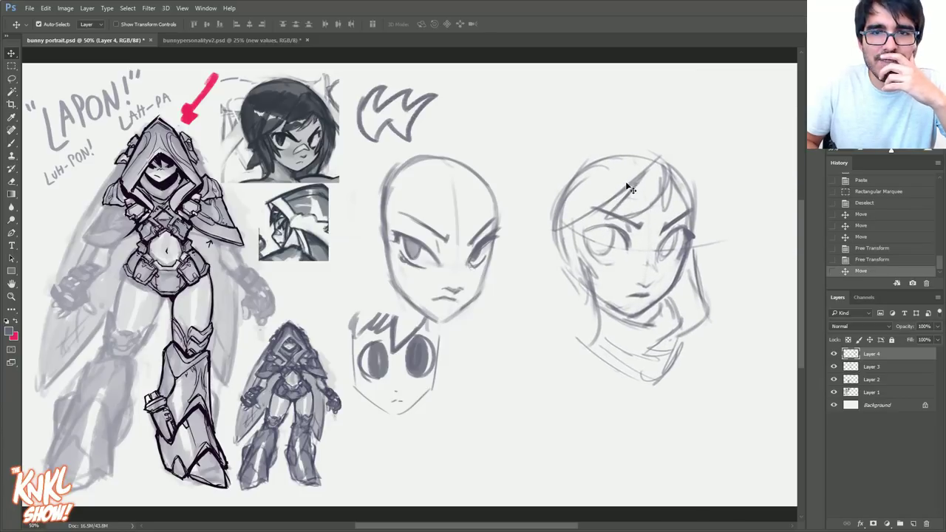
Clear the layer selection, auto-select Layer 4 from the second head's artwork with the Move tool, and nudge the head.
right_click(11, 54)
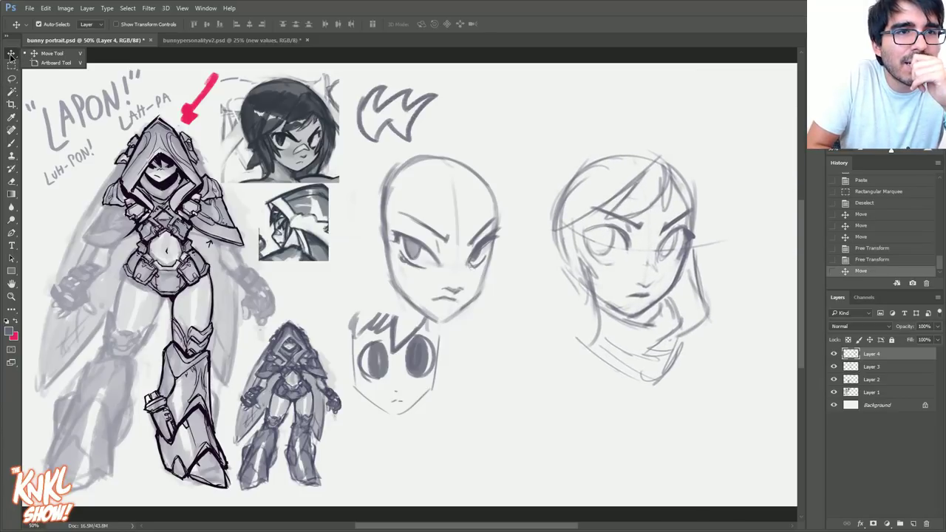
left_click(299, 4)
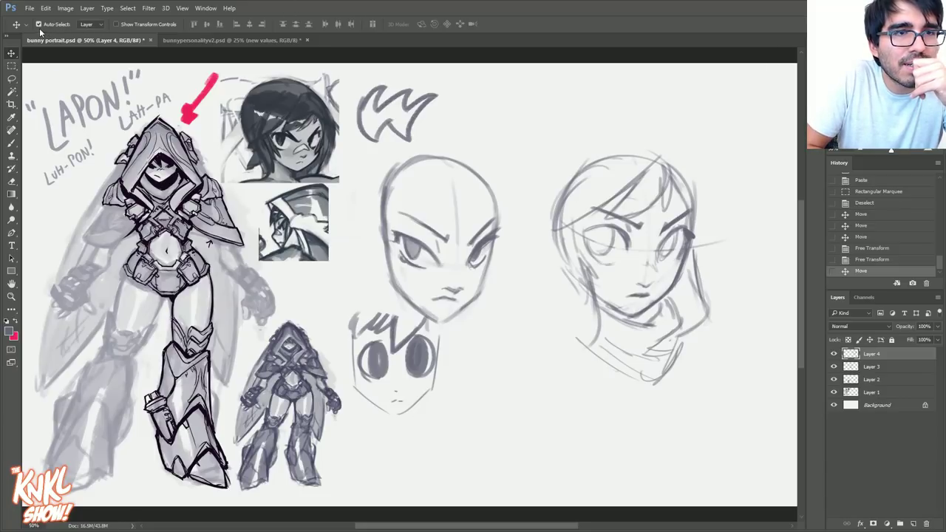
left_click(739, 304)
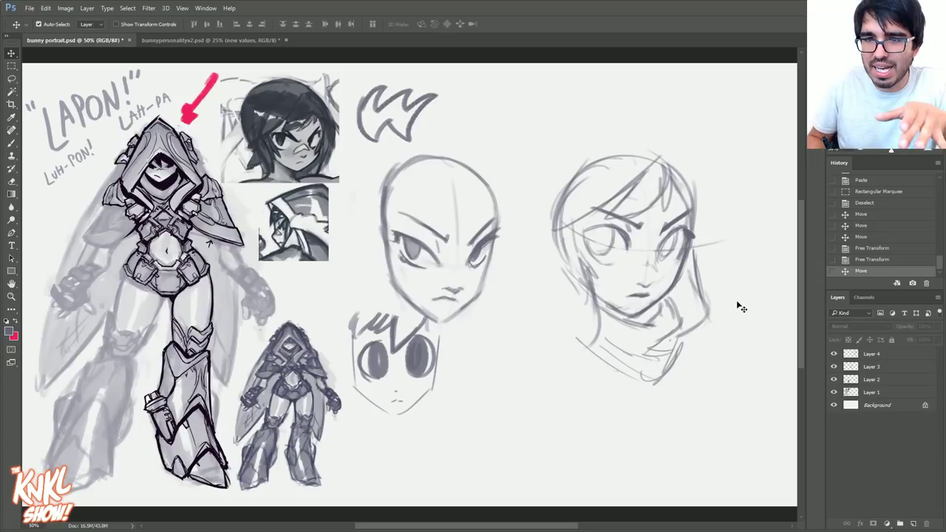
left_click(693, 241)
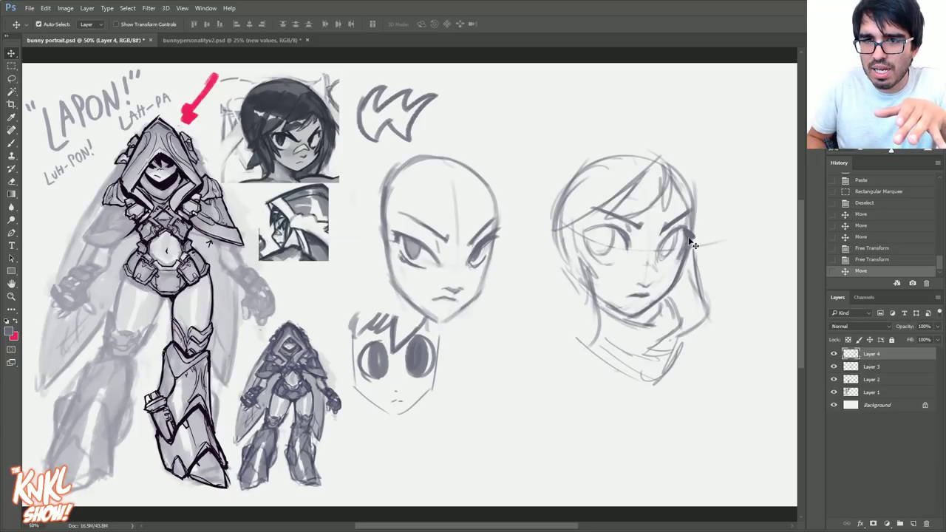
mouse_move(695, 239)
left_mouse_down()
mouse_move(692, 277)
mouse_move(688, 246)
left_mouse_up()
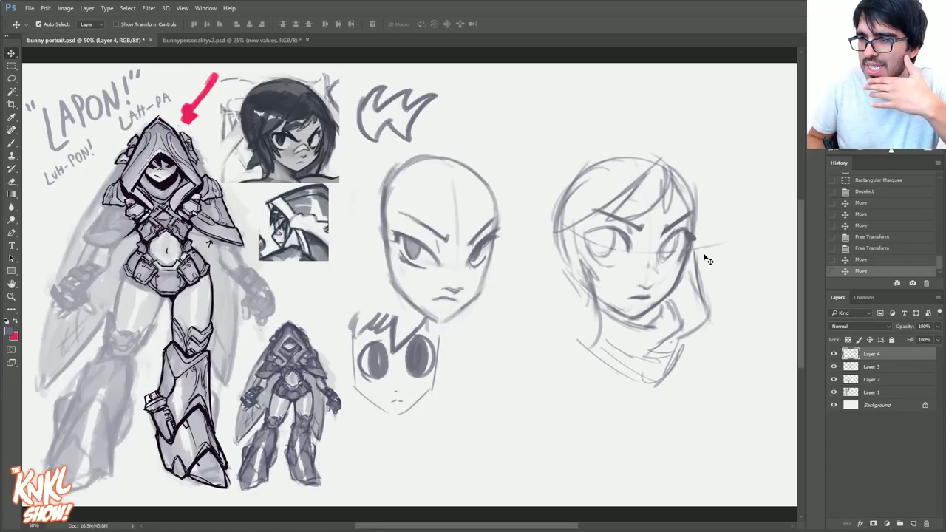
Auto-select Layer 3 and Layer 4 together with the Move tool and shift both sketches slightly to the right.
left_click_drag(738, 264, 626, 153)
mouse_move(458, 336)
left_mouse_down()
mouse_move(539, 218)
mouse_move(612, 198)
left_mouse_up()
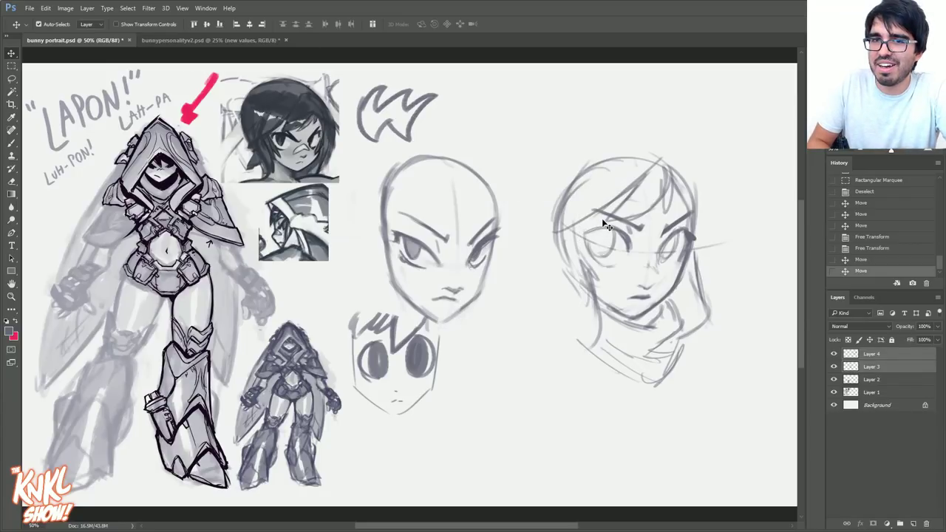
mouse_move(614, 223)
left_mouse_down()
mouse_move(612, 198)
mouse_move(610, 228)
mouse_move(618, 215)
left_mouse_up()
Reselect only Layer 4 from the second head's artwork, nudge the head up and back down, and return to the Brush tool.
mouse_move(754, 107)
left_mouse_down()
mouse_move(680, 197)
mouse_move(587, 274)
mouse_move(597, 273)
left_mouse_up()
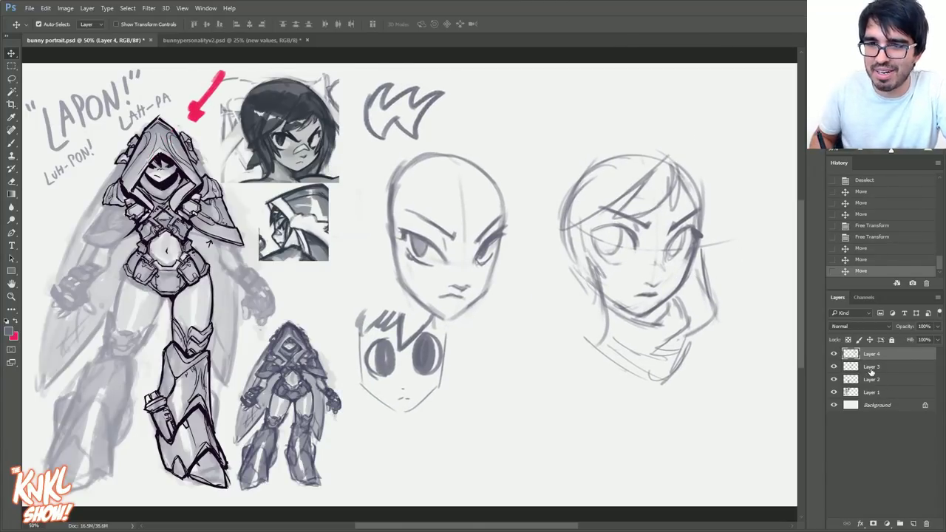
left_click(520, 449)
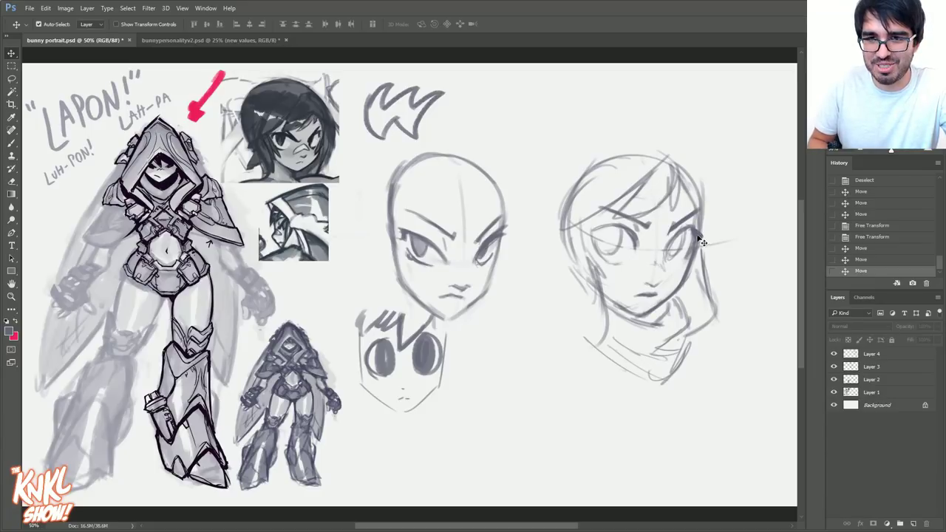
mouse_move(734, 148)
left_mouse_down()
mouse_move(718, 214)
mouse_move(757, 190)
mouse_move(703, 217)
mouse_move(739, 183)
mouse_move(687, 201)
mouse_move(657, 232)
mouse_move(571, 274)
mouse_move(595, 246)
mouse_move(571, 281)
left_mouse_up()
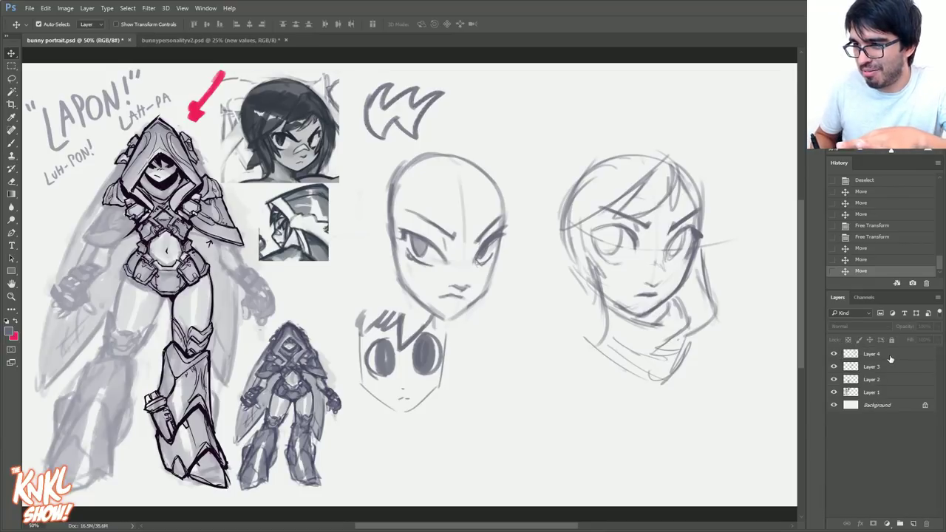
left_click_drag(705, 380, 602, 168)
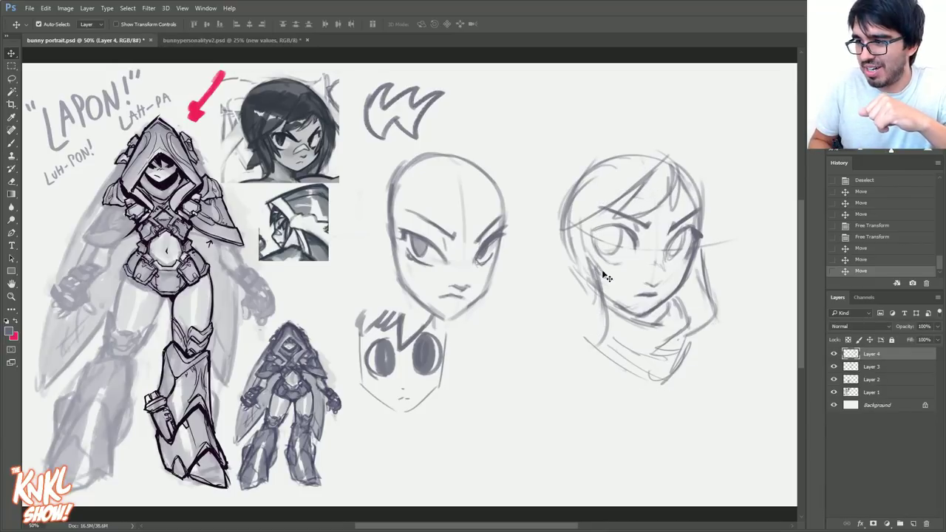
mouse_move(702, 245)
left_mouse_down()
mouse_move(658, 257)
mouse_move(646, 222)
mouse_move(690, 191)
mouse_move(702, 265)
mouse_move(681, 237)
mouse_move(702, 222)
mouse_move(705, 229)
mouse_move(674, 201)
mouse_move(723, 224)
mouse_move(698, 229)
left_mouse_up()
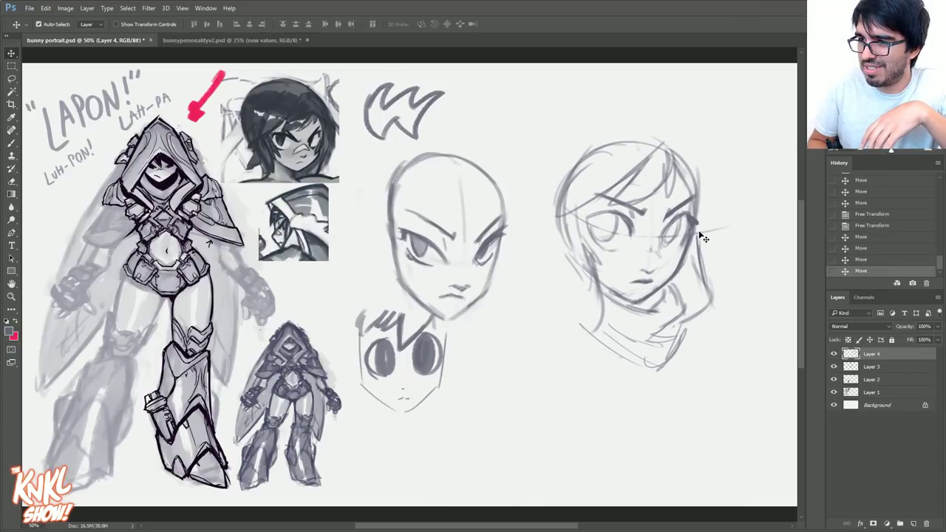
left_click_drag(697, 229, 700, 244)
key("b")
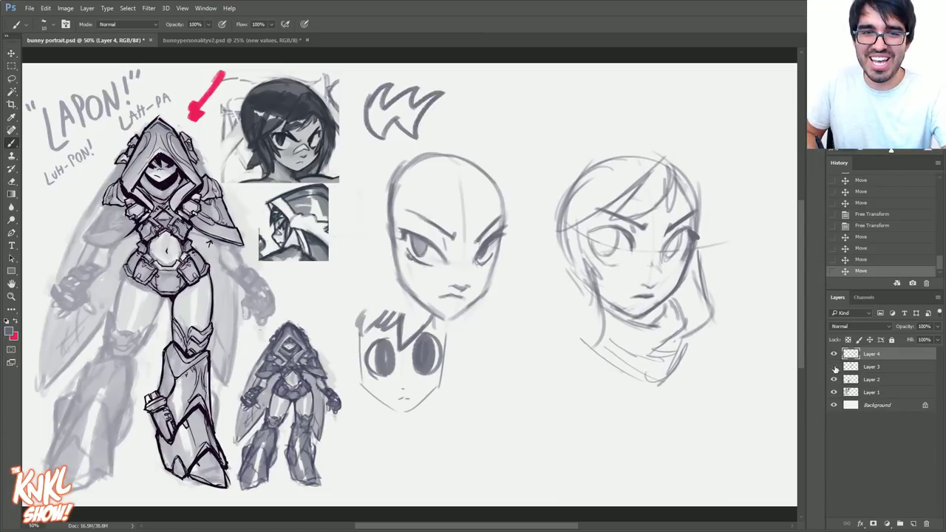
Scale down the Layer 3 sketches with Free Transform and place them closer to the reference images.
left_click(869, 366)
key("ctrl+t")
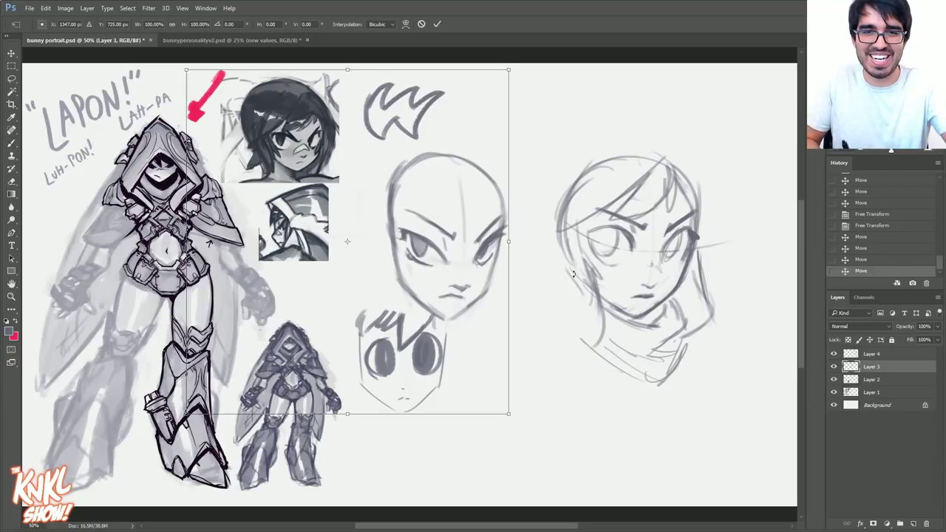
left_click_drag(507, 415, 461, 360)
left_click_drag(442, 296, 430, 272)
key("Return")
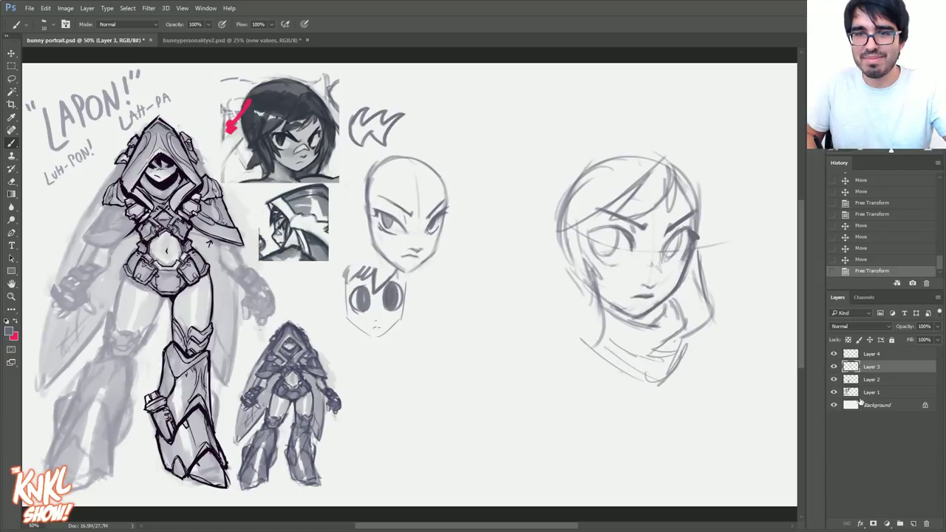
Move the second head on Layer 4 closer to the first head and check it by toggling the layer's visibility.
left_click(849, 355)
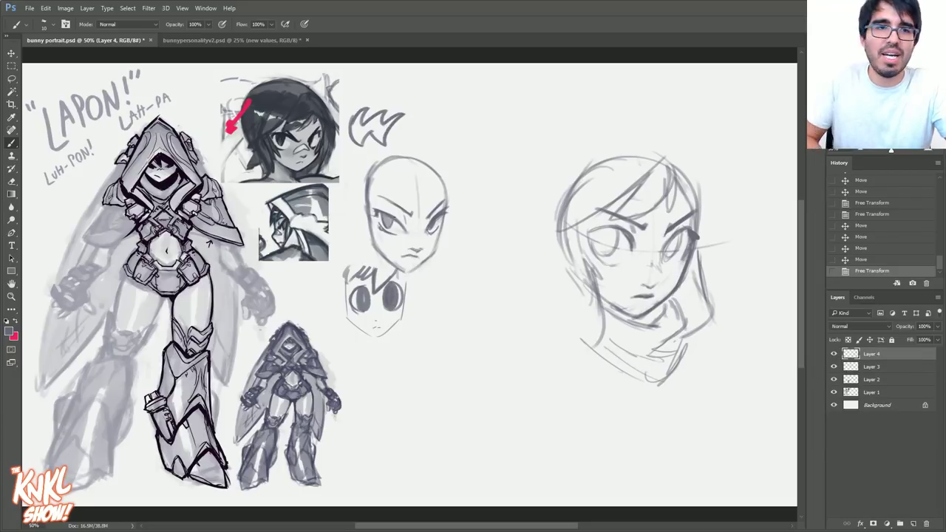
left_click(12, 54)
mouse_move(693, 244)
left_mouse_down()
mouse_move(643, 243)
mouse_move(656, 245)
left_mouse_up()
key("b")
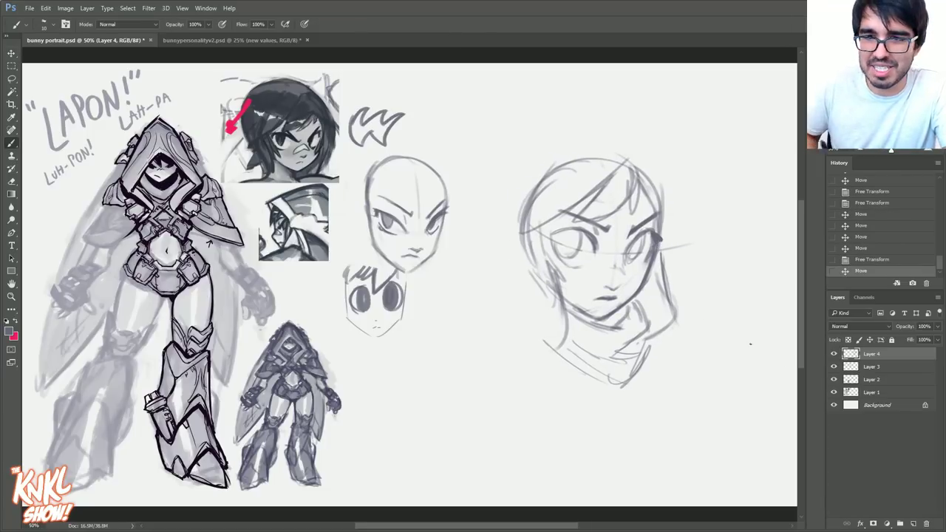
left_click(833, 354)
left_click(833, 354)
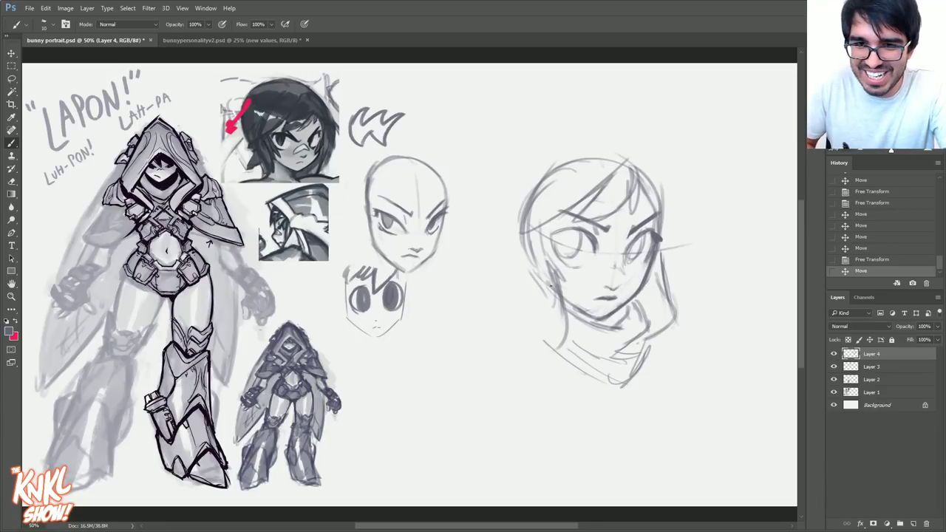
Add short brush strokes at the scarf's left edge and move the second head up and slightly right.
mouse_move(549, 361)
left_mouse_down()
mouse_move(554, 327)
mouse_move(562, 359)
left_mouse_up()
mouse_move(556, 345)
left_mouse_down()
mouse_move(568, 363)
mouse_move(543, 365)
left_mouse_up()
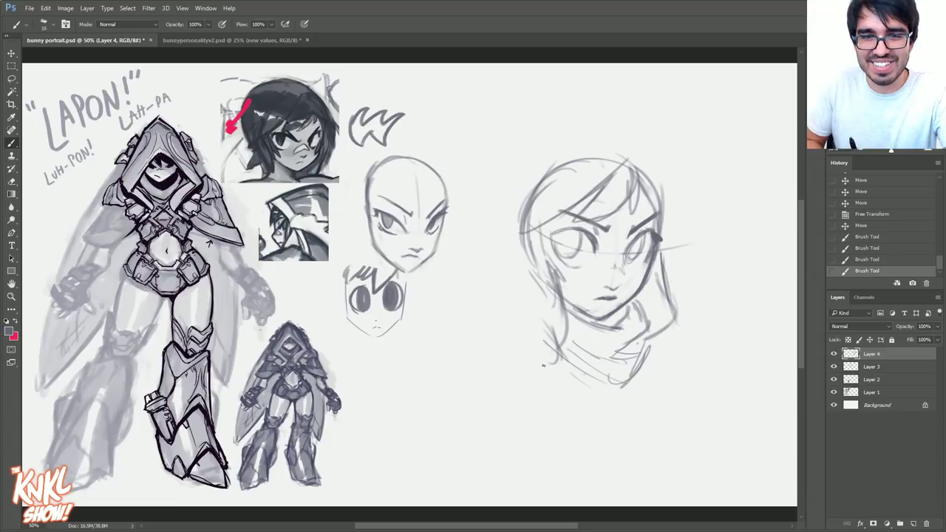
key("v")
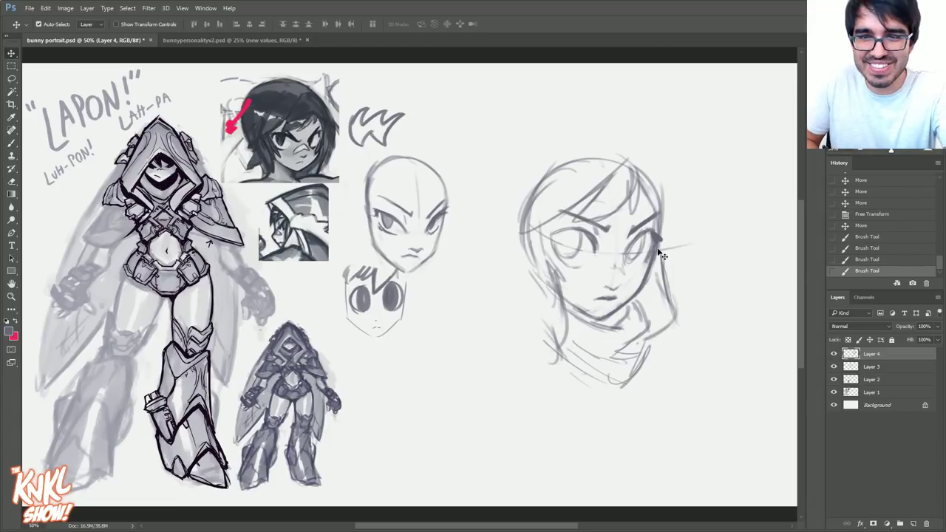
left_click_drag(661, 243, 673, 207)
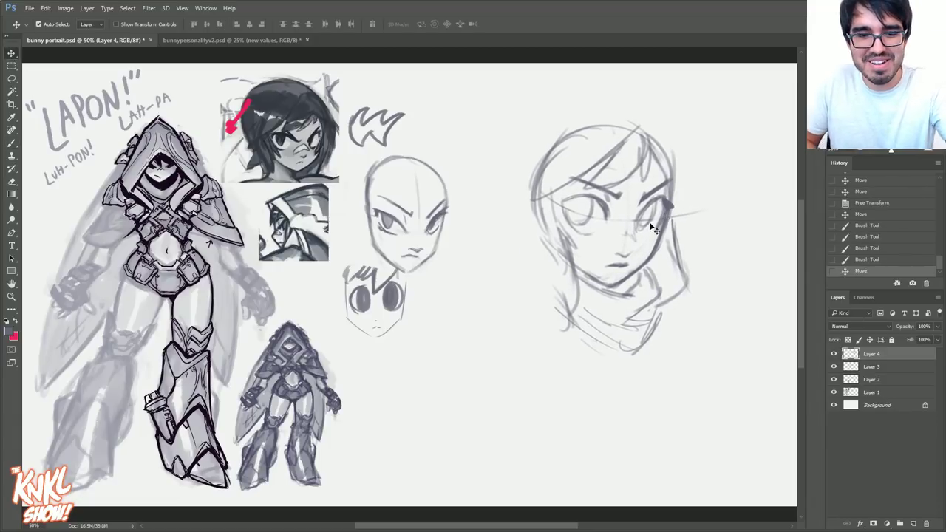
key("b")
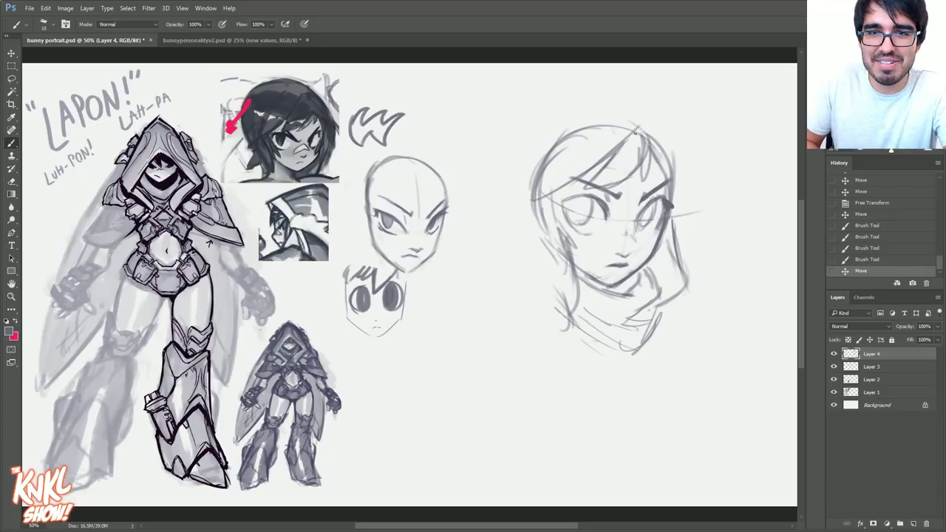
Sketch the pointed hood's outline around the second head, from the peak down both sides to the scarf.
left_click_drag(610, 139, 531, 234)
left_click_drag(550, 213, 520, 252)
mouse_move(534, 232)
left_mouse_down()
mouse_move(515, 268)
mouse_move(538, 307)
left_mouse_up()
left_click_drag(525, 299, 550, 324)
mouse_move(518, 282)
left_mouse_down()
mouse_move(586, 342)
mouse_move(570, 331)
left_mouse_up()
key("[")
mouse_move(665, 331)
left_mouse_down()
mouse_move(718, 236)
mouse_move(655, 142)
mouse_move(717, 268)
left_mouse_up()
left_click_drag(644, 122, 691, 187)
mouse_move(632, 138)
left_mouse_down()
mouse_move(574, 179)
mouse_move(548, 241)
left_mouse_up()
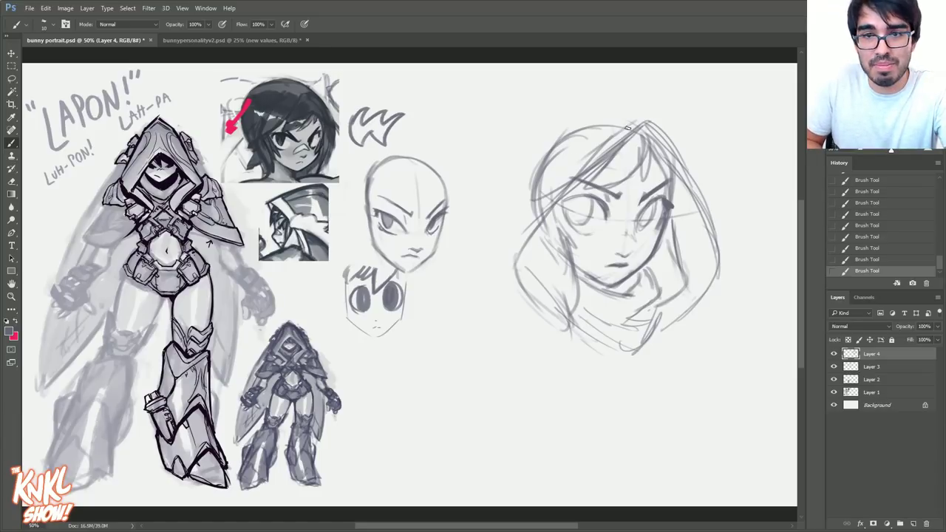
Erase the hair and skull lines that overlap the hood's left front edge.
left_click_drag(624, 127, 535, 198)
left_click_drag(616, 144, 540, 195)
mouse_move(566, 142)
left_mouse_down()
mouse_move(538, 190)
mouse_move(560, 141)
mouse_move(570, 156)
left_mouse_up()
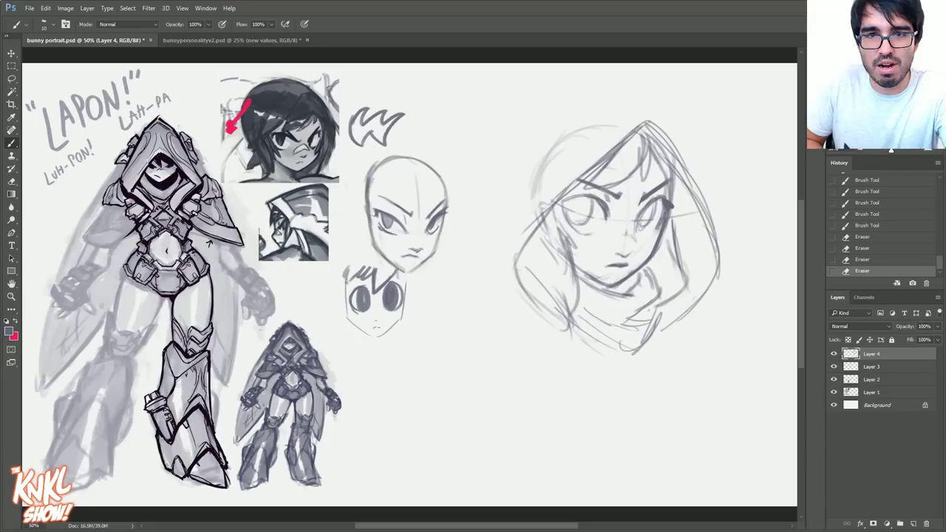
left_click_drag(556, 195, 518, 235)
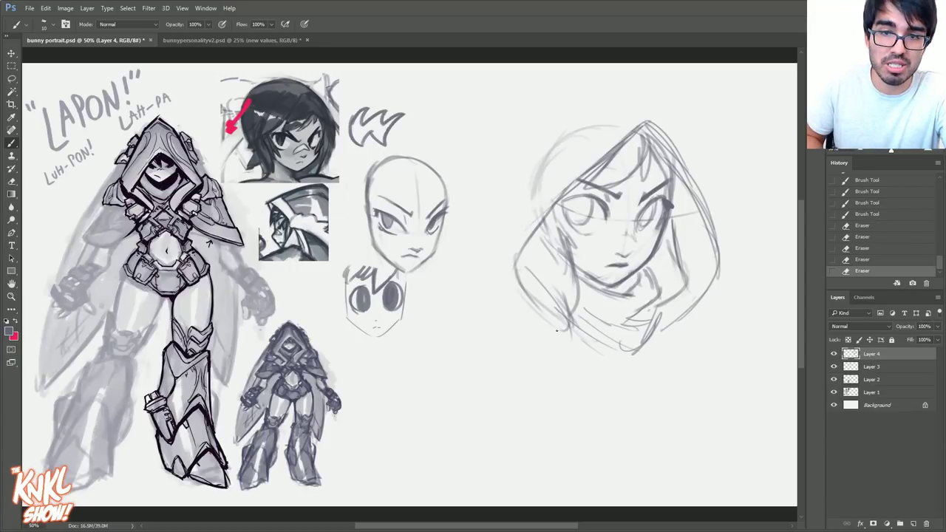
Sketch the hood's lower ends beside the scarf and add fold lines inside its left side.
left_click_drag(567, 330, 572, 340)
left_click_drag(575, 337, 582, 346)
left_click_drag(563, 294, 575, 344)
left_click_drag(535, 264, 573, 331)
left_click_drag(667, 305, 665, 330)
left_click_drag(675, 281, 666, 304)
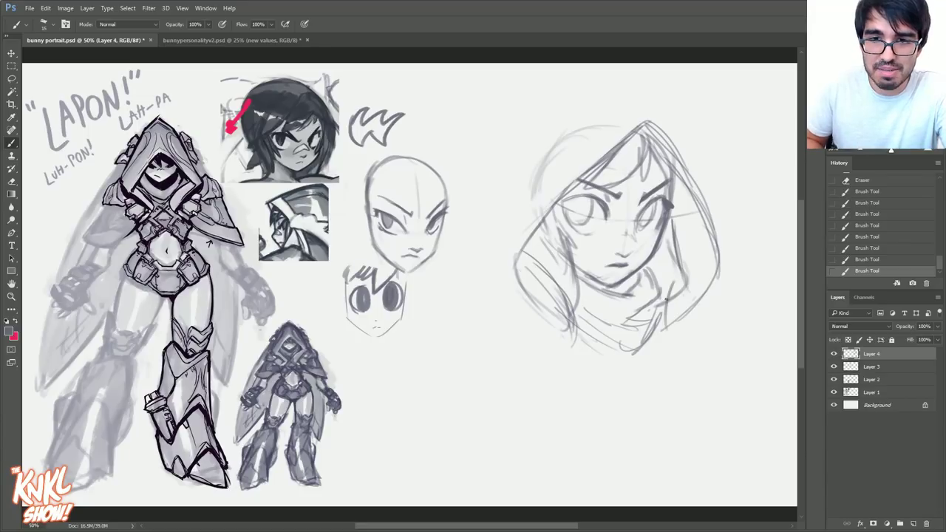
left_click_drag(573, 306, 578, 273)
mouse_move(555, 229)
left_mouse_down()
mouse_move(578, 288)
mouse_move(545, 288)
mouse_move(533, 272)
left_mouse_up()
Draw the hood's inner edge and folds along the right side of the face with a smaller brush, erasing stray lines.
key("bracketleft")
key("bracketleft")
key("bracketleft")
mouse_move(670, 304)
left_mouse_down()
mouse_move(697, 275)
mouse_move(675, 218)
mouse_move(689, 255)
left_mouse_up()
left_click_drag(681, 215, 678, 233)
left_click_drag(682, 186, 677, 216)
left_click_drag(695, 281, 672, 295)
left_click_drag(699, 267, 671, 301)
left_click_drag(690, 243, 679, 294)
left_click_drag(680, 219, 698, 271)
left_click_drag(680, 183, 692, 264)
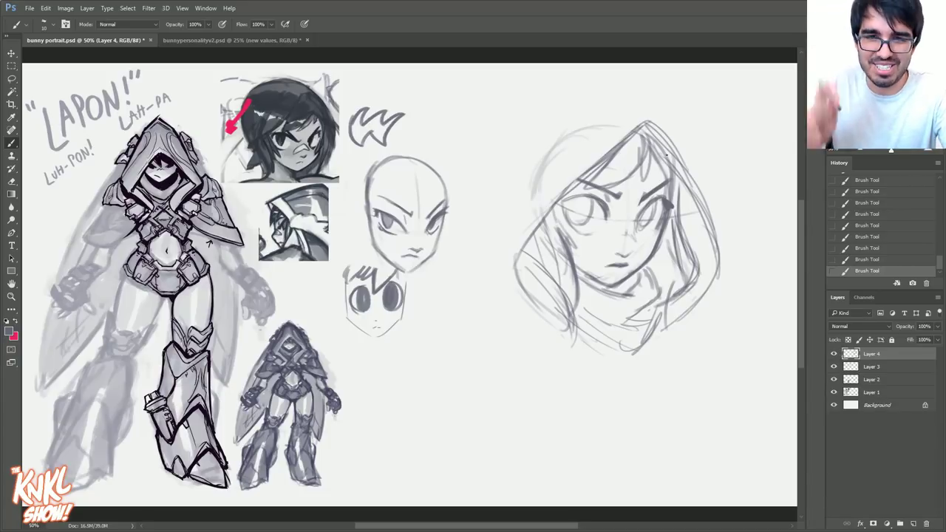
mouse_move(680, 281)
left_mouse_down()
mouse_move(674, 260)
mouse_move(668, 279)
left_mouse_up()
mouse_move(690, 253)
left_mouse_down()
mouse_move(697, 257)
mouse_move(679, 268)
left_mouse_up()
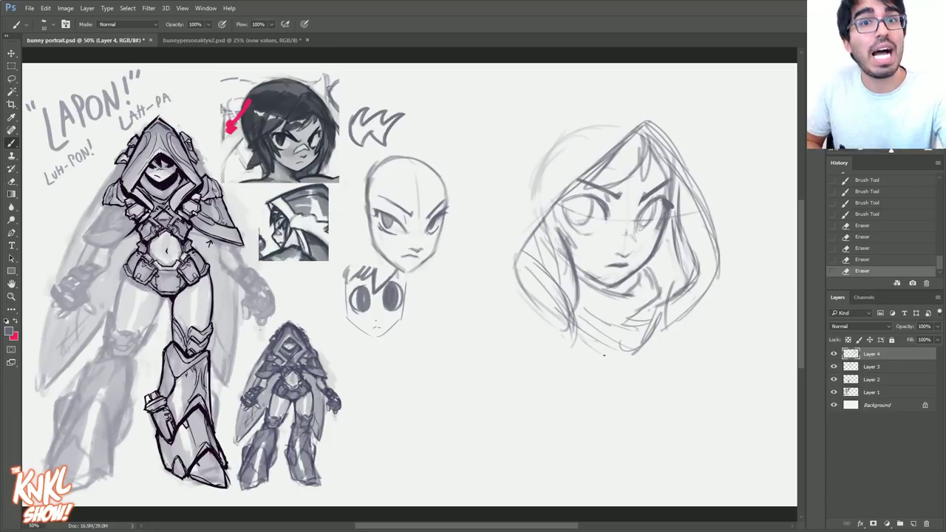
Redraw the hood's left outer edge from the scarf up to the peak with bolder strokes.
key("]")
mouse_move(572, 341)
left_mouse_down()
mouse_move(519, 287)
mouse_move(564, 338)
mouse_move(525, 283)
mouse_move(513, 233)
left_mouse_up()
key("bracketleft")
mouse_move(547, 200)
left_mouse_down()
mouse_move(510, 257)
mouse_move(627, 127)
mouse_move(649, 117)
left_mouse_up()
Redraw the hood's right outer edge wider and fuller, erasing the old overlapping lines near the peak.
left_click_drag(680, 328, 716, 291)
mouse_move(683, 323)
left_mouse_down()
mouse_move(727, 258)
mouse_move(679, 153)
left_mouse_up()
mouse_move(713, 212)
left_mouse_down()
mouse_move(659, 118)
mouse_move(684, 167)
left_mouse_up()
left_click_drag(655, 120, 694, 178)
left_click_drag(688, 163, 700, 192)
left_click_drag(653, 121, 661, 124)
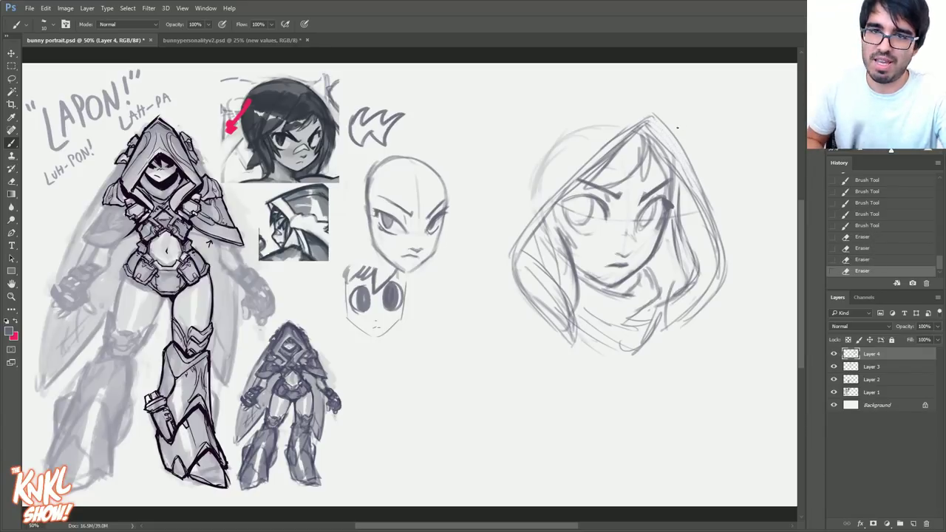
left_click_drag(702, 209, 660, 143)
left_click_drag(687, 175, 646, 123)
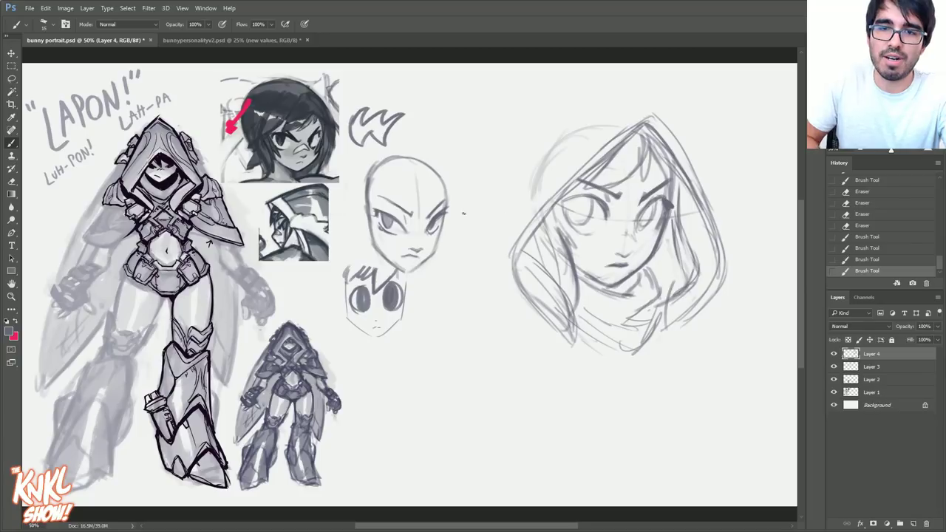
Reposition the hooded head and scale it down to about 89% with Free Transform.
left_click(11, 53)
mouse_move(666, 218)
left_mouse_down()
mouse_move(678, 264)
mouse_move(680, 240)
left_mouse_up()
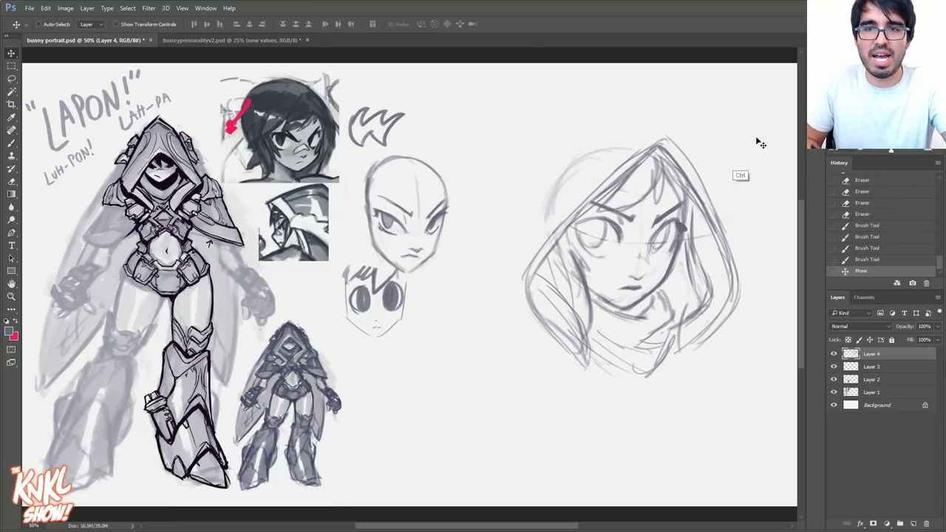
key("ctrl+t")
left_click_drag(743, 135, 717, 162)
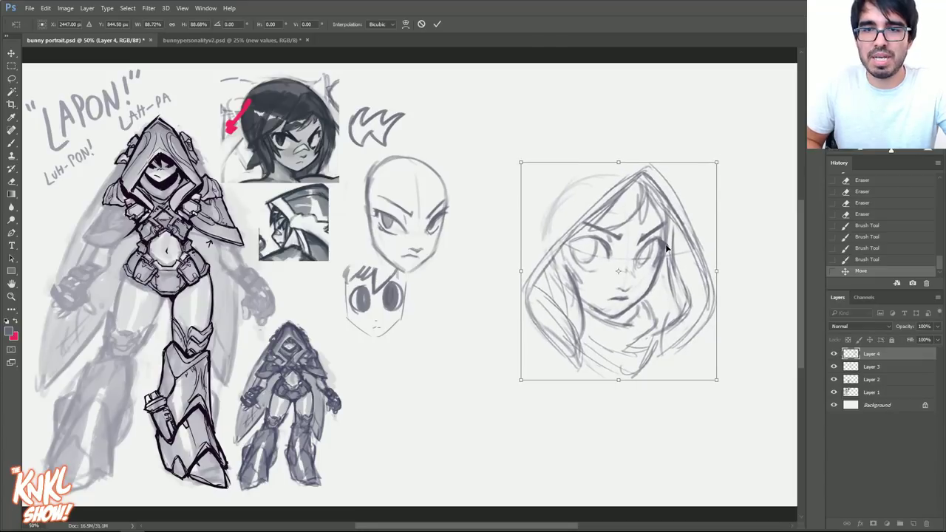
left_click_drag(663, 254, 665, 238)
key("Return")
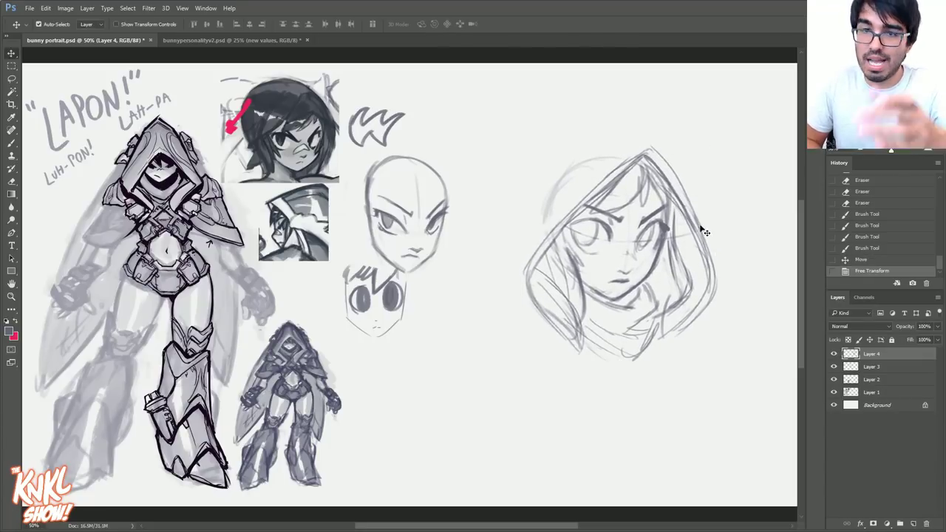
Sketch the hood's larger outer contour from the right side over a higher peak and down the upper left.
key("b")
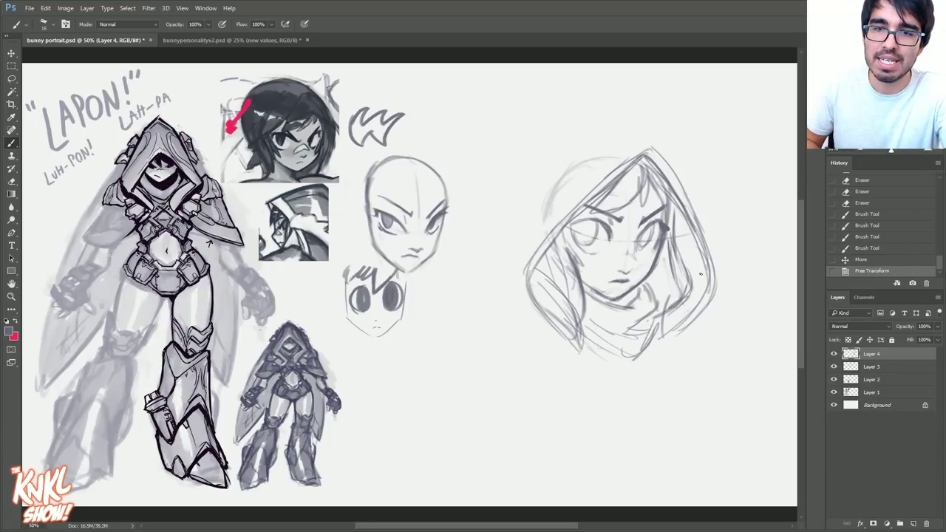
left_click_drag(713, 297, 696, 318)
left_click_drag(717, 291, 699, 317)
mouse_move(723, 275)
left_mouse_down()
mouse_move(713, 296)
mouse_move(724, 277)
left_mouse_up()
mouse_move(707, 231)
left_mouse_down()
mouse_move(724, 275)
mouse_move(671, 145)
mouse_move(649, 131)
left_mouse_up()
mouse_move(674, 163)
left_mouse_down()
mouse_move(584, 88)
mouse_move(551, 157)
left_mouse_up()
mouse_move(597, 108)
left_mouse_down()
mouse_move(536, 179)
mouse_move(548, 158)
mouse_move(535, 201)
left_mouse_up()
Try to sketch a rounded ornament with inner segment lines on the hood's upper left side.
key("bracketleft")
mouse_move(584, 146)
left_mouse_down()
mouse_move(565, 189)
mouse_move(566, 159)
mouse_move(548, 207)
left_mouse_up()
mouse_move(587, 130)
left_mouse_down()
mouse_move(574, 158)
mouse_move(584, 146)
left_mouse_up()
left_click_drag(573, 128, 550, 154)
left_click_drag(567, 148, 552, 172)
key("bracketleft")
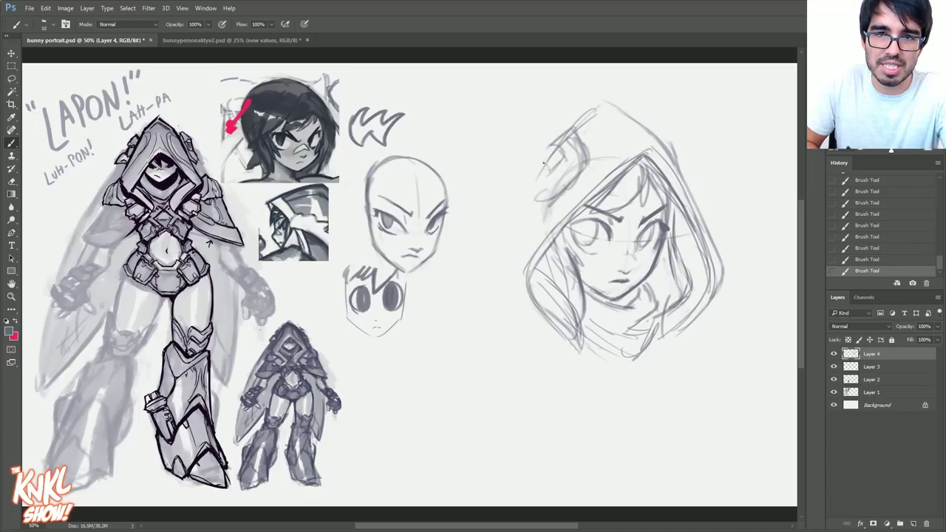
key("bracketright")
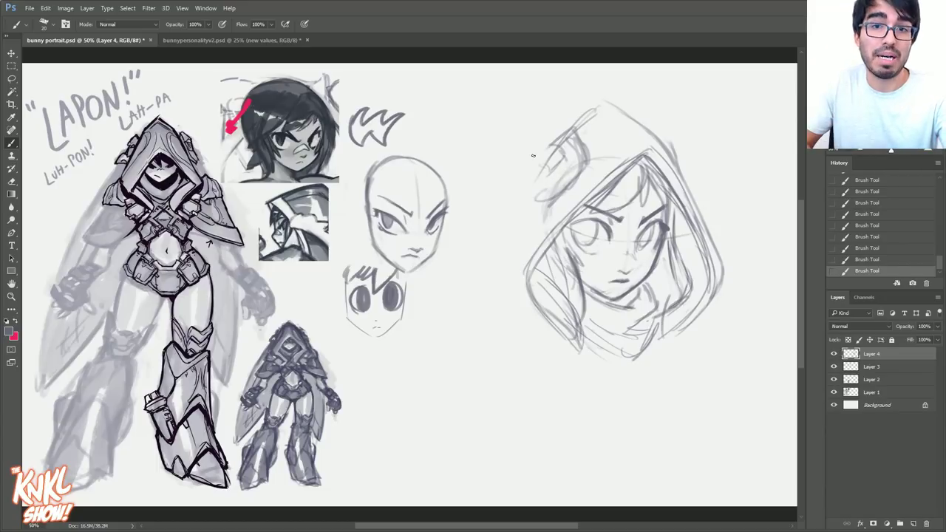
key("bracketleft")
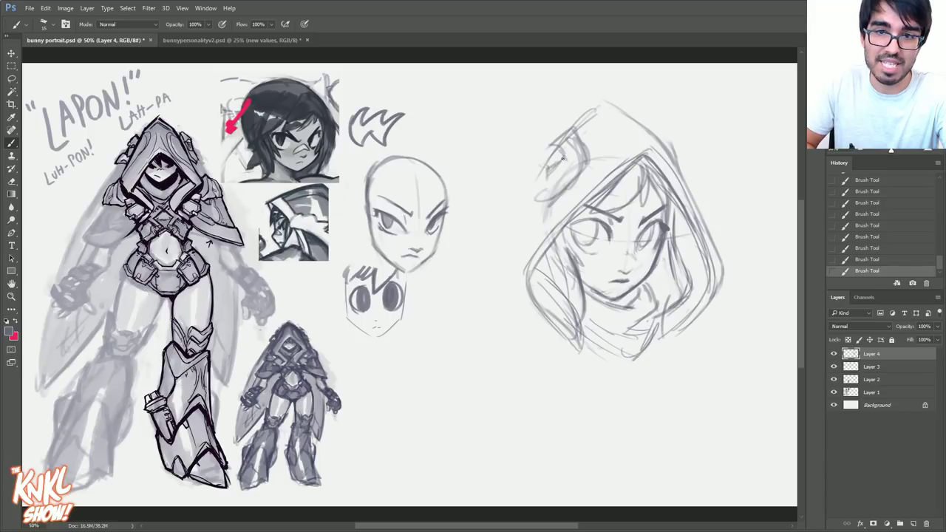
left_click_drag(548, 176, 571, 132)
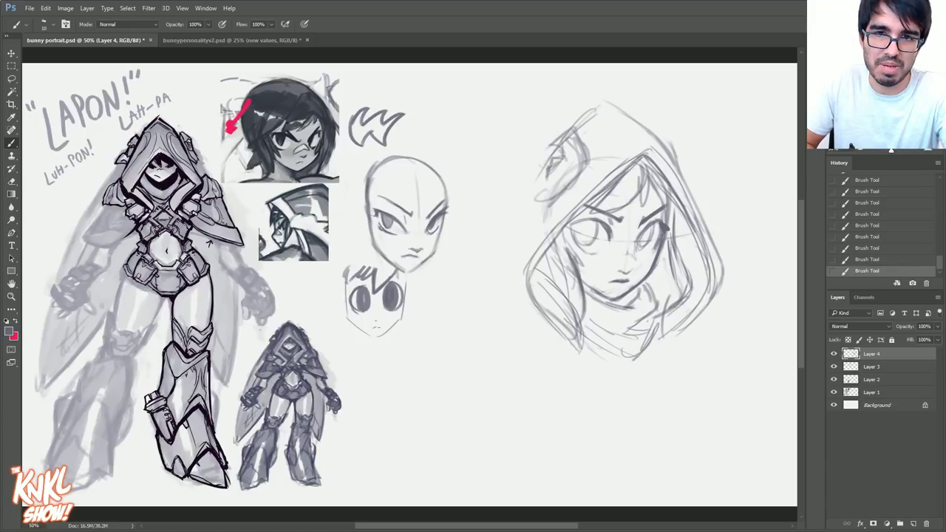
mouse_move(548, 161)
left_mouse_down()
mouse_move(545, 179)
mouse_move(580, 137)
mouse_move(559, 184)
mouse_move(585, 136)
mouse_move(541, 203)
left_mouse_up()
Erase the rough ornament lines on the hood and redraw the ornament as a cleaner round piece.
key("bracketright")
key("bracketright")
key("e")
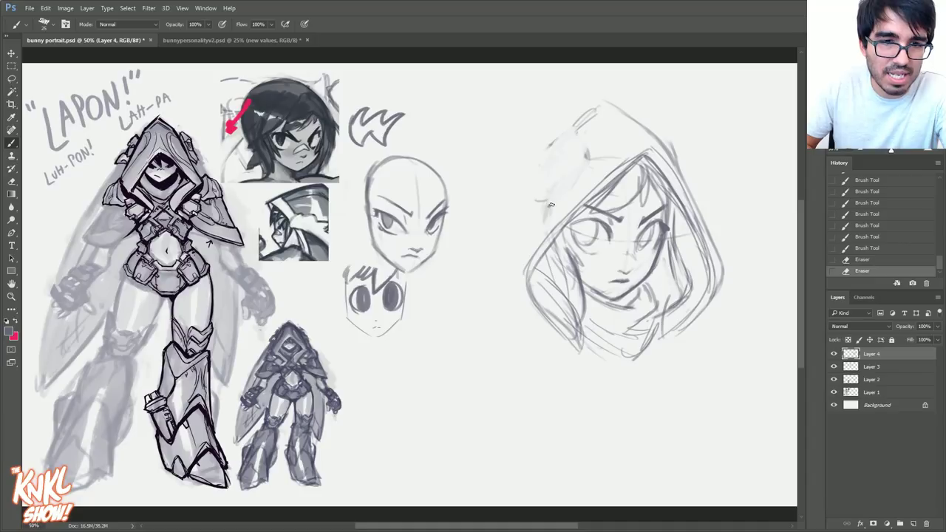
mouse_move(551, 198)
left_mouse_down()
mouse_move(545, 160)
mouse_move(575, 145)
mouse_move(575, 161)
left_mouse_up()
left_click_drag(589, 154, 552, 205)
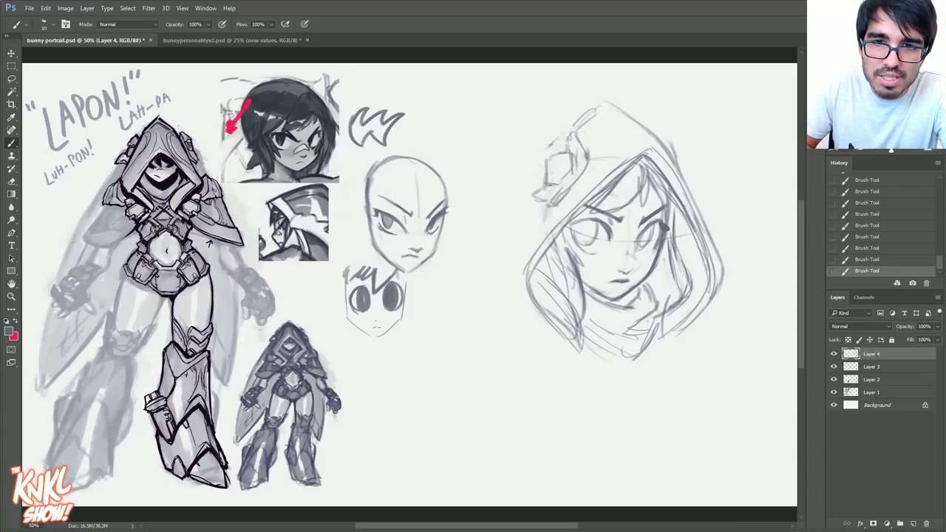
Extend the hood ornament outward with angular plates and add an accent stroke along the hood's right edge.
mouse_move(541, 180)
left_mouse_down()
mouse_move(564, 147)
mouse_move(535, 161)
mouse_move(539, 144)
mouse_move(528, 167)
left_mouse_up()
mouse_move(550, 129)
left_mouse_down()
mouse_move(516, 151)
mouse_move(520, 182)
mouse_move(508, 195)
left_mouse_up()
left_click_drag(510, 154, 504, 192)
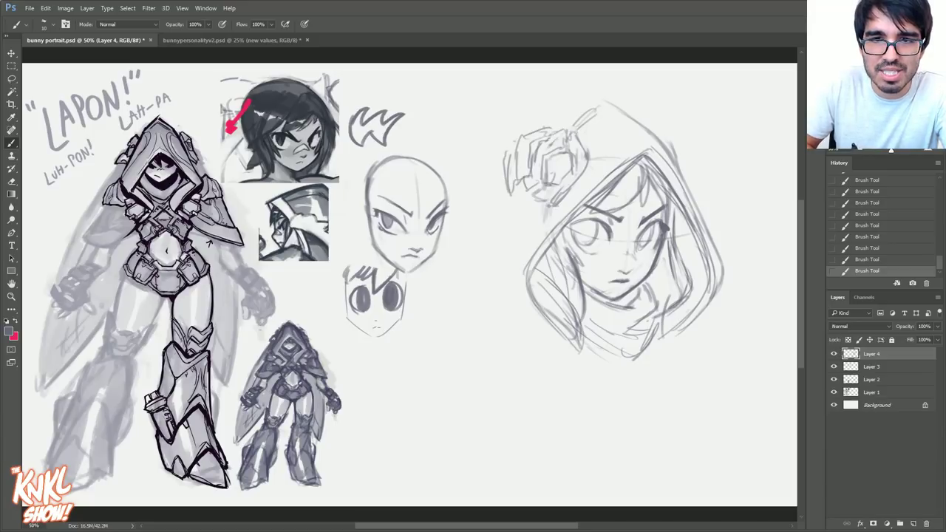
left_click_drag(559, 124, 547, 132)
left_click_drag(683, 166, 702, 204)
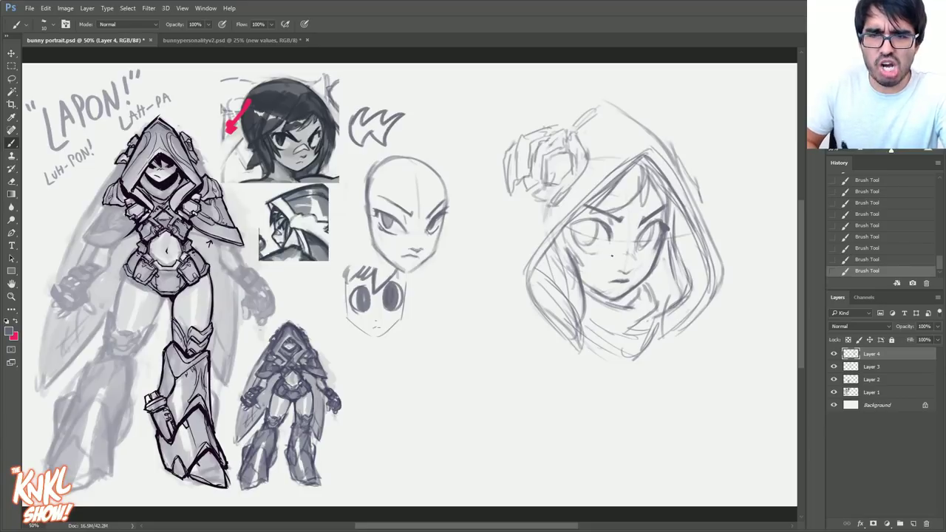
Sketch the hood's back drape and the rounded left shoulder, plus a pointed clasp hanging below the scarf.
mouse_move(517, 200)
left_mouse_down()
mouse_move(480, 250)
mouse_move(549, 327)
mouse_move(539, 326)
left_mouse_up()
left_click_drag(509, 293, 478, 337)
mouse_move(495, 279)
left_mouse_down()
mouse_move(473, 318)
mouse_move(479, 344)
mouse_move(559, 361)
mouse_move(555, 389)
mouse_move(603, 405)
mouse_move(606, 355)
left_mouse_up()
left_click_drag(609, 393, 604, 355)
mouse_move(602, 354)
left_mouse_down()
mouse_move(583, 339)
mouse_move(598, 388)
mouse_move(570, 384)
mouse_move(595, 379)
left_mouse_up()
mouse_move(566, 344)
left_mouse_down()
mouse_move(563, 363)
mouse_move(589, 397)
left_mouse_up()
mouse_move(555, 336)
left_mouse_down()
mouse_move(565, 381)
mouse_move(583, 391)
left_mouse_up()
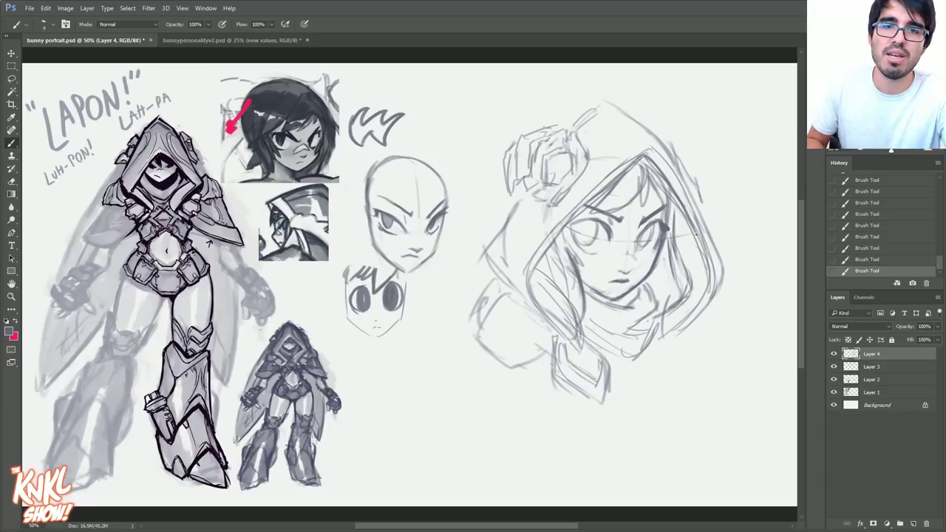
Sketch an enlarged faceted diamond clasp with an inset centre and bevel lines below the small cartoon face.
scroll(410, 277, "down", 1)
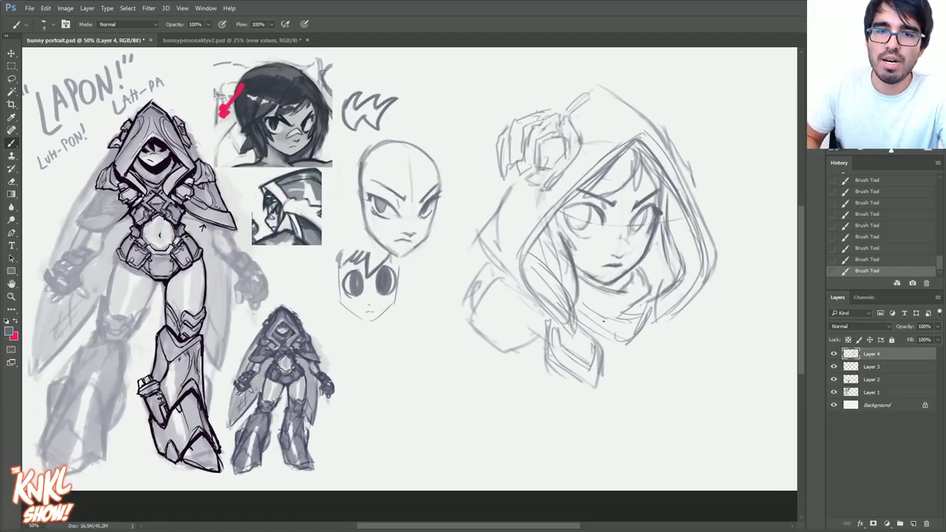
mouse_move(399, 340)
left_mouse_down()
mouse_move(383, 396)
mouse_move(453, 459)
mouse_move(481, 387)
mouse_move(418, 322)
mouse_move(395, 342)
left_mouse_up()
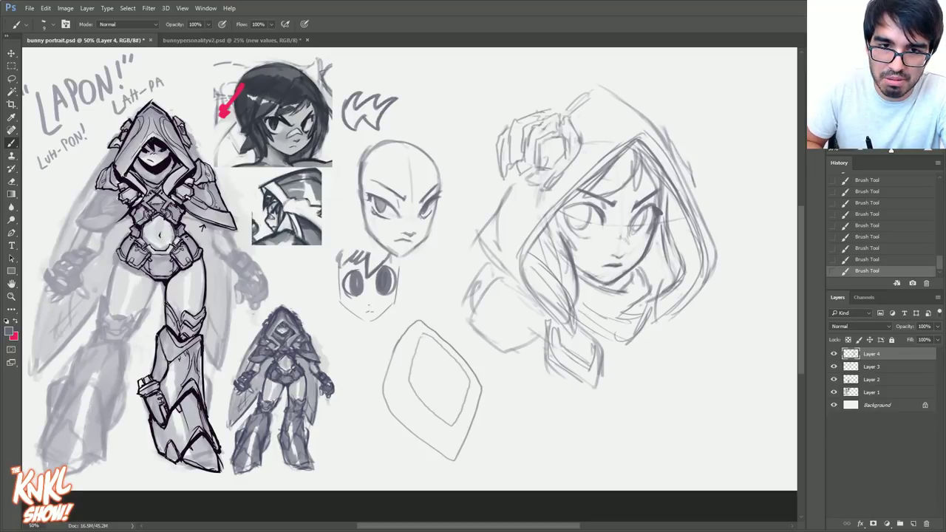
left_click_drag(462, 397, 453, 419)
mouse_move(460, 370)
left_mouse_down()
mouse_move(424, 335)
mouse_move(413, 371)
mouse_move(446, 421)
mouse_move(410, 371)
left_mouse_up()
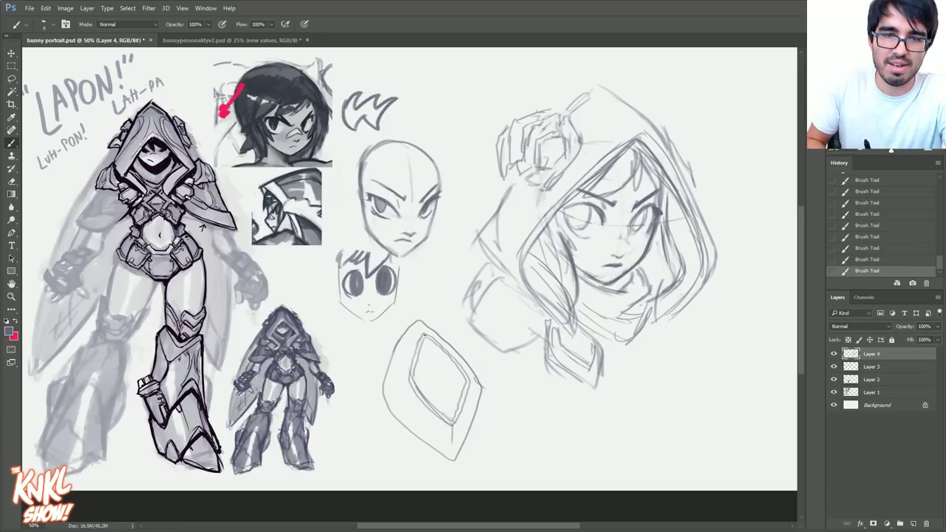
left_click_drag(403, 384, 379, 400)
mouse_move(455, 460)
left_mouse_down()
mouse_move(386, 396)
mouse_move(414, 331)
mouse_move(481, 374)
mouse_move(468, 429)
left_mouse_up()
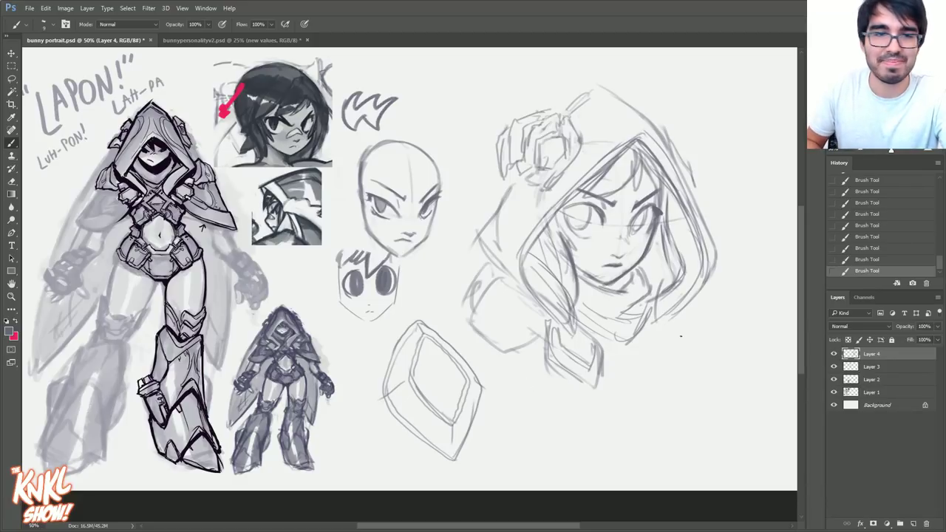
Rough in the right shoulder below the hood with light curved strokes.
left_click_drag(688, 309, 693, 334)
left_click_drag(693, 346, 681, 353)
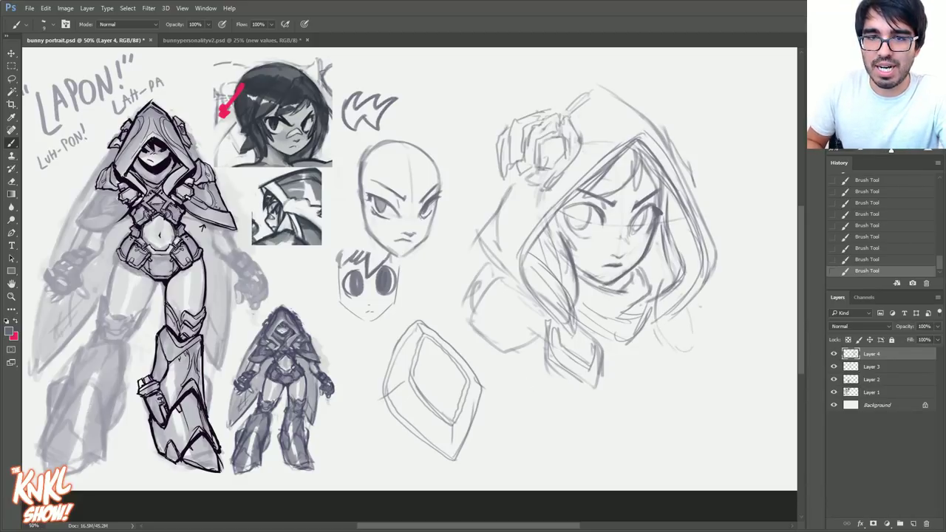
mouse_move(696, 291)
left_mouse_down()
mouse_move(719, 298)
mouse_move(732, 324)
left_mouse_up()
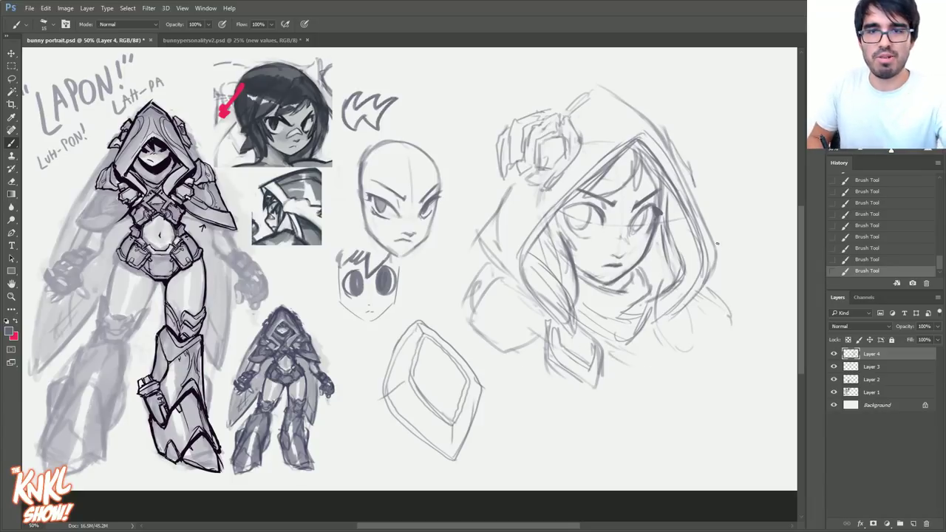
Scale down the Layer 4 sketch slightly and move it upward with Free Transform.
key("ctrl+t")
left_click_drag(734, 463, 691, 411)
mouse_move(646, 338)
left_mouse_down()
mouse_move(675, 325)
mouse_move(668, 320)
left_mouse_up()
key("Return")
Lasso the diamond clasp, cut and paste it onto its own layer, and move it below the small face.
key("l")
mouse_move(505, 320)
left_mouse_down()
mouse_move(485, 297)
mouse_move(403, 346)
mouse_move(513, 359)
mouse_move(507, 346)
left_mouse_up()
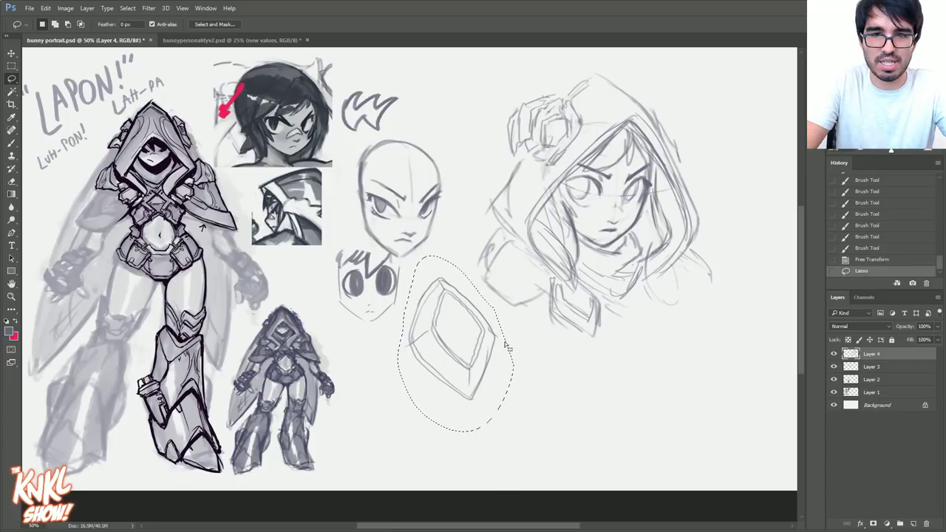
key("ctrl+x")
key("ctrl+v")
key("v")
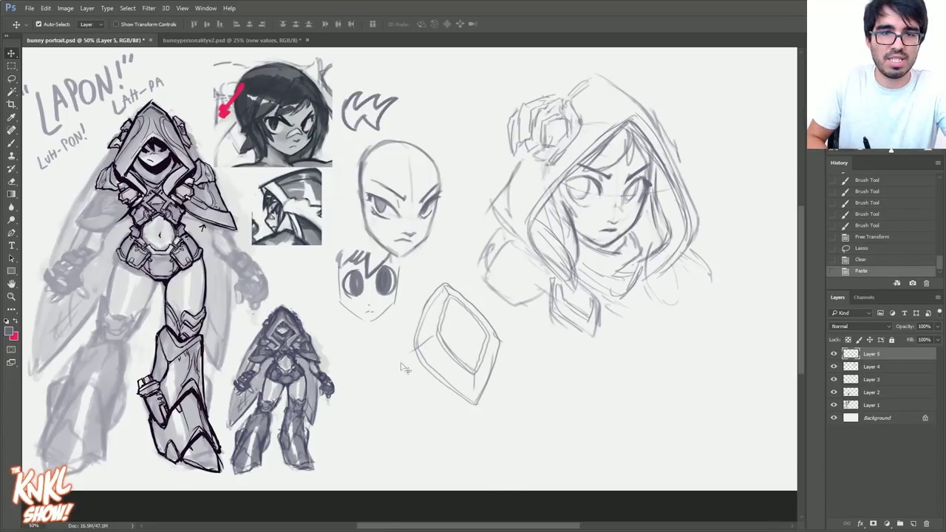
mouse_move(453, 300)
left_mouse_down()
mouse_move(434, 302)
mouse_move(382, 359)
mouse_move(415, 339)
mouse_move(387, 348)
left_mouse_up()
left_click(444, 289)
left_click(436, 292)
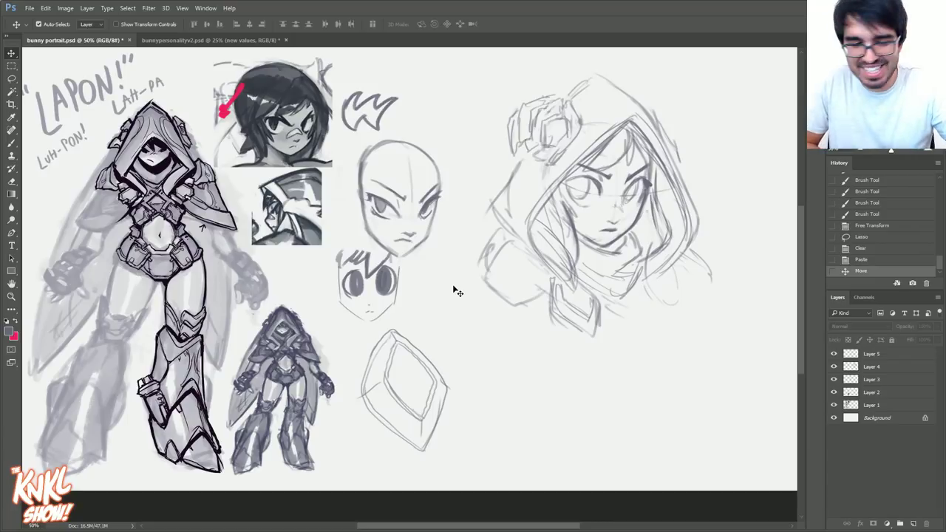
Return to Layer 4 with the Brush and rough in the torso's left and right contours below the shoulders.
key("b")
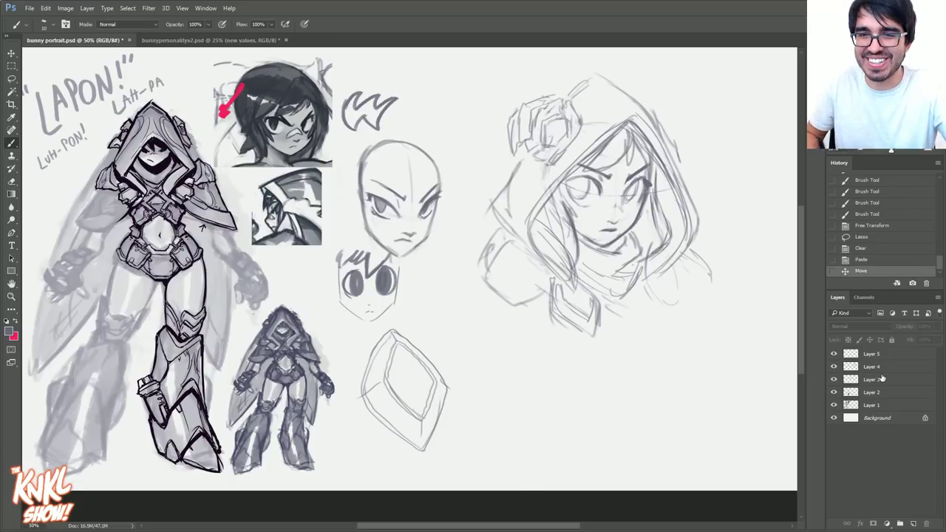
left_click(879, 356)
left_click(850, 368)
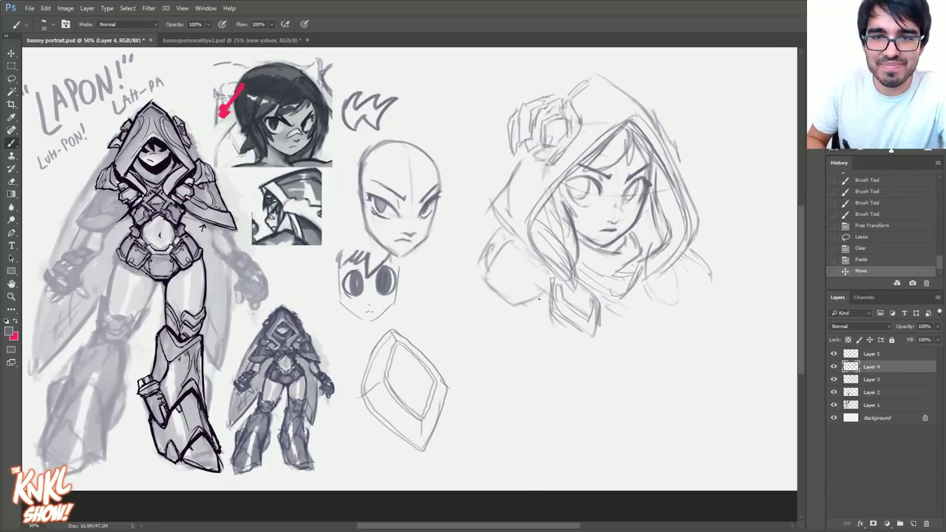
mouse_move(534, 322)
left_mouse_down()
mouse_move(614, 399)
mouse_move(552, 358)
left_mouse_up()
left_click_drag(545, 348, 612, 406)
left_click_drag(682, 294, 693, 384)
left_click_drag(689, 347, 635, 416)
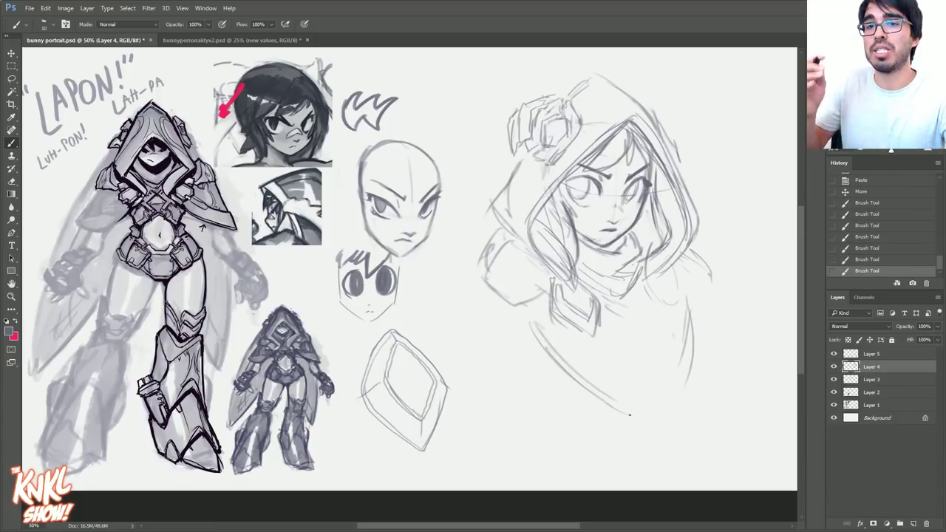
left_click_drag(678, 308, 667, 383)
Rough in the waist and both hips, using thicker strokes for the right hip curve.
mouse_move(579, 387)
left_mouse_down()
mouse_move(600, 429)
mouse_move(560, 453)
left_mouse_up()
key("bracketright")
left_click_drag(565, 358, 605, 404)
mouse_move(674, 379)
left_mouse_down()
mouse_move(726, 436)
mouse_move(720, 456)
mouse_move(724, 449)
left_mouse_up()
key("bracketleft")
left_click_drag(705, 396, 728, 465)
Try a thick sweeping line of action from the hood's peak down through the torso.
key("bracketright")
mouse_move(593, 77)
left_mouse_down()
mouse_move(627, 270)
mouse_move(643, 489)
left_mouse_up()
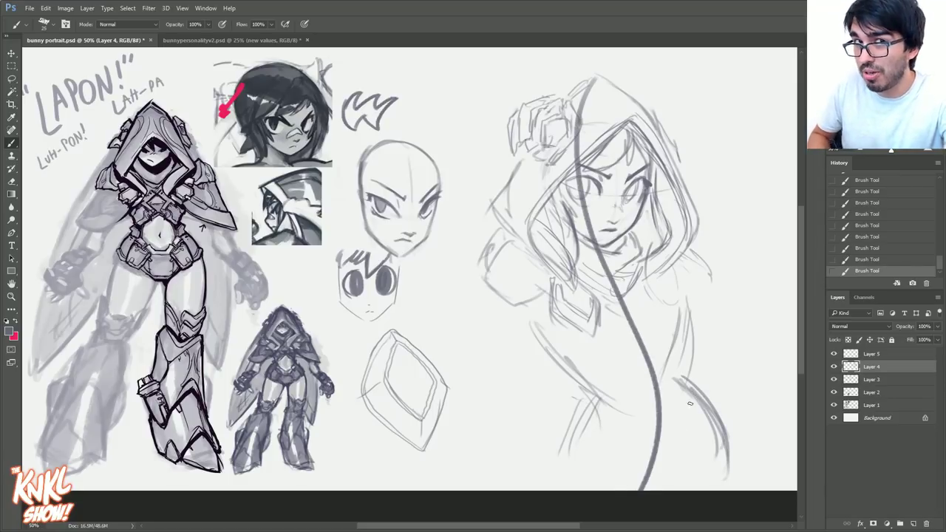
left_click(879, 259)
Sketch the right side of the cape from the shoulder, with its diagonal lower edge and outer corner.
mouse_move(695, 302)
left_mouse_down()
mouse_move(706, 243)
mouse_move(695, 238)
left_mouse_up()
key("bracketleft")
key("bracketright")
left_click_drag(631, 295, 737, 355)
left_click_drag(658, 303, 761, 357)
mouse_move(742, 281)
left_mouse_down()
mouse_move(770, 357)
mouse_move(764, 342)
left_mouse_up()
left_click_drag(742, 293, 718, 267)
Sketch the left side of the cape with its front edge sweeping from the clasp to the lower outer corner.
key("bracketleft")
left_click_drag(596, 292, 572, 334)
left_click_drag(575, 334, 558, 350)
left_click_drag(586, 311, 550, 354)
left_click_drag(591, 306, 529, 371)
left_click_drag(475, 380, 521, 343)
left_click_drag(491, 290, 480, 387)
left_click_drag(480, 385, 540, 346)
Reinforce the left cape's outer edge and folds, rough in the arm beneath, and fade the arm lines with the Eraser.
left_click_drag(491, 286, 483, 394)
left_click_drag(514, 299, 501, 325)
left_click_drag(504, 280, 489, 408)
left_click_drag(490, 356, 502, 435)
left_click_drag(507, 368, 511, 404)
left_click_drag(493, 302, 505, 365)
left_click_drag(491, 285, 501, 334)
left_click_drag(500, 374, 505, 420)
mouse_move(532, 383)
left_mouse_down()
mouse_move(544, 439)
mouse_move(540, 479)
left_mouse_up()
left_click_drag(505, 436, 500, 475)
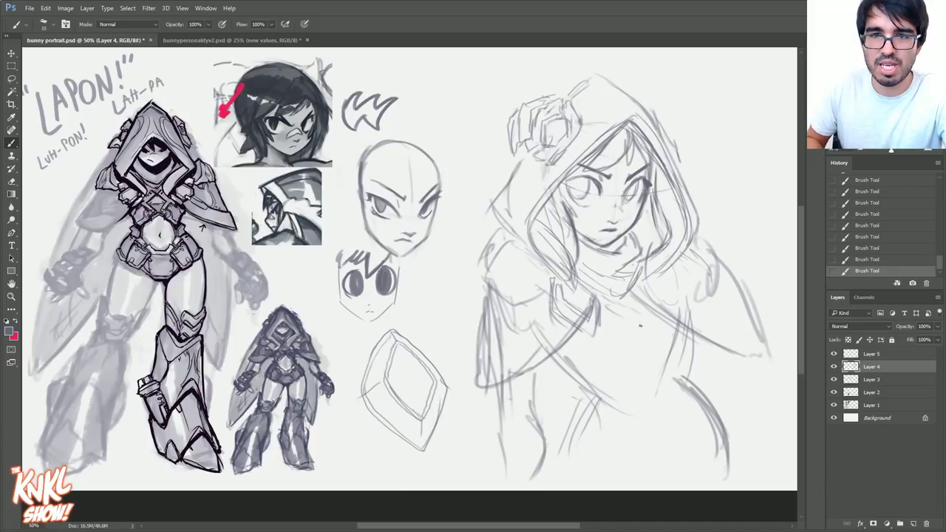
mouse_move(509, 411)
left_mouse_down()
mouse_move(522, 466)
mouse_move(542, 425)
left_mouse_up()
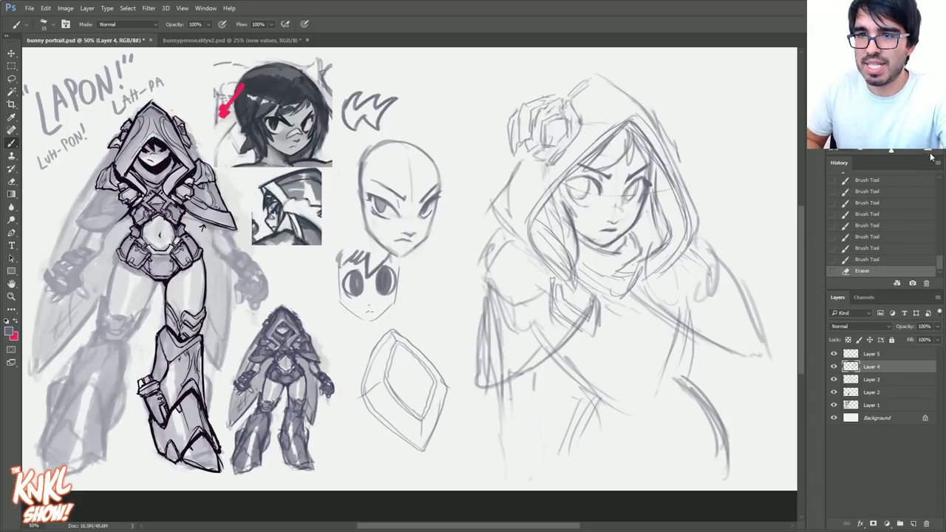
Try converging guide lines down the torso's sides with ellipses around the chest and waist.
key("ctrl+plus")
left_click_drag(621, 373, 507, 355)
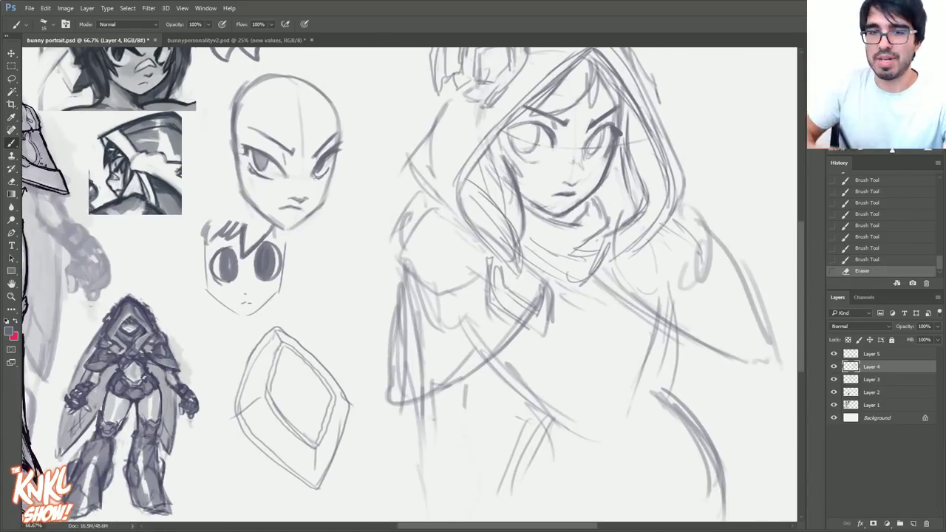
left_click_drag(732, 170, 619, 477)
left_click_drag(423, 245, 510, 503)
left_click_drag(618, 471, 649, 472)
left_click_drag(493, 436, 635, 436)
mouse_move(476, 384)
left_mouse_down()
mouse_move(483, 406)
mouse_move(538, 410)
left_mouse_up()
mouse_move(484, 314)
left_mouse_down()
mouse_move(471, 353)
mouse_move(519, 330)
left_mouse_up()
key("ctrl+alt+z")
key("ctrl+alt+z")
mouse_move(447, 262)
left_mouse_down()
mouse_move(561, 323)
mouse_move(444, 236)
left_mouse_up()
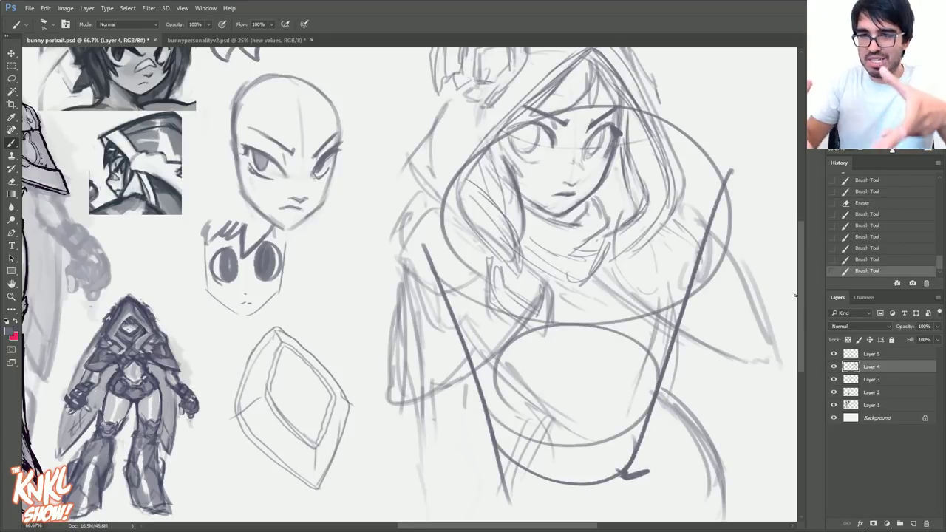
Step back through the history to remove the torso guide lines and ellipses.
left_click(875, 250)
left_click(879, 229)
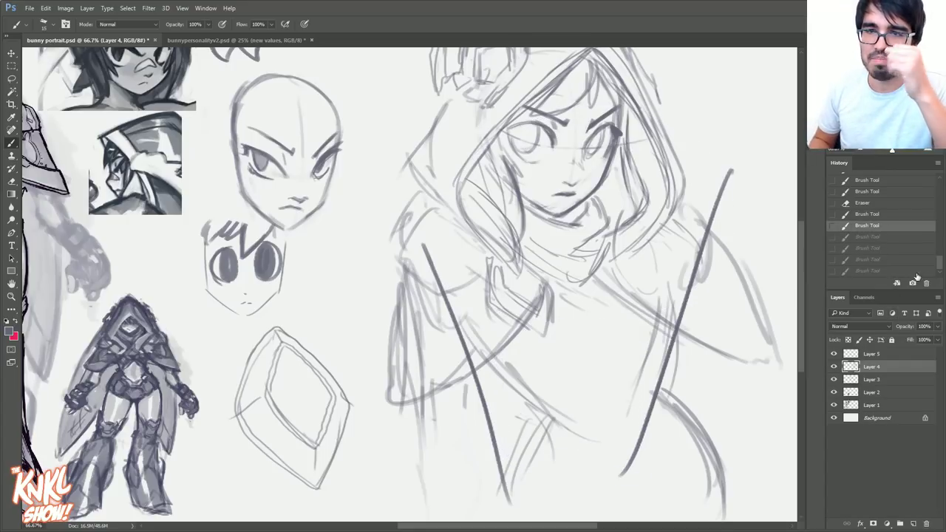
left_click(879, 213)
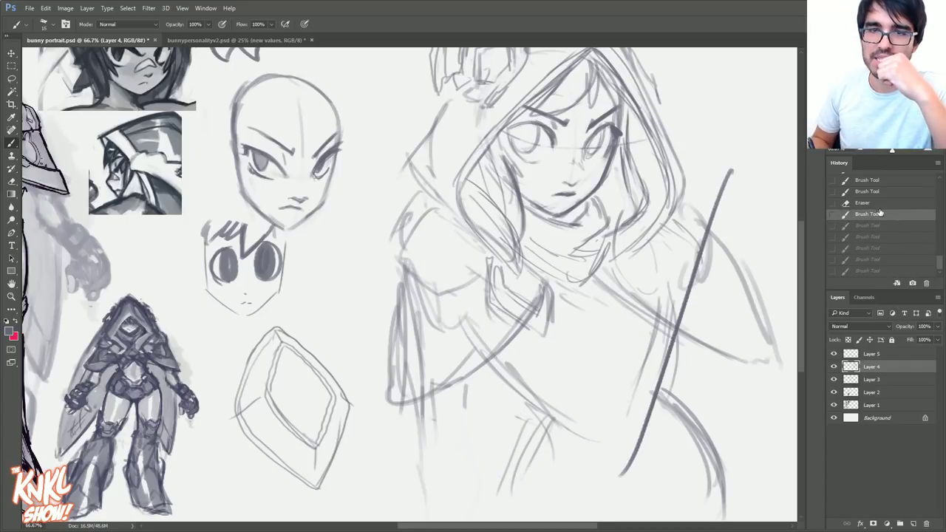
left_click(879, 203)
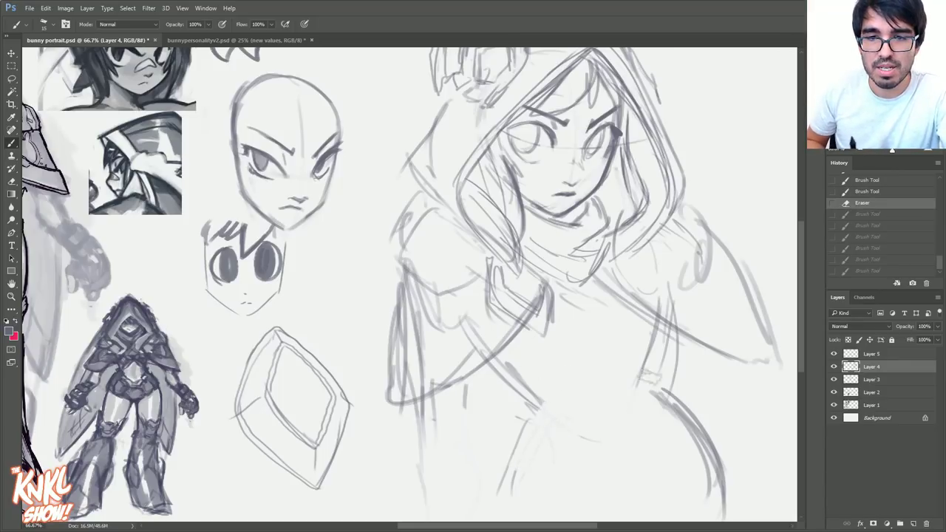
Draw the curve under the chest and strengthen the right side of the torso down to the waist.
left_click_drag(650, 378, 637, 393)
mouse_move(492, 344)
left_mouse_down()
mouse_move(584, 367)
mouse_move(605, 362)
left_mouse_up()
left_click_drag(603, 362, 628, 350)
left_click_drag(650, 312, 623, 360)
mouse_move(659, 320)
left_mouse_down()
mouse_move(639, 375)
mouse_move(622, 393)
left_mouse_up()
left_click_drag(653, 337, 625, 396)
left_click_drag(644, 358, 613, 399)
Draw the left waist, both hip contours and a curved waistline across the lower belly.
mouse_move(510, 387)
left_mouse_down()
mouse_move(526, 418)
mouse_move(517, 435)
left_mouse_up()
mouse_move(628, 372)
left_mouse_down()
mouse_move(695, 422)
mouse_move(712, 491)
left_mouse_up()
left_click_drag(711, 442, 661, 517)
left_click_drag(514, 487, 590, 519)
left_click_drag(547, 485, 503, 506)
mouse_move(519, 418)
left_mouse_down()
mouse_move(491, 491)
mouse_move(567, 429)
mouse_move(596, 425)
left_mouse_up()
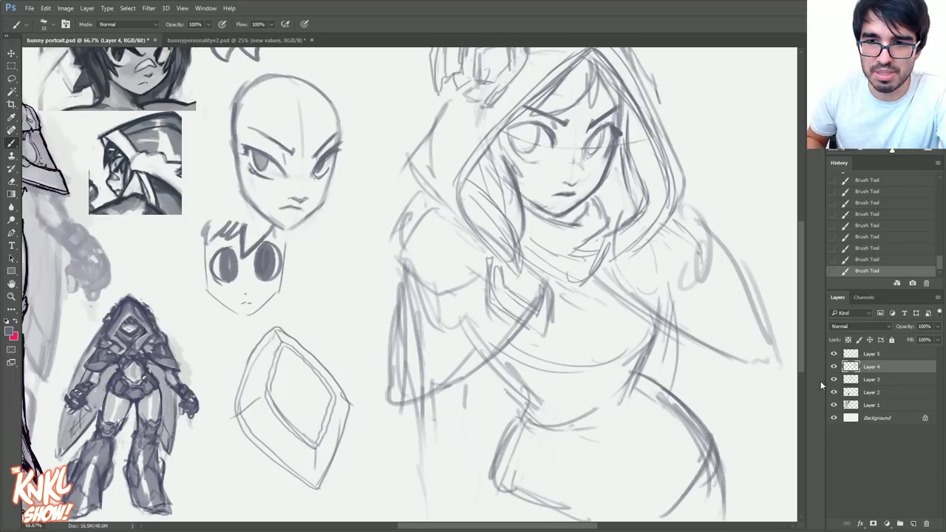
Add thigh lines inside the hips, reinforce the right hip, and mark the belly with a smaller brush.
left_click(850, 237)
left_click_drag(642, 384, 662, 510)
left_click_drag(529, 445, 584, 519)
left_click_drag(709, 460, 675, 485)
left_click_drag(702, 416, 727, 481)
mouse_move(634, 380)
left_mouse_down()
mouse_move(653, 321)
mouse_move(630, 378)
left_mouse_up()
key("bracketleft")
mouse_move(582, 421)
left_mouse_down()
mouse_move(591, 373)
mouse_move(585, 422)
left_mouse_up()
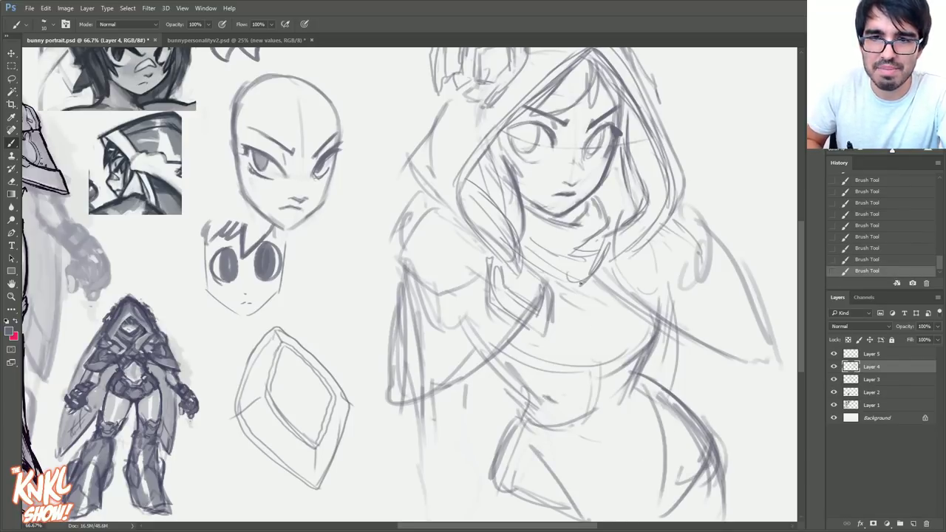
Sketch the chest straps with small buckles running from below the scarf to the right side of the waist.
key("bracketleft")
key("bracketleft")
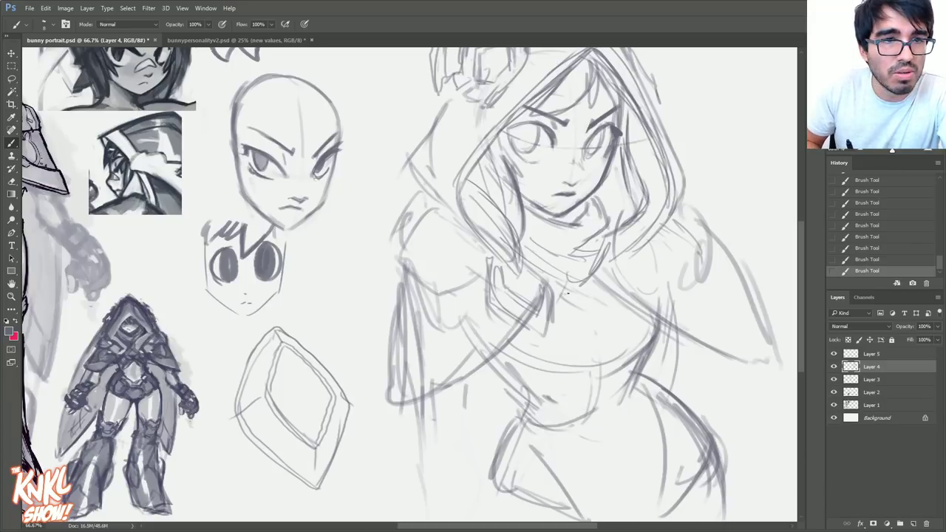
left_click_drag(561, 295, 598, 291)
key("ctrl+minus")
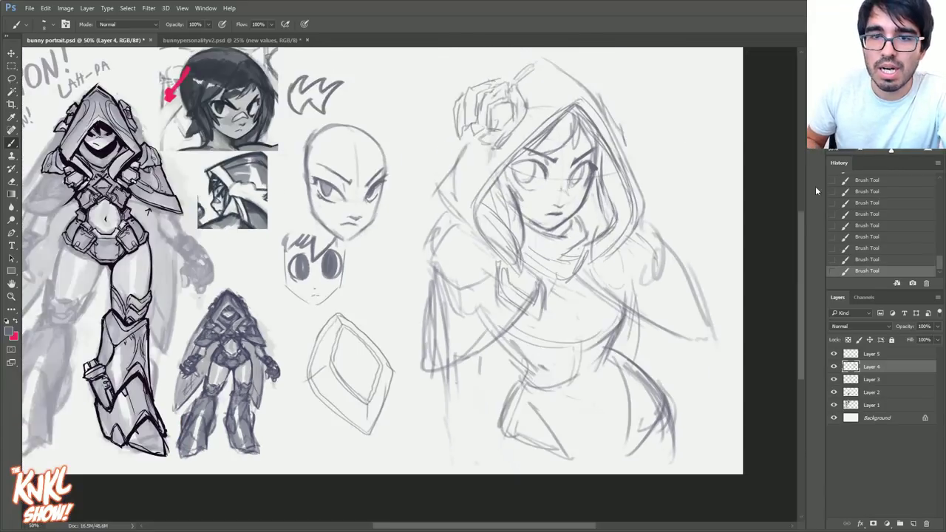
key("bracketright")
mouse_move(557, 279)
left_mouse_down()
mouse_move(549, 313)
mouse_move(580, 322)
mouse_move(594, 300)
mouse_move(551, 317)
mouse_move(564, 318)
left_mouse_up()
mouse_move(564, 307)
left_mouse_down()
mouse_move(563, 317)
mouse_move(602, 306)
mouse_move(589, 309)
mouse_move(583, 326)
left_mouse_up()
left_click_drag(590, 309, 589, 335)
mouse_move(587, 329)
left_mouse_down()
mouse_move(575, 326)
mouse_move(575, 340)
mouse_move(607, 329)
mouse_move(603, 336)
mouse_move(600, 321)
mouse_move(576, 342)
mouse_move(592, 338)
mouse_move(600, 348)
left_mouse_up()
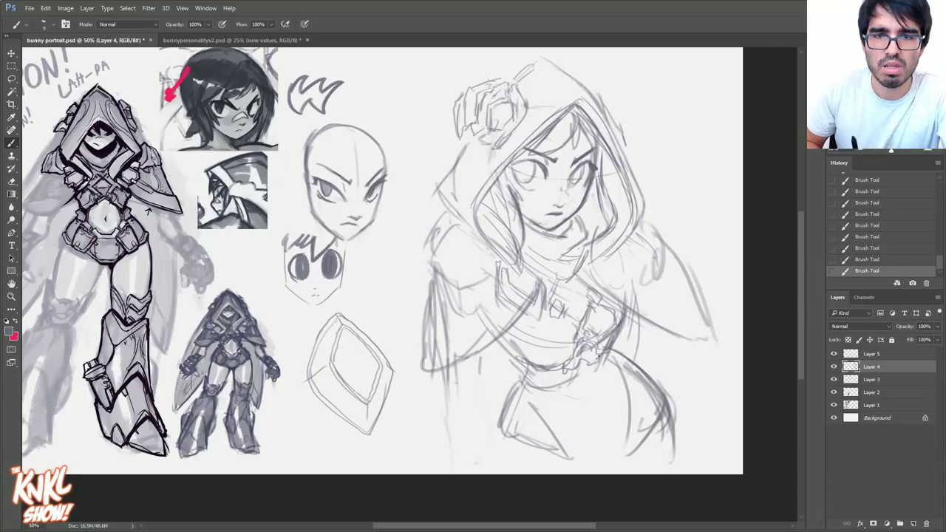
Reinforce the lower chest curve and add panel lines between the chest straps and along the torso's right side.
mouse_move(609, 348)
left_mouse_down()
mouse_move(587, 362)
mouse_move(501, 359)
left_mouse_up()
mouse_move(551, 362)
left_mouse_down()
mouse_move(522, 357)
mouse_move(548, 355)
left_mouse_up()
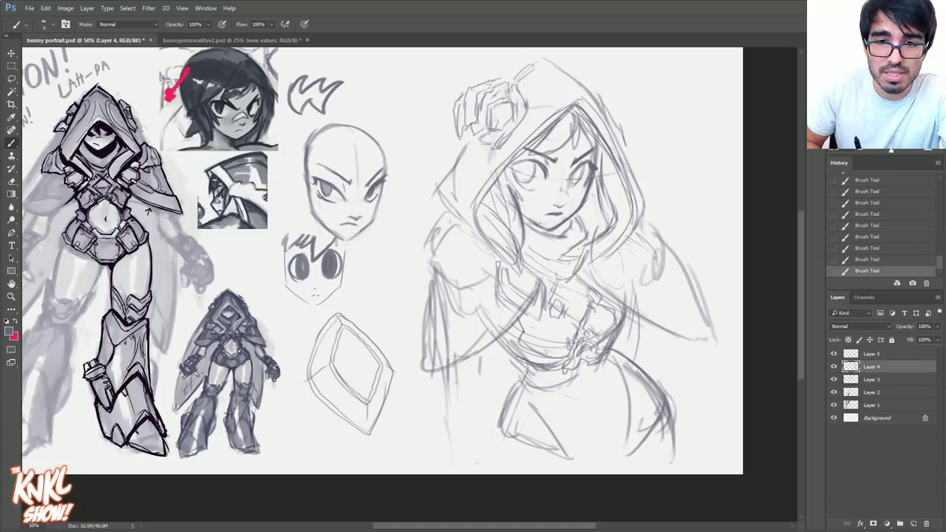
left_click_drag(500, 332, 518, 351)
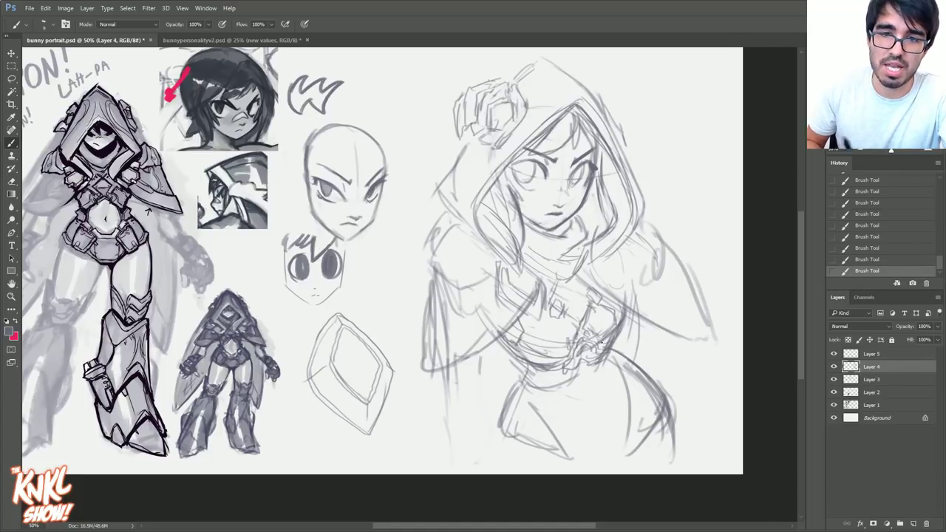
left_click_drag(607, 322, 530, 355)
left_click_drag(544, 312, 529, 344)
left_click_drag(616, 330, 610, 303)
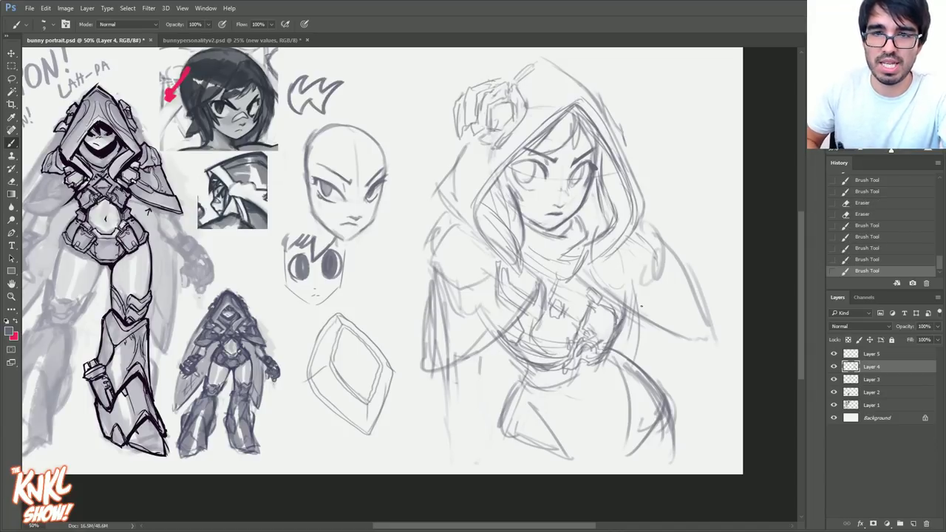
left_click_drag(618, 344, 613, 326)
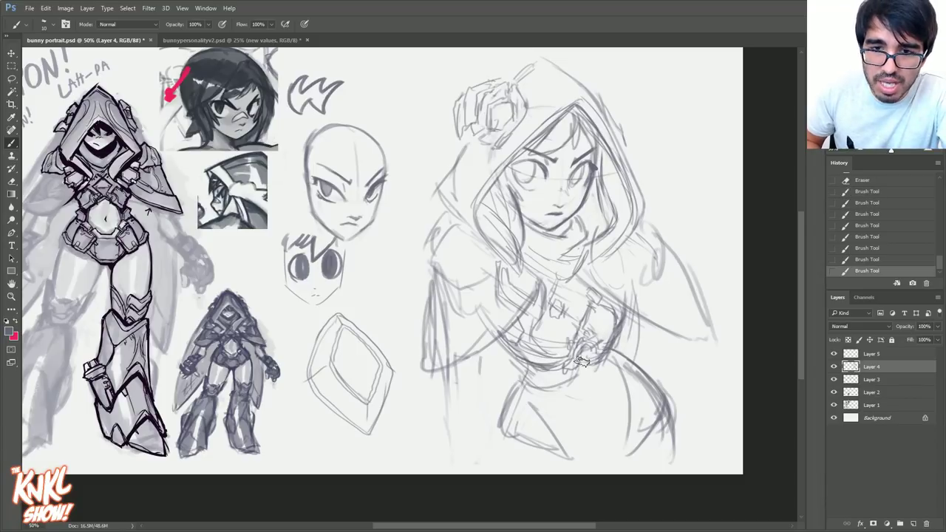
Clean up the lines below the strap buckle and sketch a low curved waistband across the lower belly.
left_click_drag(588, 364, 562, 383)
mouse_move(578, 375)
left_mouse_down()
mouse_move(556, 385)
mouse_move(569, 382)
left_mouse_up()
left_click_drag(598, 361, 606, 364)
left_click_drag(535, 405, 541, 413)
left_click_drag(538, 406, 549, 418)
mouse_move(546, 413)
left_mouse_down()
mouse_move(595, 422)
mouse_move(618, 390)
mouse_move(625, 399)
left_mouse_up()
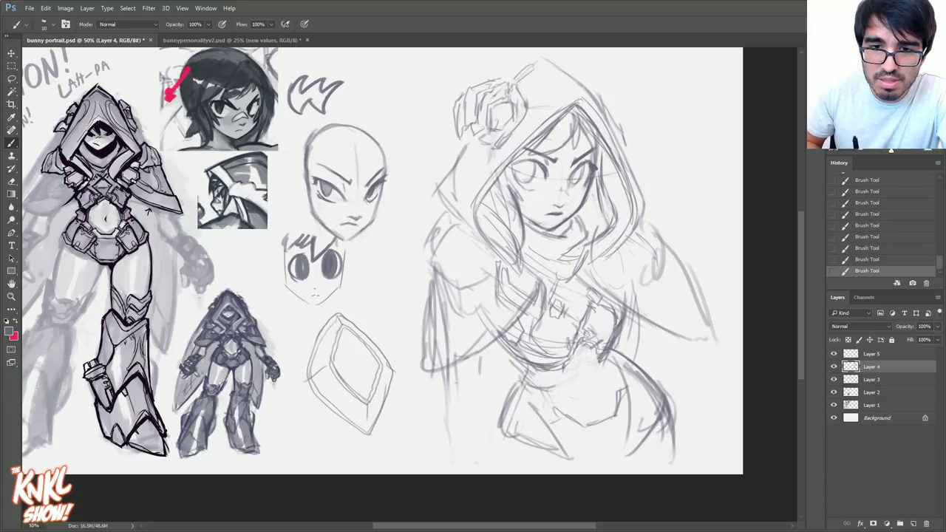
Add the navel with a larger brush, thicken the waistband and draw the inner contour of the right thigh.
key("bracketright")
left_click_drag(579, 346, 582, 378)
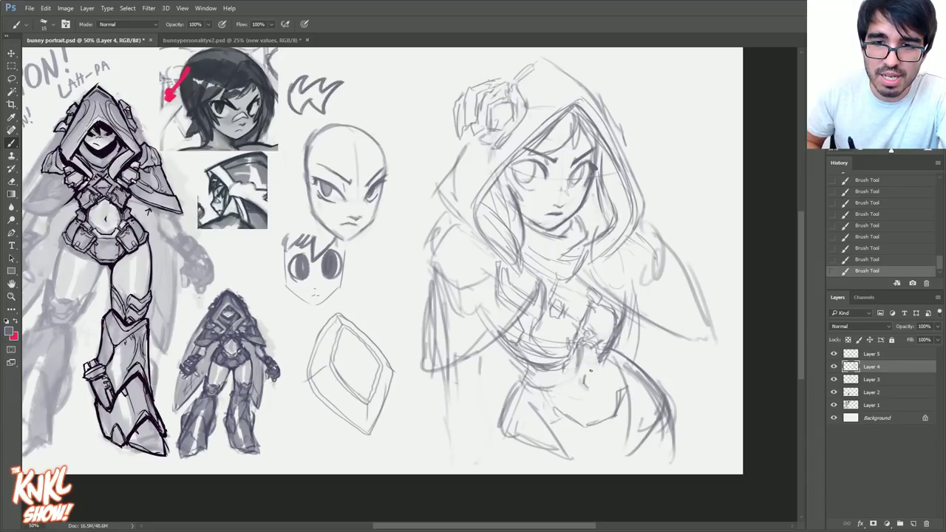
mouse_move(618, 395)
left_mouse_down()
mouse_move(569, 429)
mouse_move(581, 436)
left_mouse_up()
key("]")
mouse_move(630, 393)
left_mouse_down()
mouse_move(622, 446)
mouse_move(603, 473)
mouse_move(612, 461)
left_mouse_up()
Scale the Layer 4 sketch down slightly with Free Transform and move it up on the canvas.
key("ctrl+t")
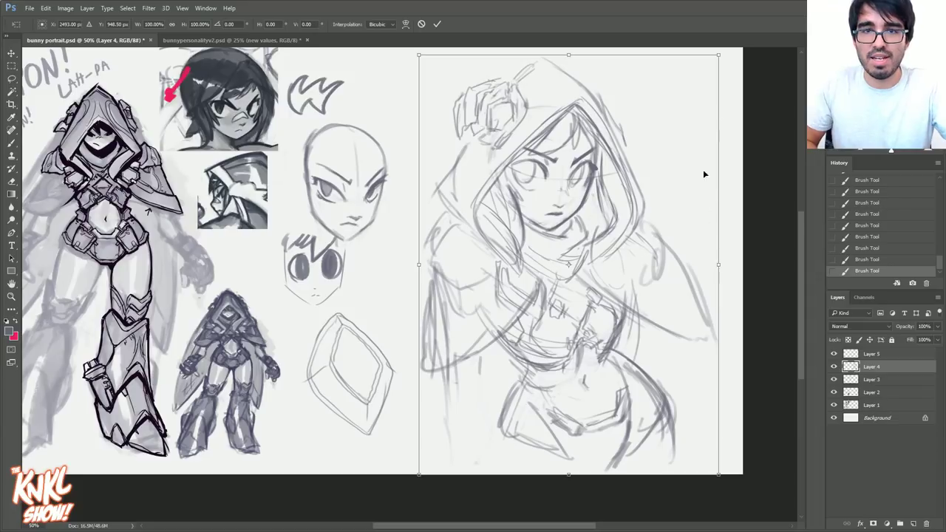
left_click_drag(719, 54, 695, 89)
left_click_drag(596, 232, 592, 201)
key("Return")
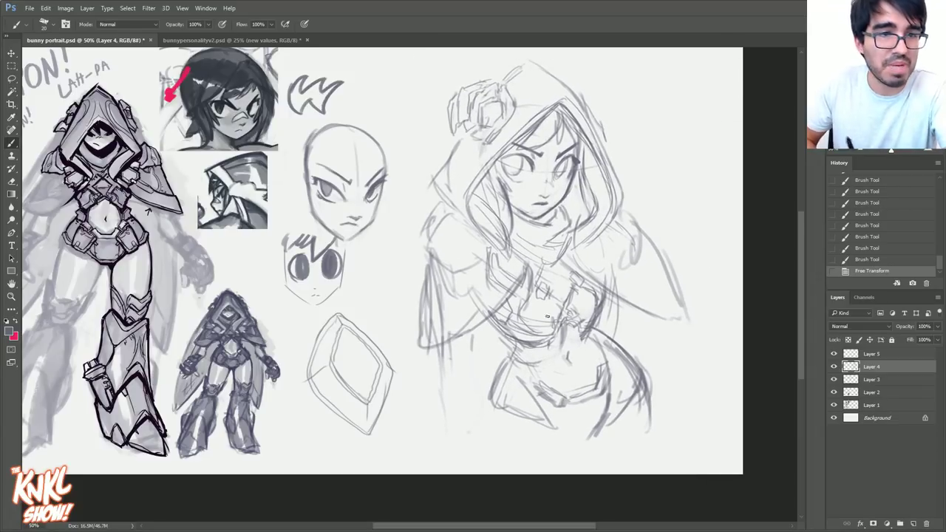
Strengthen both sides of the waist and add short connecting strokes where the waist meets the hips.
left_click_drag(548, 368, 532, 385)
mouse_move(538, 351)
left_mouse_down()
mouse_move(511, 377)
mouse_move(499, 360)
left_mouse_up()
left_click_drag(505, 339, 497, 364)
left_click_drag(600, 321, 596, 347)
mouse_move(606, 328)
left_mouse_down()
mouse_move(598, 350)
mouse_move(606, 340)
left_mouse_up()
mouse_move(618, 318)
left_mouse_down()
mouse_move(602, 357)
mouse_move(599, 343)
left_mouse_up()
mouse_move(609, 318)
left_mouse_down()
mouse_move(602, 357)
mouse_move(605, 337)
left_mouse_up()
left_click_drag(610, 344, 599, 363)
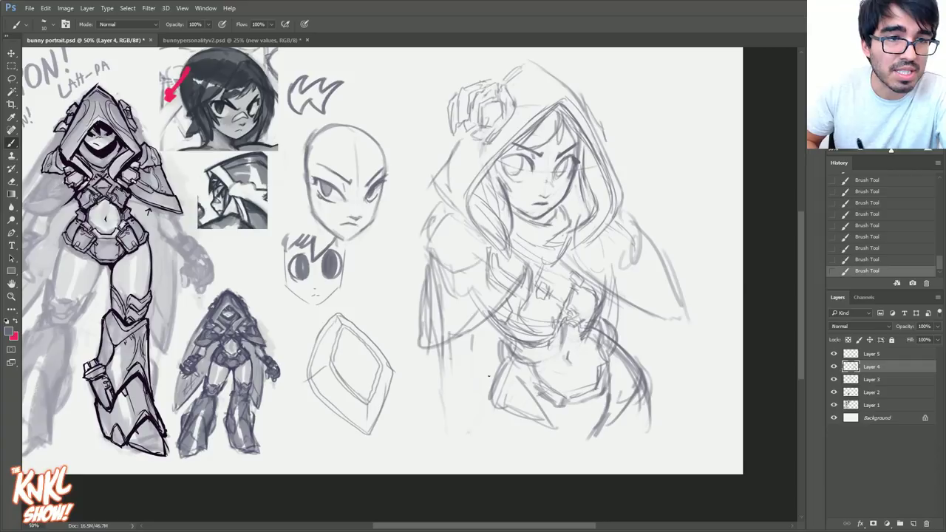
Round out the left hip contour and draw the right hip's edge curving down to the crotch.
left_click_drag(504, 355, 487, 392)
left_click_drag(504, 358, 485, 404)
left_click_drag(500, 354, 485, 392)
mouse_move(637, 356)
left_mouse_down()
mouse_move(621, 406)
mouse_move(633, 379)
left_mouse_up()
left_click_drag(638, 328, 575, 445)
left_click_drag(610, 415, 569, 439)
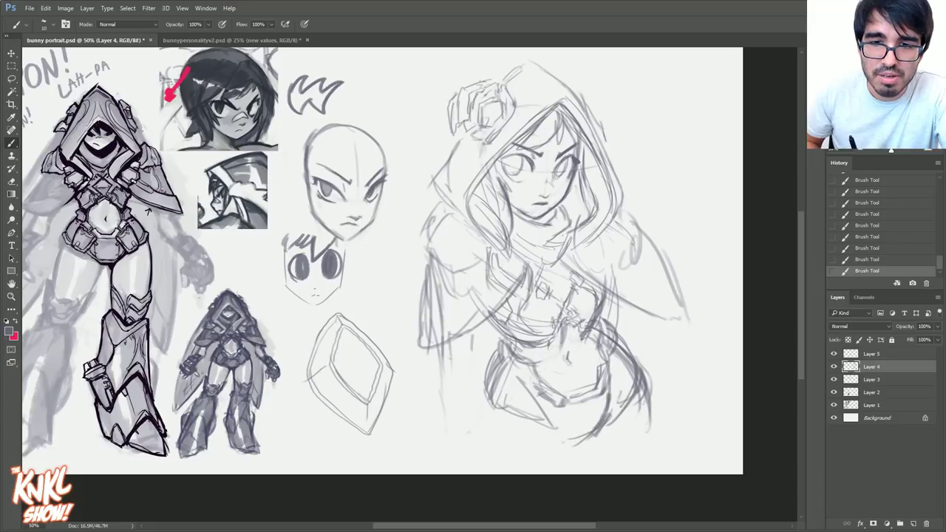
Extend the outer thigh contours on both sides, correct the right one, and add inner thigh lines below the crotch.
left_click_drag(490, 373, 481, 419)
left_click_drag(486, 383, 482, 407)
left_click_drag(648, 383, 644, 448)
mouse_move(657, 355)
left_mouse_down()
mouse_move(650, 441)
mouse_move(642, 414)
mouse_move(629, 432)
left_mouse_up()
key("e")
mouse_move(633, 466)
left_mouse_down()
mouse_move(622, 362)
mouse_move(650, 436)
left_mouse_up()
key("b")
left_click_drag(654, 381, 644, 461)
left_click_drag(653, 421, 652, 446)
mouse_move(485, 384)
left_mouse_down()
mouse_move(479, 432)
mouse_move(480, 404)
left_mouse_up()
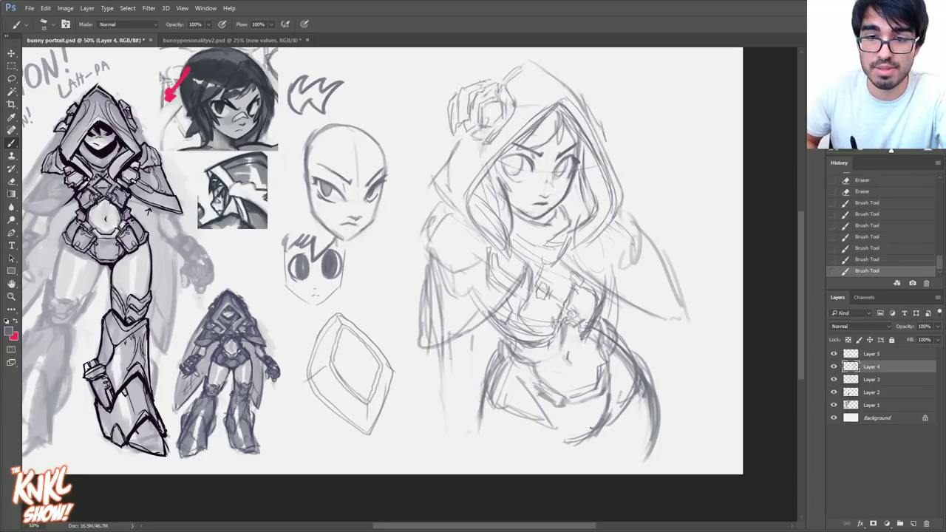
mouse_move(582, 439)
left_mouse_down()
mouse_move(578, 462)
mouse_move(556, 473)
left_mouse_up()
mouse_move(568, 439)
left_mouse_down()
mouse_move(567, 451)
mouse_move(568, 442)
left_mouse_up()
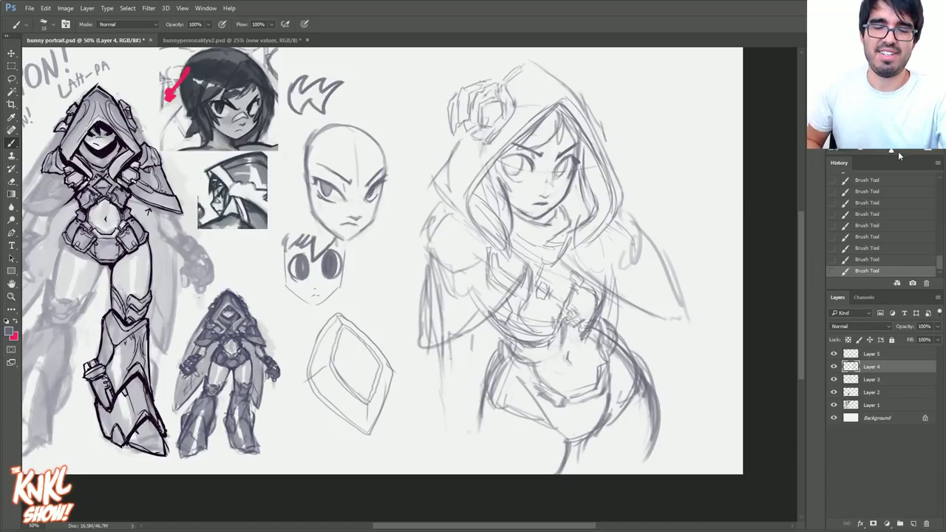
Erase the right side of the cape and sketch a short flared shoulder piece with small folds beside the hood.
key("e")
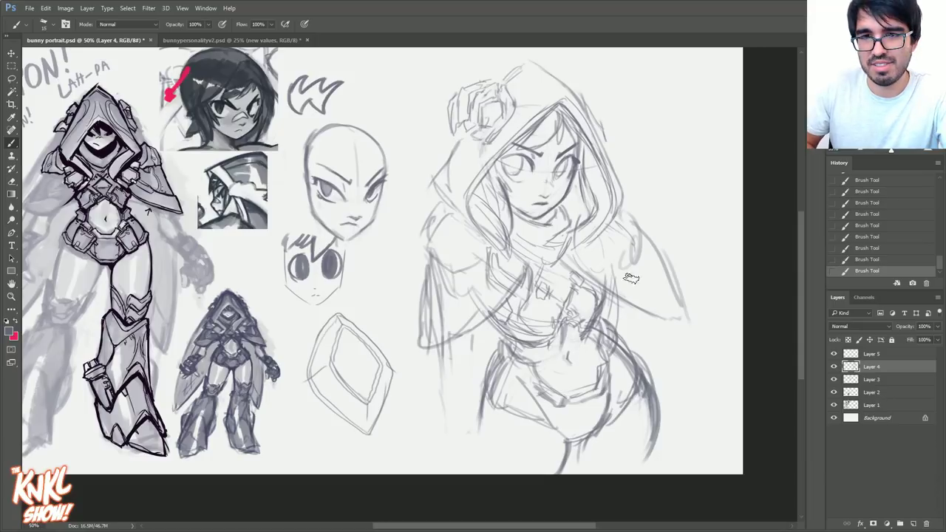
mouse_move(642, 327)
left_mouse_down()
mouse_move(621, 295)
mouse_move(639, 244)
mouse_move(635, 277)
mouse_move(662, 319)
left_mouse_up()
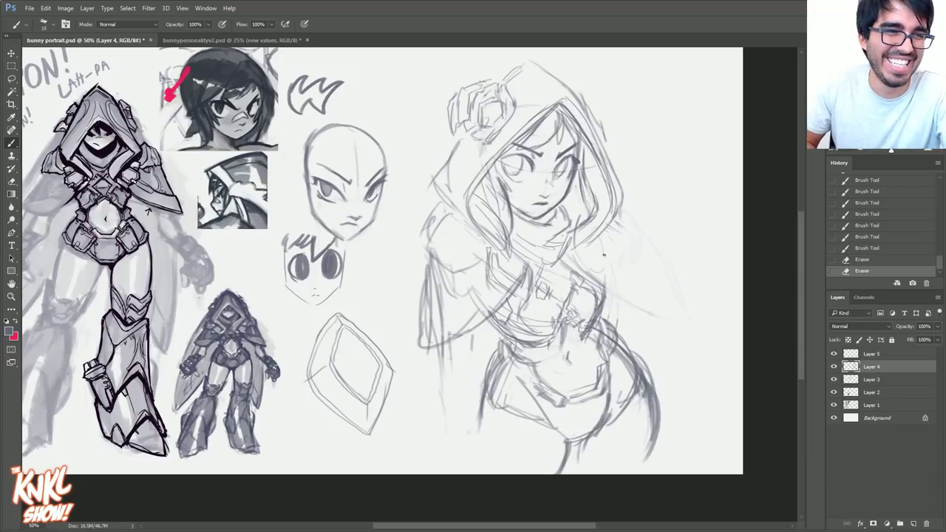
left_click_drag(595, 266, 599, 266)
left_click_drag(594, 262, 606, 267)
left_click_drag(601, 264, 612, 262)
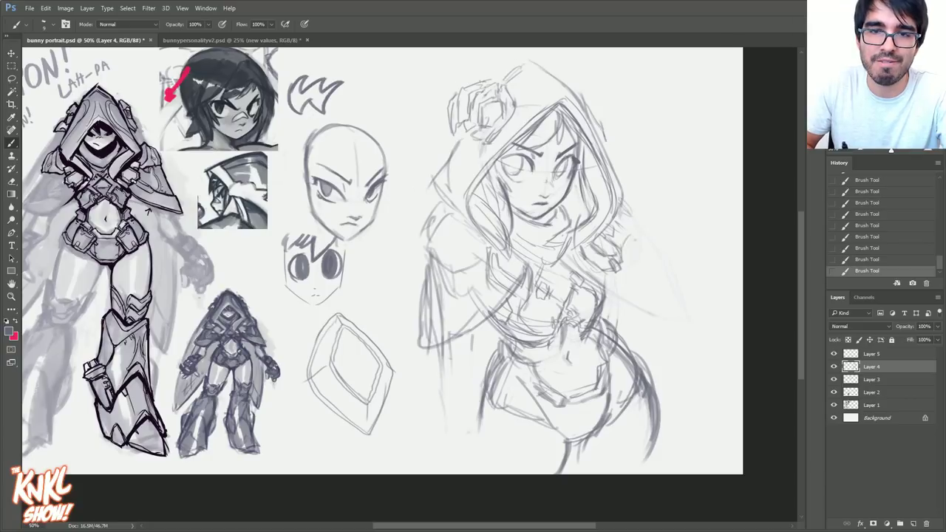
mouse_move(633, 202)
left_mouse_down()
mouse_move(649, 234)
mouse_move(648, 223)
left_mouse_up()
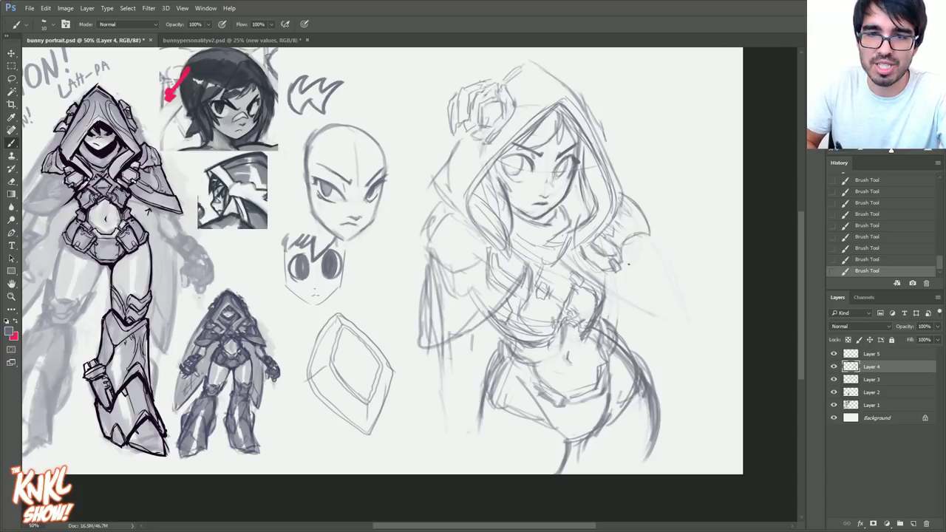
left_click_drag(599, 273, 601, 298)
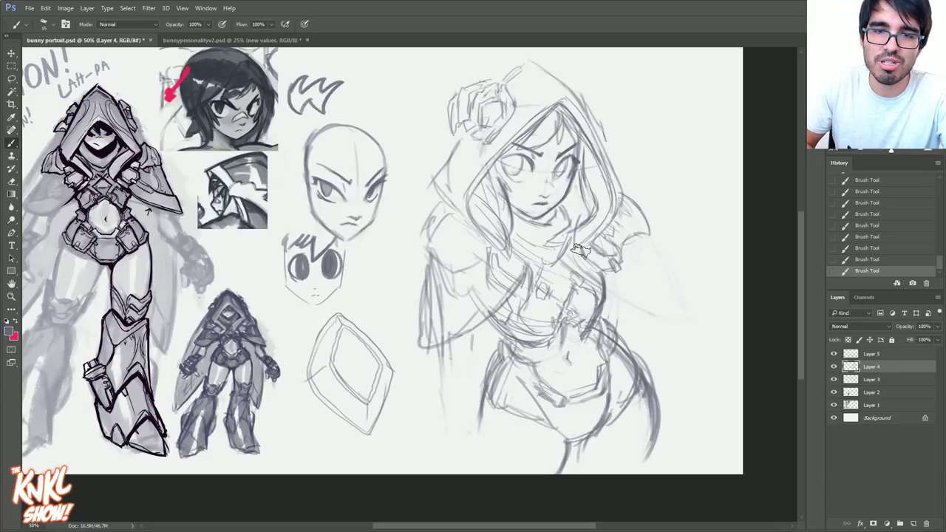
Darken the neckline under the chin with a thicker brush, undoing a stray stroke.
mouse_move(532, 259)
left_mouse_down()
mouse_move(559, 264)
mouse_move(570, 221)
mouse_move(556, 205)
left_mouse_up()
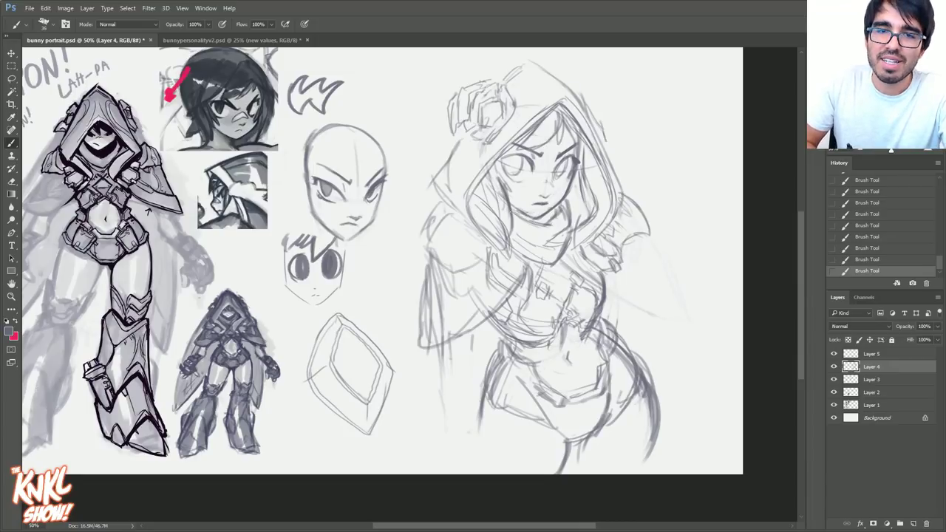
key("ctrl+z")
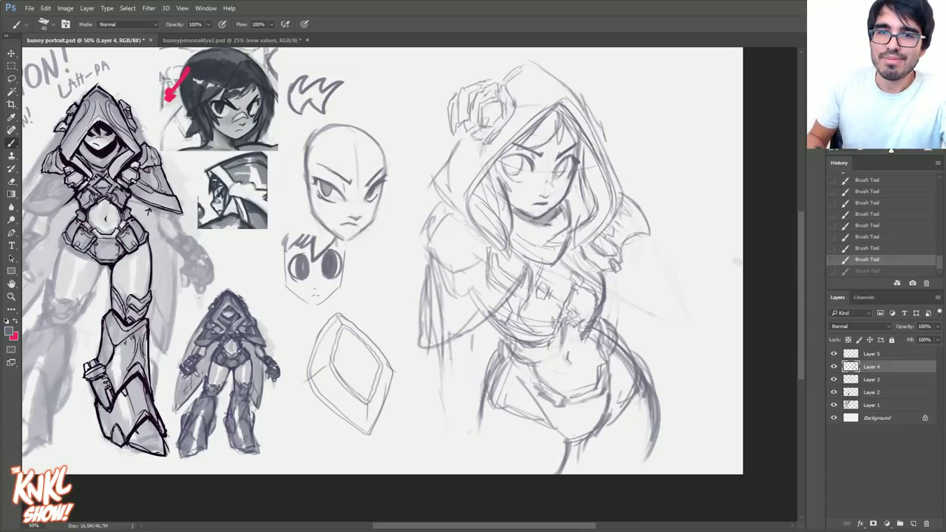
mouse_move(510, 216)
left_mouse_down()
mouse_move(543, 219)
mouse_move(557, 203)
left_mouse_up()
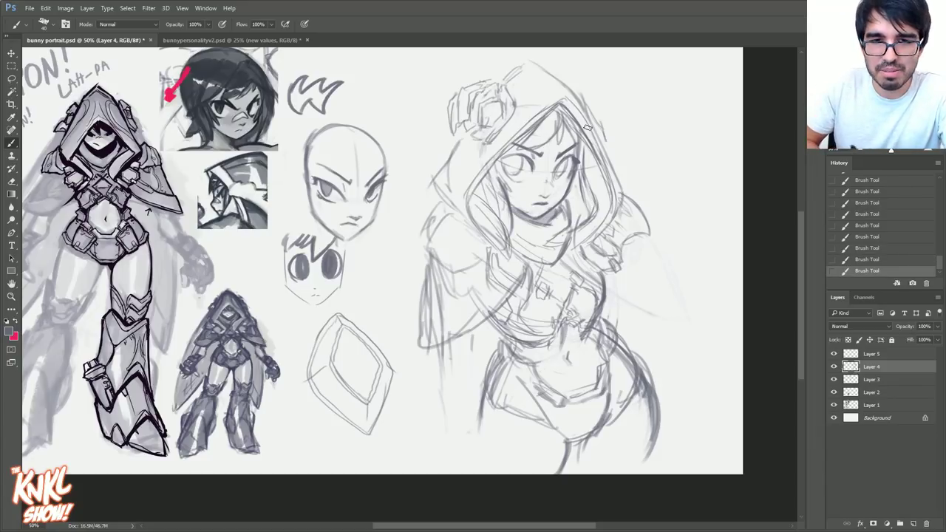
Sketch the left arm below the cape with a forearm cuff and closed fist, then tidy the elbow.
left_click_drag(473, 331, 472, 347)
key("[")
key("[")
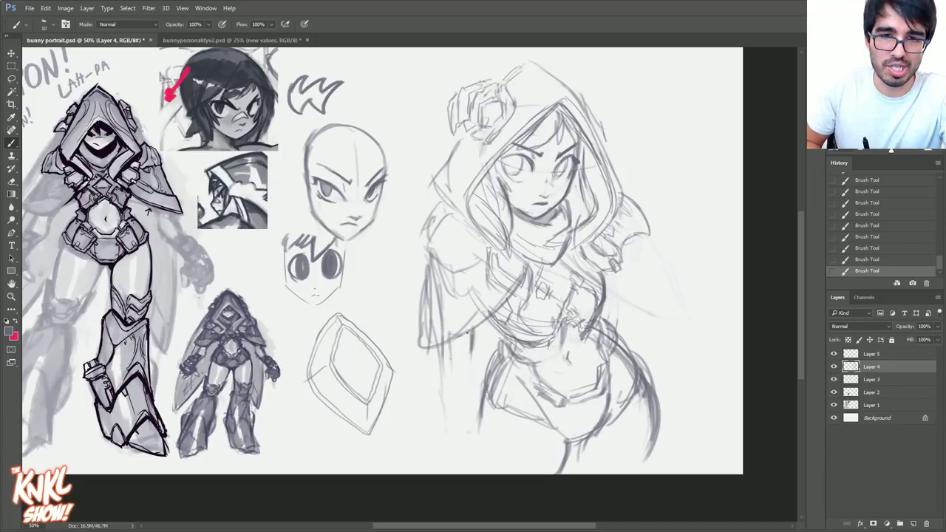
mouse_move(471, 370)
left_mouse_down()
mouse_move(440, 371)
mouse_move(453, 382)
mouse_move(440, 358)
mouse_move(463, 380)
left_mouse_up()
mouse_move(471, 348)
left_mouse_down()
mouse_move(480, 402)
mouse_move(470, 408)
mouse_move(479, 381)
mouse_move(468, 424)
left_mouse_up()
left_click_drag(476, 388, 461, 432)
left_click_drag(444, 370, 431, 410)
mouse_move(438, 377)
left_mouse_down()
mouse_move(443, 421)
mouse_move(426, 420)
mouse_move(431, 408)
mouse_move(443, 441)
mouse_move(435, 436)
mouse_move(483, 446)
mouse_move(476, 468)
mouse_move(443, 473)
left_mouse_up()
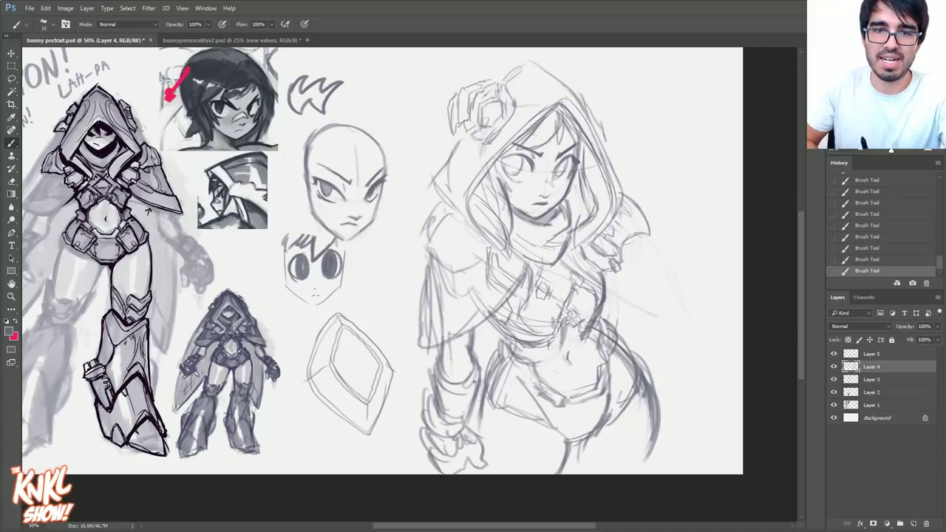
mouse_move(478, 341)
left_mouse_down()
mouse_move(475, 352)
mouse_move(477, 329)
left_mouse_up()
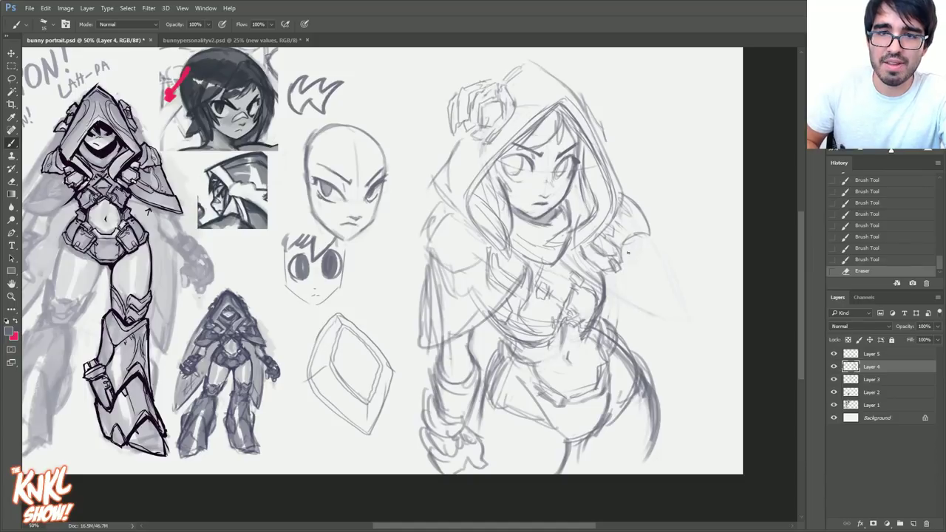
left_click_drag(588, 195, 592, 200)
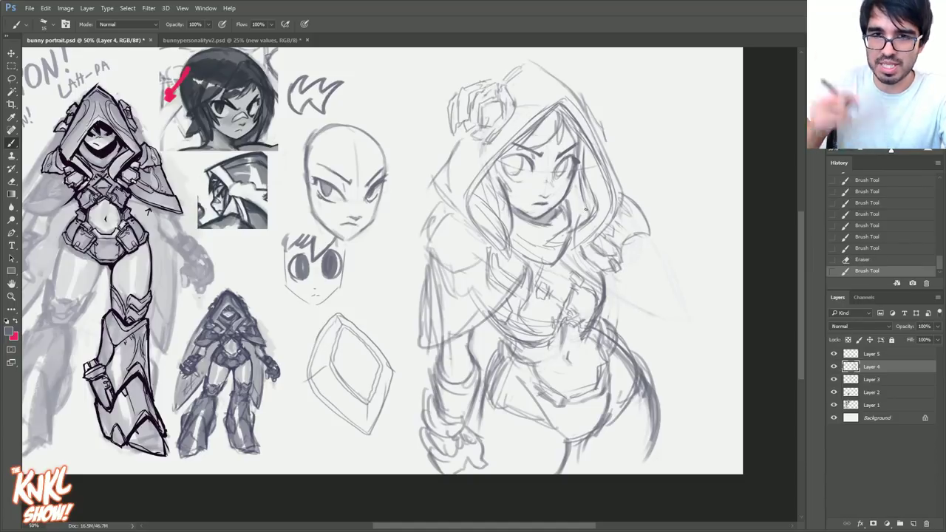
Draw a red construction guide for the right arm, with shoulder and elbow circles, forearm and a hand on the hip.
left_click(17, 323)
left_click_drag(547, 214, 543, 221)
mouse_move(549, 214)
left_mouse_down()
mouse_move(545, 222)
mouse_move(567, 227)
left_mouse_up()
mouse_move(562, 213)
left_mouse_down()
mouse_move(572, 239)
mouse_move(582, 229)
mouse_move(640, 232)
left_mouse_up()
mouse_move(570, 238)
left_mouse_down()
mouse_move(654, 260)
mouse_move(659, 244)
mouse_move(633, 251)
mouse_move(650, 260)
mouse_move(606, 334)
left_mouse_up()
mouse_move(658, 260)
left_mouse_down()
mouse_move(625, 341)
mouse_move(630, 367)
mouse_move(591, 334)
left_mouse_up()
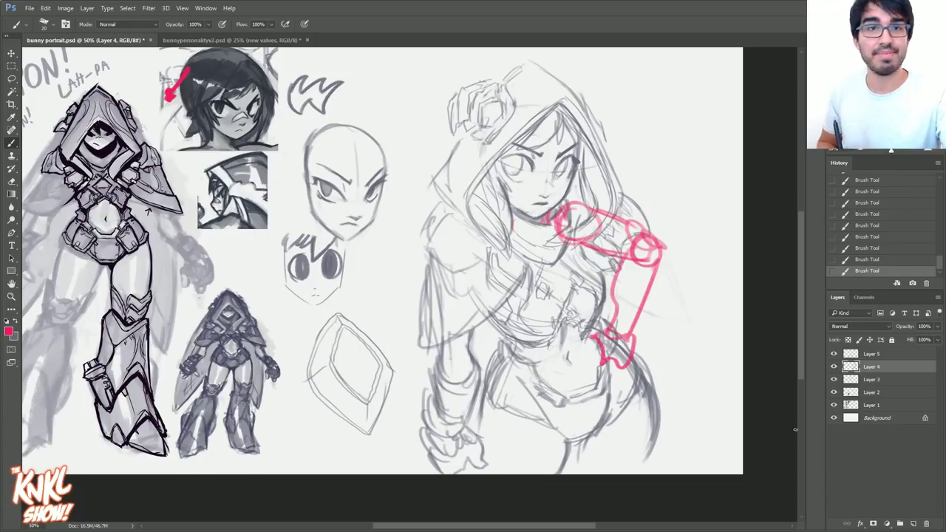
Step back and forth through the history to remove the red arm guide.
left_click(874, 252)
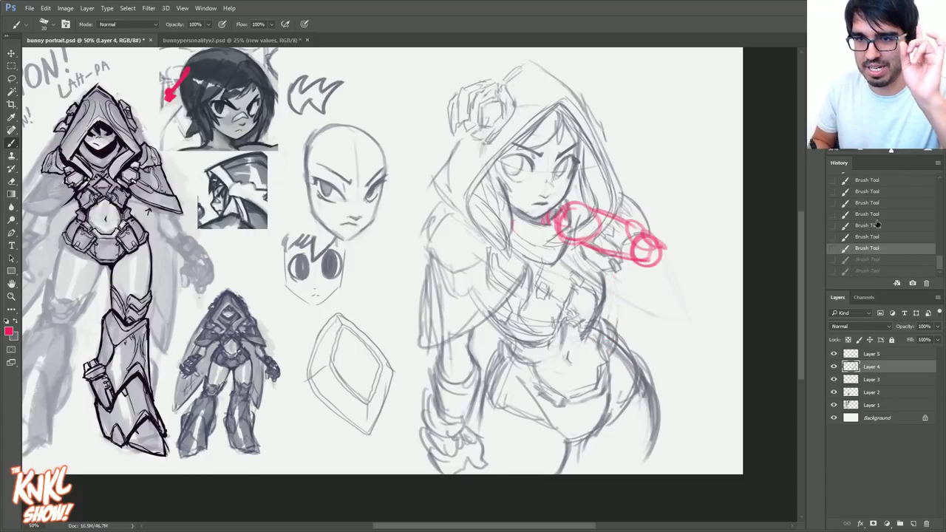
left_click(878, 214)
left_click(878, 202)
scroll(941, 259, "up", 2)
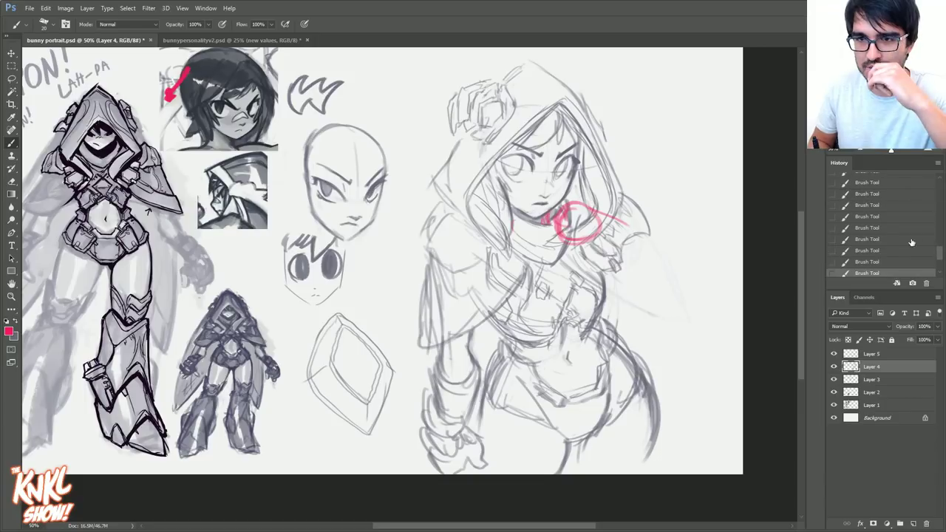
left_click(891, 250)
left_click(878, 217)
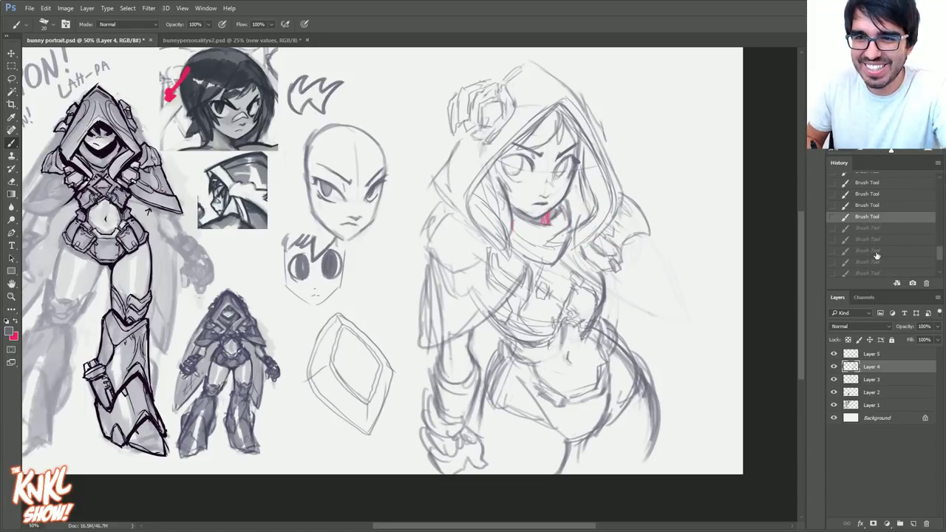
left_click(873, 262)
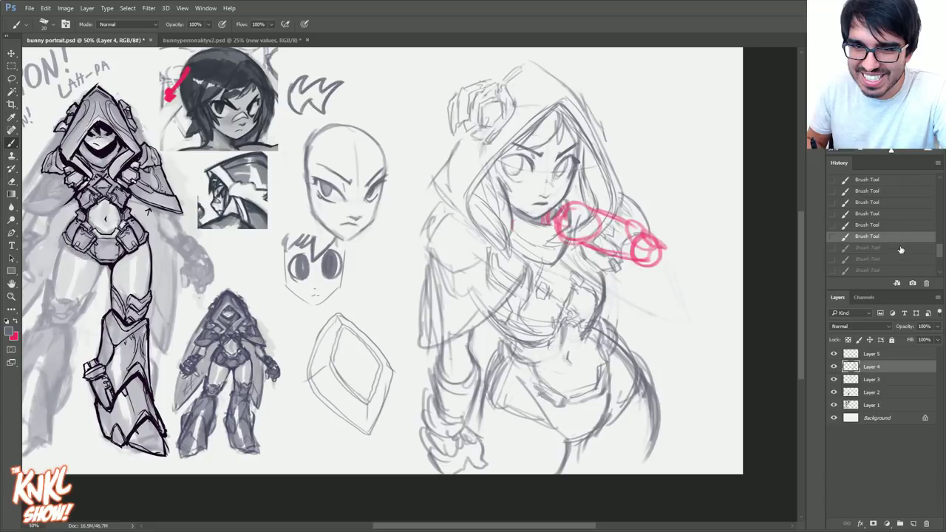
left_click(902, 236)
Try a grey right forearm running from the bent elbow down to the hip.
left_click_drag(636, 238, 660, 251)
left_click_drag(662, 251, 666, 272)
left_click_drag(660, 275, 653, 300)
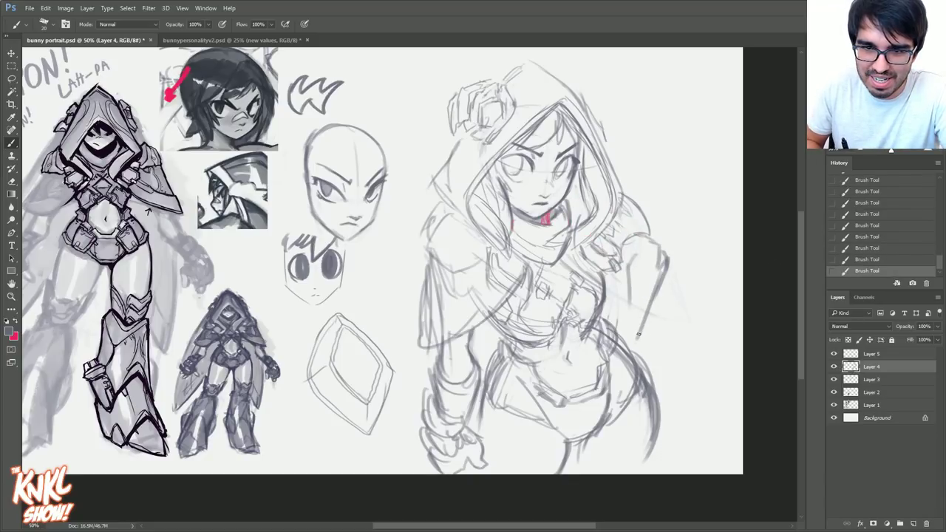
left_click_drag(660, 255, 640, 338)
mouse_move(627, 284)
left_mouse_down()
mouse_move(625, 331)
mouse_move(619, 318)
left_mouse_up()
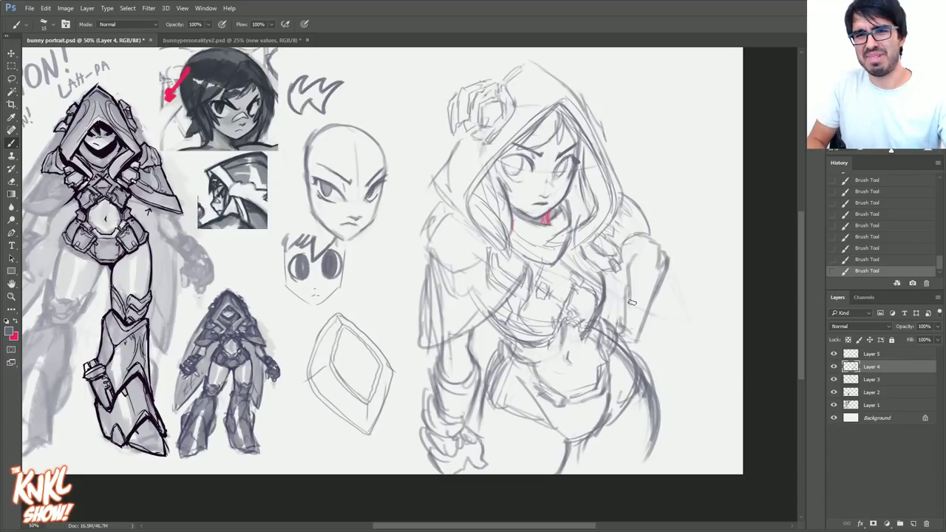
Erase the trial right forearm and step through the history to clear it together with the leftover red guide marks.
key("e")
left_click_drag(649, 338, 662, 249)
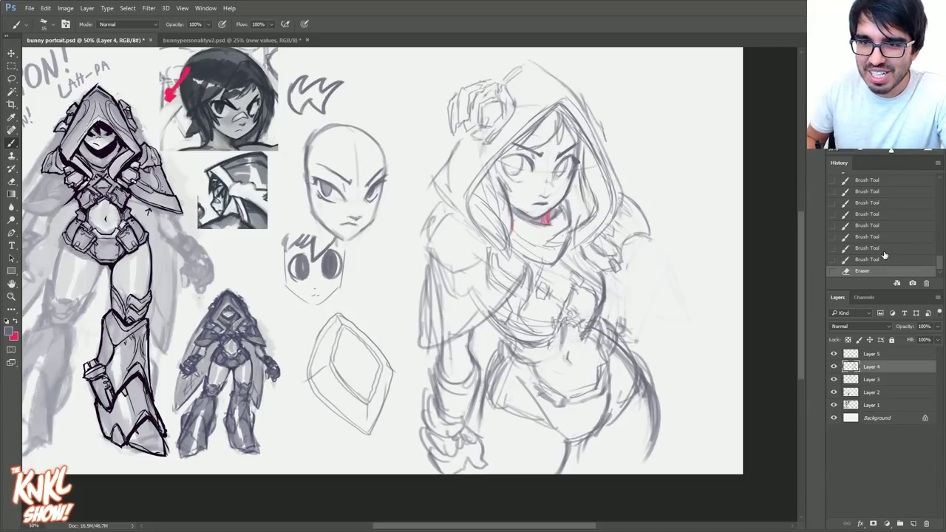
left_click(869, 214)
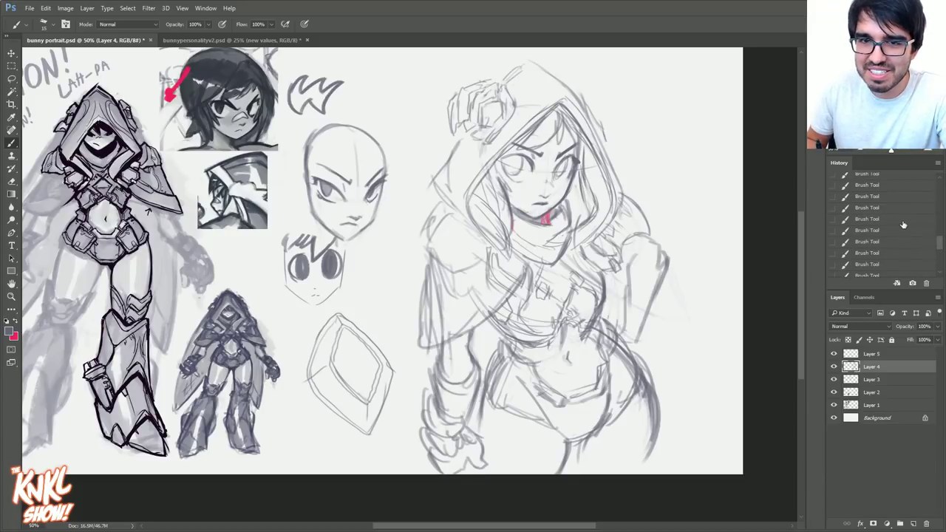
key("ctrl+alt+z")
key("ctrl+alt+z")
key("ctrl+alt+z")
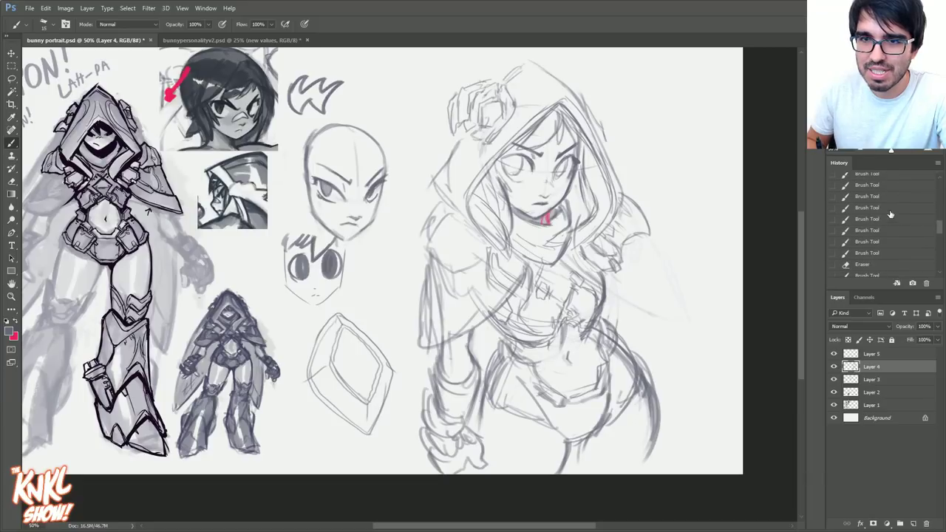
key("ctrl+shift+z")
key("ctrl+shift+z")
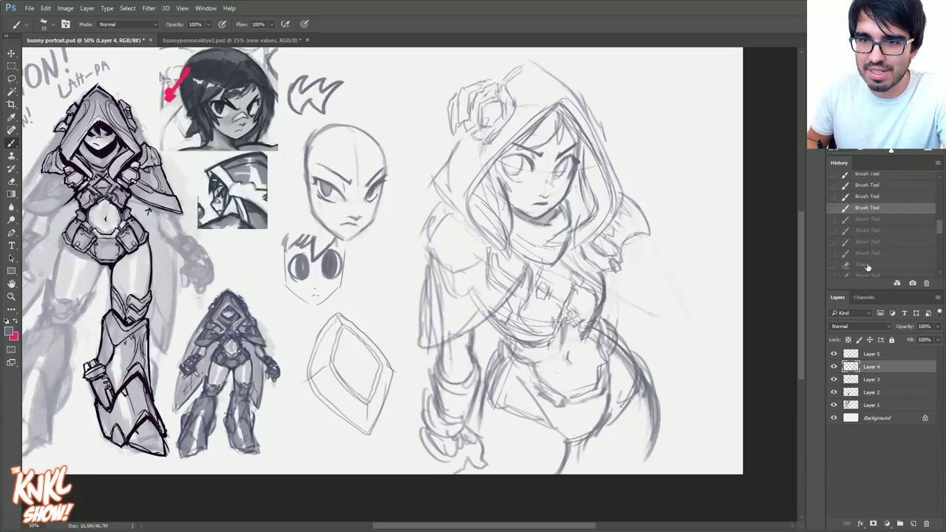
left_click(869, 266)
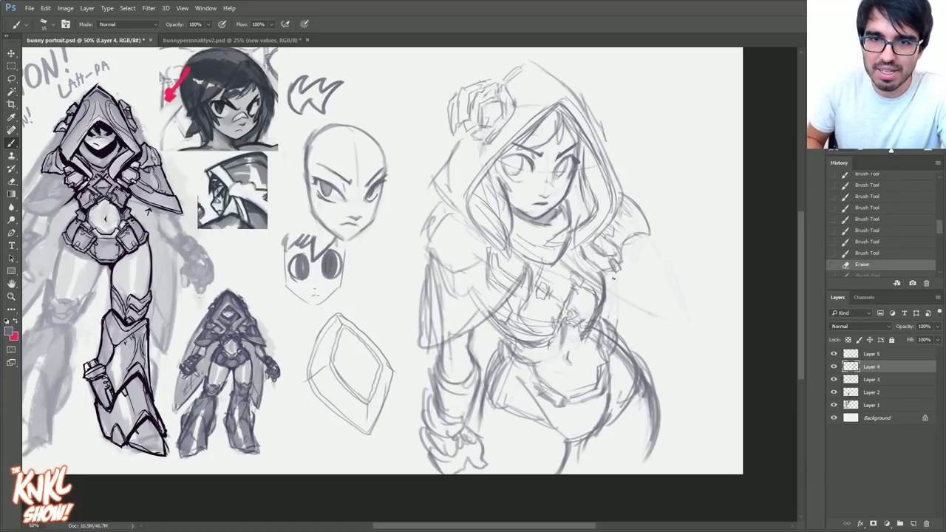
key("ctrl+shift+z")
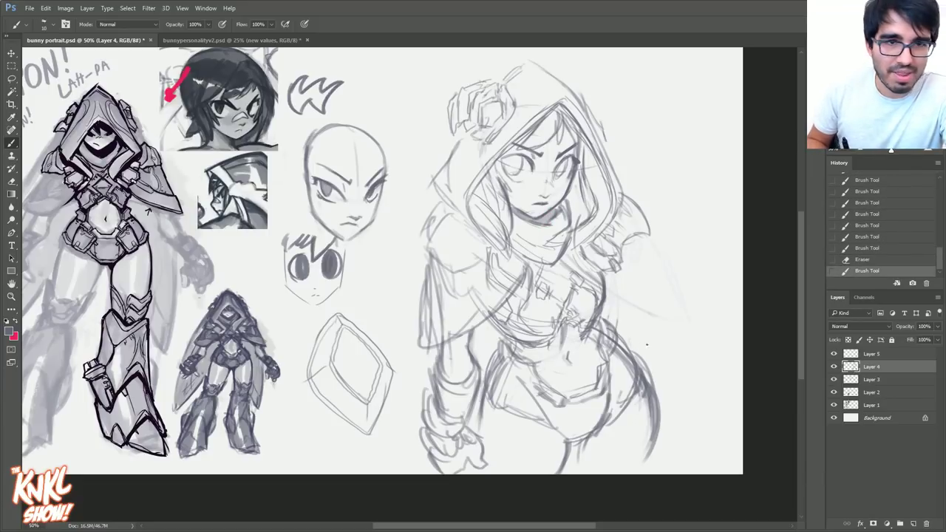
Sketch the right hand resting on the hip, erasing and redrawing the fingers and knuckles.
mouse_move(642, 363)
left_mouse_down()
mouse_move(646, 336)
mouse_move(622, 333)
mouse_move(634, 358)
mouse_move(622, 354)
left_mouse_up()
mouse_move(616, 343)
left_mouse_down()
mouse_move(620, 328)
mouse_move(646, 325)
mouse_move(647, 364)
mouse_move(627, 367)
mouse_move(617, 346)
mouse_move(648, 371)
left_mouse_up()
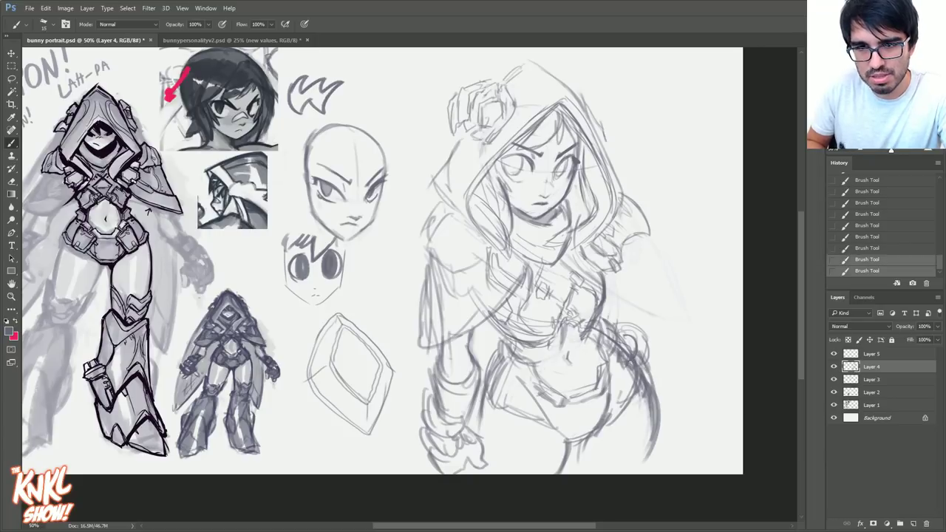
key("e")
left_click_drag(627, 362, 626, 353)
mouse_move(628, 360)
left_mouse_down()
mouse_move(631, 383)
mouse_move(621, 351)
left_mouse_up()
key("b")
mouse_move(624, 358)
left_mouse_down()
mouse_move(624, 346)
mouse_move(628, 353)
left_mouse_up()
left_click_drag(628, 337, 647, 352)
mouse_move(630, 326)
left_mouse_down()
mouse_move(634, 301)
mouse_move(646, 329)
left_mouse_up()
Sketch a rounded cuff around the right wrist, just above the hand on the hip.
key("]")
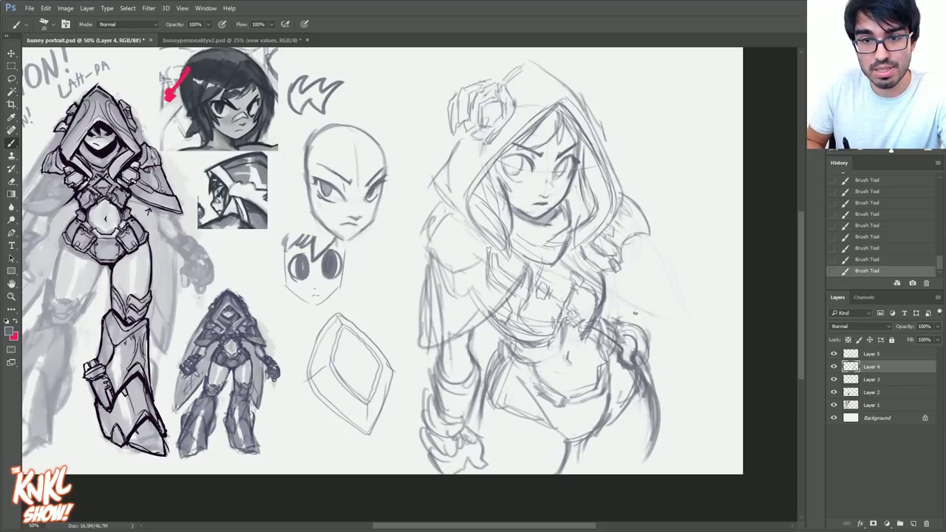
left_click_drag(627, 318, 639, 307)
left_click_drag(646, 319, 655, 342)
left_click_drag(661, 340, 649, 360)
mouse_move(661, 347)
left_mouse_down()
mouse_move(651, 357)
mouse_move(659, 348)
left_mouse_up()
mouse_move(667, 323)
left_mouse_down()
mouse_move(660, 346)
mouse_move(621, 310)
mouse_move(663, 306)
mouse_move(670, 334)
mouse_move(652, 309)
mouse_move(630, 313)
left_mouse_up()
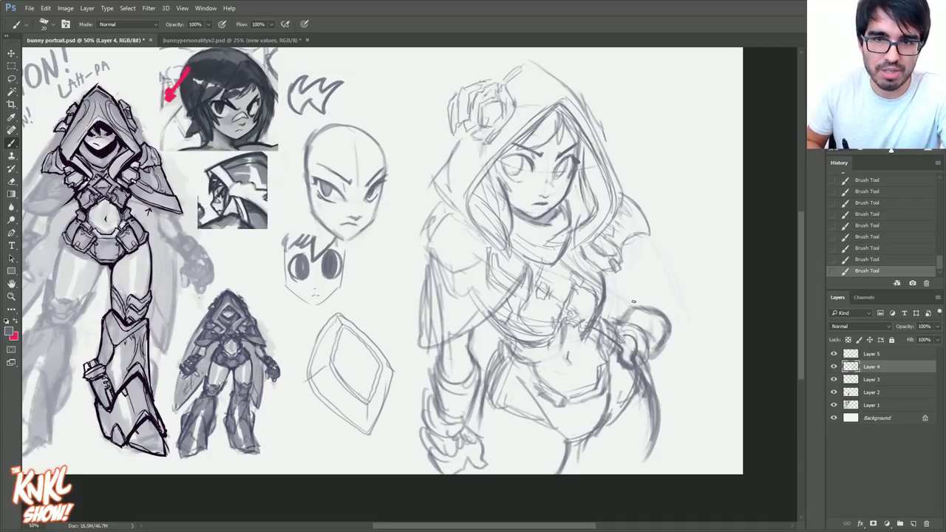
Draw the right forearm and bent elbow above the wrist cuff, with a curved band across the forearm.
mouse_move(633, 280)
left_mouse_down()
mouse_move(628, 310)
mouse_move(629, 298)
mouse_move(658, 315)
left_mouse_up()
mouse_move(674, 276)
left_mouse_down()
mouse_move(649, 298)
mouse_move(647, 288)
mouse_move(670, 286)
mouse_move(660, 272)
mouse_move(651, 288)
mouse_move(670, 296)
left_mouse_up()
key("[")
mouse_move(633, 286)
left_mouse_down()
mouse_move(647, 278)
mouse_move(668, 294)
left_mouse_up()
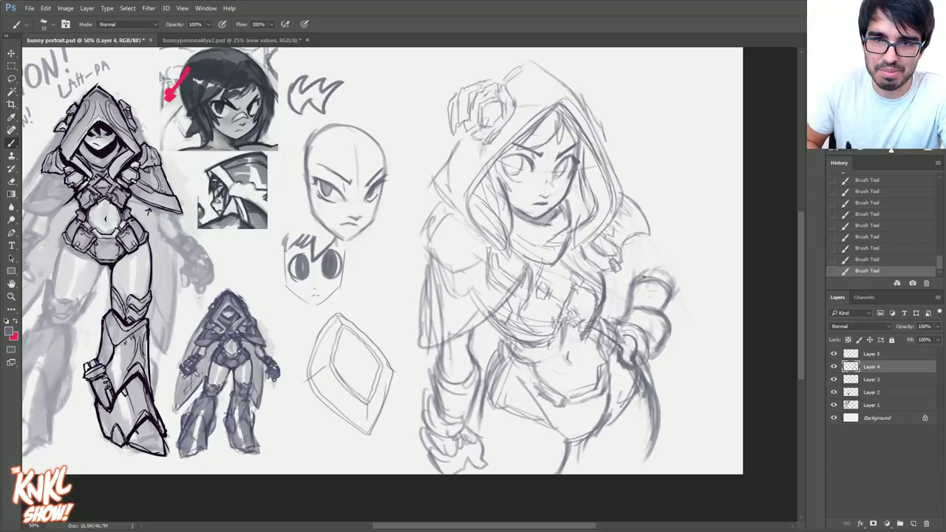
Sketch the cape flap over the right upper arm, with a heavier outer edge and a hem above the elbow.
mouse_move(647, 239)
left_mouse_down()
mouse_move(671, 273)
mouse_move(661, 264)
mouse_move(638, 275)
mouse_move(671, 277)
left_mouse_up()
mouse_move(637, 236)
left_mouse_down()
mouse_move(664, 269)
mouse_move(659, 258)
left_mouse_up()
key("]")
key("]")
key("]")
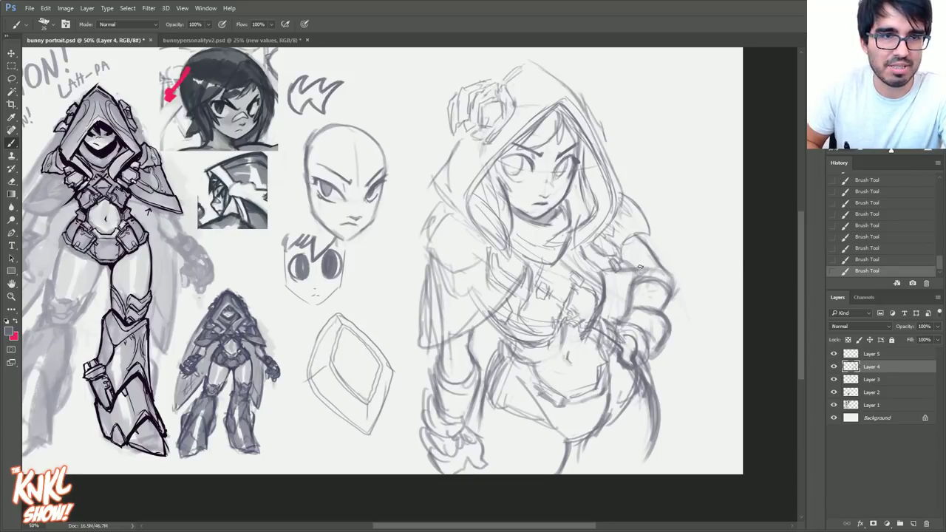
left_click_drag(611, 274, 633, 273)
left_click_drag(603, 276, 671, 268)
mouse_move(646, 234)
left_mouse_down()
mouse_move(672, 271)
mouse_move(642, 272)
left_mouse_up()
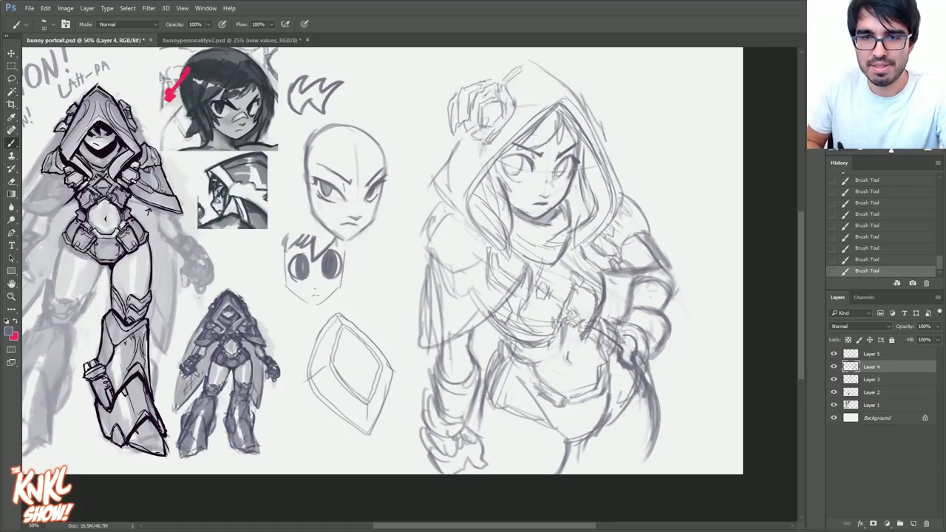
Erase the rough fingers of the hand on the hip and redraw them extending down over the hip.
key("e")
left_click_drag(640, 344, 640, 375)
mouse_move(641, 367)
left_mouse_down()
mouse_move(646, 379)
mouse_move(649, 362)
mouse_move(648, 380)
mouse_move(656, 380)
left_mouse_up()
key("b")
mouse_move(649, 359)
left_mouse_down()
mouse_move(658, 371)
mouse_move(655, 362)
left_mouse_up()
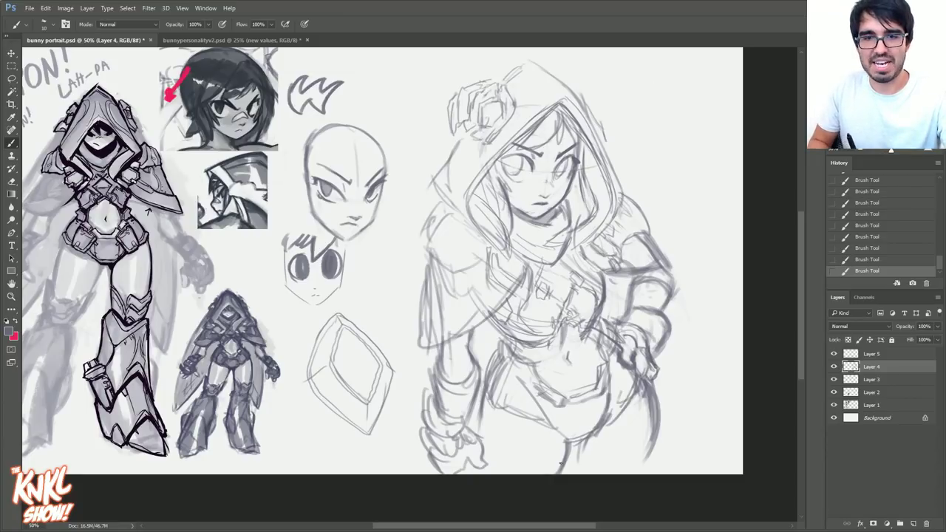
Extend the inner and outer contours of the thighs down to the canvas edge and reinforce the line beside the left wrist.
left_click_drag(483, 401, 476, 435)
mouse_move(643, 464)
left_mouse_down()
mouse_move(654, 424)
mouse_move(625, 473)
mouse_move(575, 473)
mouse_move(584, 472)
left_mouse_up()
left_click_drag(571, 450, 587, 473)
mouse_move(648, 462)
left_mouse_down()
mouse_move(637, 473)
mouse_move(646, 474)
left_mouse_up()
left_click_drag(646, 457, 638, 473)
left_click_drag(573, 444, 583, 469)
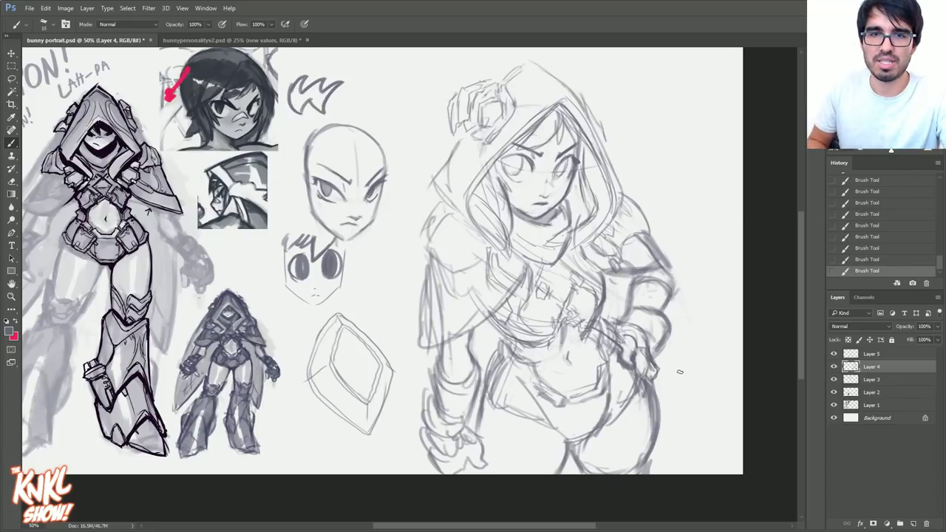
Move the portrait sketch on Layer 4 slightly up and to the right, then save the document.
left_click(12, 53)
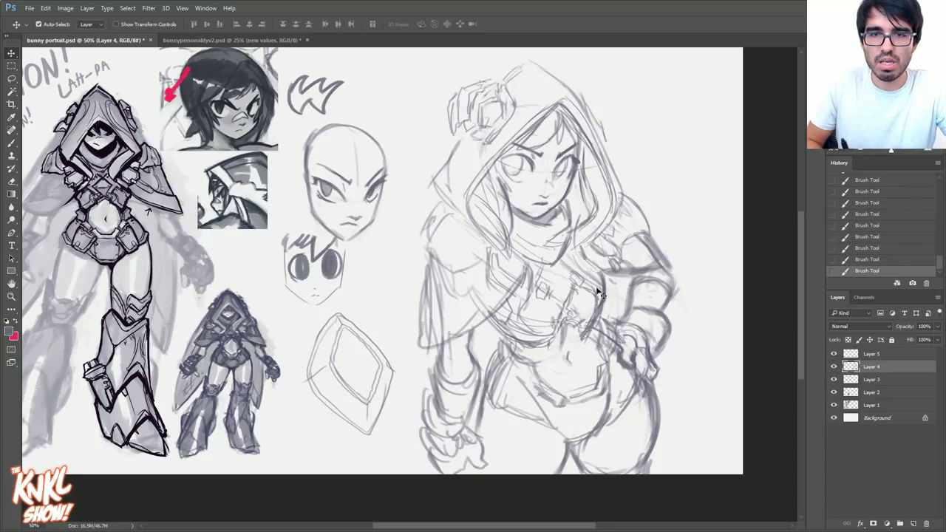
mouse_move(606, 303)
left_mouse_down()
mouse_move(603, 291)
mouse_move(614, 295)
left_mouse_up()
key("ctrl+s")
key("b")
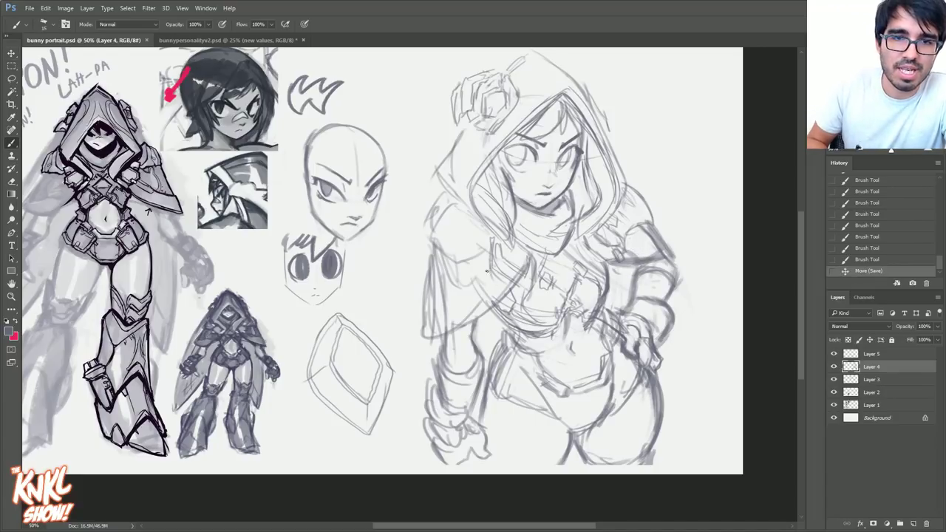
Sketch the scalloped inner edge and notch of the cape over the left upper arm with a finer brush.
left_click(928, 151)
mouse_move(481, 285)
left_mouse_down()
mouse_move(531, 281)
mouse_move(563, 320)
left_mouse_up()
key("bracketleft")
left_click_drag(559, 297, 569, 302)
left_click_drag(549, 269, 567, 297)
left_click_drag(550, 271, 524, 281)
left_click_drag(516, 245, 521, 280)
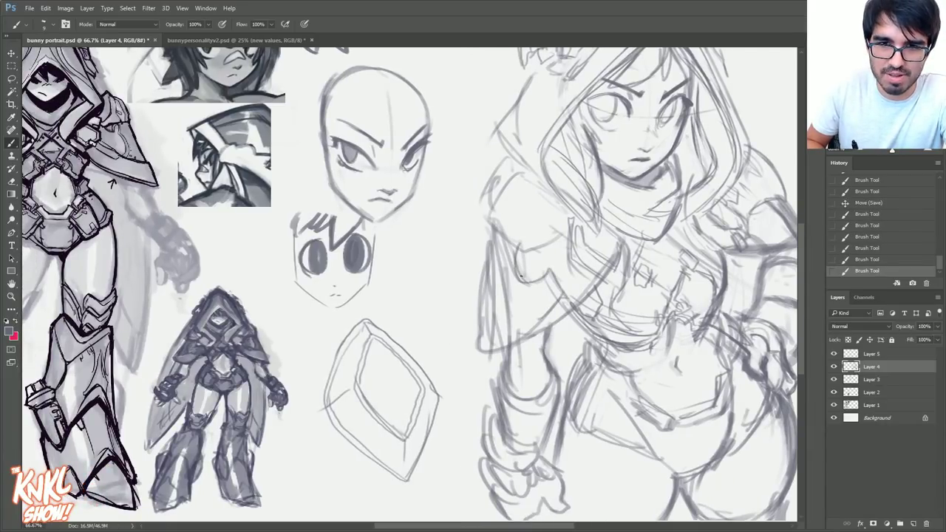
mouse_move(527, 245)
left_mouse_down()
mouse_move(523, 275)
mouse_move(518, 251)
left_mouse_up()
left_click_drag(527, 242, 522, 263)
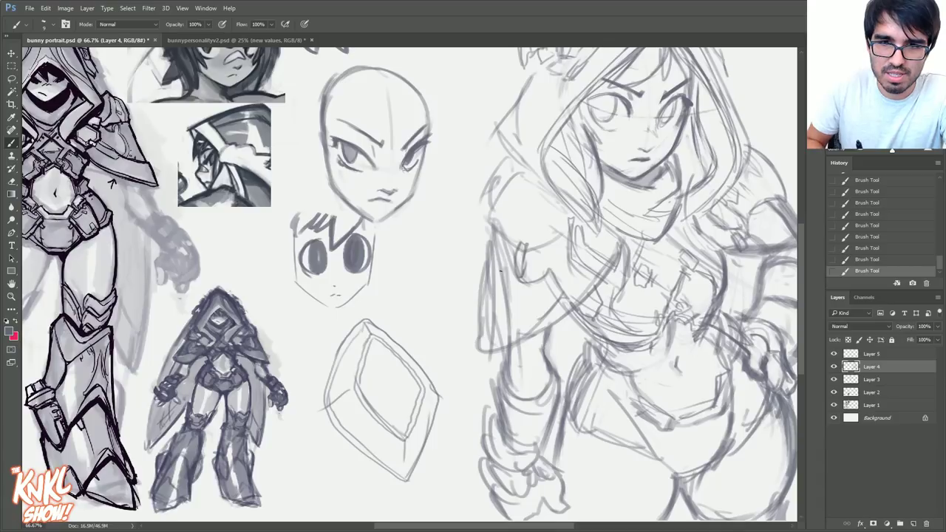
Redraw the left cape flap's outer edge and hem, then erase the stray lines around its inner corner.
mouse_move(479, 350)
left_mouse_down()
mouse_move(494, 229)
mouse_move(524, 337)
mouse_move(551, 323)
left_mouse_up()
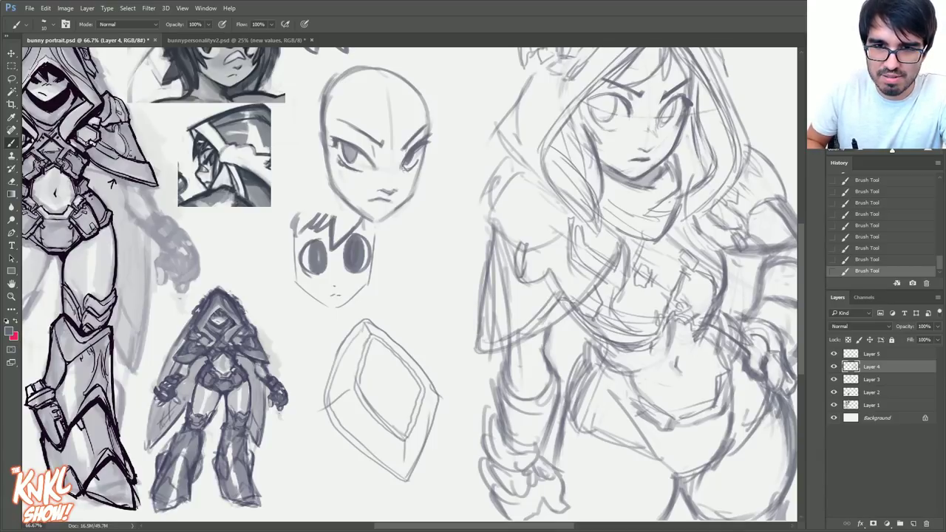
mouse_move(571, 311)
left_mouse_down()
mouse_move(532, 334)
mouse_move(551, 285)
mouse_move(538, 294)
left_mouse_up()
mouse_move(511, 312)
left_mouse_down()
mouse_move(505, 318)
mouse_move(505, 280)
mouse_move(489, 329)
left_mouse_up()
left_click_drag(500, 246, 484, 328)
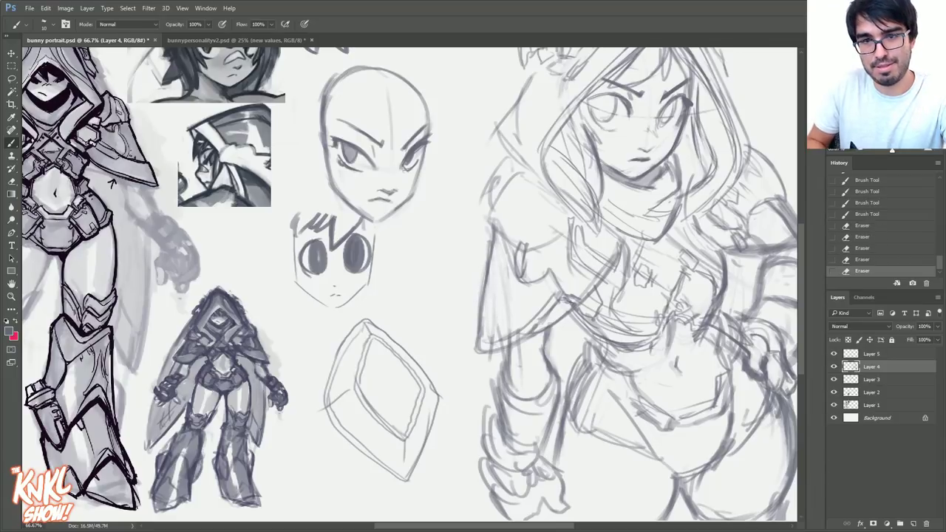
left_click_drag(565, 298, 572, 301)
left_click_drag(564, 298, 570, 301)
left_click_drag(565, 298, 571, 302)
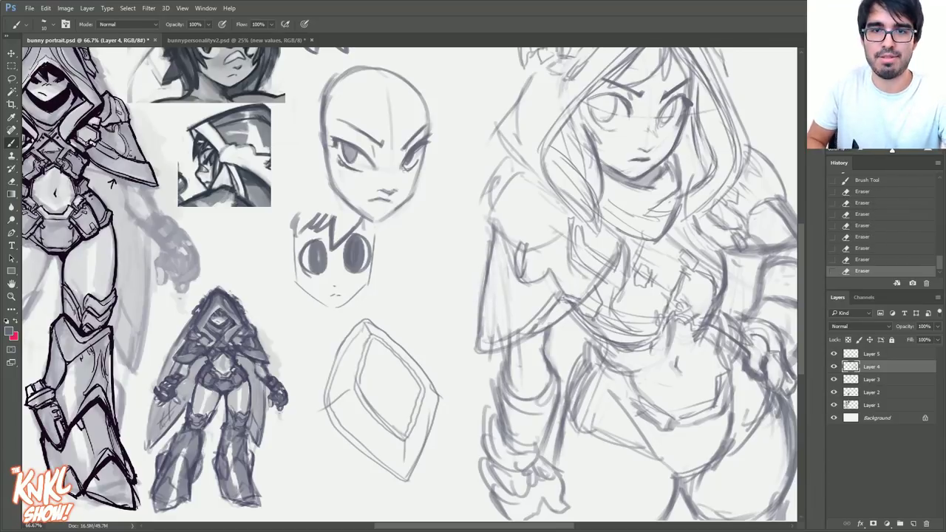
key("ctrl+minus")
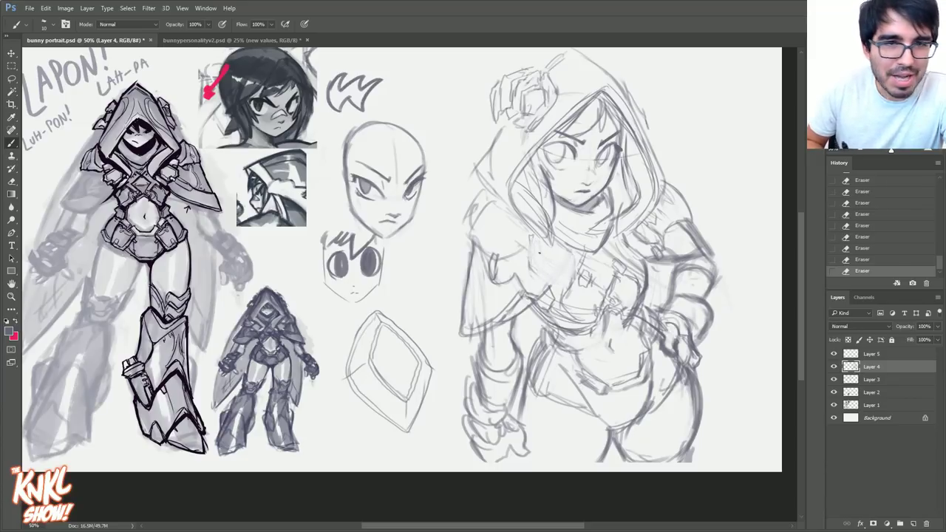
Rework the hood's lower-left tip where it meets the chest and erase the overlapping shoulder lines.
left_click_drag(551, 228, 553, 250)
left_click_drag(560, 238, 556, 254)
left_click_drag(564, 241, 559, 257)
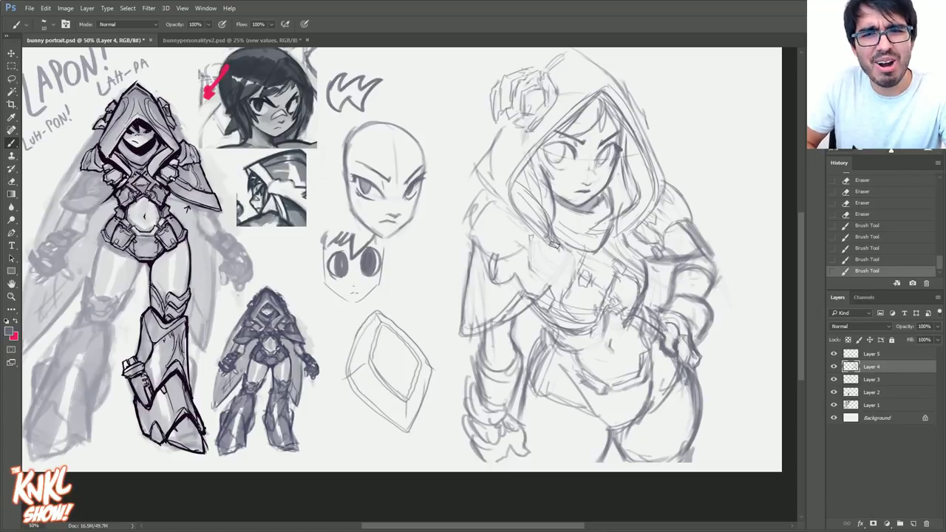
left_click_drag(544, 239, 526, 221)
left_click_drag(536, 228, 524, 216)
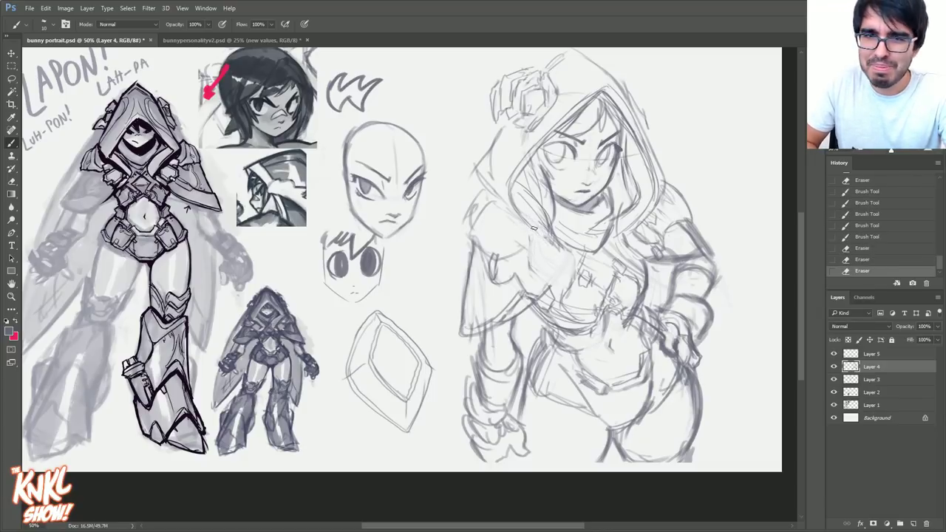
Sketch a rounded clasp with a hooked lower end on the chest below the hood's left tip.
left_click_drag(562, 251, 564, 265)
left_click_drag(565, 264, 548, 277)
mouse_move(555, 276)
left_mouse_down()
mouse_move(541, 264)
mouse_move(532, 273)
left_mouse_up()
key("bracketleft")
left_click_drag(534, 249, 530, 270)
left_click_drag(541, 234, 528, 256)
mouse_move(538, 242)
left_mouse_down()
mouse_move(532, 253)
mouse_move(552, 269)
left_mouse_up()
mouse_move(563, 248)
left_mouse_down()
mouse_move(555, 264)
mouse_move(534, 261)
left_mouse_up()
left_click_drag(548, 238, 534, 253)
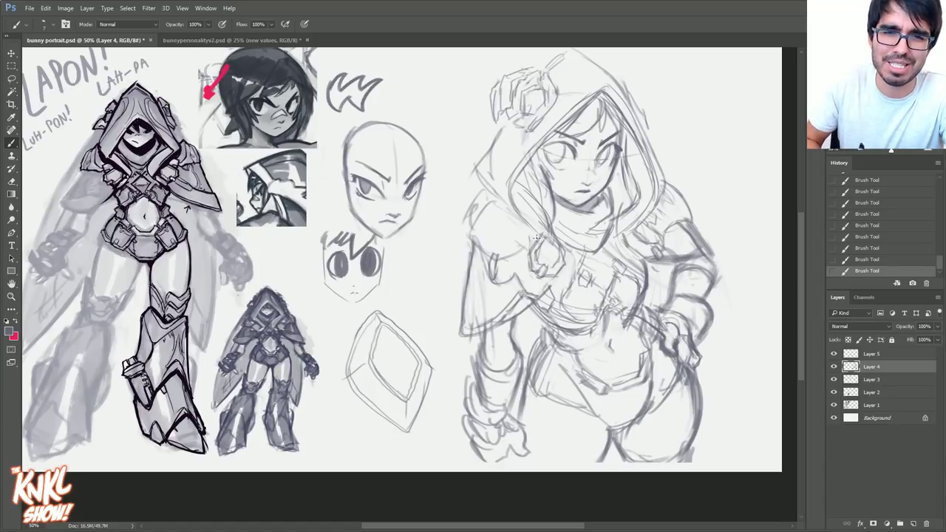
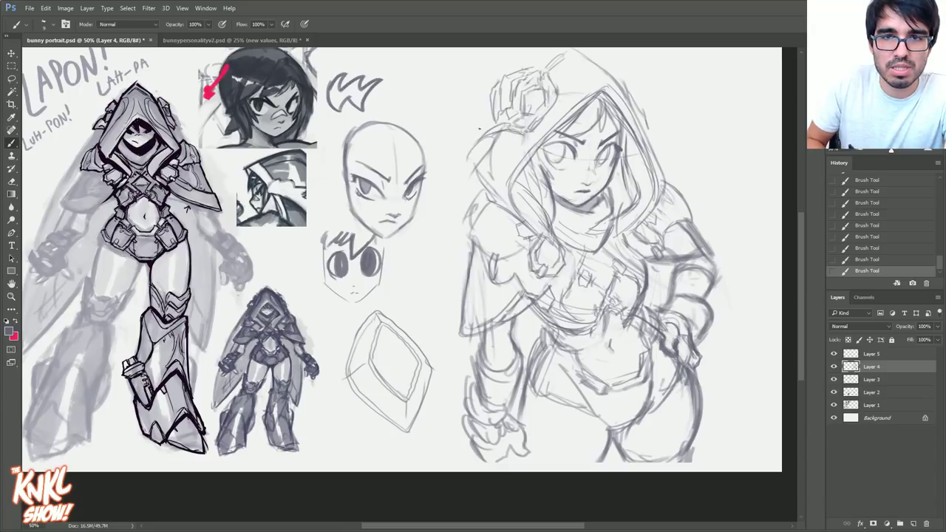
Sketch the long cloak outline sweeping from behind the hood around the left arm to a point beside the fist.
mouse_move(491, 83)
left_mouse_down()
mouse_move(449, 162)
mouse_move(478, 140)
mouse_move(453, 158)
mouse_move(440, 185)
left_mouse_up()
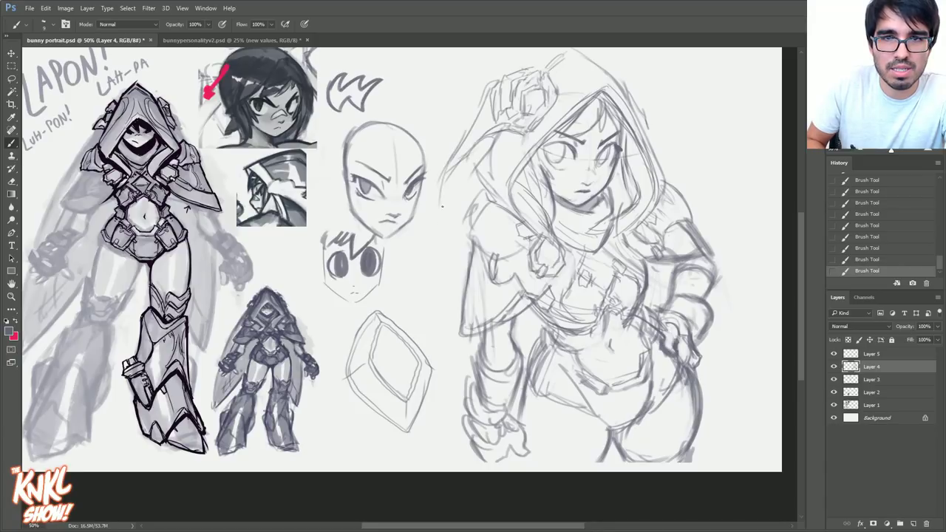
left_click_drag(458, 154, 436, 275)
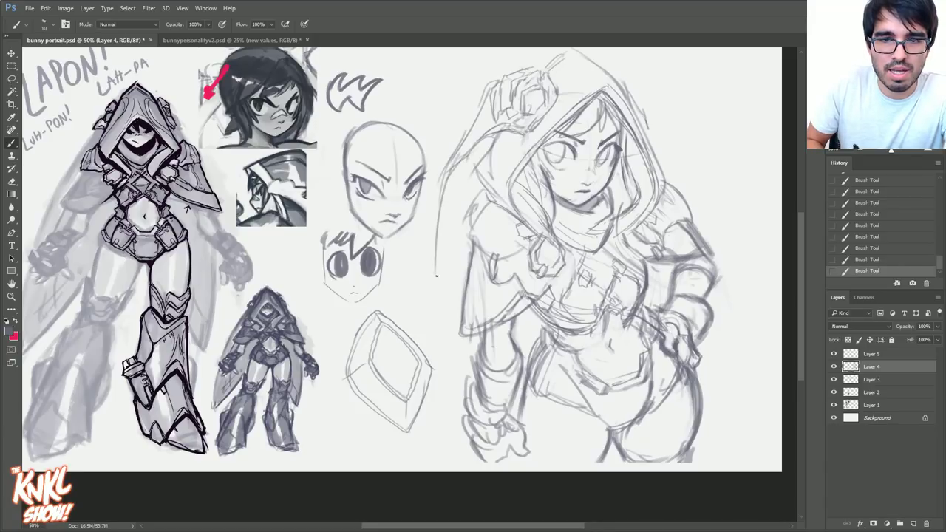
left_click(848, 250)
key("bracketright")
key("bracketright")
left_click_drag(476, 147, 439, 213)
key("bracketleft")
mouse_move(468, 153)
left_mouse_down()
mouse_move(457, 173)
mouse_move(432, 470)
left_mouse_up()
left_click_drag(458, 140, 428, 292)
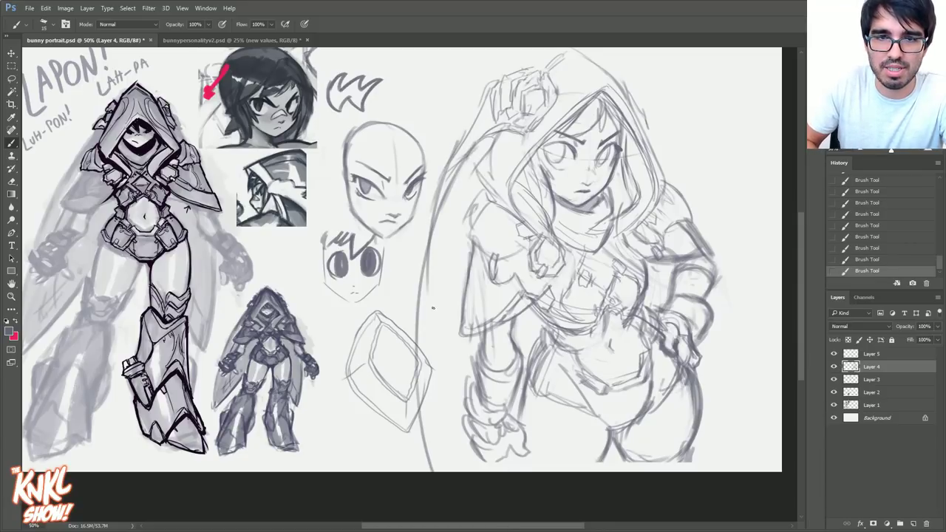
left_click_drag(416, 368, 452, 444)
mouse_move(418, 396)
left_mouse_down()
mouse_move(453, 457)
mouse_move(467, 441)
mouse_move(416, 329)
left_mouse_up()
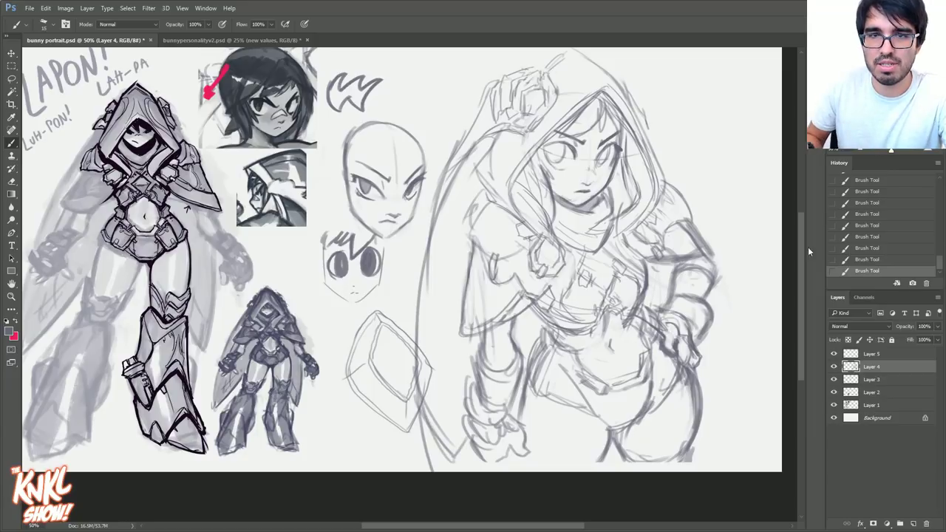
Find the layer holding the diamond shape, Layer 5, and move the diamond left, clear of the cloak outline.
left_click(834, 380)
left_click(833, 380)
left_click(833, 355)
left_click(834, 355)
left_click(872, 356)
left_click(12, 53)
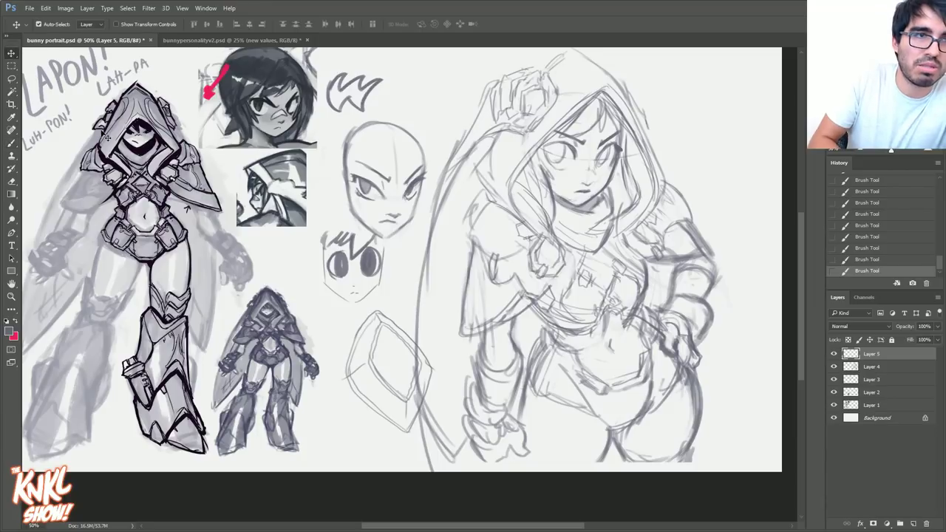
mouse_move(397, 387)
left_mouse_down()
mouse_move(364, 394)
mouse_move(371, 367)
mouse_move(375, 383)
mouse_move(364, 388)
left_mouse_up()
Return to Layer 4 and remove the excess line at the bottom of the cloak outline.
left_click(834, 367)
left_click(834, 367)
left_click(853, 367)
left_click_drag(436, 476, 415, 377)
Sketch the ornament on the hood's right side, strengthen the hood's peak and add a fold behind its left side.
key("b")
left_click_drag(646, 118, 616, 71)
left_click_drag(641, 101, 646, 116)
left_click_drag(639, 97, 645, 111)
left_click_drag(640, 101, 647, 123)
mouse_move(645, 108)
left_mouse_down()
mouse_move(648, 129)
mouse_move(580, 53)
left_mouse_up()
mouse_move(618, 87)
left_mouse_down()
mouse_move(572, 53)
mouse_move(542, 56)
left_mouse_up()
left_click_drag(496, 164, 473, 139)
left_click_drag(497, 184, 474, 136)
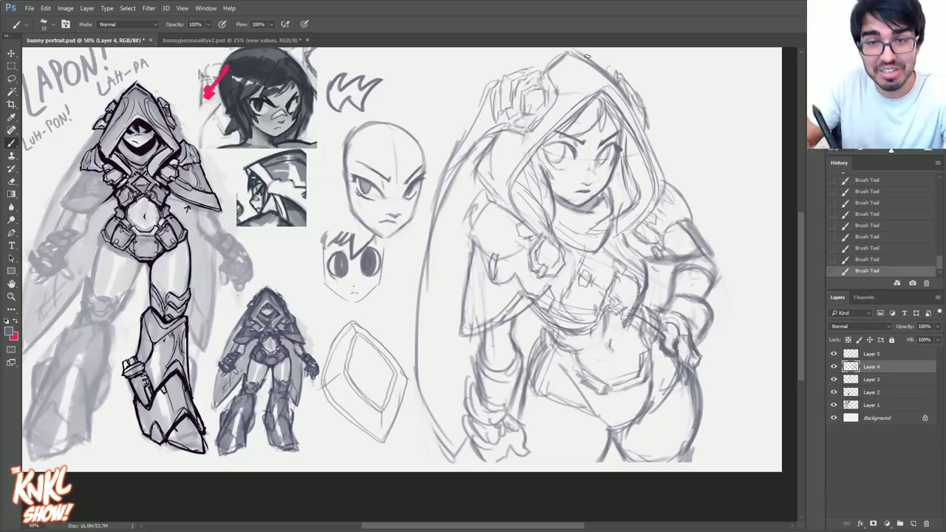
Erase the excess lines at the hood's peak and sketch an inner trim band across the top and down its left side.
key("e")
mouse_move(609, 73)
left_mouse_down()
mouse_move(578, 50)
mouse_move(591, 59)
left_mouse_up()
left_click_drag(606, 73, 603, 68)
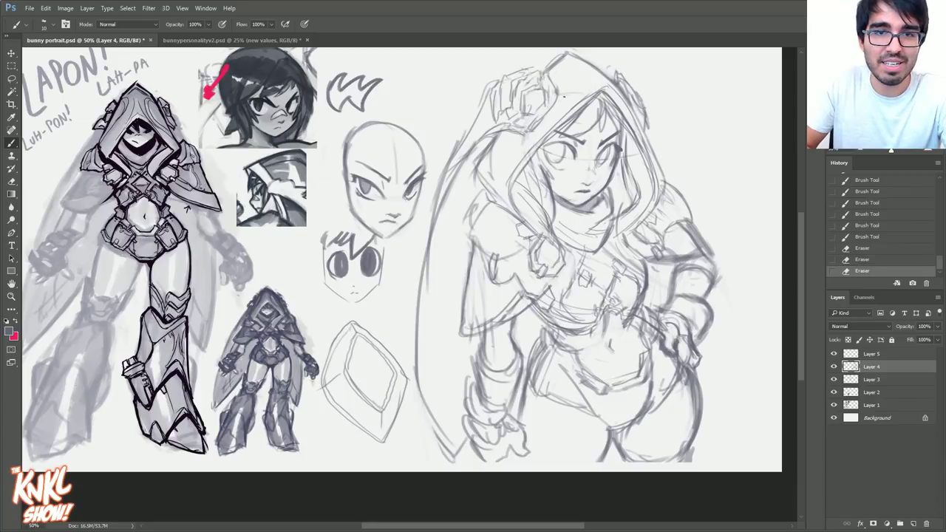
left_click_drag(549, 72, 557, 90)
left_click_drag(557, 91, 591, 90)
mouse_move(556, 93)
left_mouse_down()
mouse_move(601, 88)
mouse_move(547, 73)
mouse_move(580, 95)
mouse_move(578, 84)
mouse_move(629, 107)
left_mouse_up()
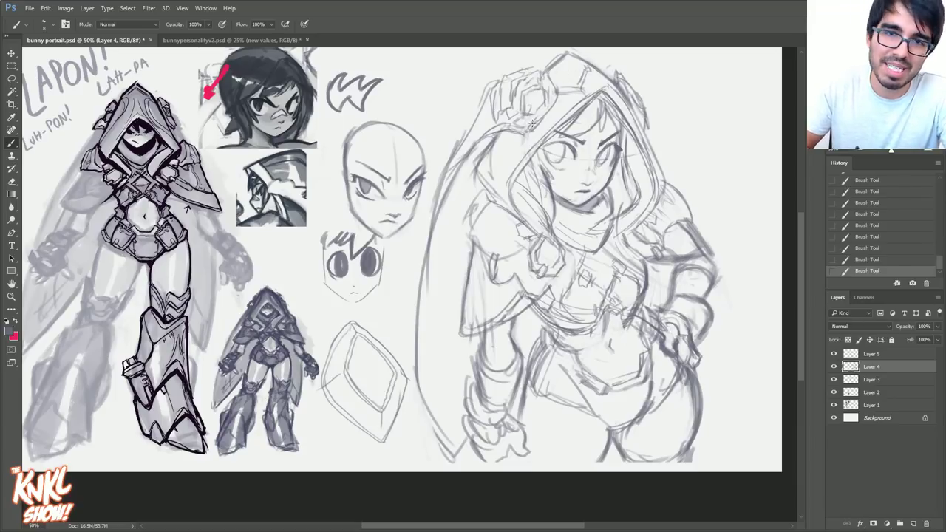
left_click_drag(508, 135, 486, 156)
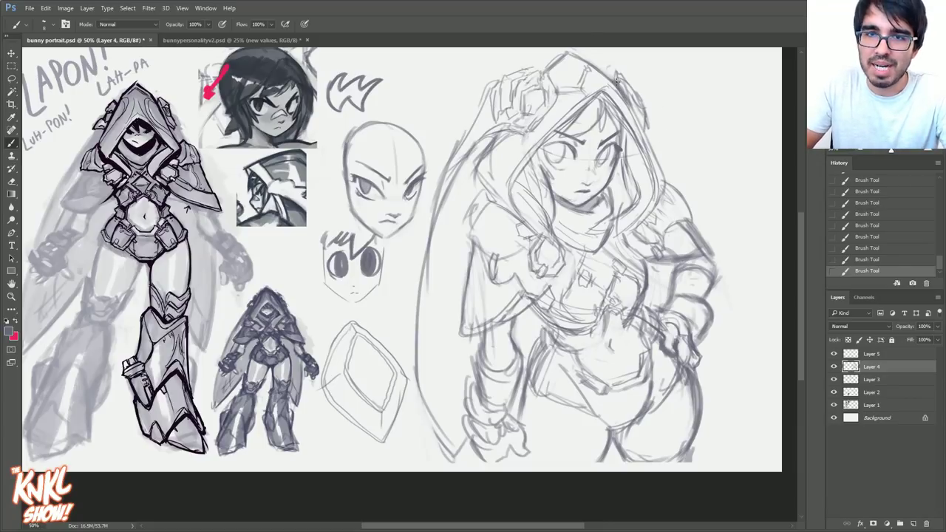
Strengthen the hood's right edge and sketch the cloak's long right outline from the hood to a pointed end beside the thigh.
left_click_drag(599, 63, 625, 80)
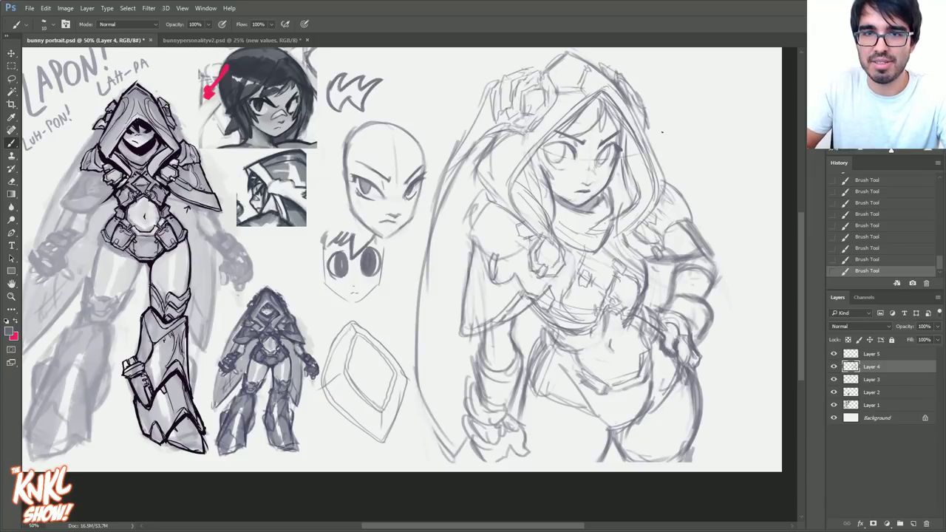
left_click_drag(650, 133, 707, 419)
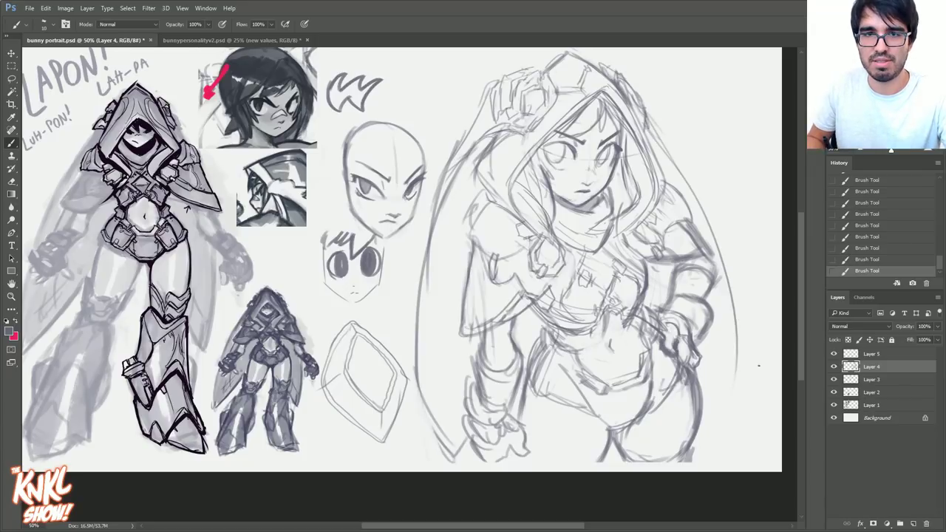
left_click(890, 260)
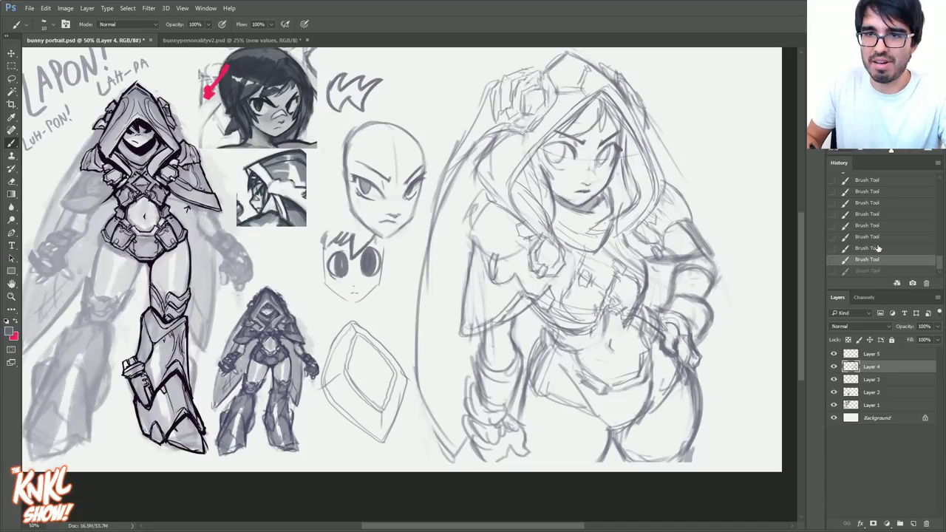
left_click(877, 248)
mouse_move(643, 135)
left_mouse_down()
mouse_move(714, 316)
mouse_move(721, 445)
mouse_move(731, 410)
left_mouse_up()
left_click_drag(708, 332, 727, 436)
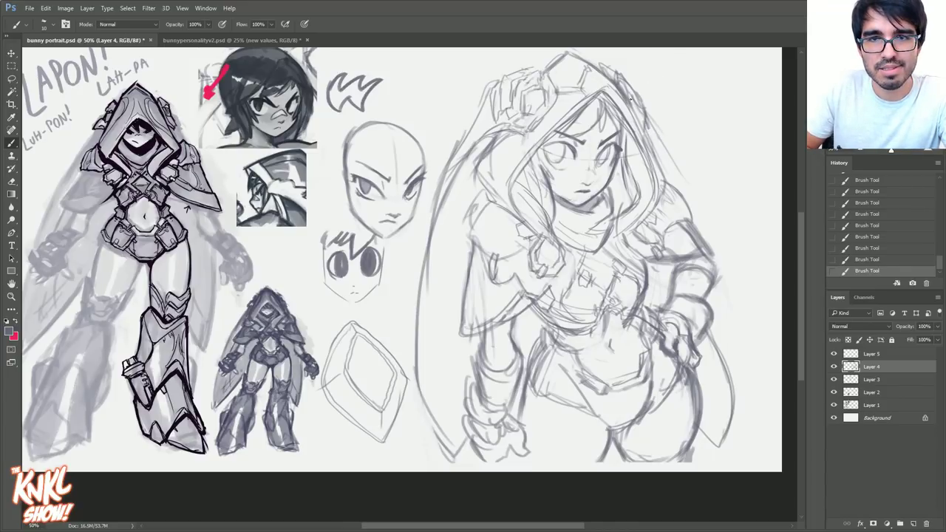
Extend the thigh contours down to the canvas's bottom edge and erase the excess marks beside the inner line.
key("bracketright")
left_click_drag(609, 434, 594, 471)
left_click_drag(516, 455, 517, 471)
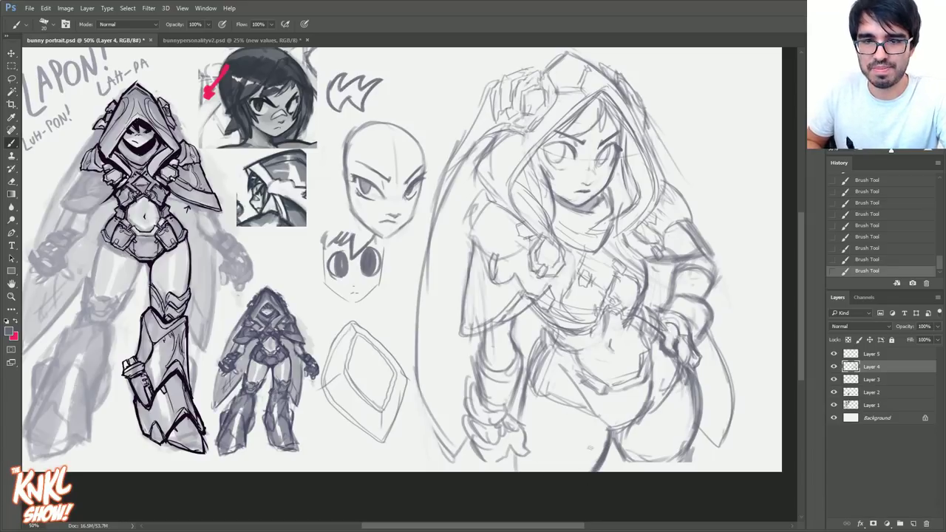
left_click_drag(588, 476, 602, 444)
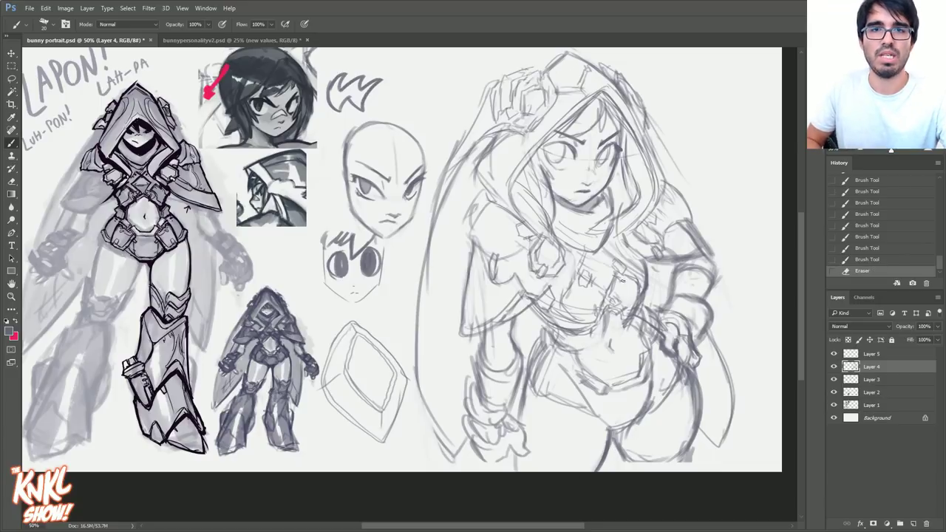
Redraw the cloak's fold on the left of the hood and darken the cloak's long left outline with heavier strokes.
mouse_move(495, 186)
left_mouse_down()
mouse_move(510, 214)
mouse_move(491, 200)
left_mouse_up()
mouse_move(476, 170)
left_mouse_down()
mouse_move(495, 205)
mouse_move(490, 195)
left_mouse_up()
left_click_drag(480, 143, 491, 159)
left_click_drag(475, 137, 500, 169)
mouse_move(506, 132)
left_mouse_down()
mouse_move(474, 151)
mouse_move(445, 192)
left_mouse_up()
key("[")
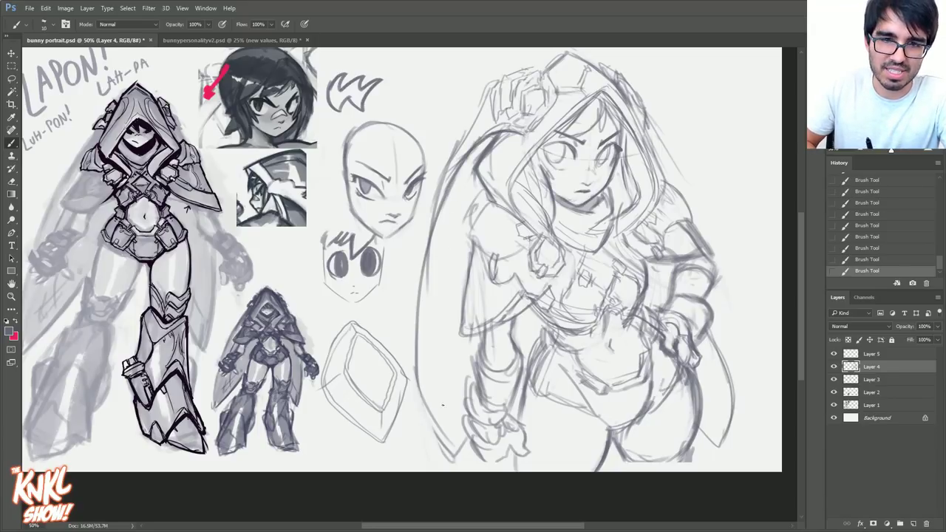
mouse_move(417, 389)
left_mouse_down()
mouse_move(453, 458)
mouse_move(419, 291)
left_mouse_up()
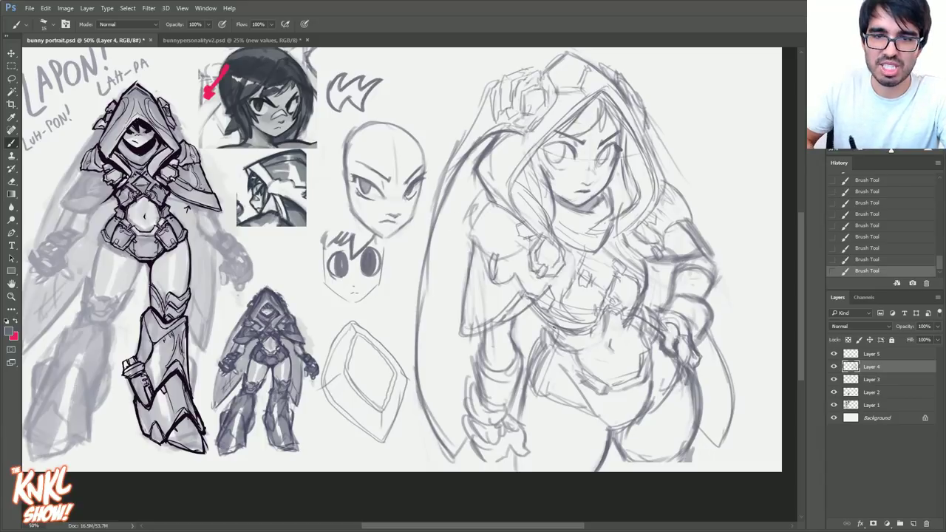
Define the fingers of the lowered hand and the hand on the hip, erasing excess lines around them.
key("]")
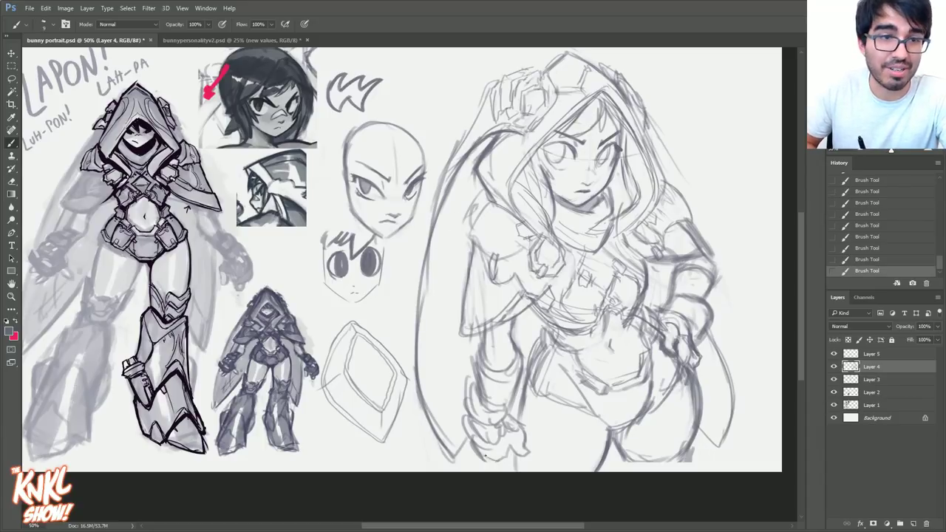
mouse_move(476, 453)
left_mouse_down()
mouse_move(499, 461)
mouse_move(458, 436)
mouse_move(497, 463)
mouse_move(479, 443)
left_mouse_up()
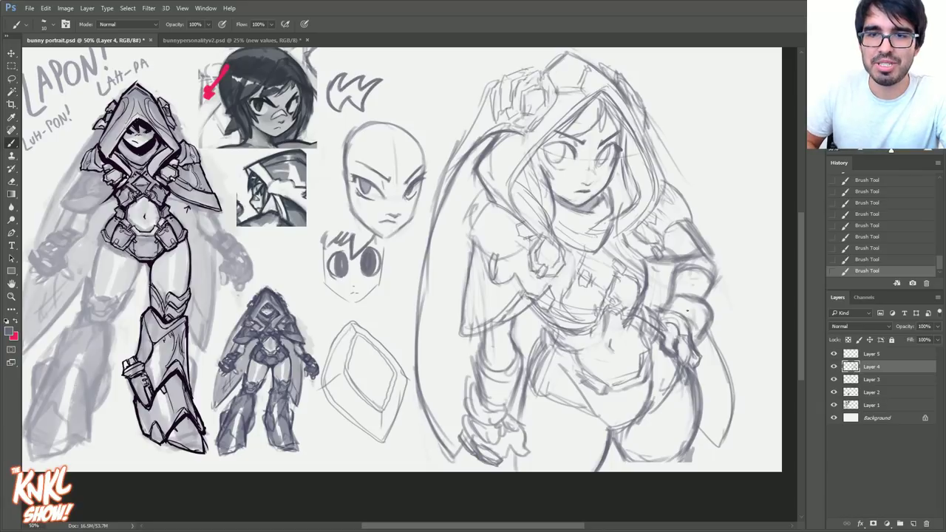
left_click_drag(668, 314, 697, 333)
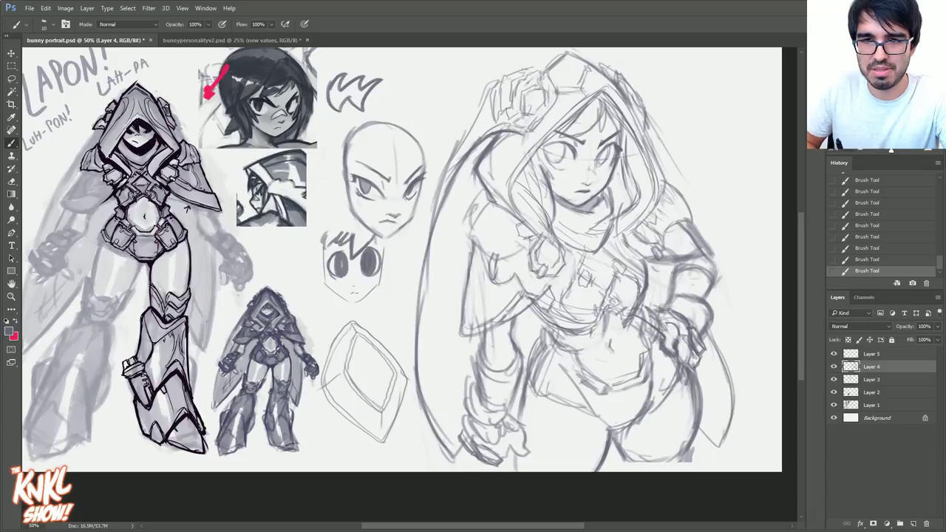
mouse_move(695, 330)
left_mouse_down()
mouse_move(705, 347)
mouse_move(667, 315)
mouse_move(703, 285)
left_mouse_up()
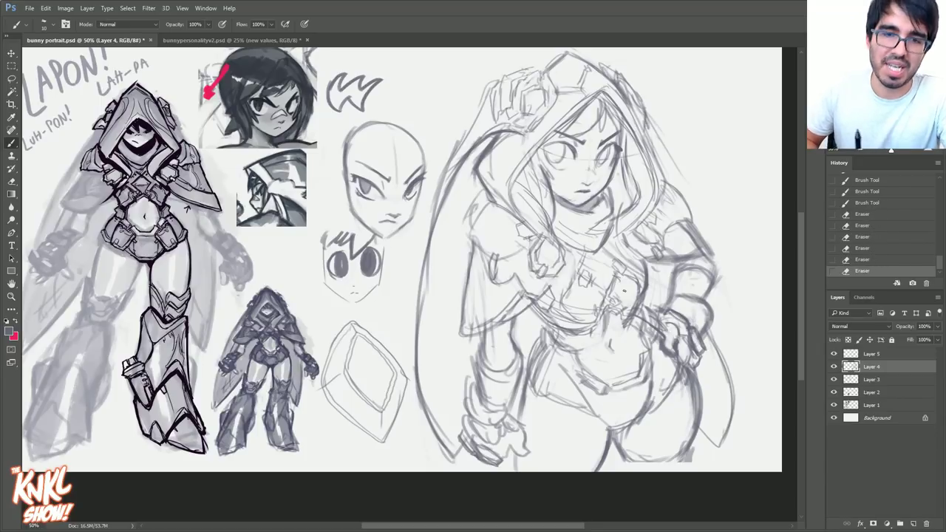
left_click_drag(491, 449, 487, 447)
left_click_drag(684, 332, 677, 326)
left_click_drag(678, 326, 662, 314)
left_click_drag(663, 316, 659, 313)
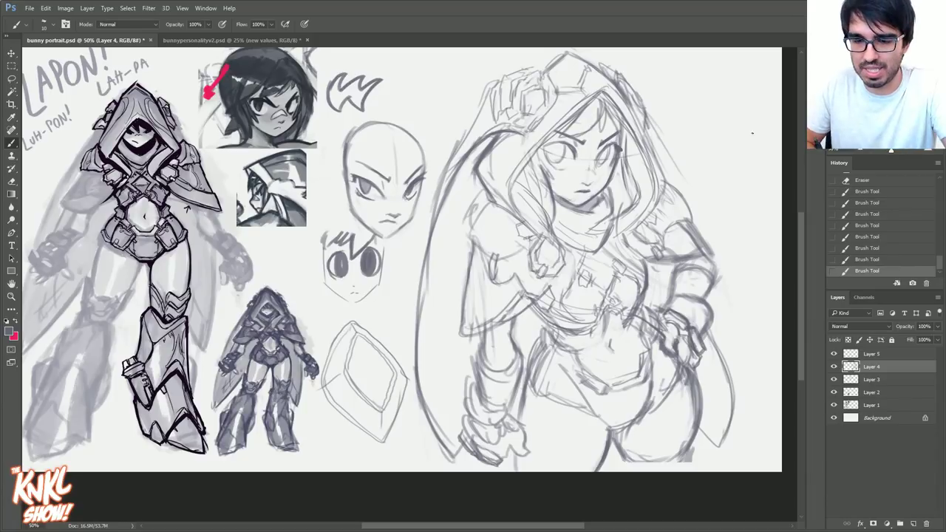
Duplicate Layer 4 and hide the original, keeping the copy as the working layer.
key("ctrl+plus")
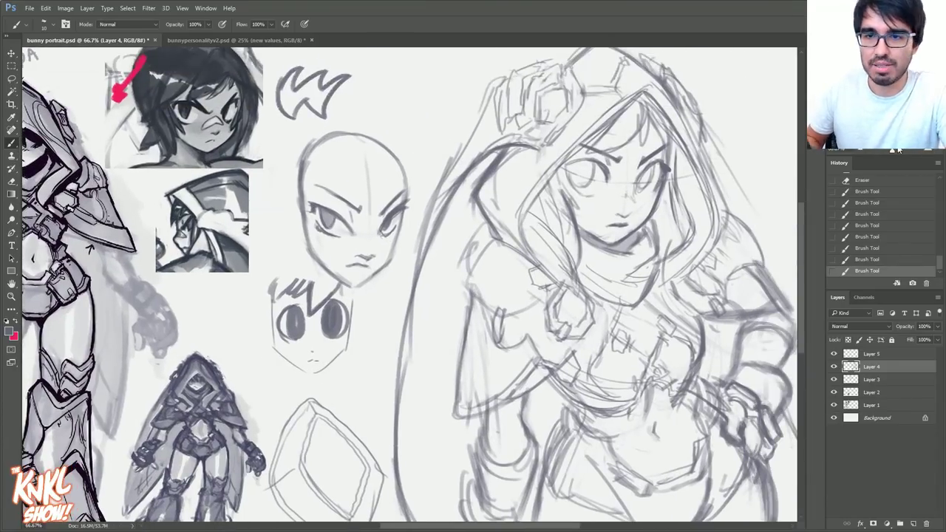
key("ctrl+j")
left_click(834, 380)
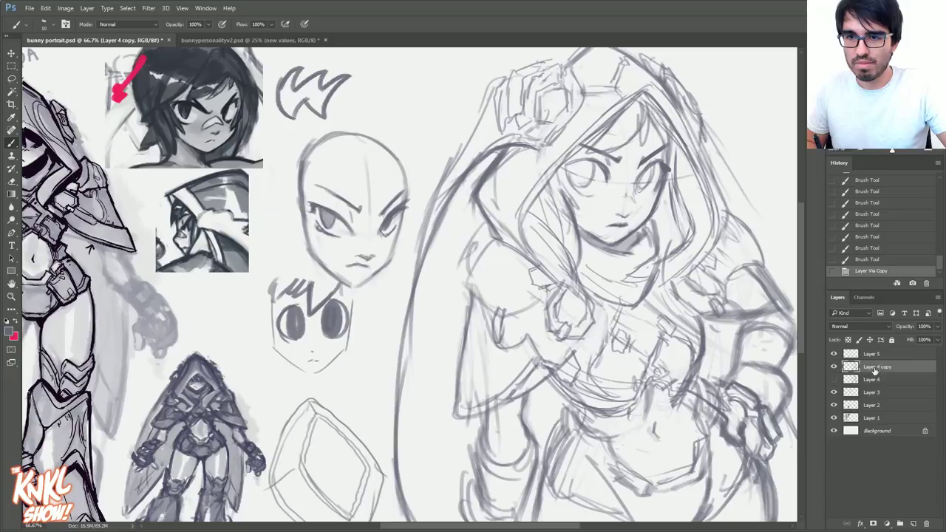
Darken the Layer 4 copy sketch with Hue/Saturation by setting Lightness to -36.
key("ctrl+u")
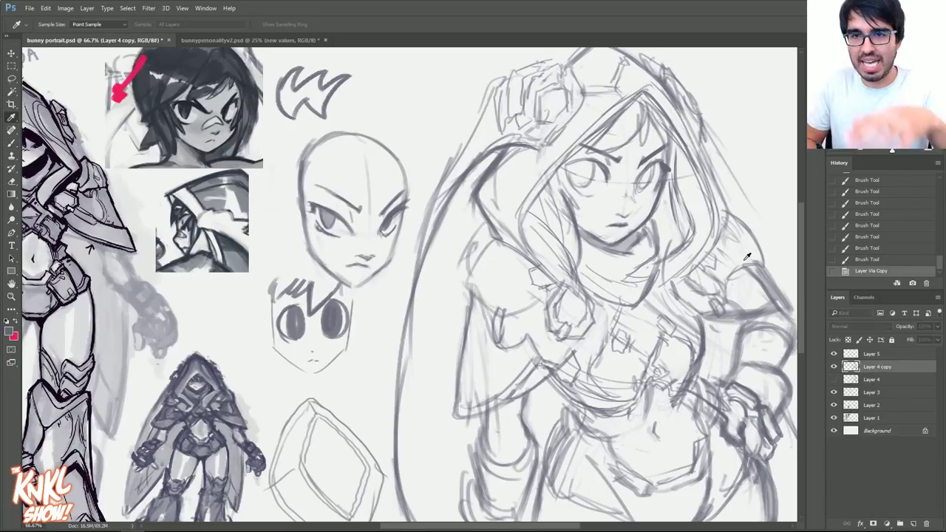
left_click_drag(355, 223, 341, 225)
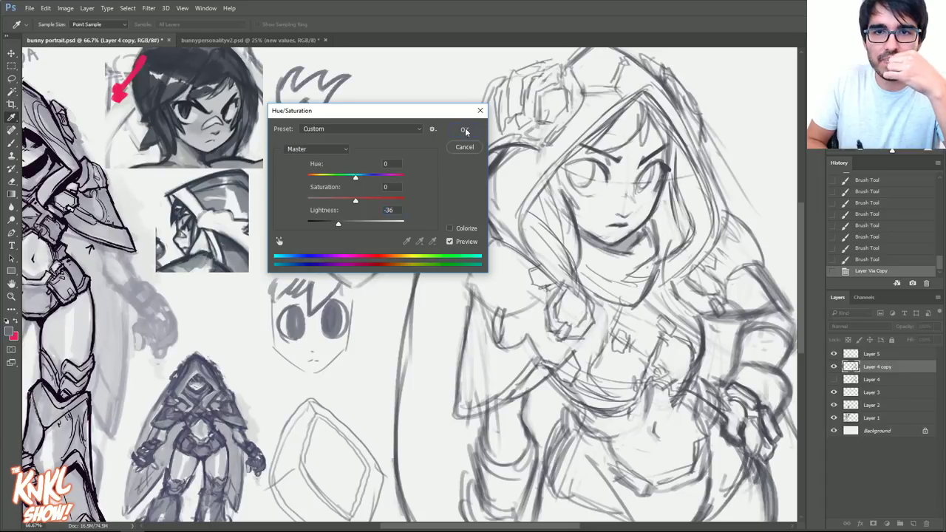
left_click(465, 129)
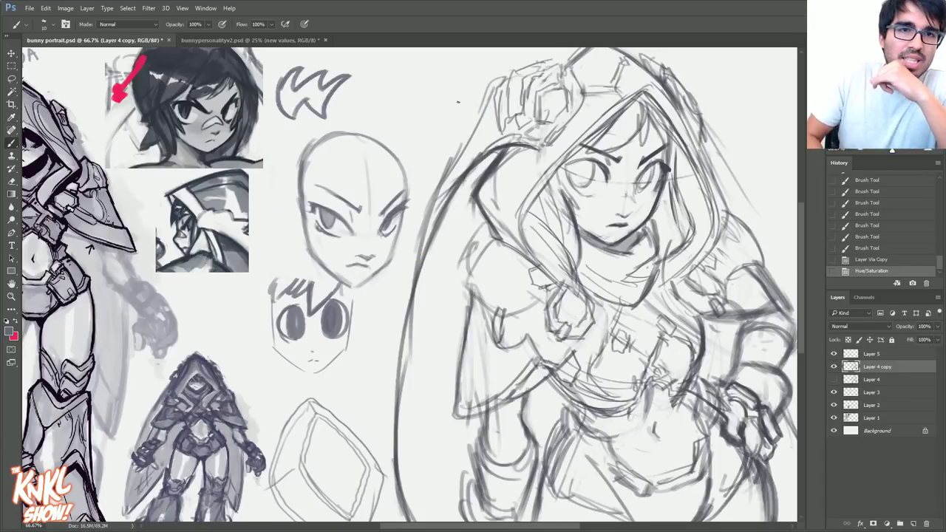
left_click(422, 117)
left_click(873, 260)
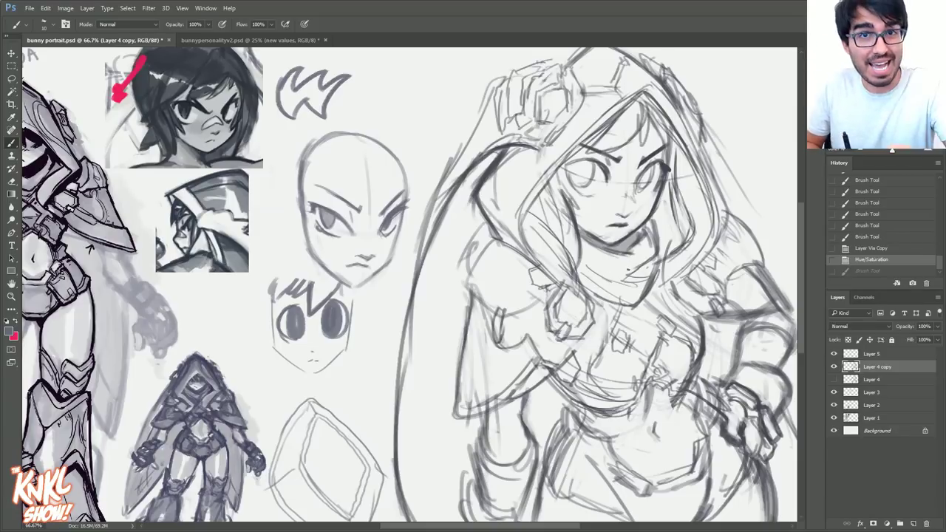
Add darker brush strokes along the long outer contour beside the hooded figure's raised arm and torso.
key("e")
mouse_move(419, 294)
left_mouse_down()
mouse_move(430, 238)
mouse_move(460, 176)
left_mouse_up()
left_click_drag(431, 247, 442, 215)
left_click_drag(416, 316, 410, 361)
left_click_drag(452, 188, 425, 259)
left_click_drag(445, 208, 415, 315)
left_click_drag(423, 282, 405, 467)
left_click_drag(405, 434, 423, 502)
Reinforce the upper part of that long contour up to the raised hand, and undo the last stroke.
key("]")
left_click_drag(414, 275, 454, 161)
left_click_drag(425, 216, 437, 189)
left_click_drag(443, 178, 473, 129)
left_click_drag(454, 161, 493, 96)
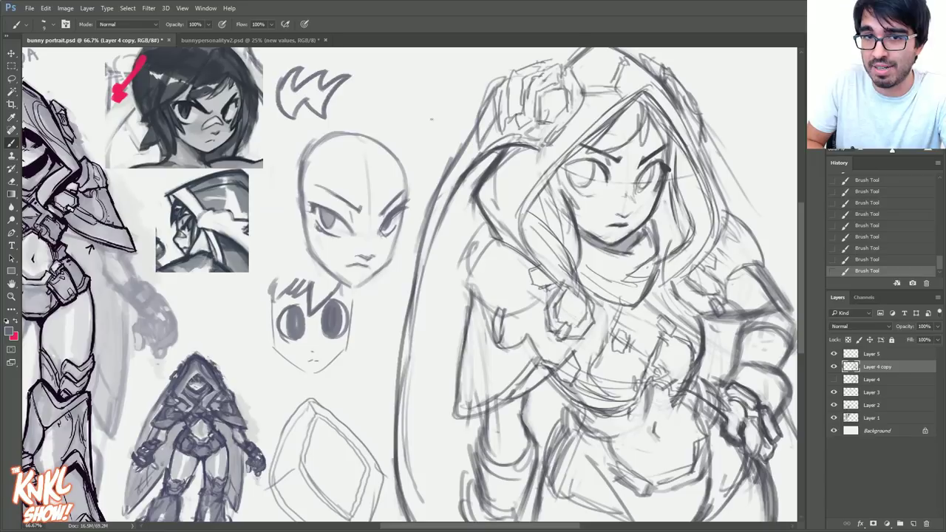
left_click(868, 260)
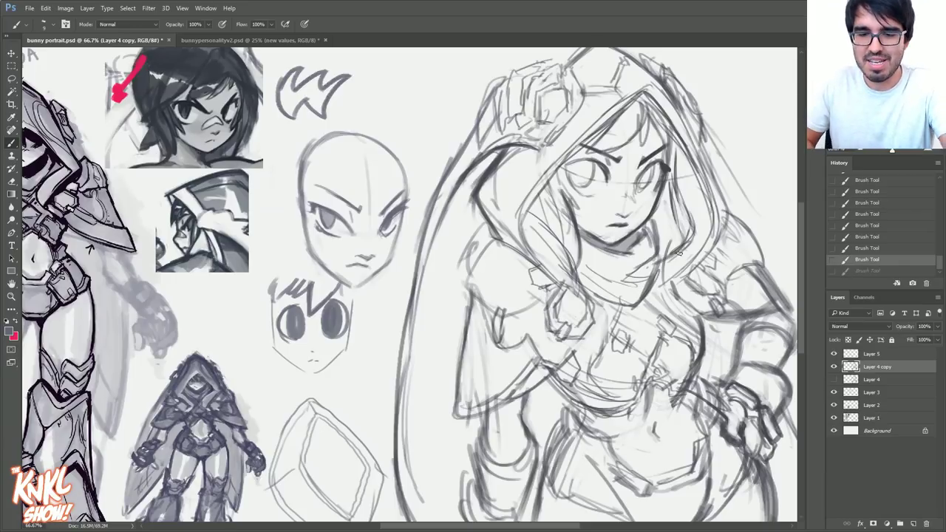
Erase stray lines outside the hood on the side opposite the raised hand and strengthen its outer edge.
mouse_move(707, 149)
left_mouse_down()
mouse_move(708, 171)
mouse_move(731, 149)
mouse_move(712, 136)
mouse_move(750, 209)
mouse_move(705, 109)
left_mouse_up()
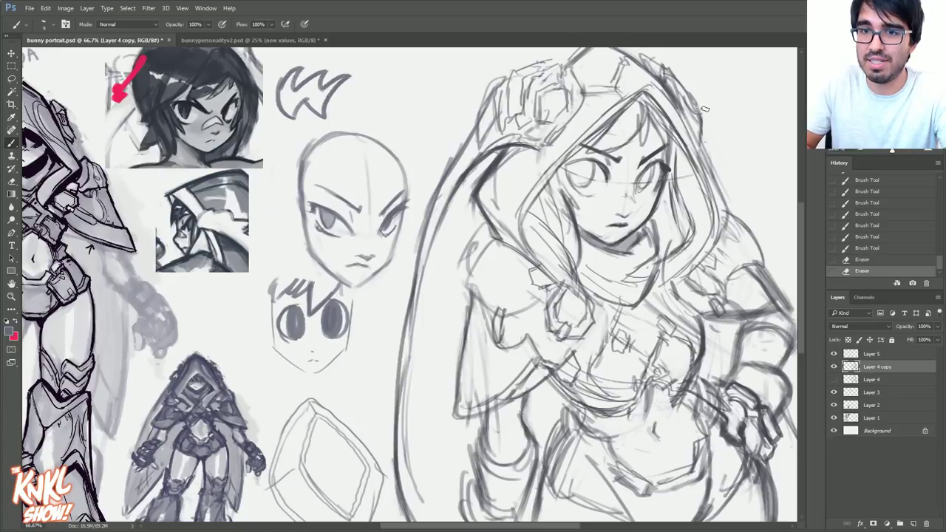
left_click_drag(716, 185, 726, 212)
key("]")
left_click_drag(693, 137, 712, 181)
mouse_move(687, 125)
left_mouse_down()
mouse_move(715, 187)
mouse_move(697, 144)
left_mouse_up()
left_click_drag(675, 102, 711, 176)
left_click_drag(687, 122, 707, 164)
left_click_drag(677, 106, 704, 158)
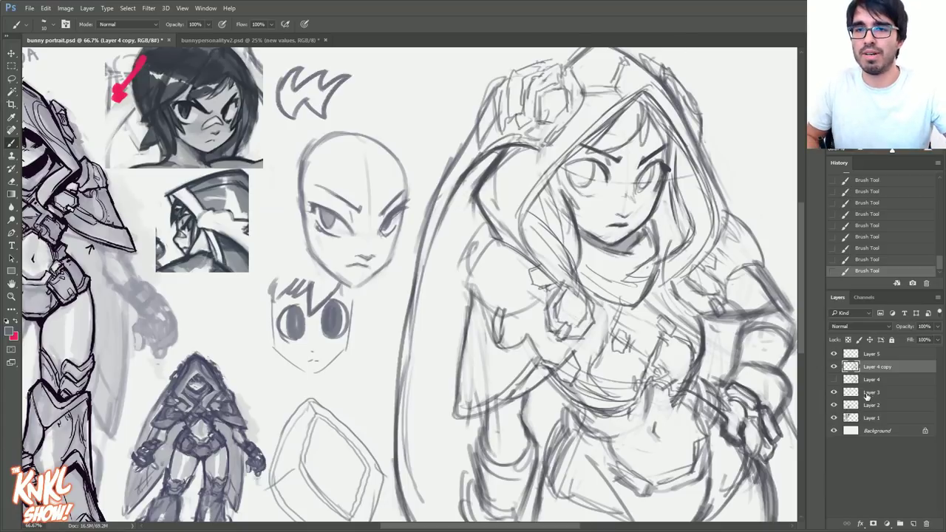
Set the foreground color to a very dark purple.
left_click(9, 331)
left_click(384, 228)
left_click(483, 165)
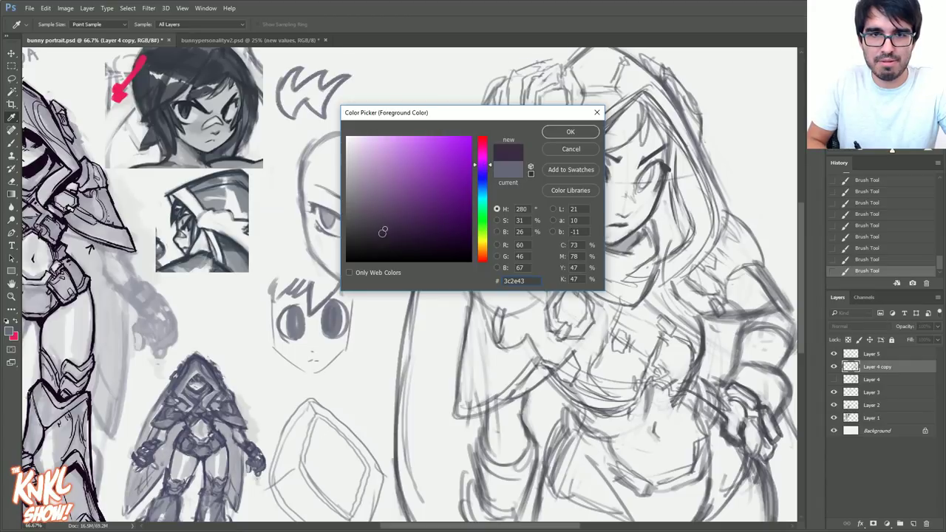
left_click(570, 132)
Recolor the Layer 4 copy lines by filling them with the foreground color at 100% opacity while transparent pixels are locked, and unlock the layer.
left_click(847, 339)
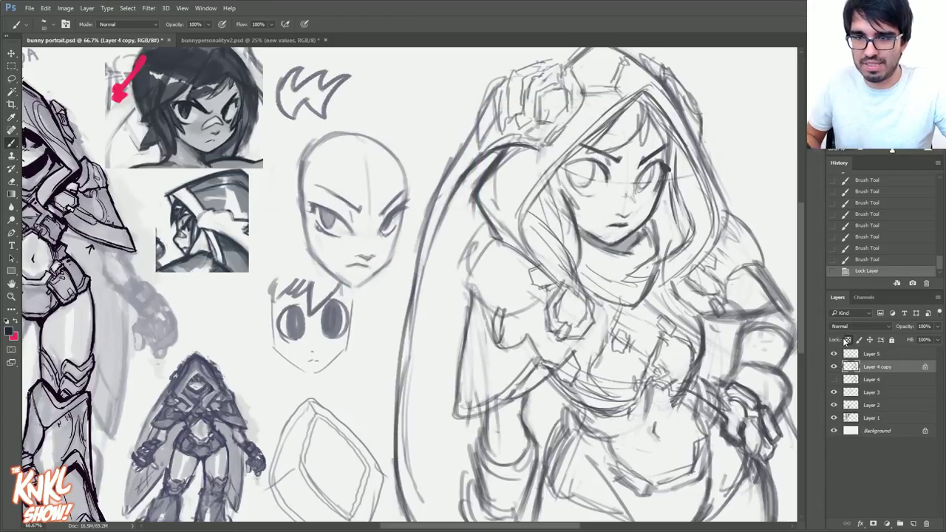
key("ctrl+v")
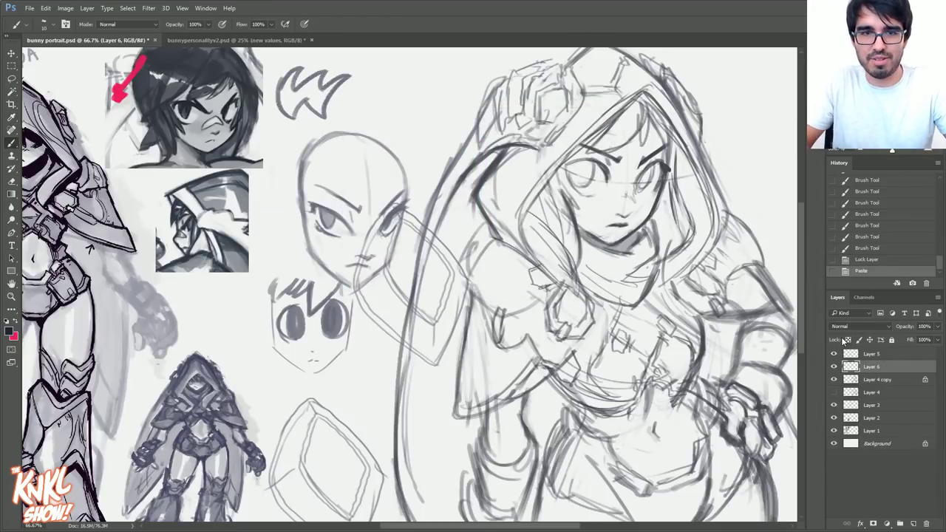
key("ctrl+z")
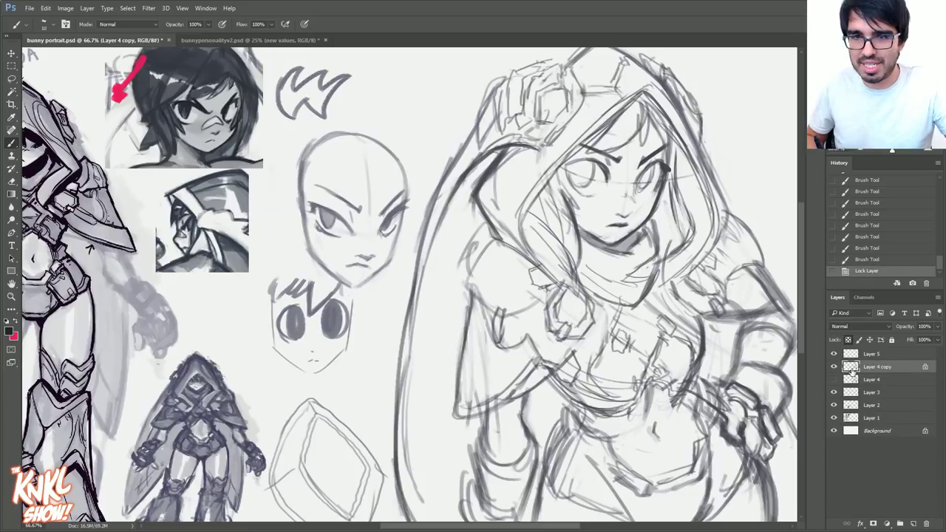
left_click(45, 9)
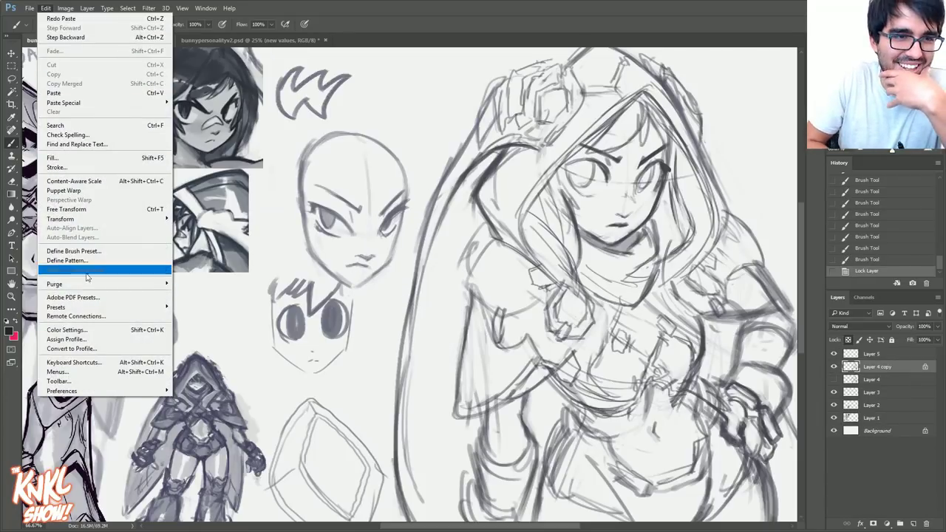
left_click(65, 159)
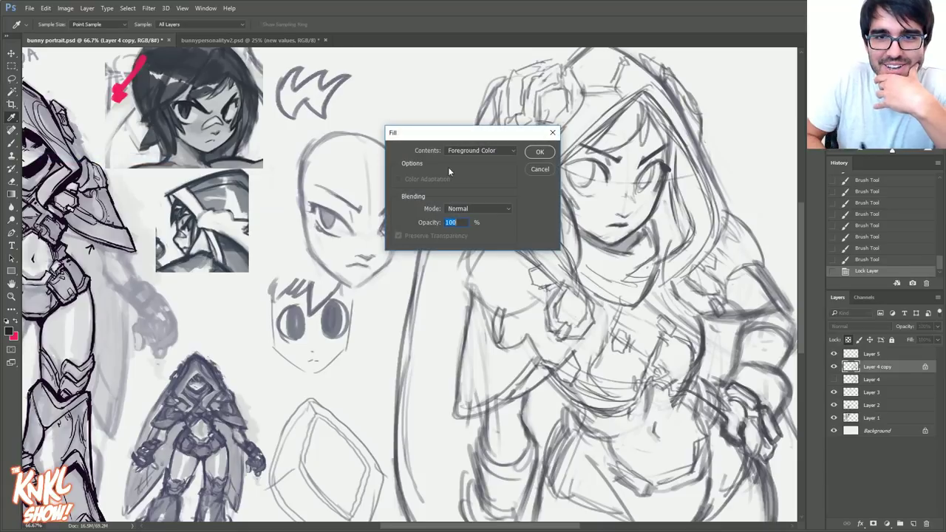
left_click(541, 152)
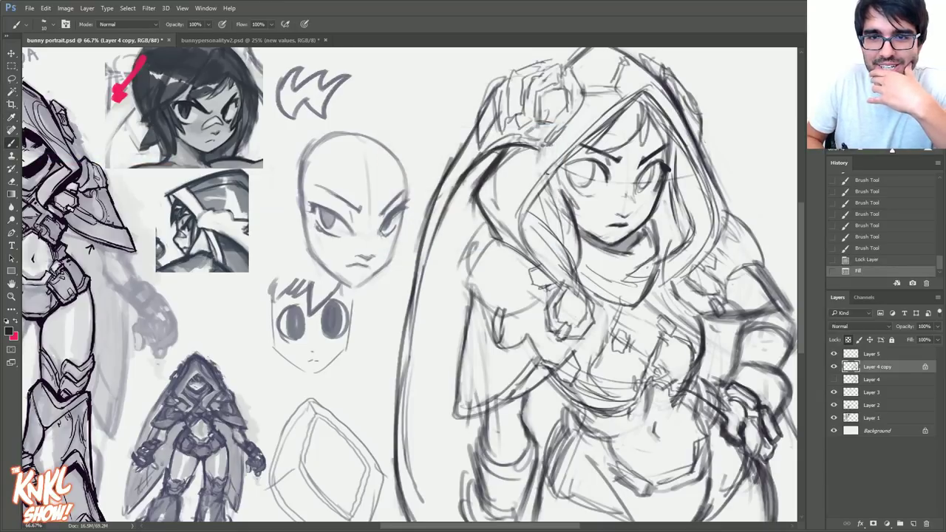
left_click(848, 339)
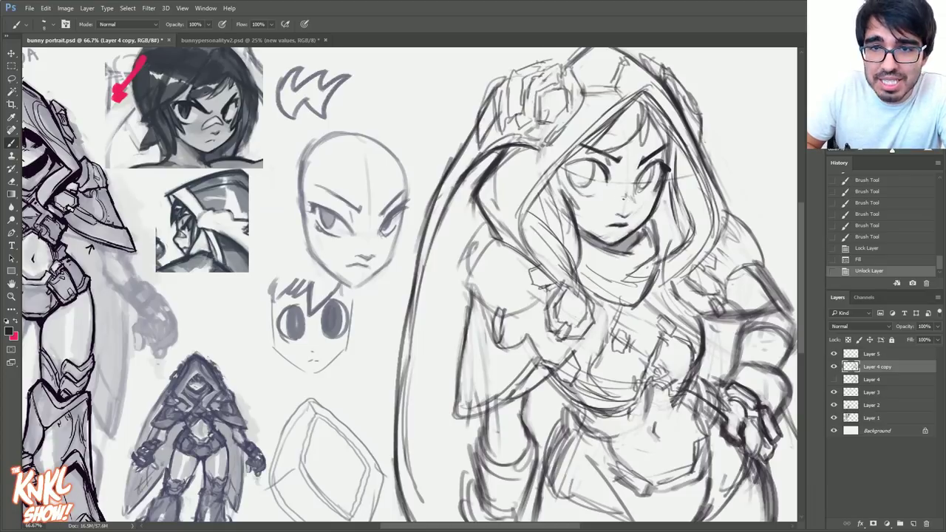
Draw a small adhesive bandage across the hooded character's nose.
mouse_move(621, 198)
left_mouse_down()
mouse_move(631, 200)
mouse_move(615, 204)
left_mouse_up()
left_click_drag(632, 199, 625, 199)
mouse_move(625, 199)
left_mouse_down()
mouse_move(634, 201)
mouse_move(611, 206)
left_mouse_up()
left_click_drag(609, 206, 609, 206)
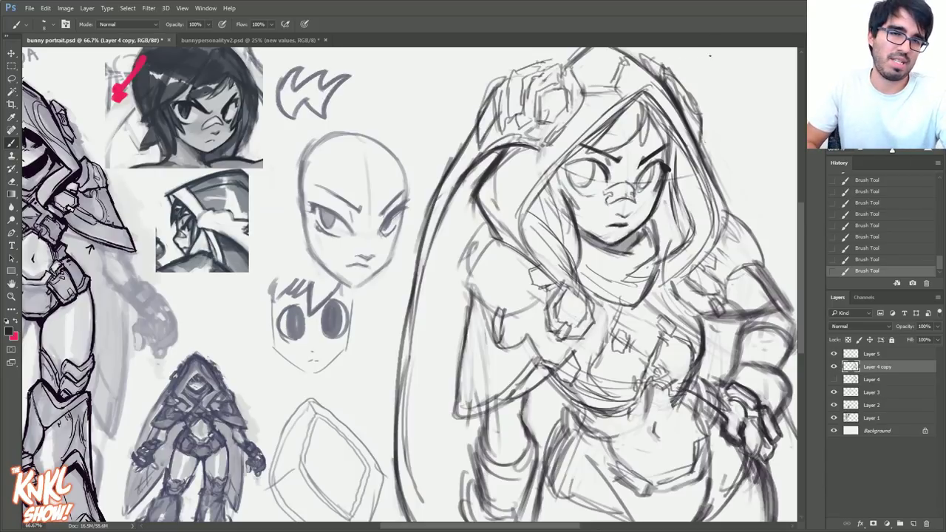
Lasso the nose bandage, scale it down slightly with Free Transform, and deselect it.
key("l")
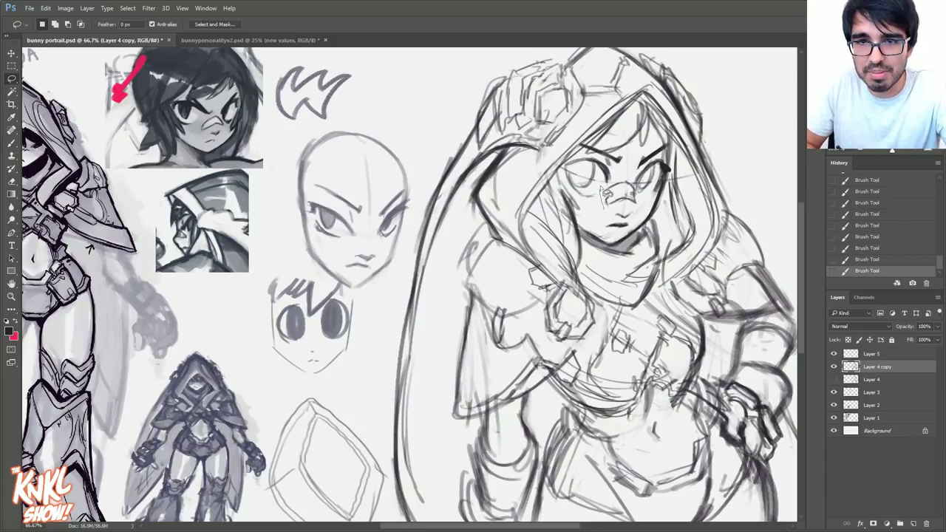
left_click_drag(640, 209, 639, 206)
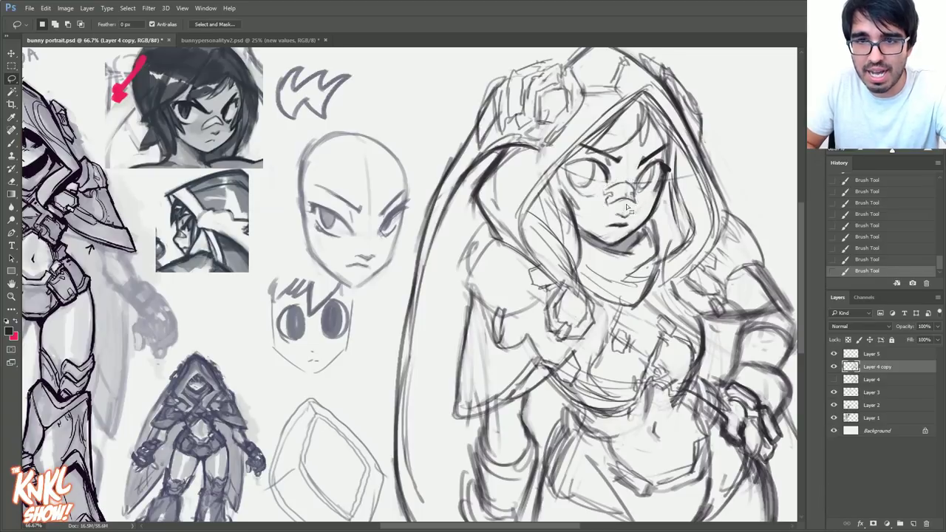
key("ctrl+t")
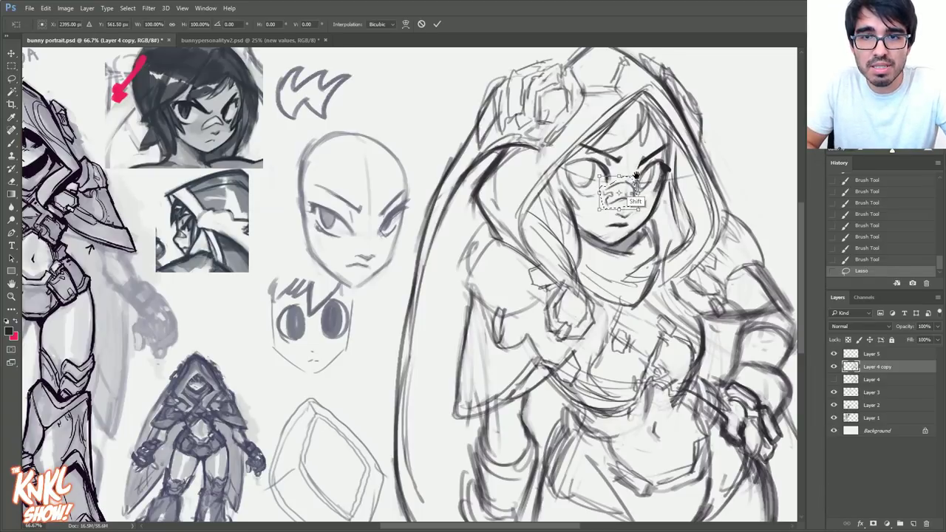
mouse_move(639, 178)
left_mouse_down()
mouse_move(630, 197)
mouse_move(622, 187)
left_mouse_up()
key("Return")
key("ctrl+d")
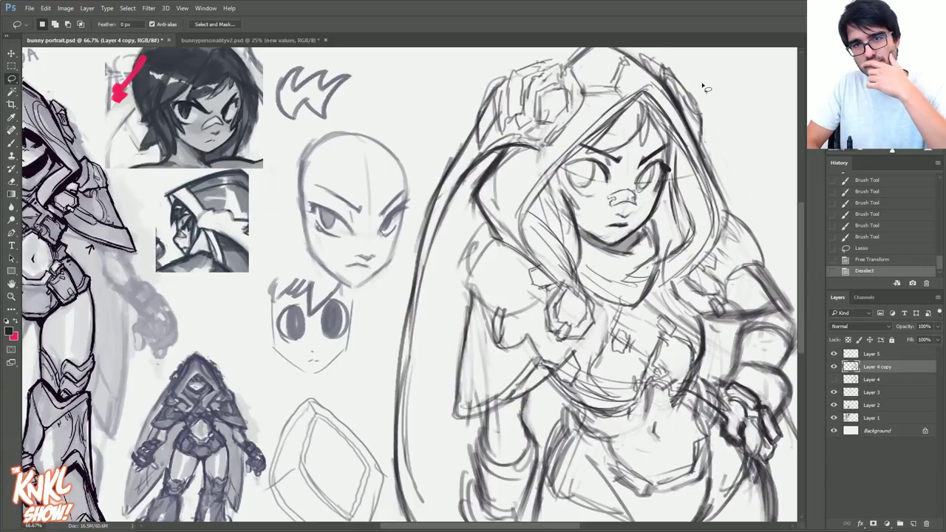
Draw darker lash and outline strokes around the character's larger, nearer eye.
key("b")
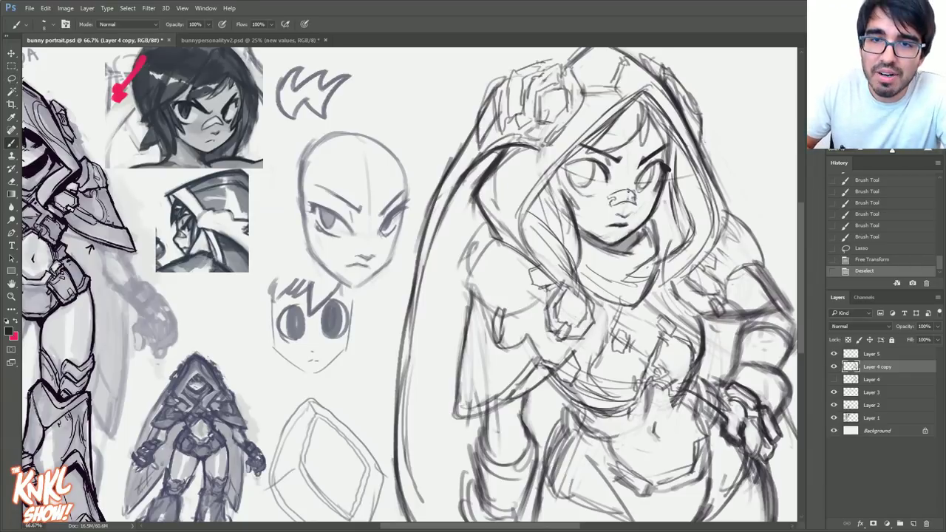
mouse_move(612, 193)
left_mouse_down()
mouse_move(610, 203)
mouse_move(578, 192)
left_mouse_up()
mouse_move(571, 183)
left_mouse_down()
mouse_move(587, 197)
mouse_move(566, 164)
left_mouse_up()
left_click_drag(568, 171, 592, 161)
Shade the irises of both eyes in grey, adjusting the brush size as needed.
key("[")
key("[")
key("]")
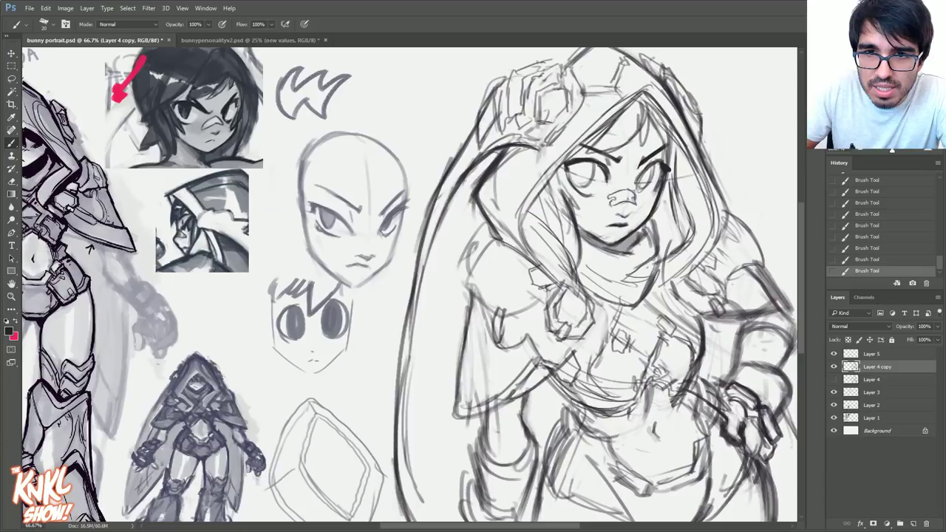
key("bracketright")
key("bracketright")
mouse_move(591, 158)
left_mouse_down()
mouse_move(571, 174)
mouse_move(590, 166)
mouse_move(648, 168)
left_mouse_up()
key("bracketleft")
key("bracketleft")
key("bracketleft")
key("bracketleft")
key("bracketleft")
key("bracketleft")
key("bracketleft")
left_click_drag(582, 164, 581, 175)
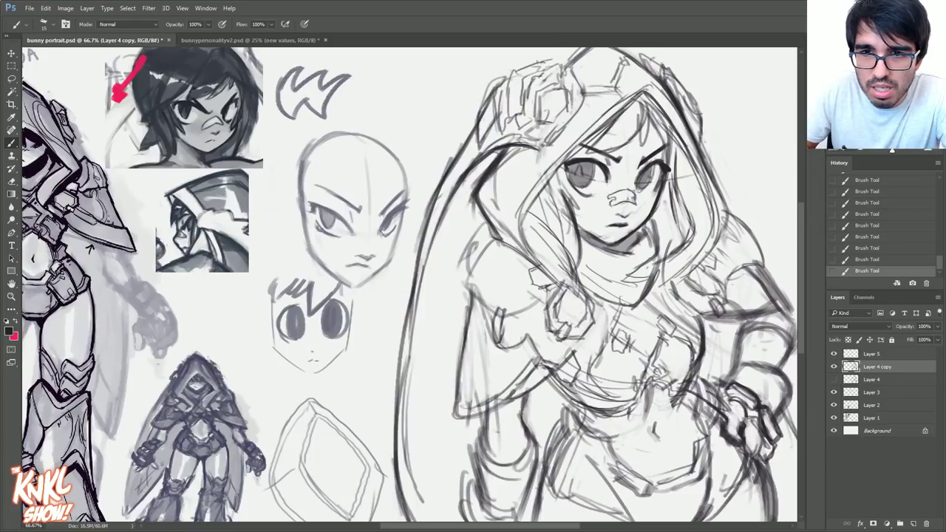
left_click_drag(645, 171, 644, 179)
Darken the shading of both irises with a size 25 brush.
key("bracketright")
key("bracketright")
key("bracketright")
key("bracketright")
key("bracketright")
left_click_drag(573, 169, 589, 170)
left_click_drag(646, 177, 650, 172)
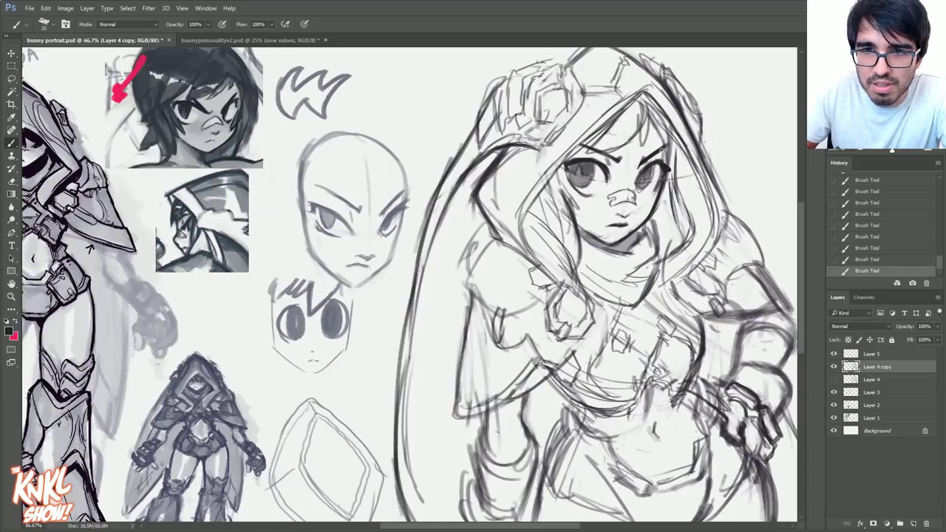
key("bracketleft")
key("bracketleft")
key("bracketleft")
key("bracketleft")
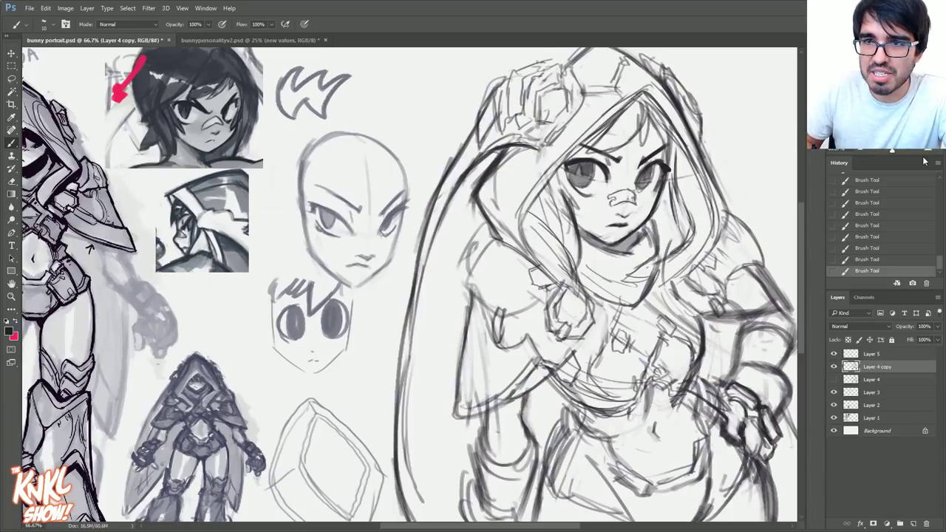
key("ctrl+plus")
left_click_drag(792, 166, 655, 207)
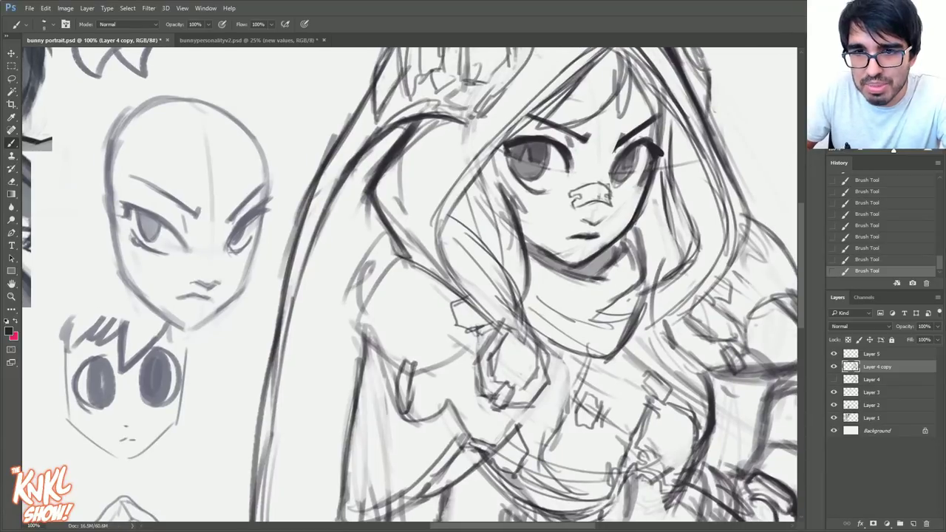
key("ctrl+equal")
key("ctrl+minus")
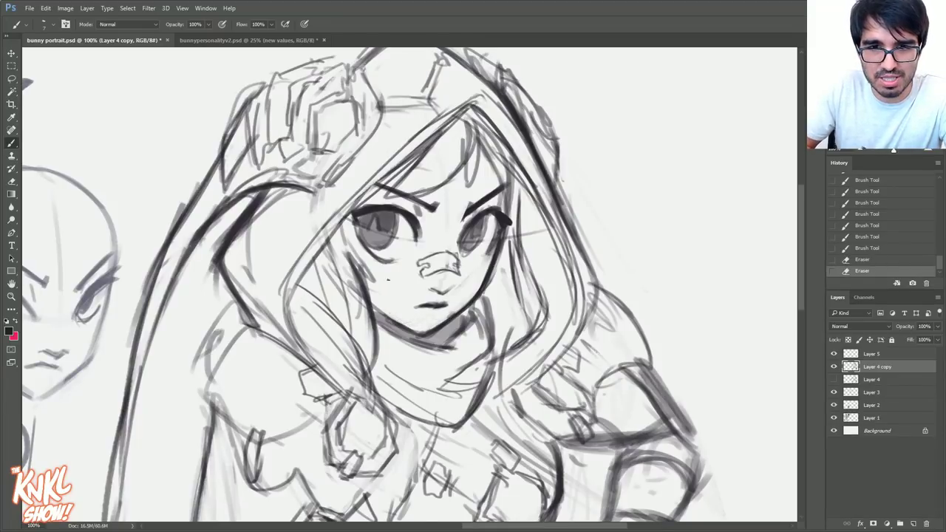
left_click_drag(392, 297, 411, 296)
left_click_drag(403, 292, 404, 302)
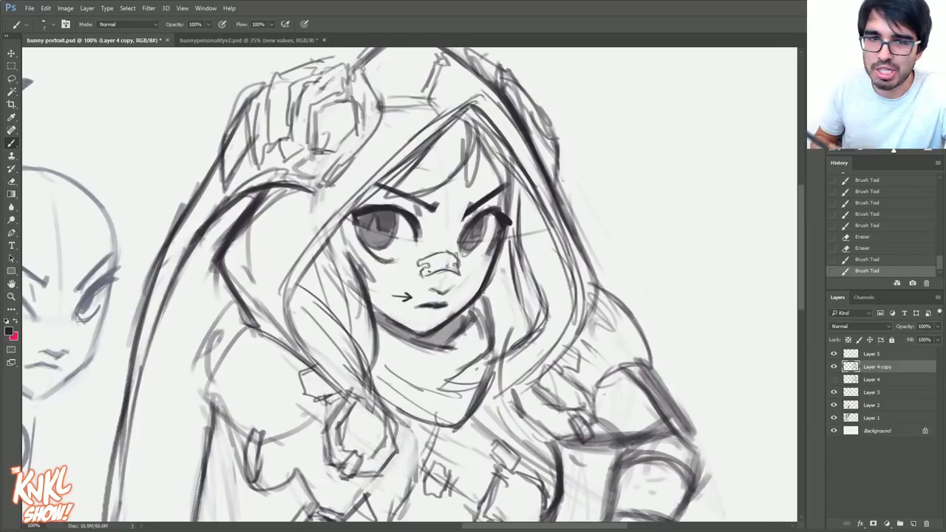
left_click(869, 258)
left_click(869, 249)
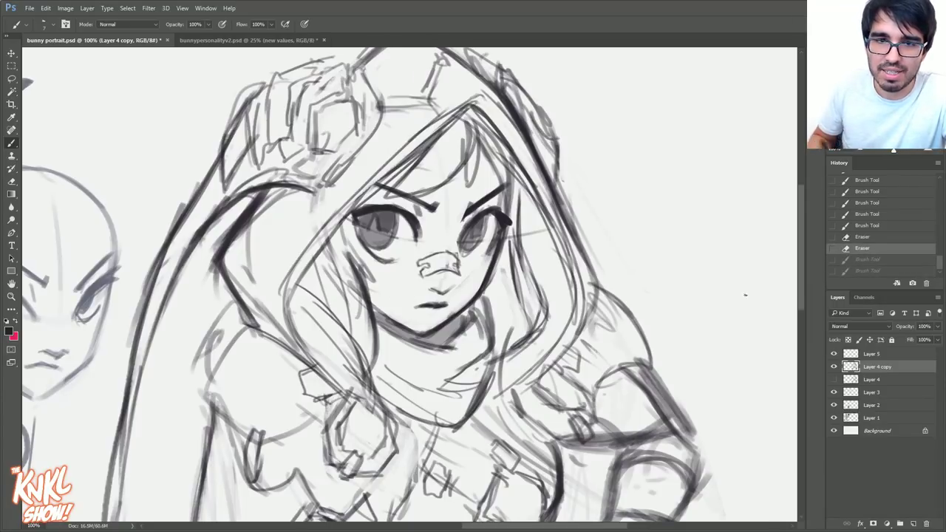
Lasso a loose selection around the character's mouth.
key("ctrl+plus")
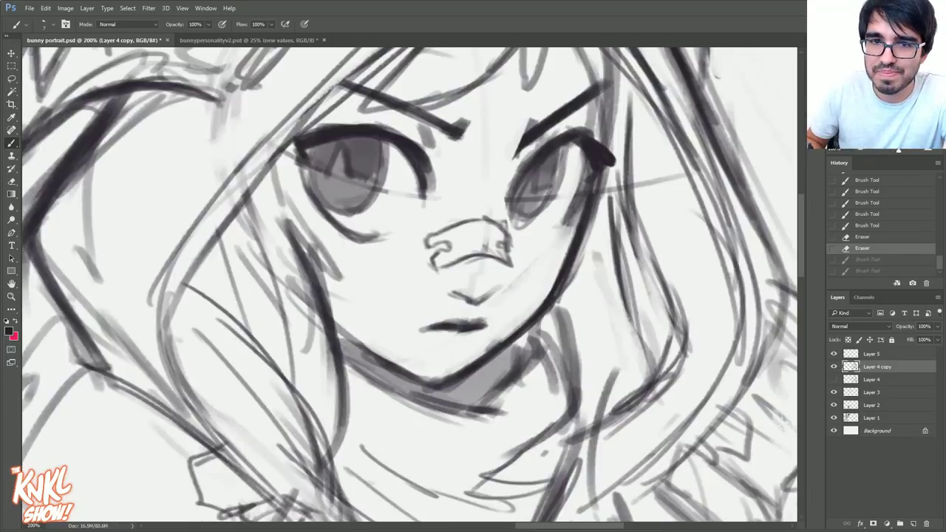
key("l")
mouse_move(475, 295)
left_mouse_down()
mouse_move(518, 263)
mouse_move(455, 255)
mouse_move(439, 290)
left_mouse_up()
mouse_move(439, 290)
left_mouse_down()
mouse_move(481, 294)
mouse_move(473, 269)
left_mouse_up()
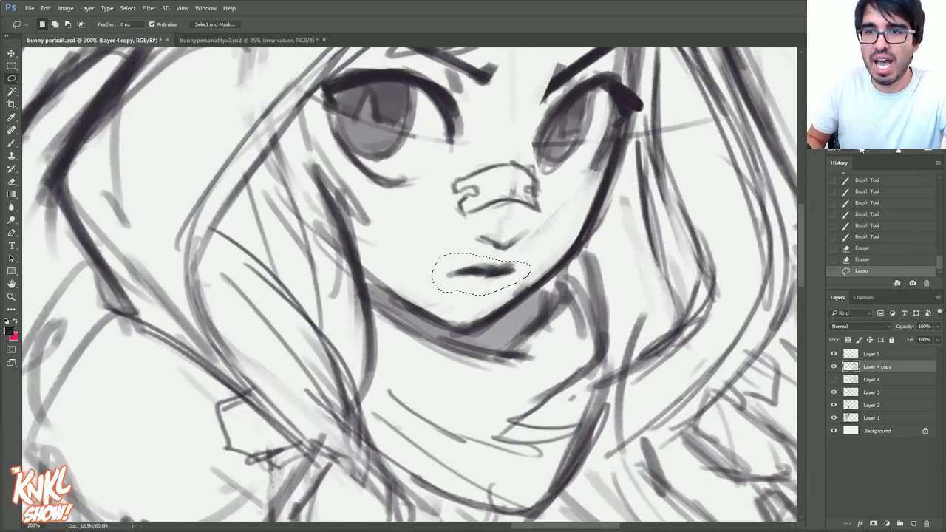
key("ctrl+minus")
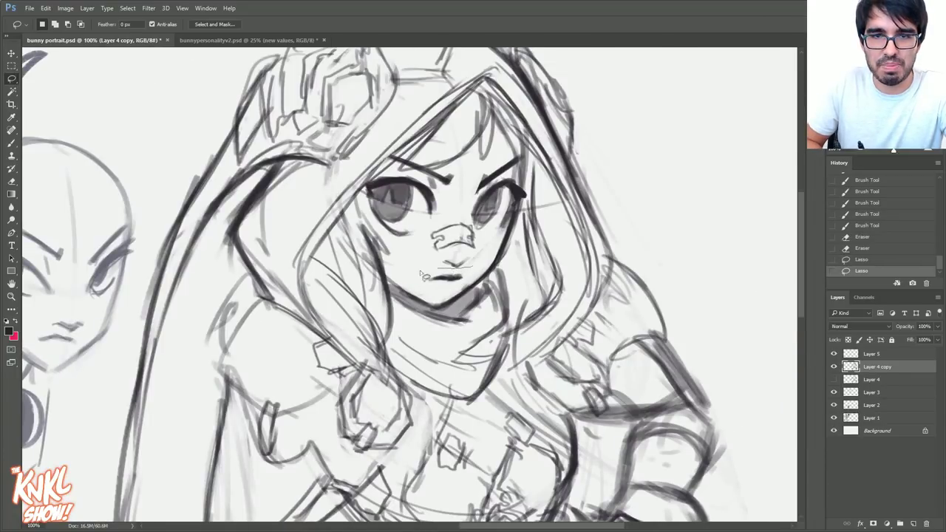
left_click_drag(474, 269, 473, 275)
Try shifting the selected mouth slightly with the selection outline hidden, and revert the move.
key("v")
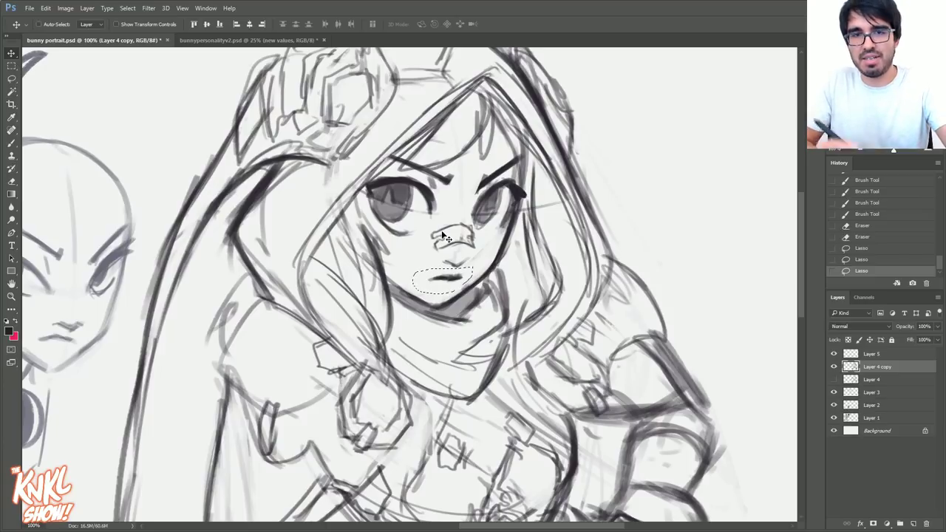
key("ctrl")
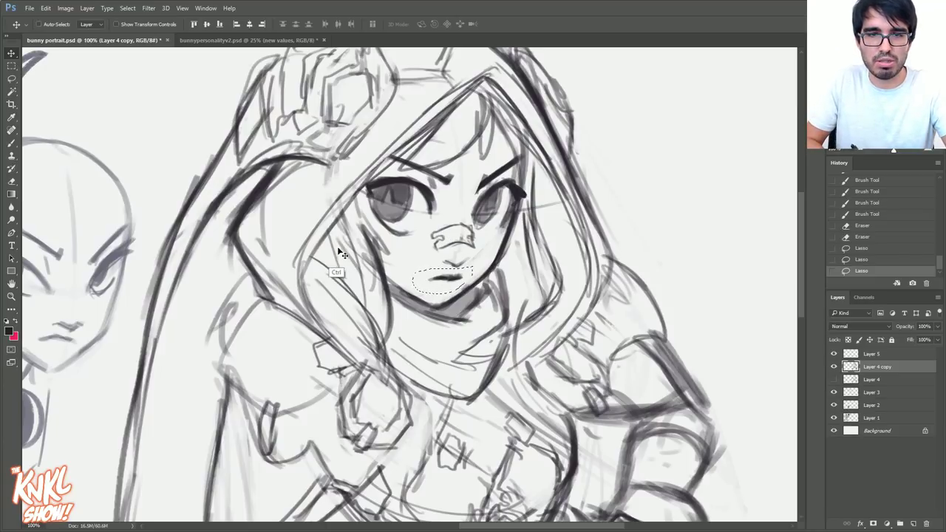
key("ctrl+h")
left_click_drag(451, 279, 443, 272)
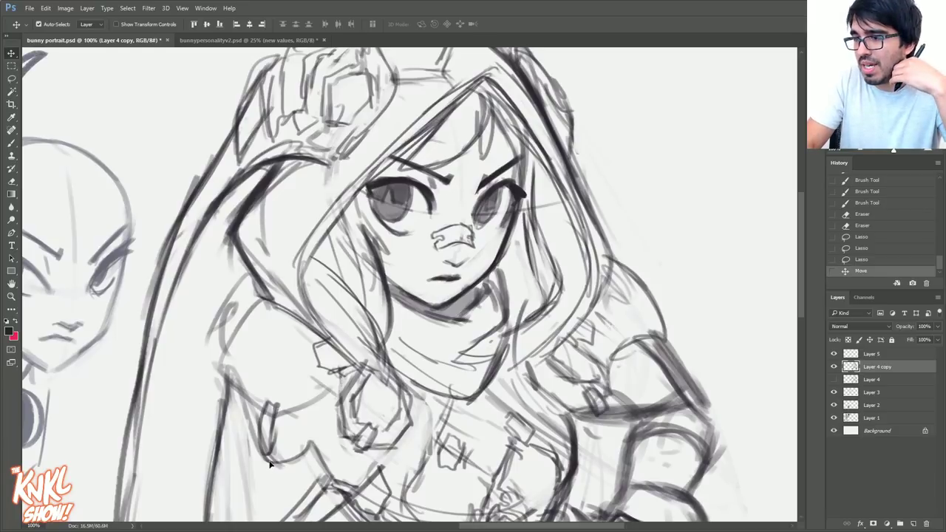
key("Right")
key("Right")
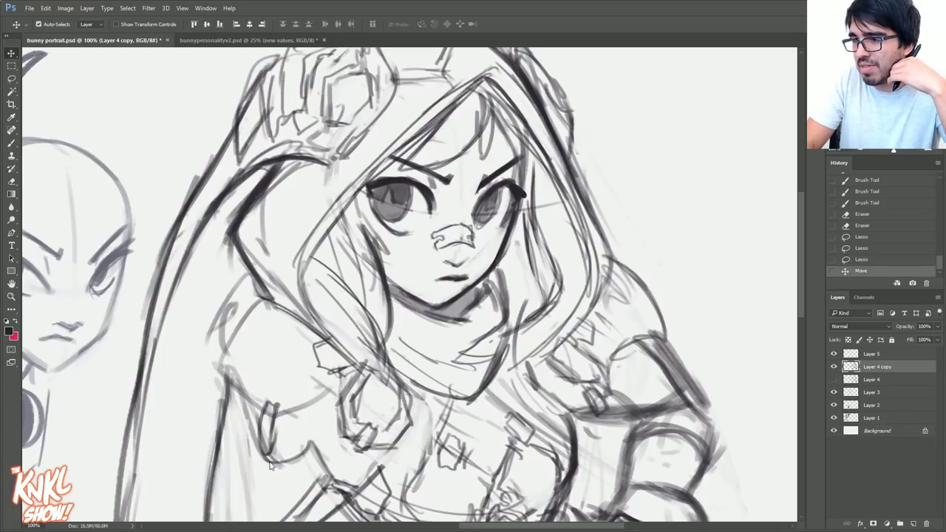
key("shift+Left")
key("shift+Left")
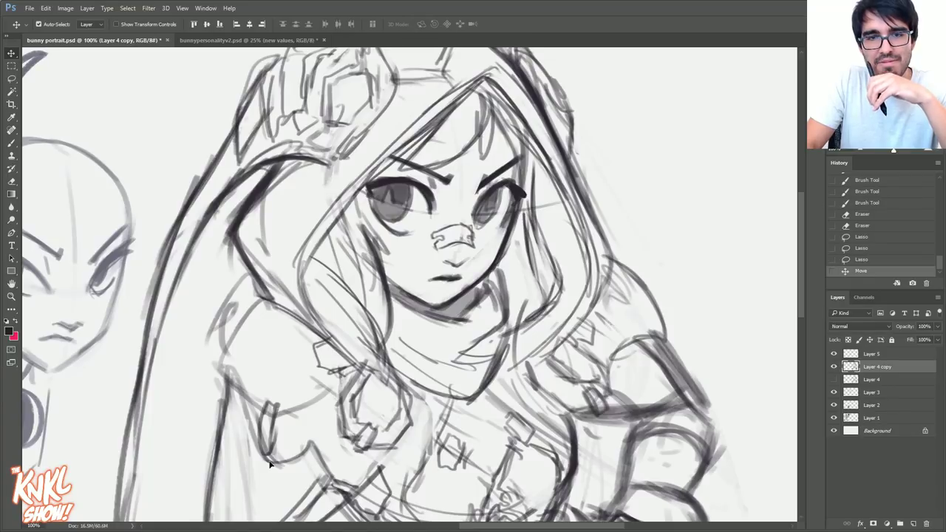
left_click(860, 260)
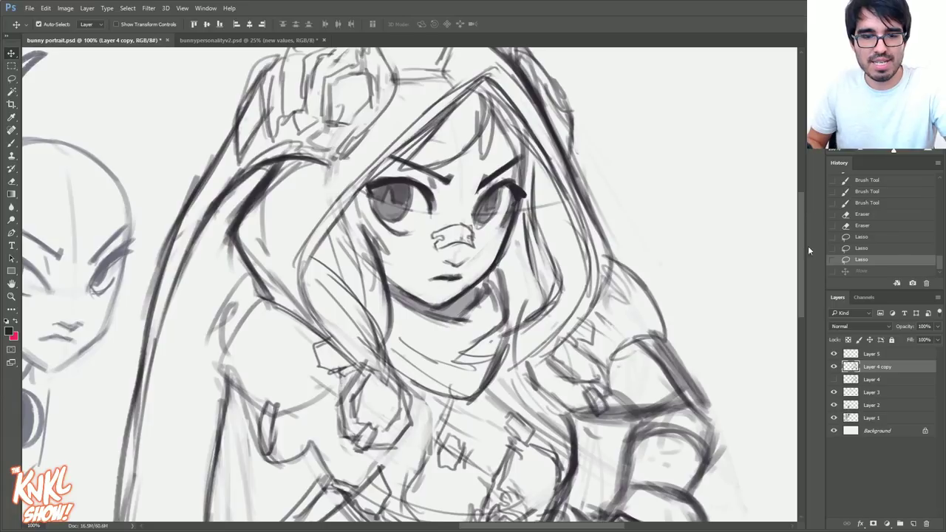
Try outlining the lower edge of the larger eye's iris, toggling the visibility of Layer 4 copy as a check.
key("b")
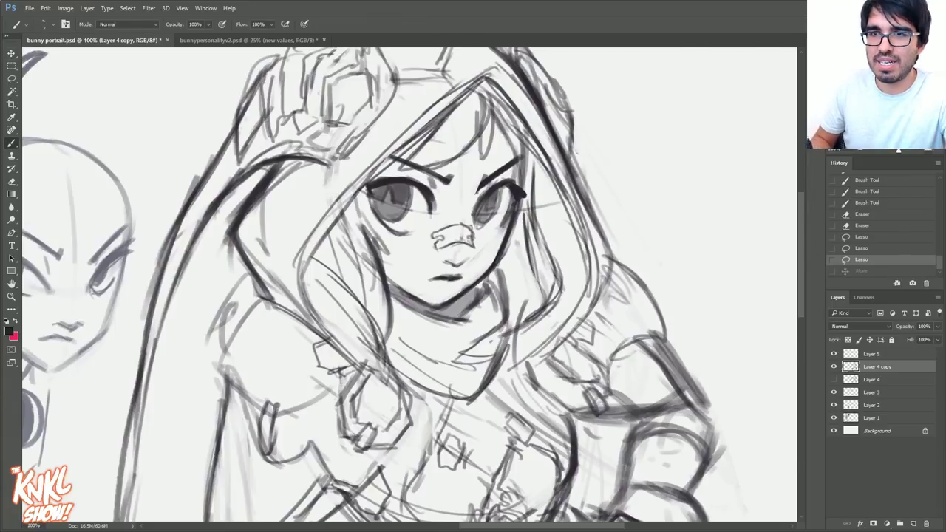
key("ctrl+plus")
left_click_drag(376, 145, 323, 198)
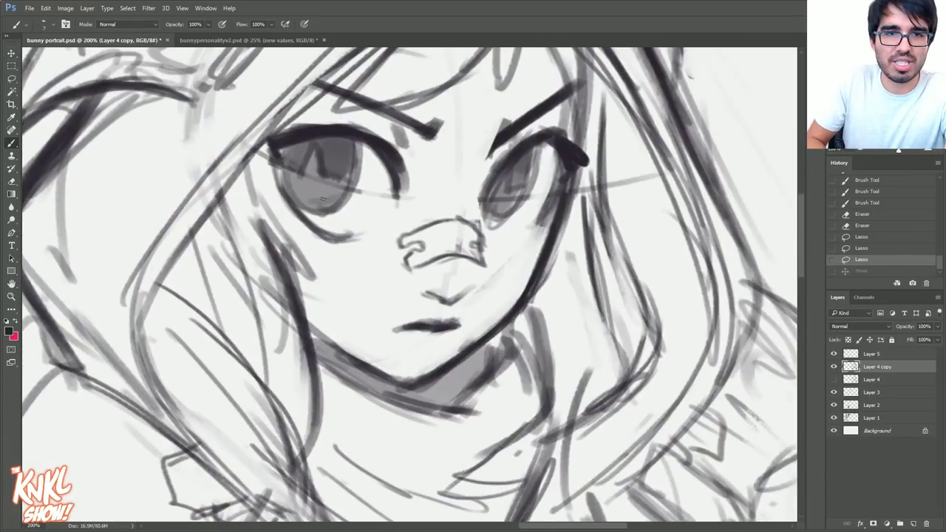
left_click(834, 366)
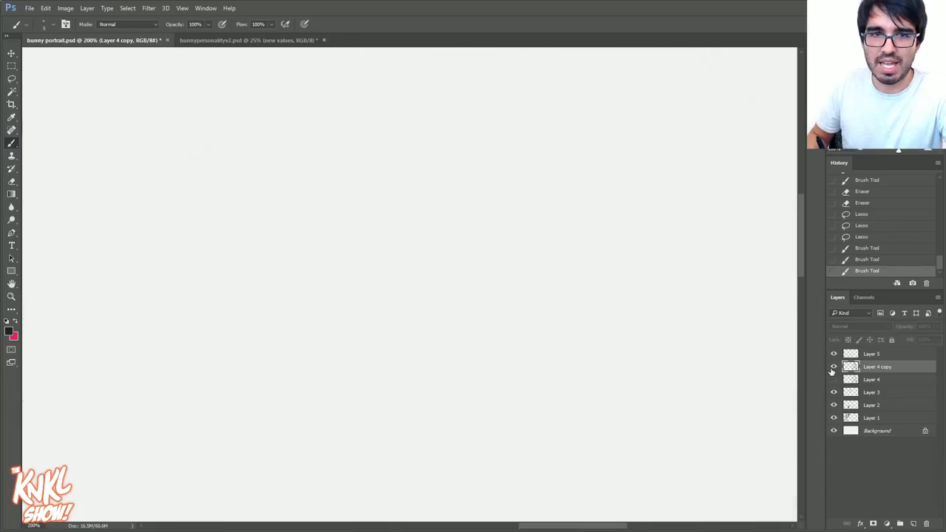
left_click(833, 370)
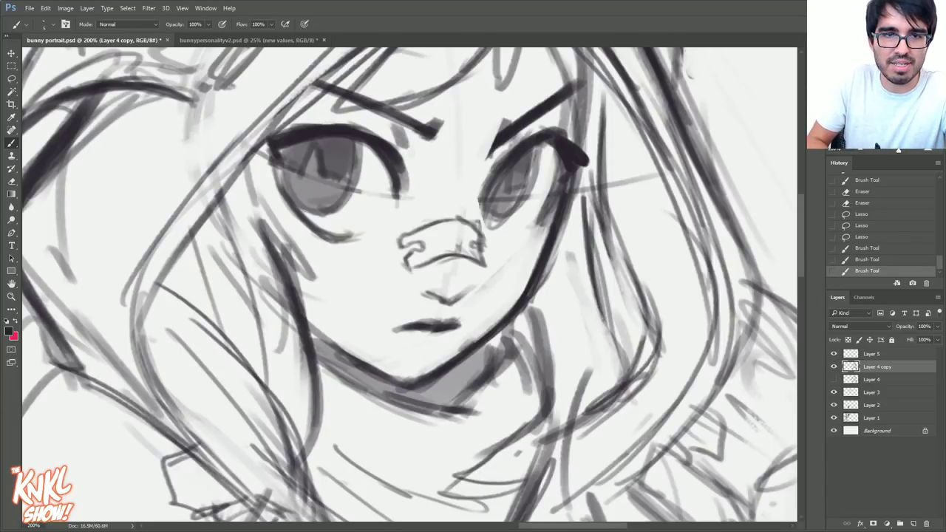
left_click_drag(294, 201, 322, 214)
left_click_drag(322, 215, 341, 221)
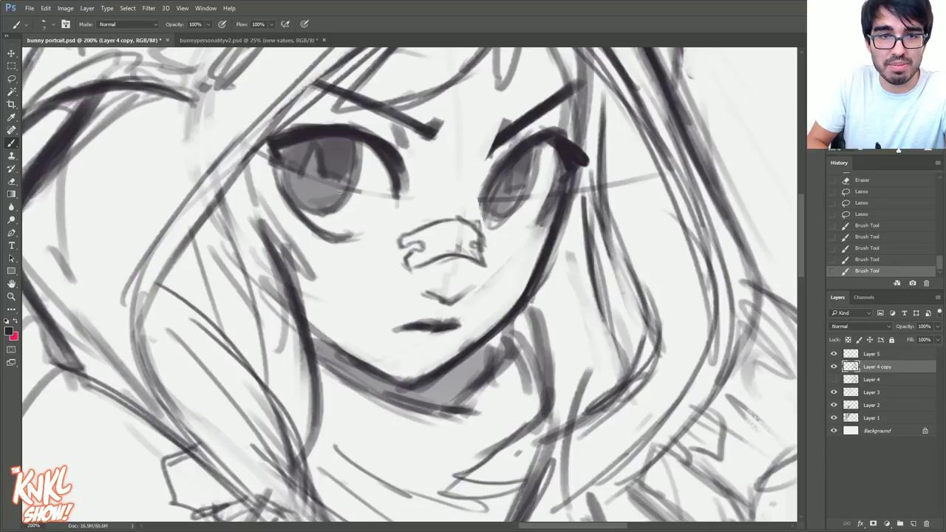
left_click(873, 260)
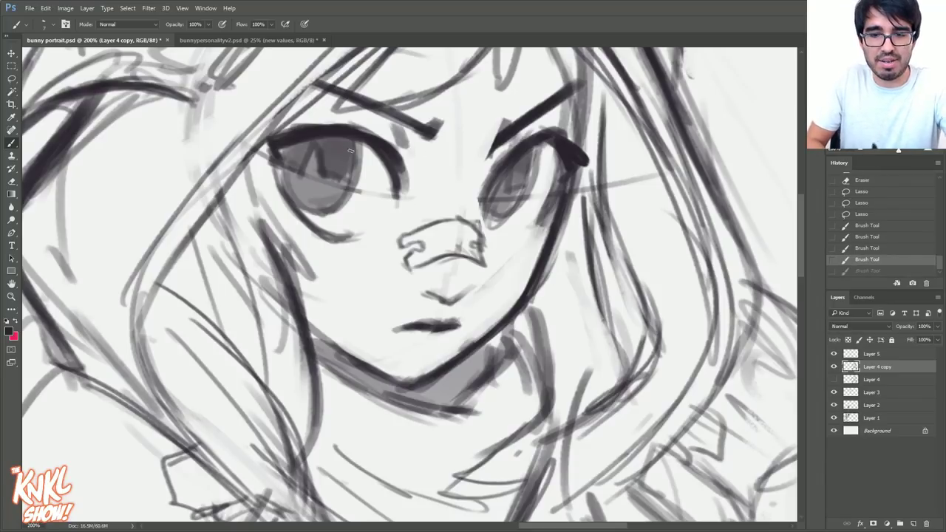
left_click(320, 212)
left_click(321, 212)
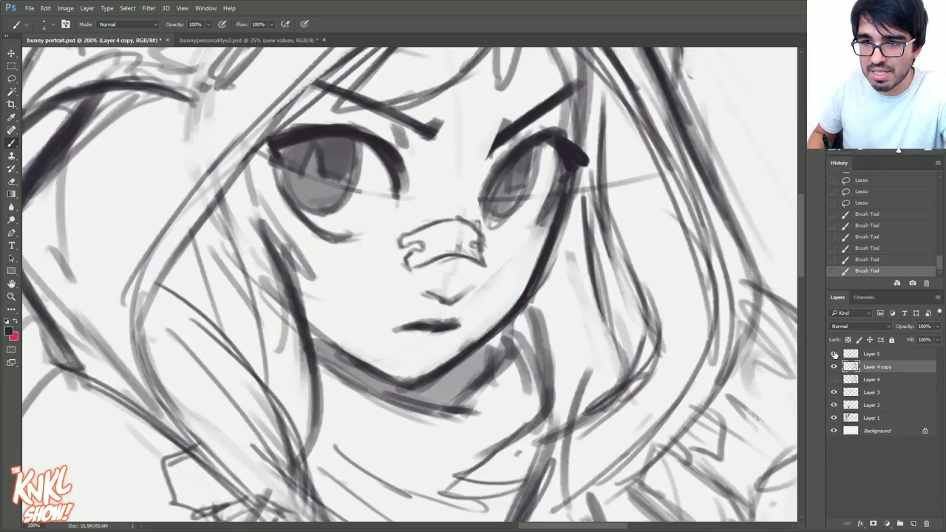
left_click(834, 368)
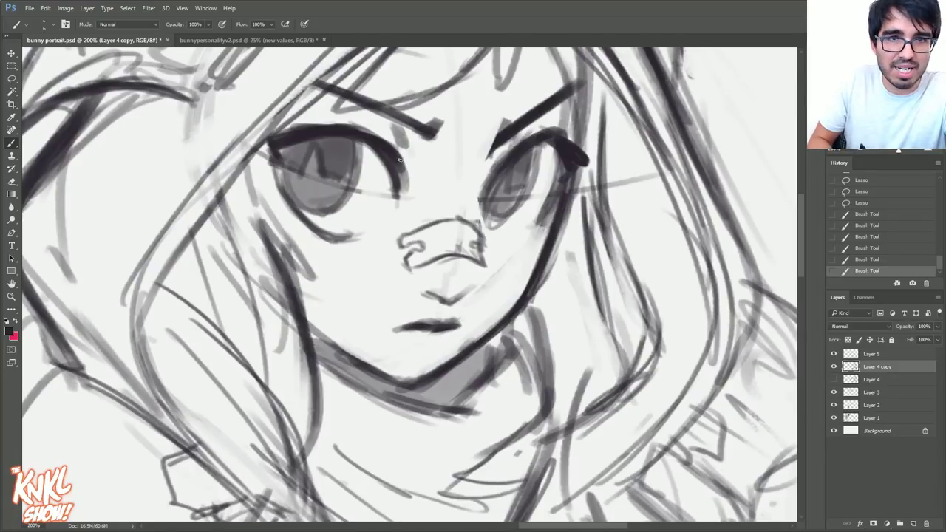
Clear the hidden selection and outline the irises of both eyes with dark brush strokes.
key("l")
left_click_drag(442, 184, 446, 180)
key("ctrl+d")
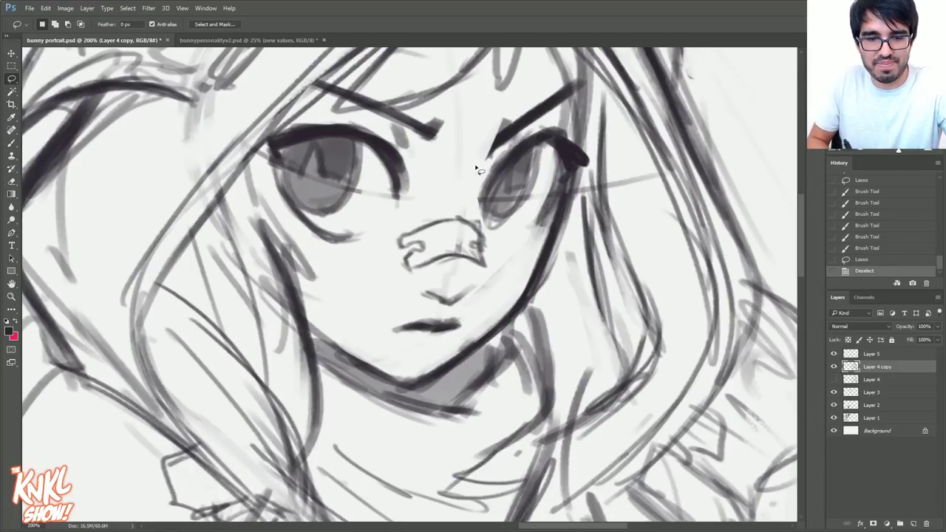
key("b")
mouse_move(292, 201)
left_mouse_down()
mouse_move(321, 215)
mouse_move(347, 190)
mouse_move(359, 208)
mouse_move(355, 148)
left_mouse_up()
left_click_drag(345, 181, 352, 143)
left_click_drag(484, 204, 493, 224)
mouse_move(490, 222)
left_mouse_down()
mouse_move(522, 205)
mouse_move(509, 220)
mouse_move(535, 148)
mouse_move(535, 162)
left_mouse_up()
left_click_drag(534, 182, 537, 147)
left_click_drag(513, 219, 537, 153)
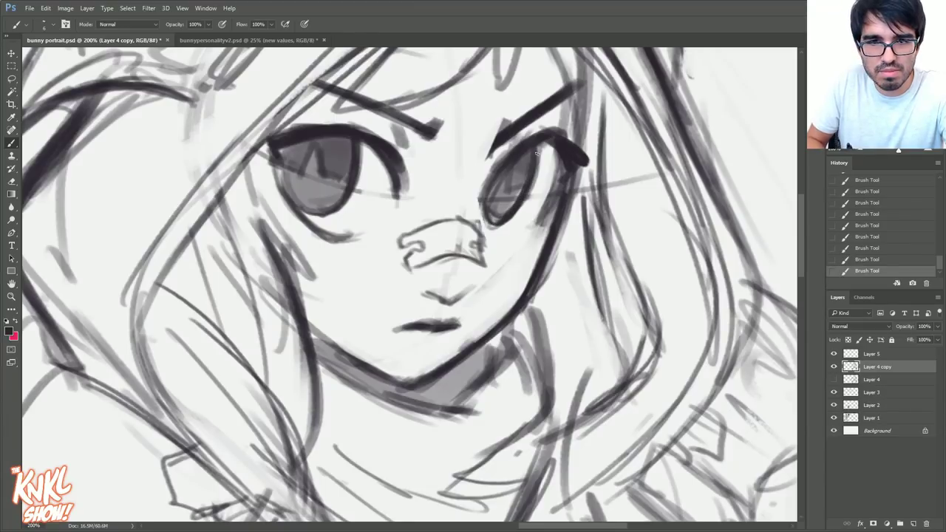
Touch up the nose's underside and erase stray marks around the nose and down toward the chin.
mouse_move(459, 240)
left_mouse_down()
mouse_move(452, 247)
mouse_move(458, 240)
left_mouse_up()
mouse_move(424, 287)
left_mouse_down()
mouse_move(457, 303)
mouse_move(482, 272)
mouse_move(439, 282)
mouse_move(453, 273)
mouse_move(443, 294)
left_mouse_up()
key("e")
left_click_drag(433, 291, 449, 303)
key("e")
mouse_move(452, 287)
left_mouse_down()
mouse_move(473, 284)
mouse_move(456, 264)
mouse_move(470, 306)
mouse_move(433, 365)
left_mouse_up()
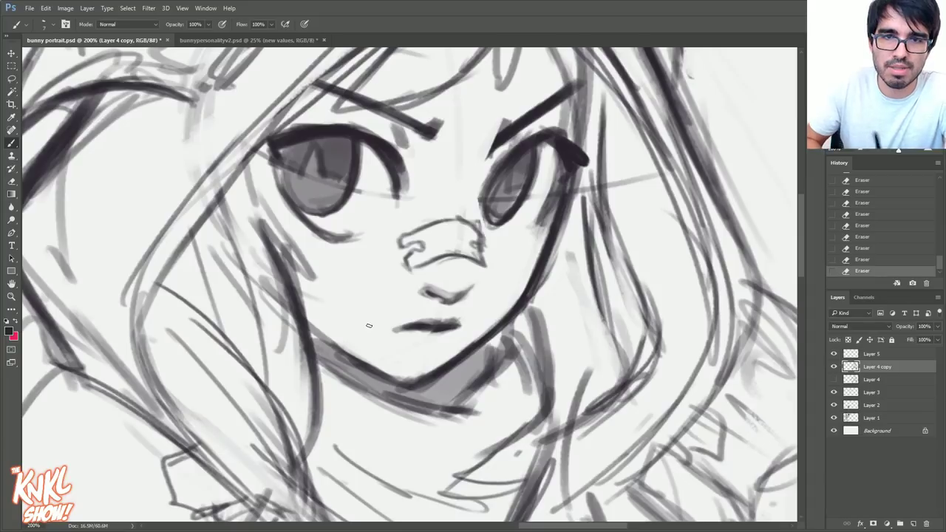
Thicken the mouth with dark strokes, enlarge the brush to size 25, and erase the rough edges around the lips.
left_click_drag(430, 323, 439, 319)
left_click_drag(427, 323, 443, 321)
left_click_drag(431, 323, 464, 321)
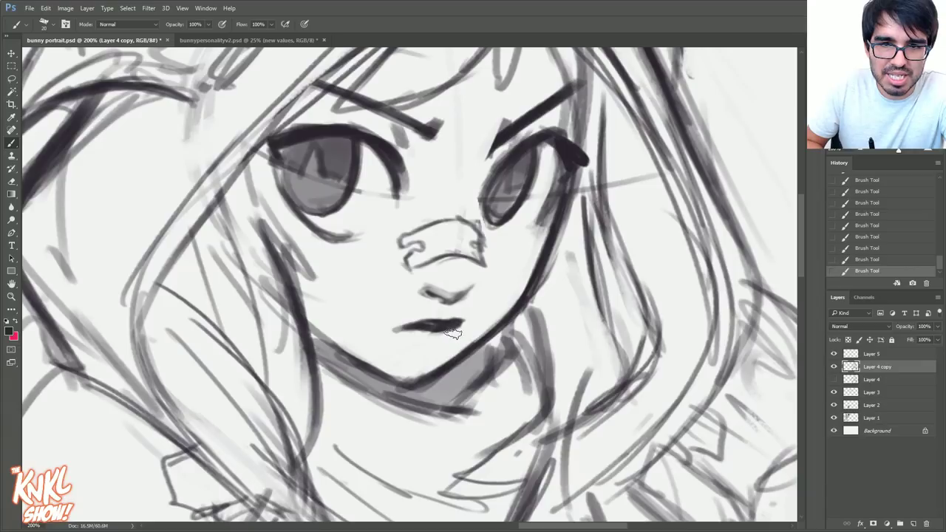
key("bracketright")
key("bracketright")
key("bracketright")
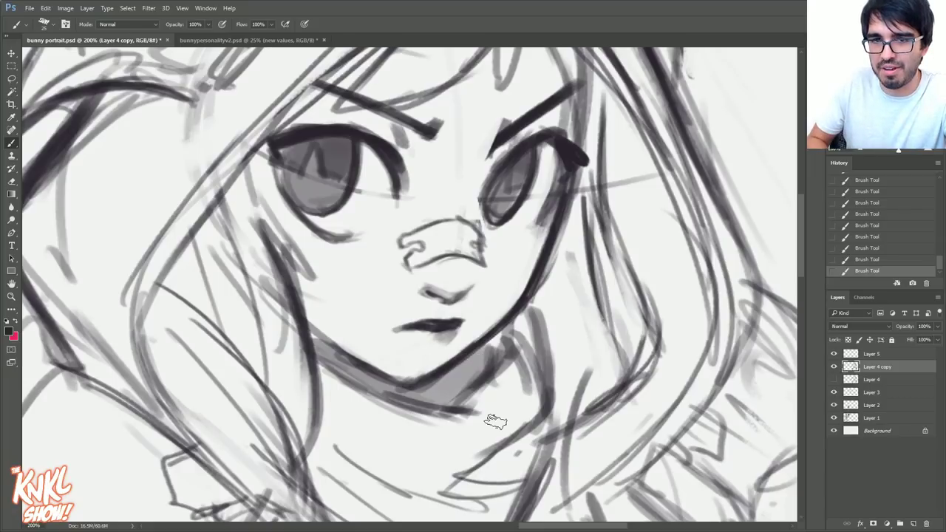
key("e")
mouse_move(428, 336)
left_mouse_down()
mouse_move(451, 344)
mouse_move(471, 322)
left_mouse_up()
left_click(470, 321)
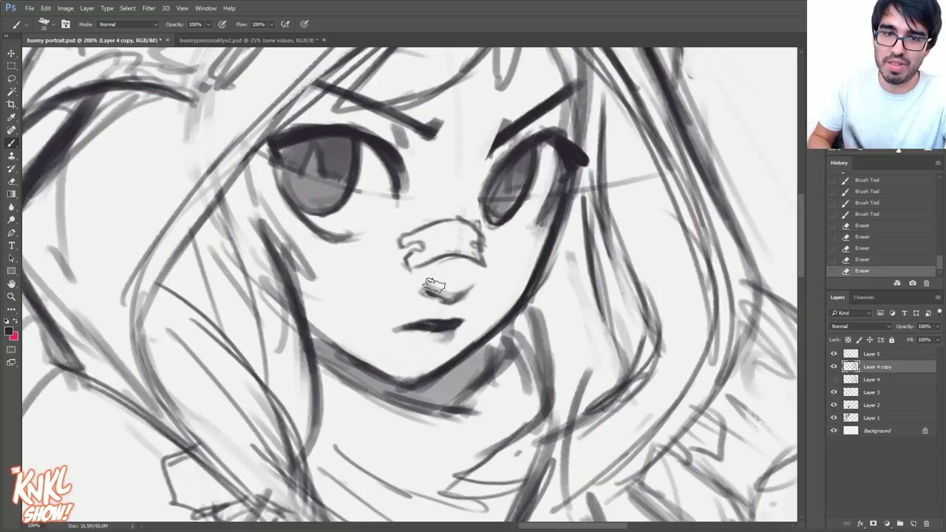
Try erasing the mouth and redrawing it as a downturned curve with a smaller brush.
mouse_move(392, 330)
left_mouse_down()
mouse_move(445, 336)
mouse_move(403, 331)
mouse_move(445, 321)
mouse_move(460, 328)
left_mouse_up()
key("bracketleft")
key("bracketleft")
key("bracketleft")
key("bracketleft")
mouse_move(432, 322)
left_mouse_down()
mouse_move(460, 328)
mouse_move(445, 328)
left_mouse_up()
mouse_move(410, 327)
left_mouse_down()
mouse_move(455, 327)
mouse_move(391, 327)
left_mouse_up()
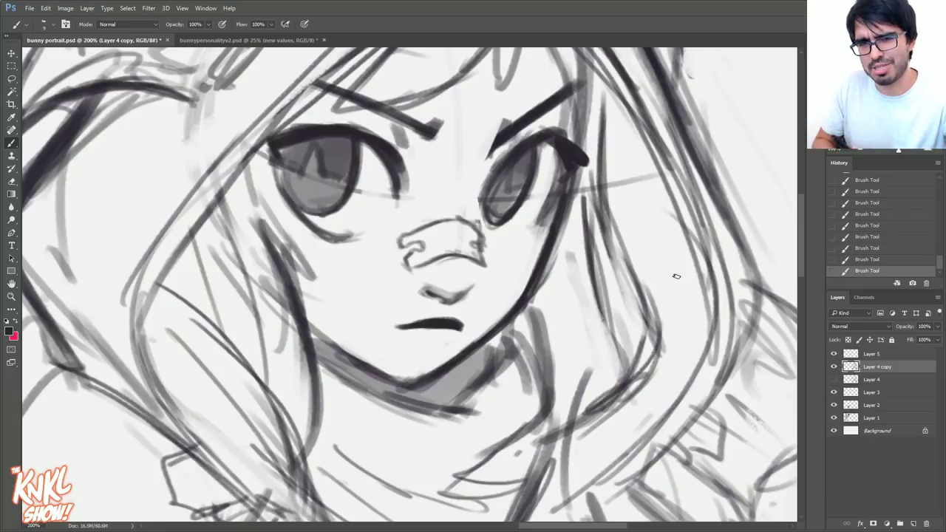
Step back through the history to restore the mouth shape from before the redraw.
left_click(880, 238)
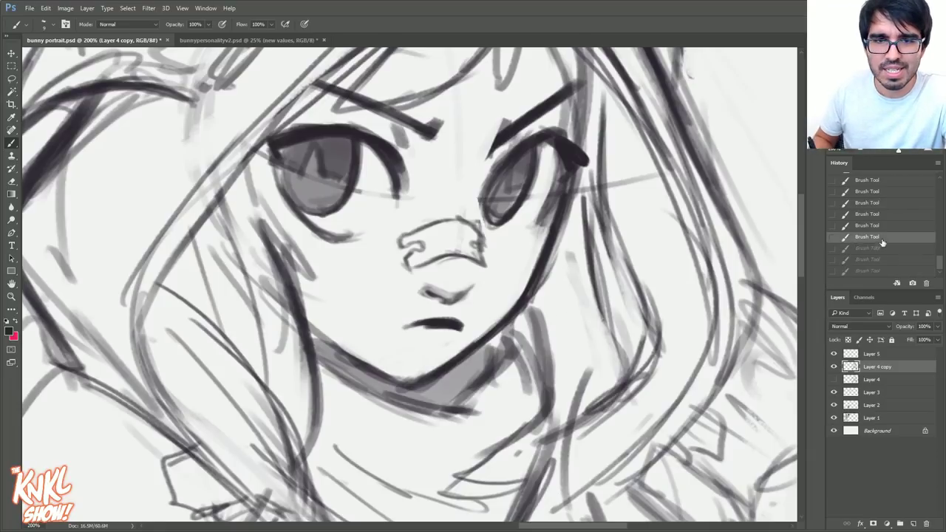
left_click(883, 215)
scroll(894, 250, "up", 2)
left_click(889, 263)
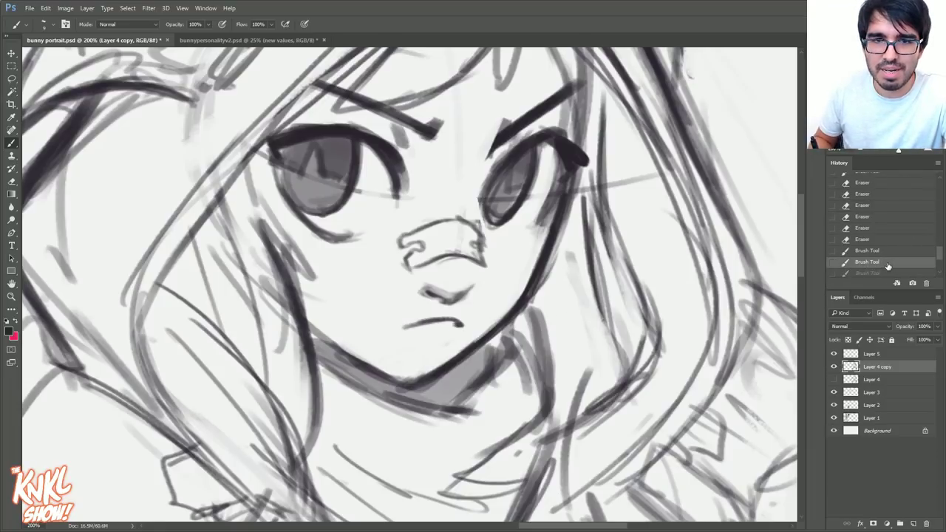
left_click(871, 238)
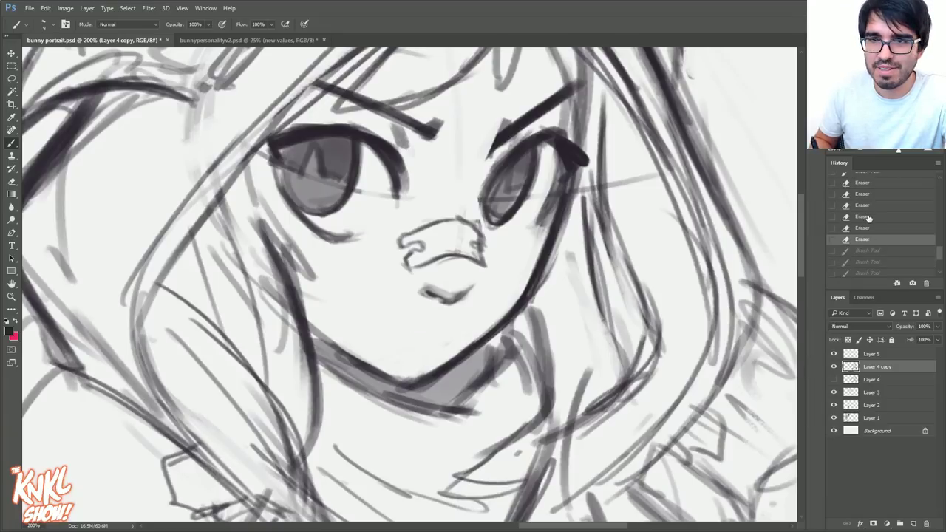
left_click(868, 216)
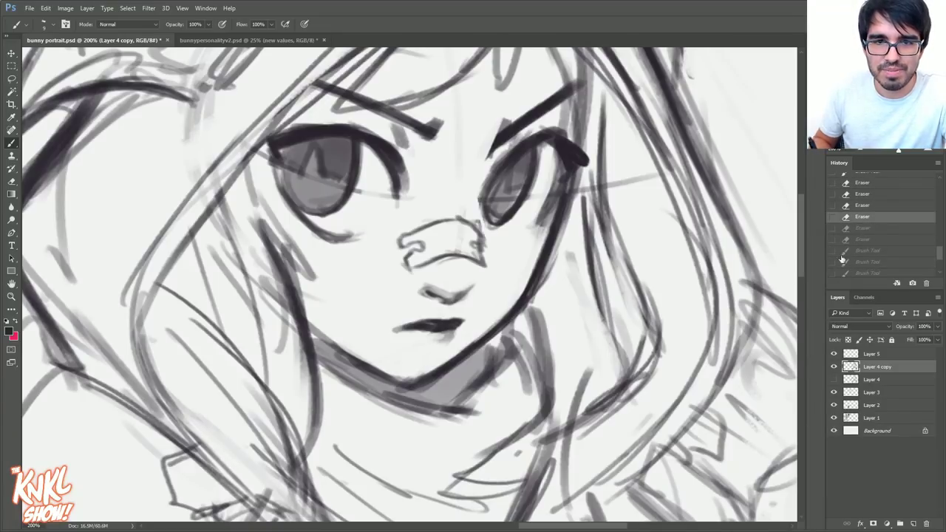
Retouch the mouth's dark upper shape, undo the excess strokes, and erase along its lower edge and near corner.
left_click(446, 323)
left_click_drag(431, 323, 445, 322)
left_click_drag(434, 323, 456, 321)
key("ctrl+z")
key("ctrl+z")
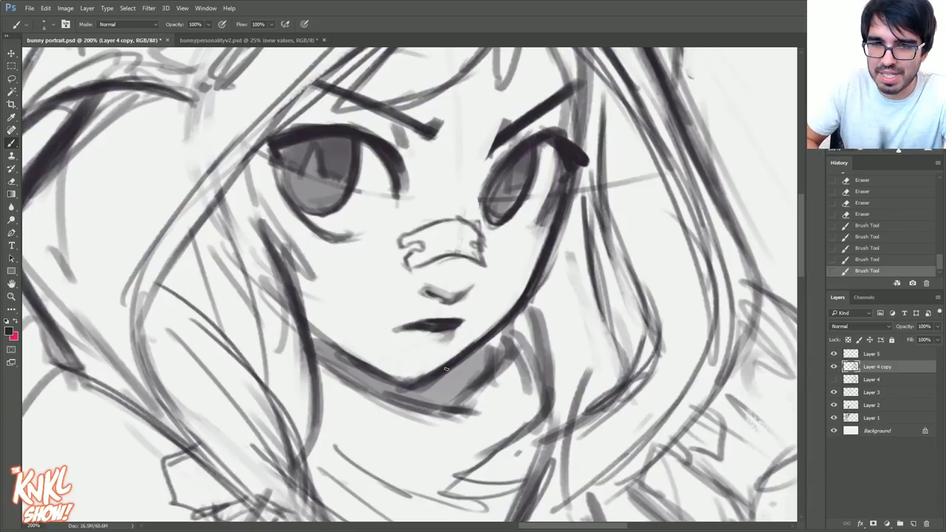
left_click_drag(427, 333, 430, 335)
mouse_move(425, 334)
left_mouse_down()
mouse_move(450, 338)
mouse_move(431, 334)
left_mouse_up()
left_click_drag(406, 328, 399, 325)
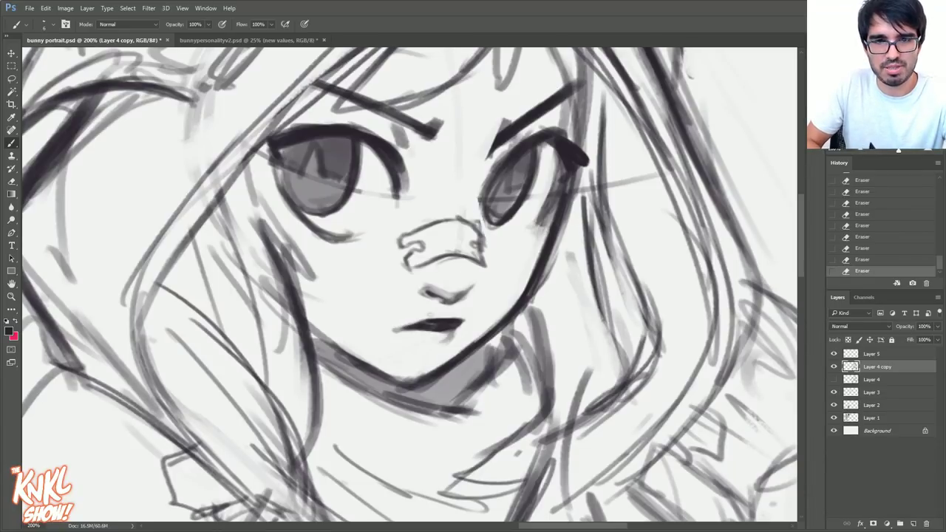
Try short downward marks at the mouth's far corner with small brush sizes, and remove them.
mouse_move(431, 326)
left_mouse_down()
mouse_move(463, 320)
mouse_move(457, 337)
left_mouse_up()
key("bracketleft")
key("bracketleft")
left_click_drag(456, 331, 458, 339)
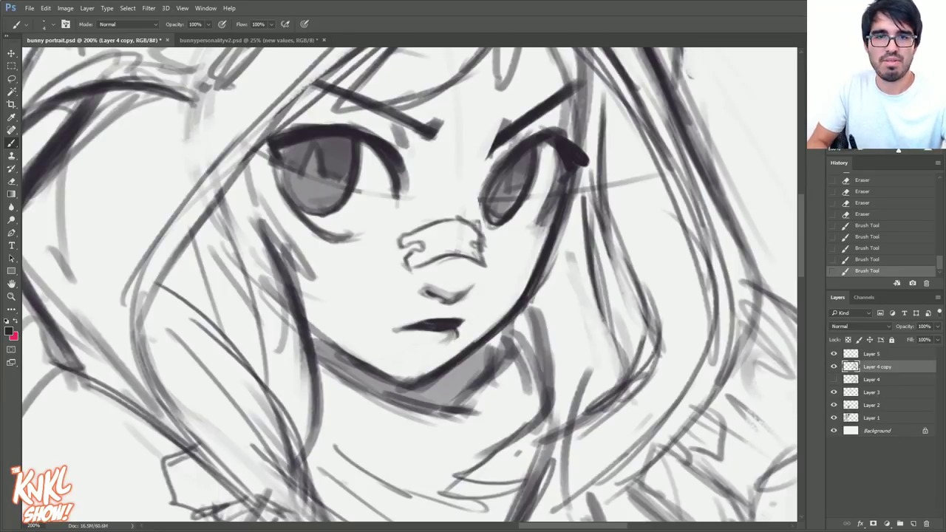
left_click(878, 224)
left_click_drag(455, 328, 457, 349)
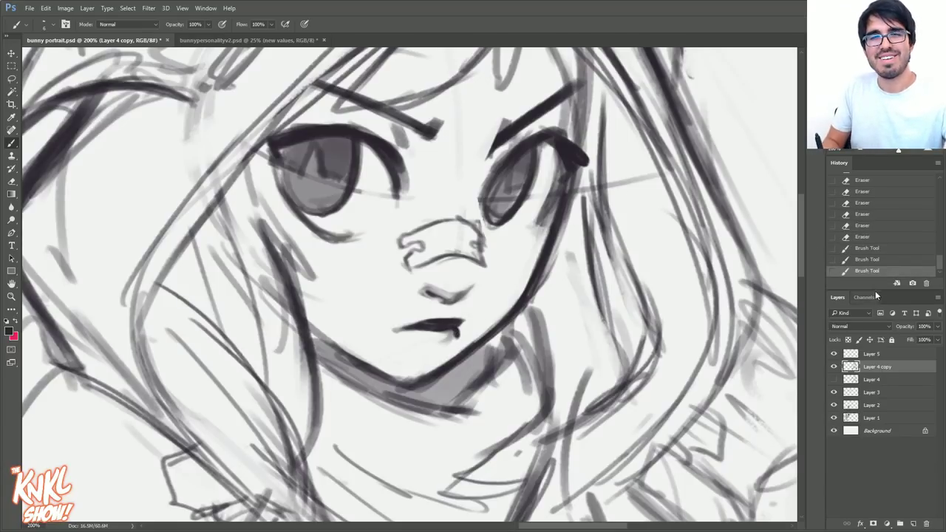
left_click(878, 249)
mouse_move(456, 329)
left_mouse_down()
mouse_move(457, 343)
mouse_move(451, 335)
mouse_move(467, 324)
left_mouse_up()
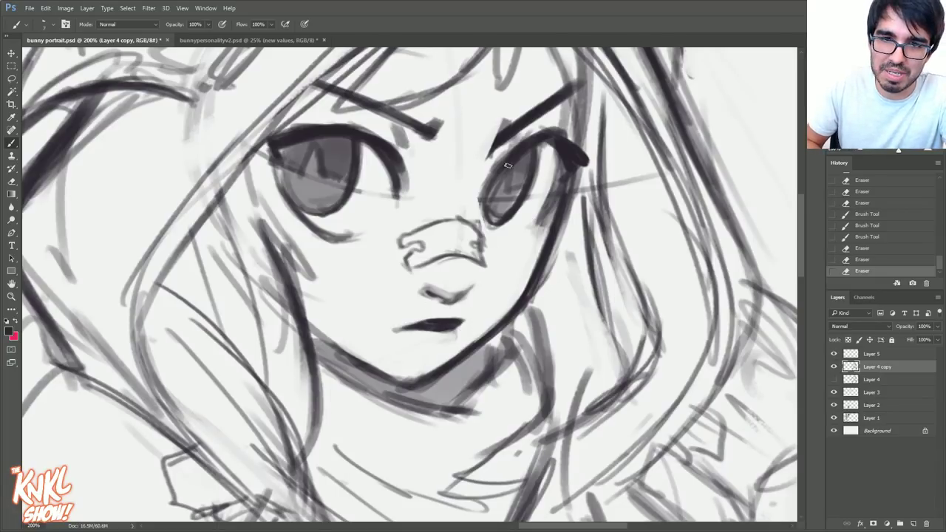
Erase along the inner-facing white of the farther eye to trim its iris outline.
left_click_drag(528, 216, 524, 212)
left_click_drag(520, 213, 534, 182)
left_click_drag(518, 220, 546, 147)
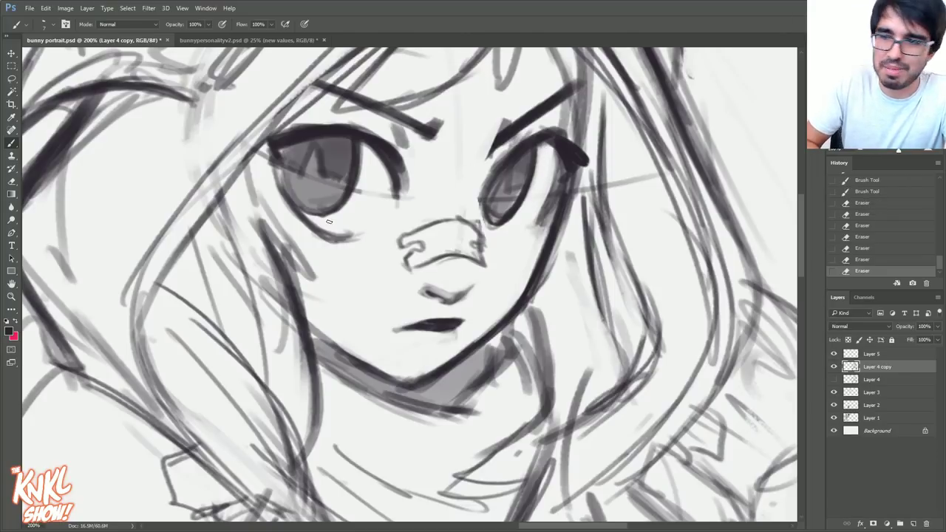
Clean up and darken the lower lid line beneath the larger, nearer eye.
left_click_drag(328, 233, 359, 236)
mouse_move(321, 238)
left_mouse_down()
mouse_move(340, 236)
mouse_move(319, 238)
left_mouse_up()
left_click_drag(303, 224, 322, 240)
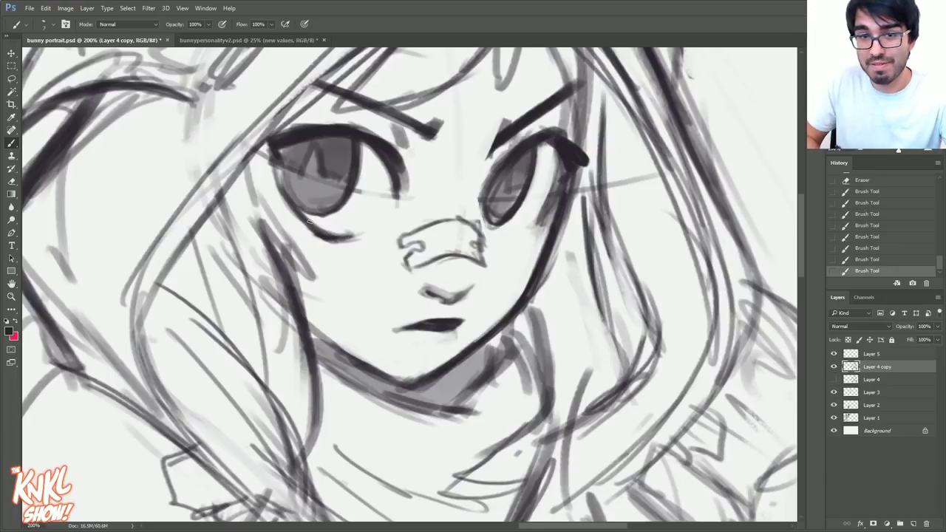
Darken the short lower lid line beneath the farther eye.
left_click(862, 150)
mouse_move(900, 92)
left_mouse_down()
mouse_move(873, 93)
mouse_move(887, 99)
left_mouse_up()
left_click(862, 150)
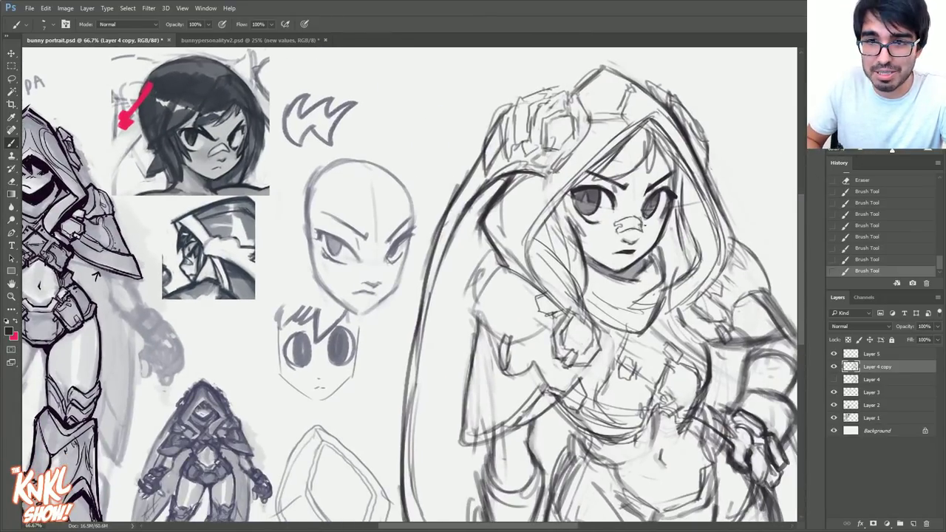
left_click_drag(654, 216, 660, 225)
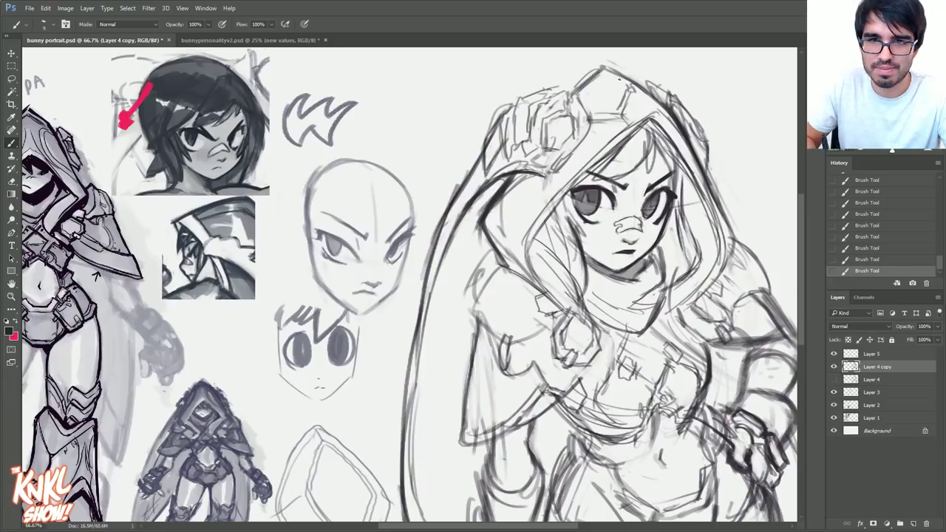
Erase lightly over the nose bandage outline and clean up the inner corner of the nearer eye.
key("ctrl+plus")
left_click_drag(695, 160, 592, 161)
key("bracketright")
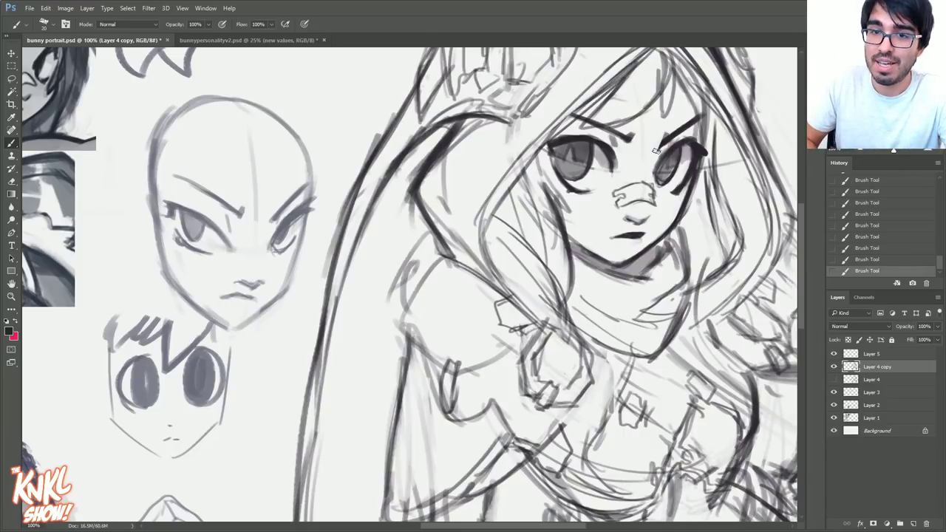
key("e")
left_click_drag(634, 195, 656, 199)
left_click_drag(651, 183, 657, 190)
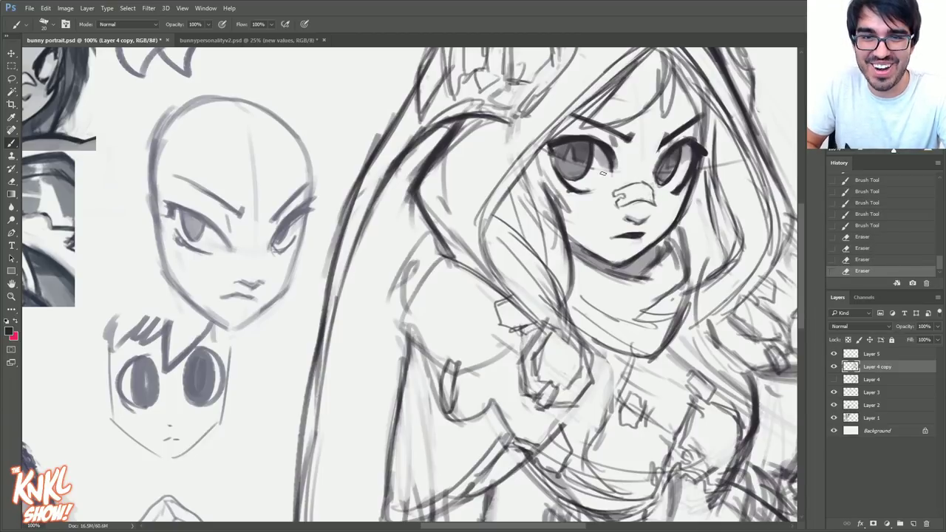
left_click_drag(604, 168, 594, 173)
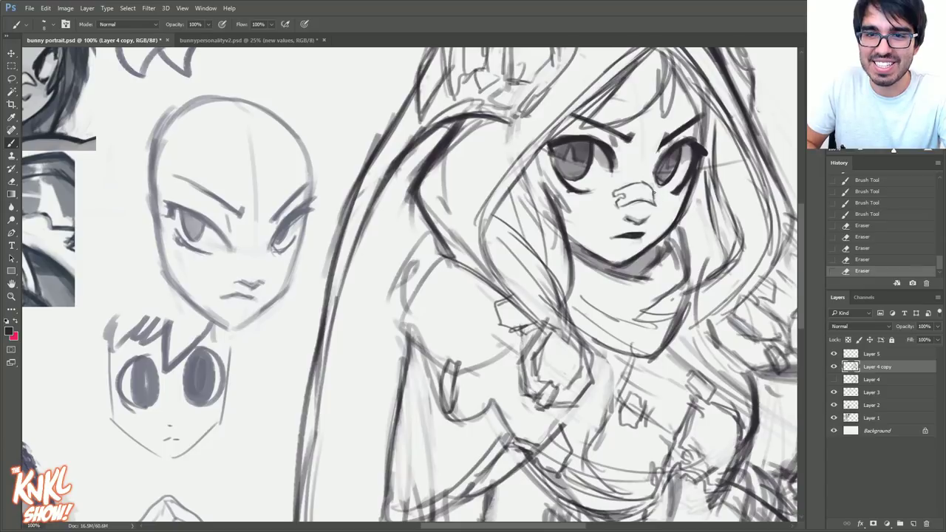
Add short diagonal blush marks on both cheeks, on either side of the nose bandage.
left_click_drag(663, 197, 666, 202)
left_click_drag(664, 197, 671, 204)
left_click_drag(668, 196, 674, 207)
left_click_drag(663, 198, 667, 203)
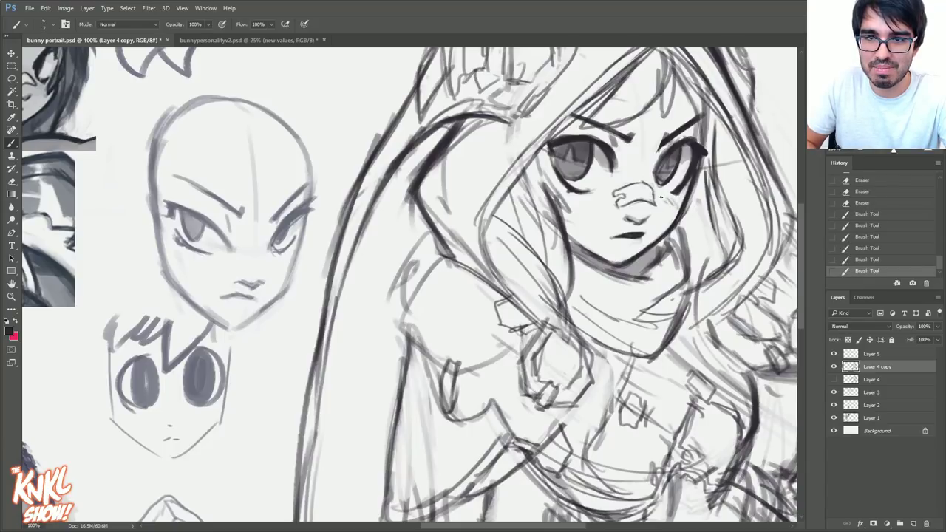
left_click(596, 199)
left_click(594, 201)
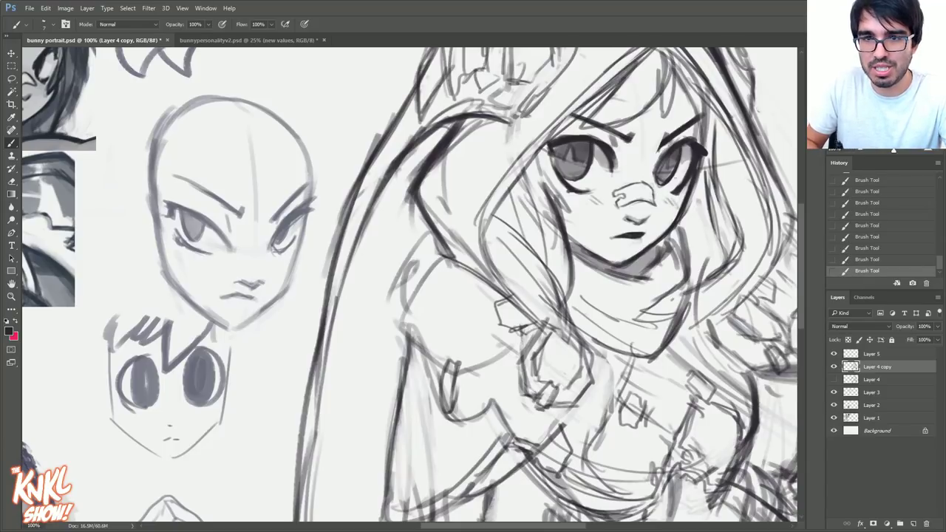
Erase around the inner end of the farther eyebrow and touch up the mouth's far corner.
key("e")
left_click(651, 139)
left_click(659, 129)
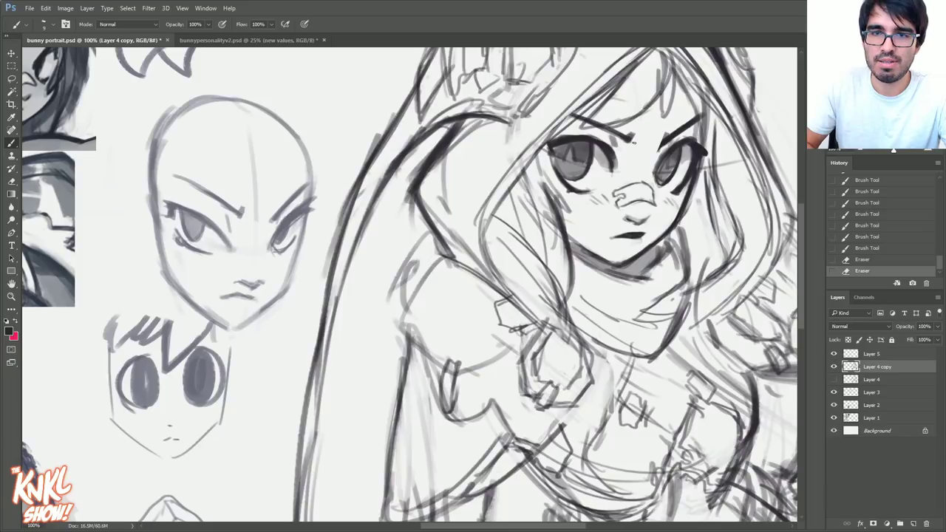
left_click(642, 252)
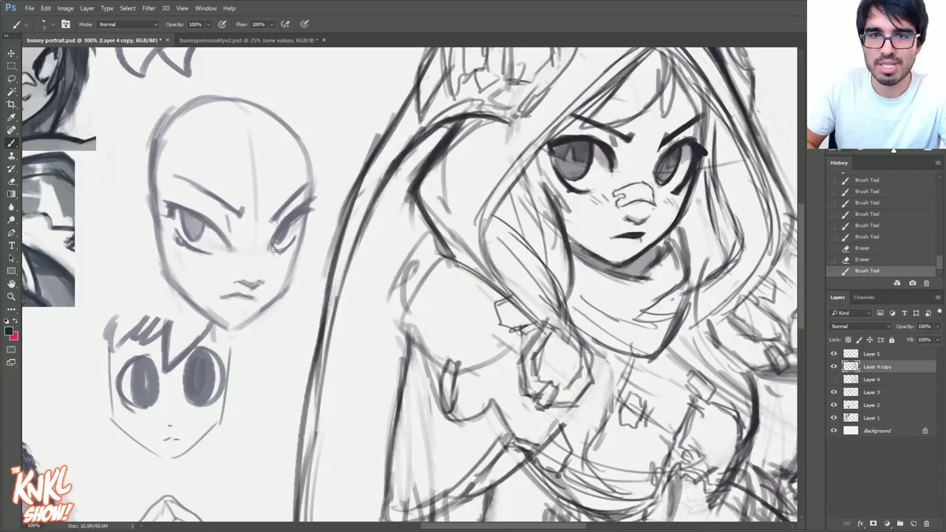
Trim the inner end of the lower lid line beneath the nearer eye with the Eraser.
left_click(584, 194)
left_click(586, 196)
left_click(586, 196)
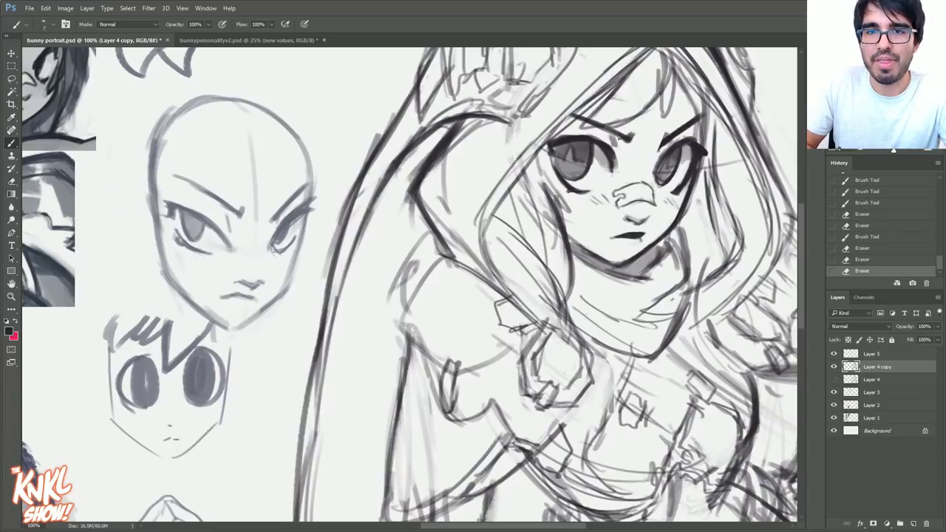
Thicken and sharpen the inner end of the nearer eyebrow with small brush dabs.
left_click(613, 130)
left_click(617, 136)
left_click(631, 140)
left_click(631, 136)
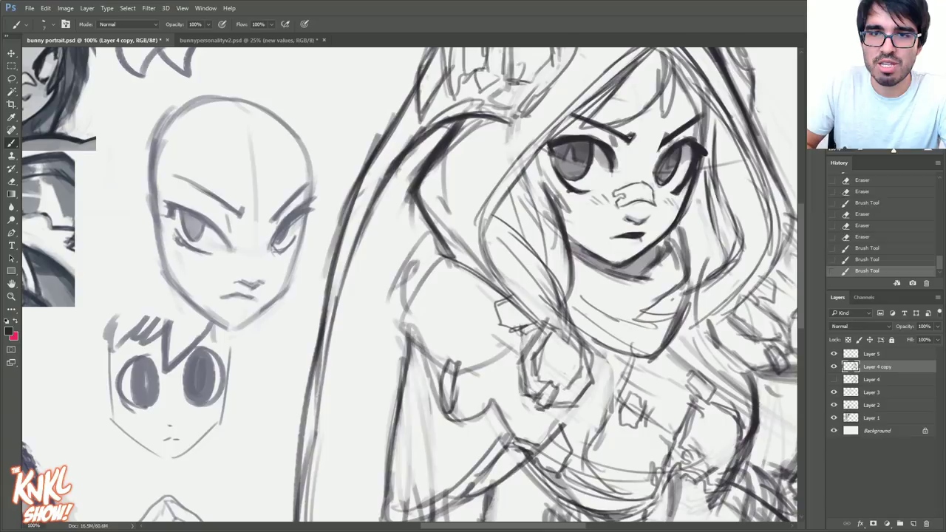
left_click(629, 137)
left_click(635, 139)
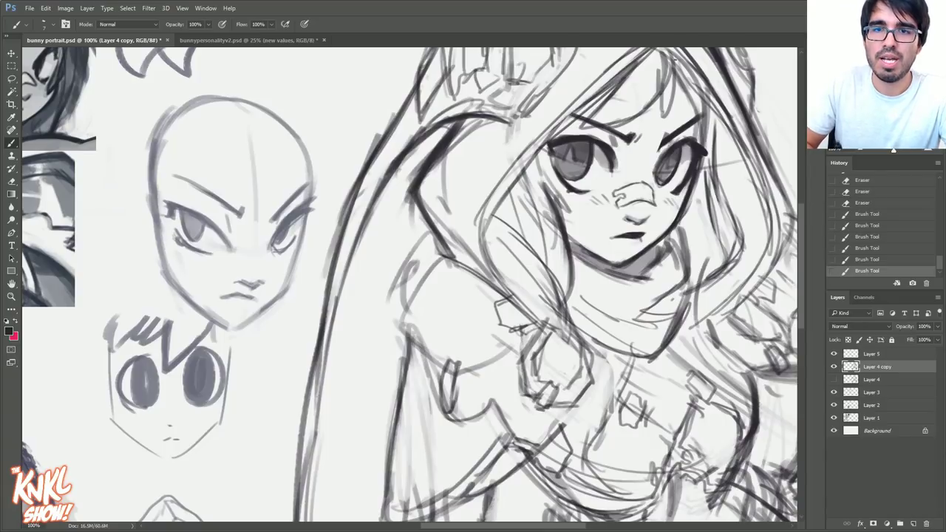
Touch up the outer corner of the nearer eye's upper lash line.
left_click_drag(635, 178, 622, 184)
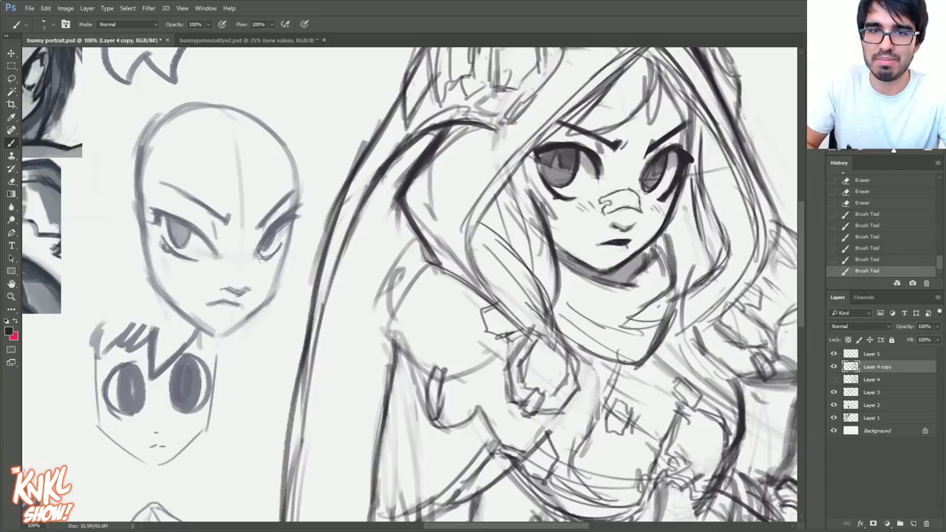
left_click_drag(542, 151, 532, 154)
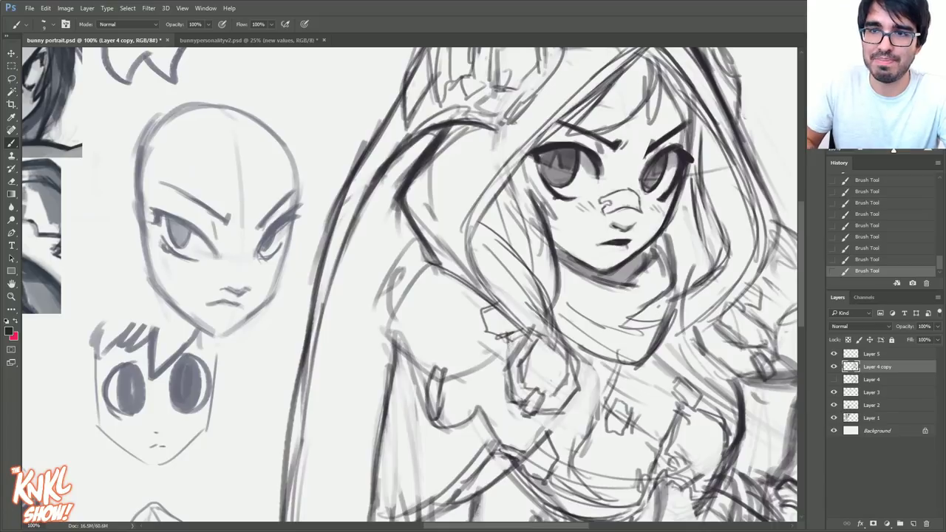
Darken the sweeping fringe strand across the forehead and clean up the loose lines around its tips.
left_click_drag(547, 200, 512, 255)
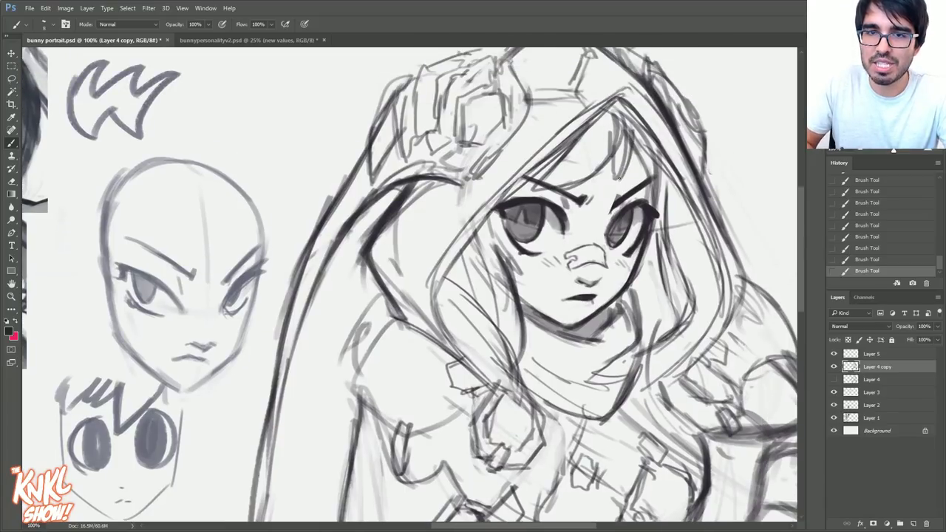
left_click_drag(621, 133, 567, 183)
left_click_drag(613, 133, 602, 163)
left_click_drag(612, 115, 608, 157)
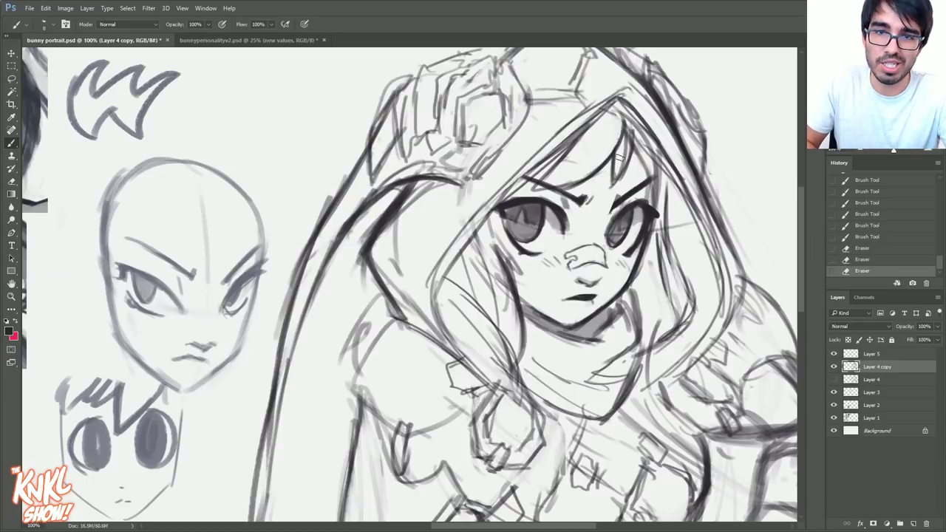
Darken the hair strands on the far side of the forehead and erase stray lines beside the hood's inner edge.
mouse_move(627, 123)
left_mouse_down()
mouse_move(625, 166)
mouse_move(686, 194)
mouse_move(668, 171)
left_mouse_up()
left_click_drag(616, 107, 645, 145)
mouse_move(615, 103)
left_mouse_down()
mouse_move(654, 152)
mouse_move(625, 137)
mouse_move(668, 164)
mouse_move(649, 134)
left_mouse_up()
key("e")
left_click_drag(660, 160, 679, 179)
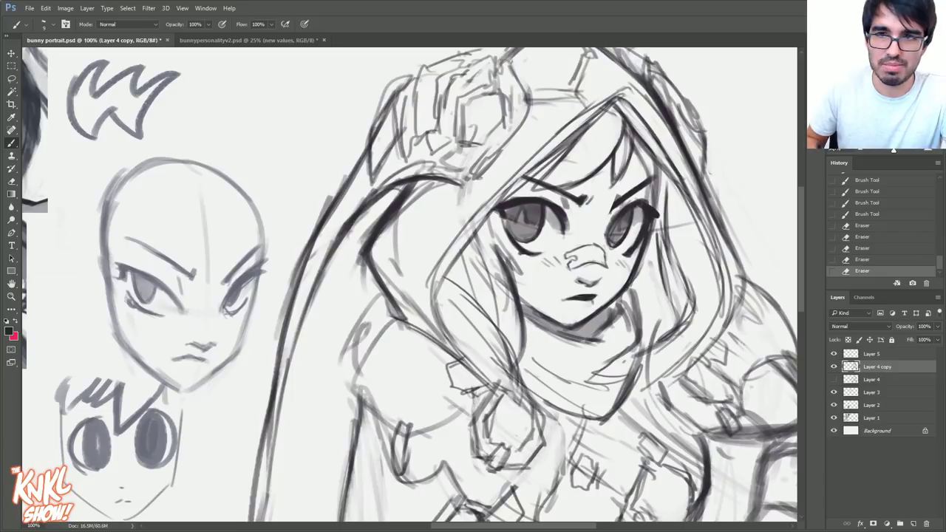
Darken the jawline and the neck shadow beneath the chin, including the scarf's far edge.
left_click(862, 150)
left_click_drag(896, 92, 893, 99)
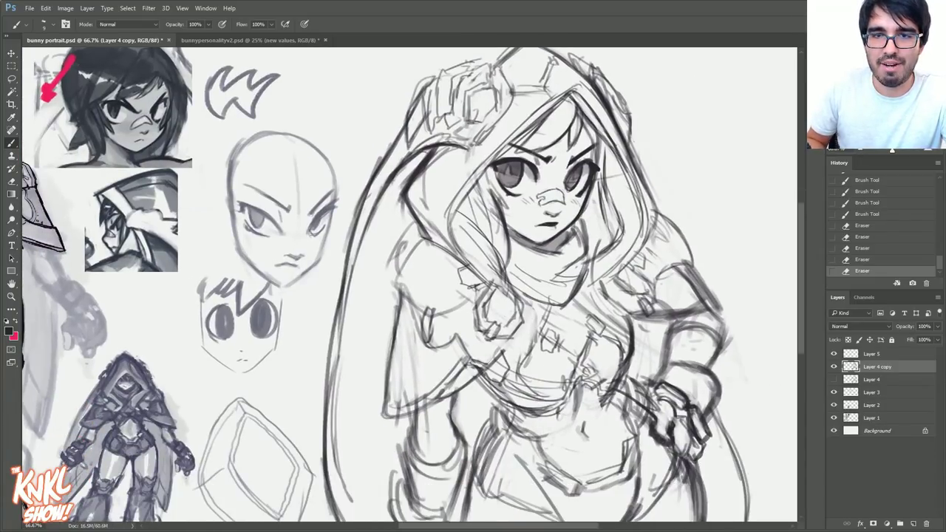
key("ctrl+plus")
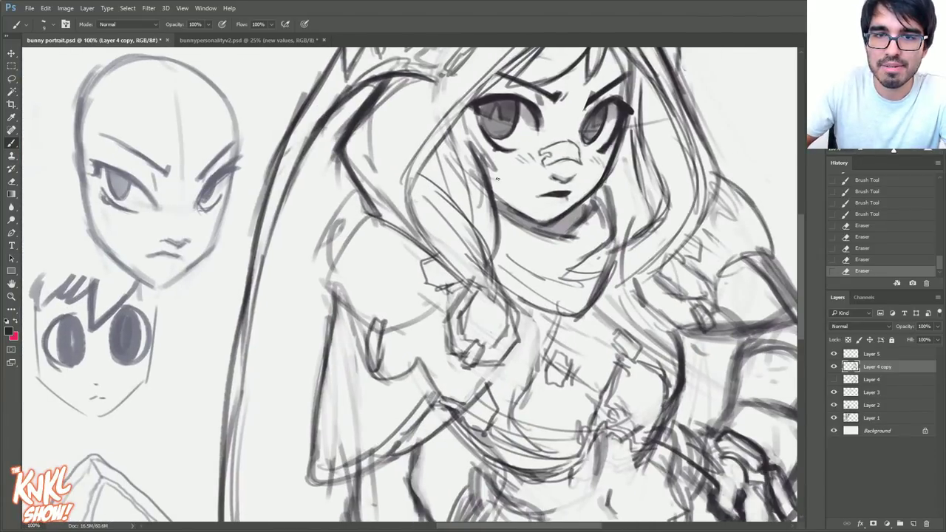
left_click_drag(535, 220, 550, 226)
left_click_drag(548, 226, 503, 201)
left_click_drag(518, 212, 500, 199)
mouse_move(500, 200)
left_mouse_down()
mouse_move(543, 226)
mouse_move(599, 197)
mouse_move(613, 235)
left_mouse_up()
key("bracketright")
key("bracketright")
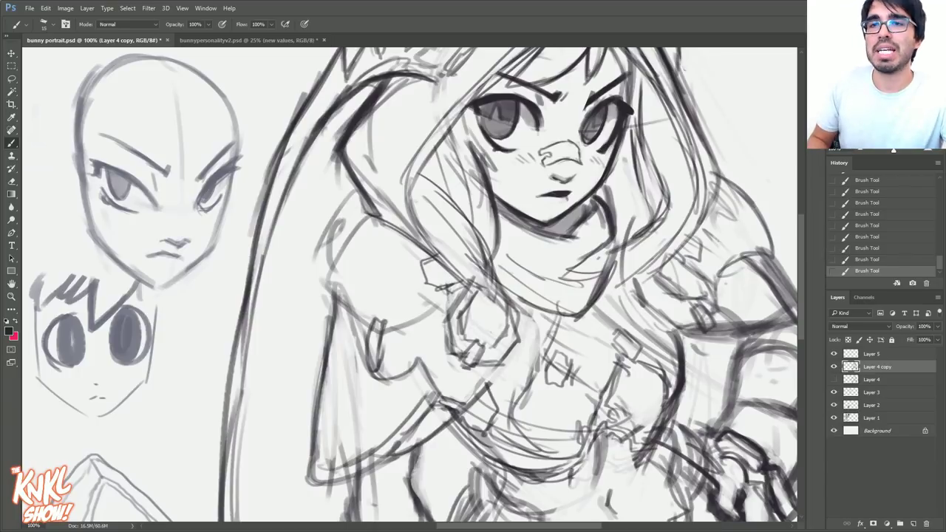
Duplicate the Layer 4 copy layer, hide the original, and save the document.
key("ctrl+minus")
left_click_drag(473, 266, 498, 275)
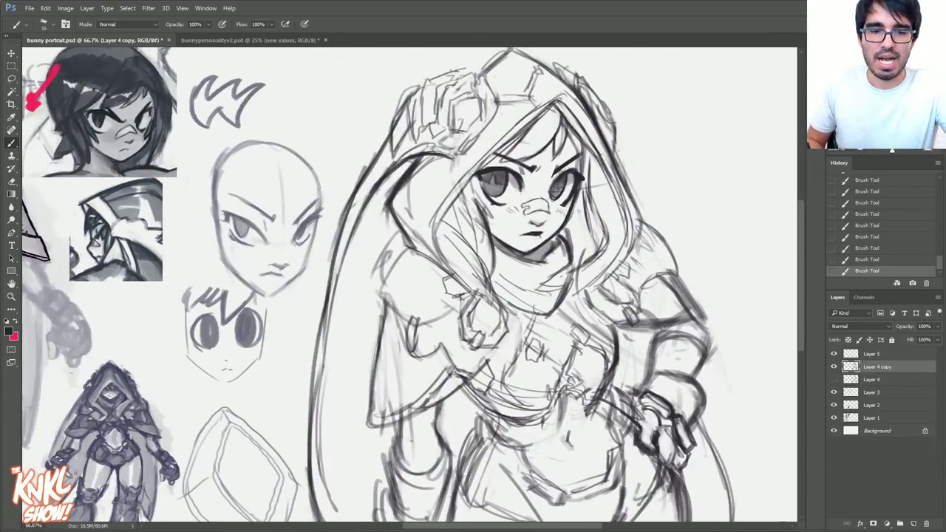
key("ctrl+j")
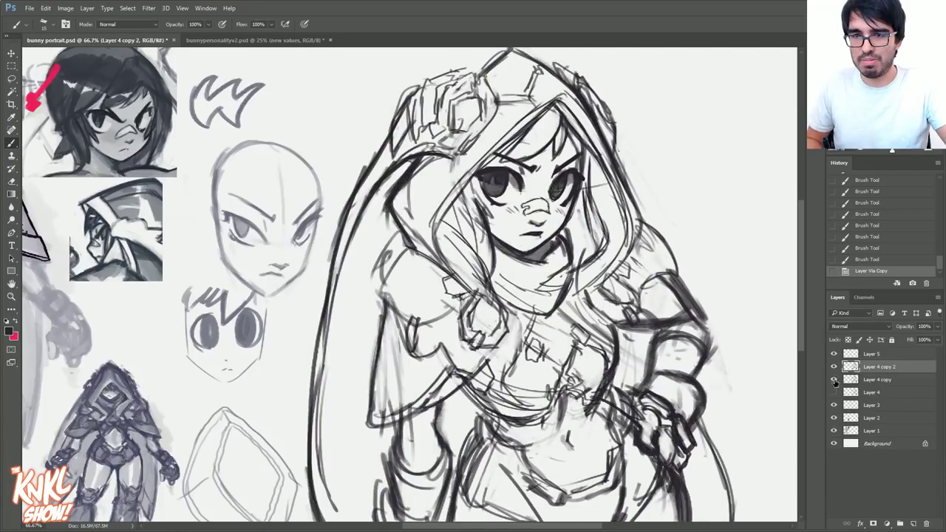
left_click(834, 380)
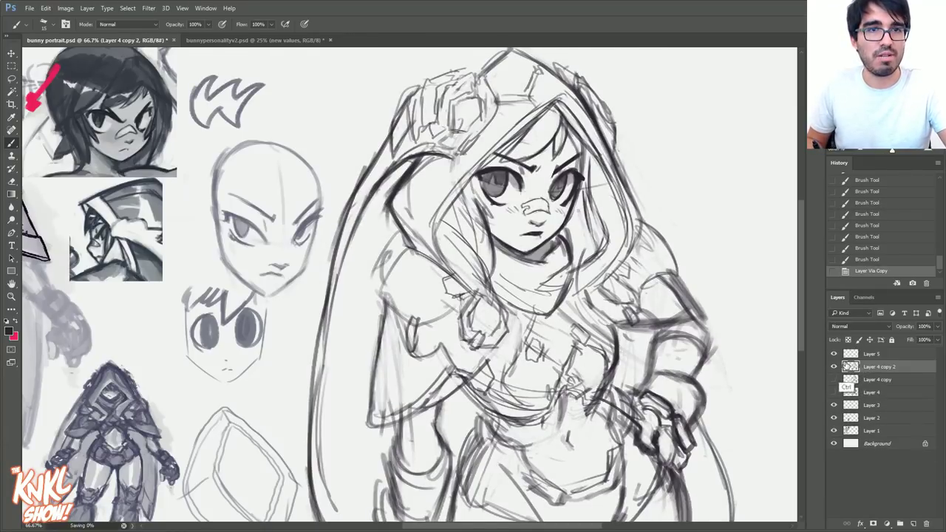
Darken the hood's lower outer edge on the near side, running from the shoulder down to the chest clasp.
left_click_drag(527, 210, 601, 187)
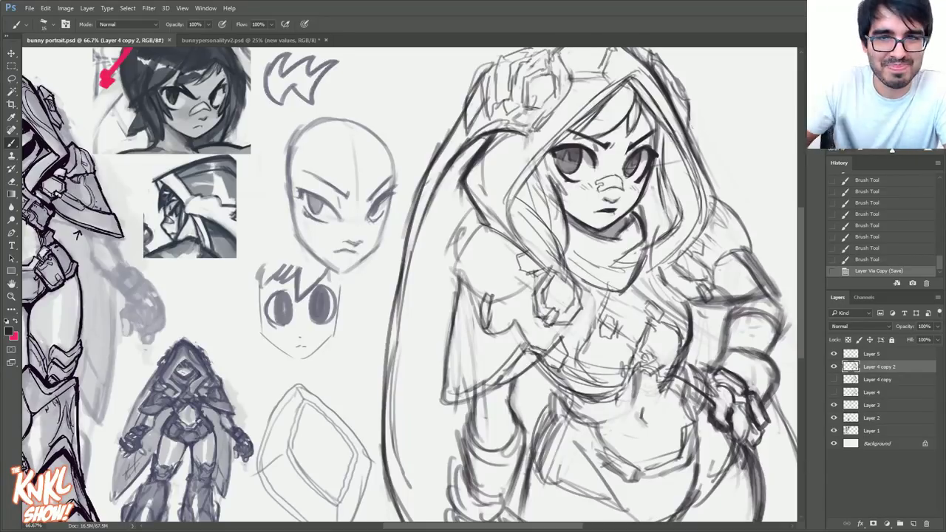
mouse_move(473, 251)
left_mouse_down()
mouse_move(546, 288)
mouse_move(564, 283)
mouse_move(505, 285)
mouse_move(473, 266)
left_mouse_up()
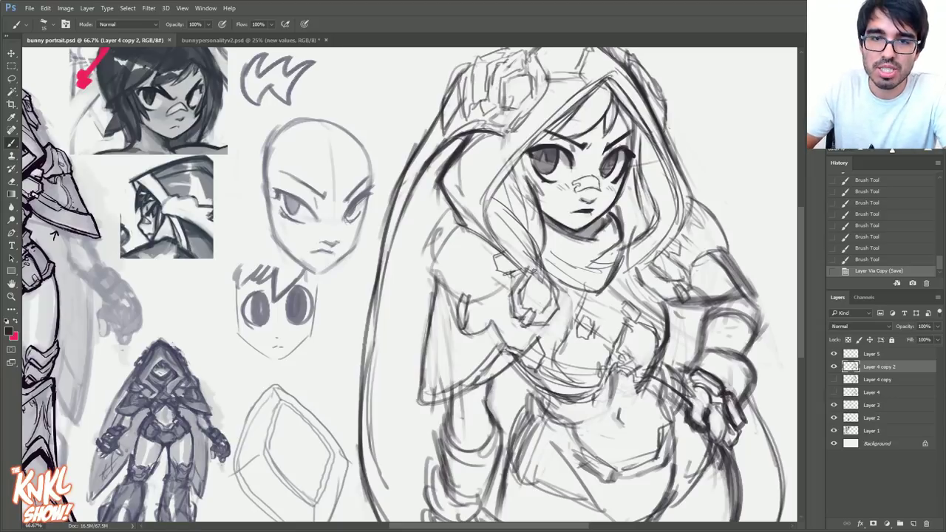
left_click_drag(515, 260, 555, 286)
left_click_drag(496, 247, 540, 276)
mouse_move(478, 234)
left_mouse_down()
mouse_move(521, 262)
mouse_move(500, 246)
left_mouse_up()
mouse_move(465, 213)
left_mouse_down()
mouse_move(495, 213)
mouse_move(560, 287)
left_mouse_up()
key("bracketleft")
left_click_drag(529, 252, 554, 273)
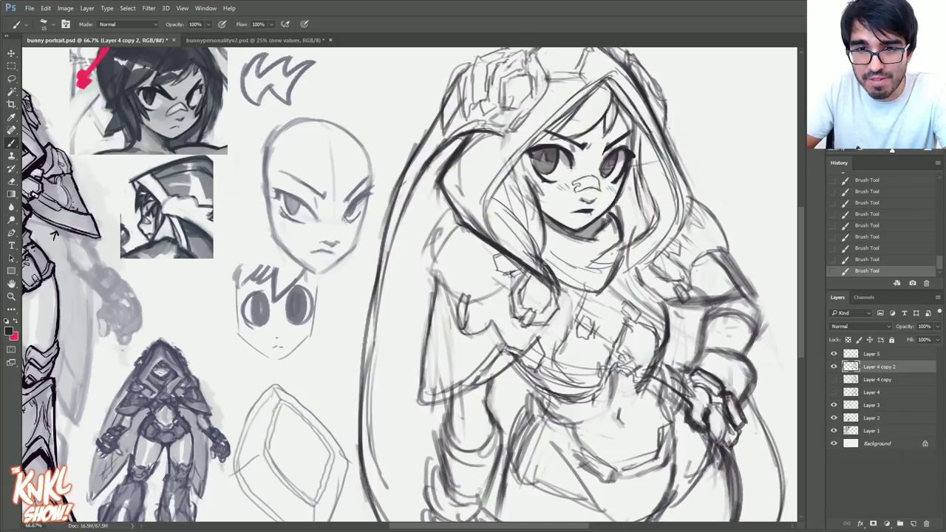
Draw a bold line along the near side lock, from beside the cheek down to the chest clasp.
left_click_drag(530, 238, 547, 264)
left_click_drag(515, 220, 549, 265)
key("bracketright")
left_click_drag(528, 229, 547, 259)
left_click_drag(499, 200, 527, 228)
left_click_drag(491, 197, 523, 223)
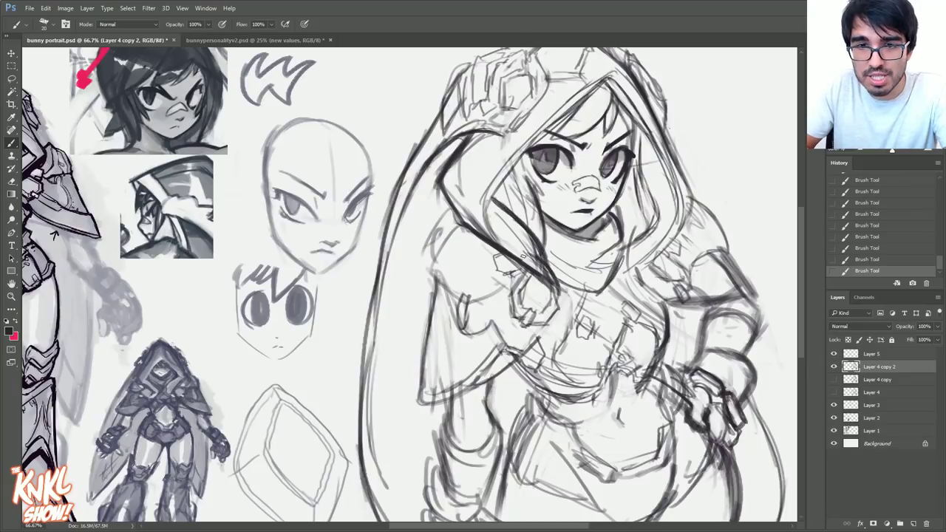
Erase the loose lines between the near side lock and the hood's lower edge, and restate the edge.
key("e")
mouse_move(550, 277)
left_mouse_down()
mouse_move(522, 253)
mouse_move(523, 233)
left_mouse_up()
left_click_drag(541, 254, 526, 242)
mouse_move(520, 239)
left_mouse_down()
mouse_move(499, 217)
mouse_move(512, 230)
left_mouse_up()
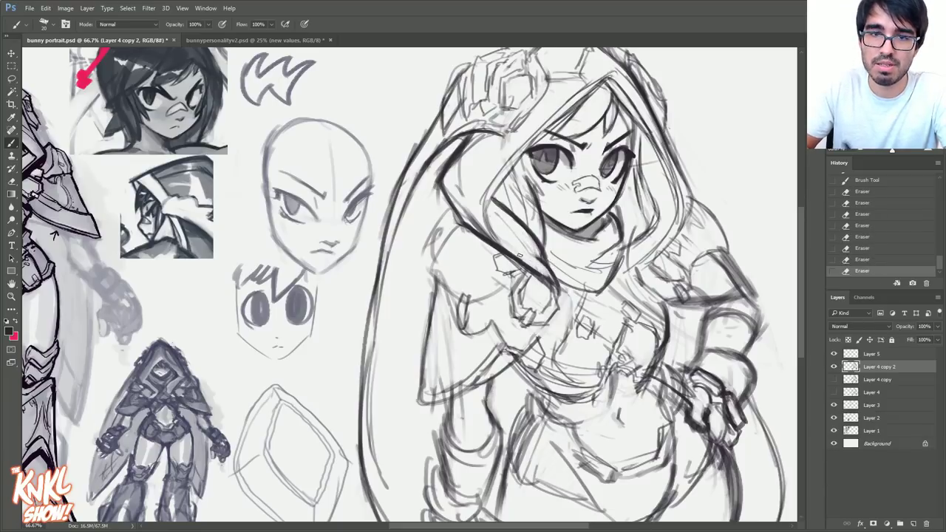
key("b")
left_click_drag(538, 260, 495, 227)
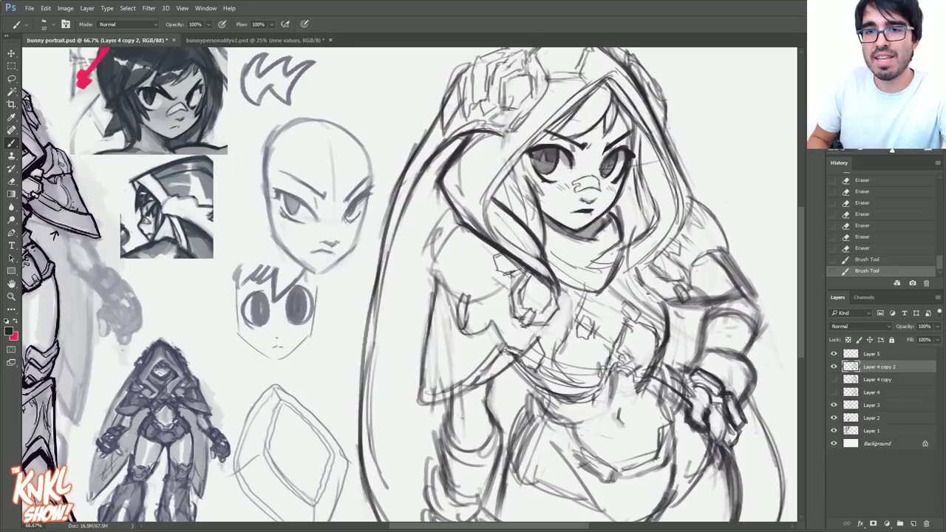
Darken the hood's far side contour from the chest up past the cheek, varying the brush size.
mouse_move(625, 275)
left_mouse_down()
mouse_move(668, 246)
mouse_move(689, 218)
left_mouse_up()
key("bracketright")
key("bracketright")
key("bracketright")
mouse_move(649, 262)
left_mouse_down()
mouse_move(695, 197)
mouse_move(694, 205)
mouse_move(677, 162)
left_mouse_up()
key("bracketleft")
key("bracketleft")
left_click_drag(696, 198, 662, 131)
Darken the contour around the hood's pointed peak down toward the near ear ornament.
mouse_move(620, 83)
left_mouse_down()
mouse_move(602, 134)
mouse_move(559, 85)
left_mouse_up()
left_click_drag(605, 115, 544, 79)
mouse_move(571, 92)
left_mouse_down()
mouse_move(542, 77)
mouse_move(512, 107)
left_mouse_up()
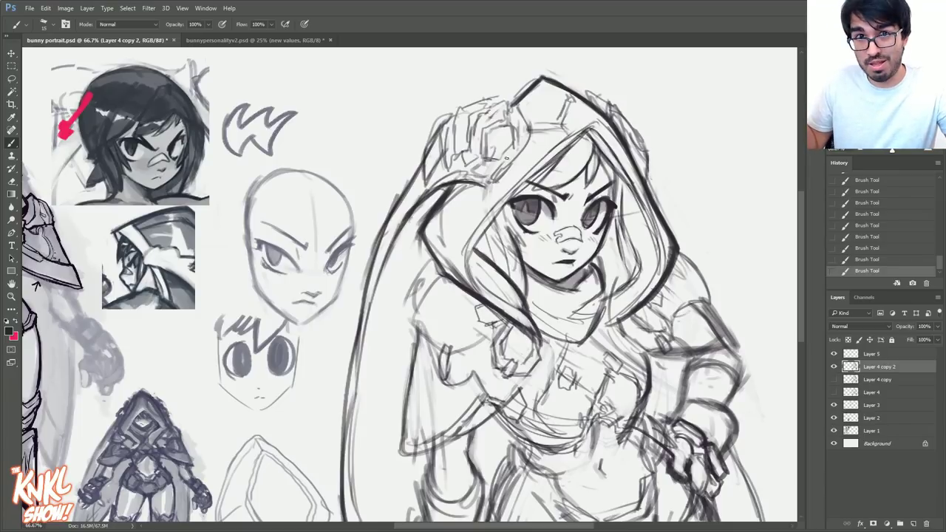
Outline the ring ornament at the near ear's base with bold outer and inner contours.
mouse_move(485, 187)
left_mouse_down()
mouse_move(532, 131)
mouse_move(526, 108)
mouse_move(510, 102)
left_mouse_up()
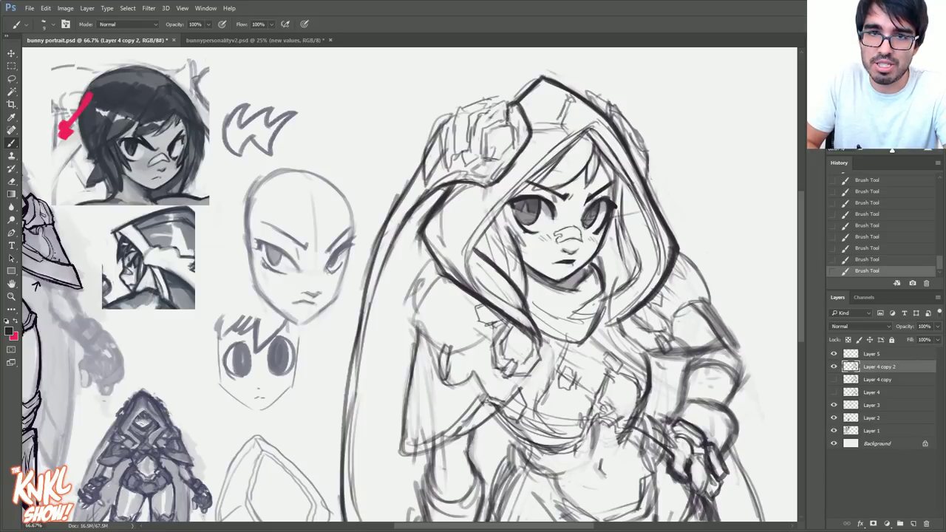
left_click_drag(485, 130, 484, 161)
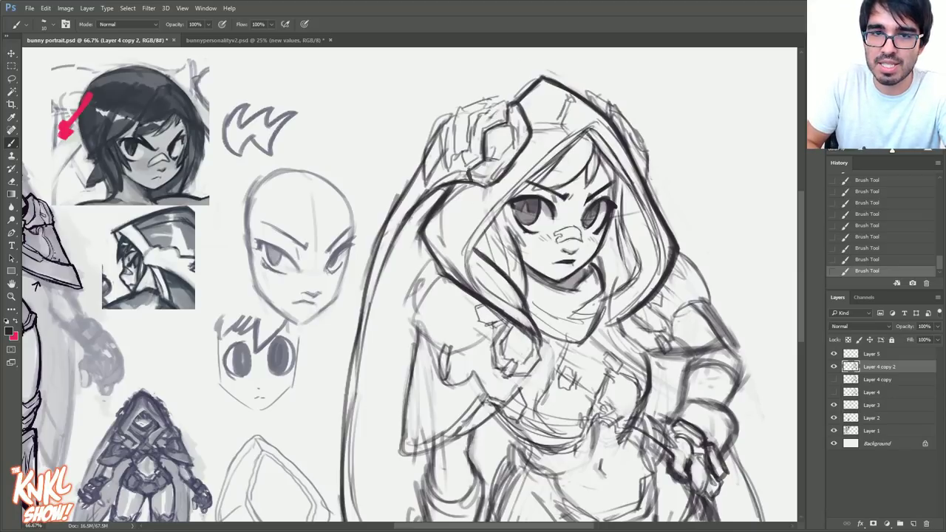
left_click_drag(467, 151, 478, 118)
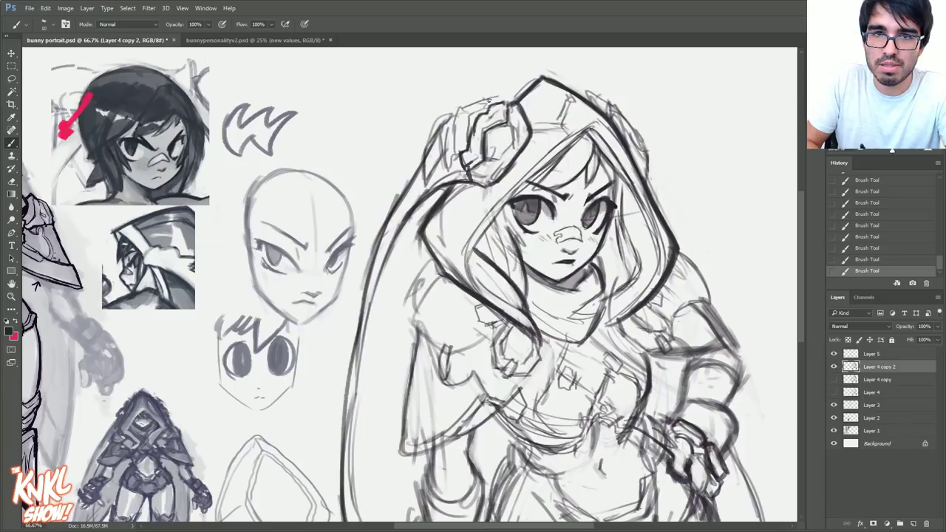
Darken the outer contour and gathered folds of the near ear's base behind the ring ornament.
mouse_move(493, 97)
left_mouse_down()
mouse_move(463, 107)
mouse_move(454, 147)
mouse_move(441, 135)
left_mouse_up()
left_click_drag(448, 169, 447, 120)
left_click_drag(427, 183, 432, 154)
left_click_drag(424, 183, 440, 131)
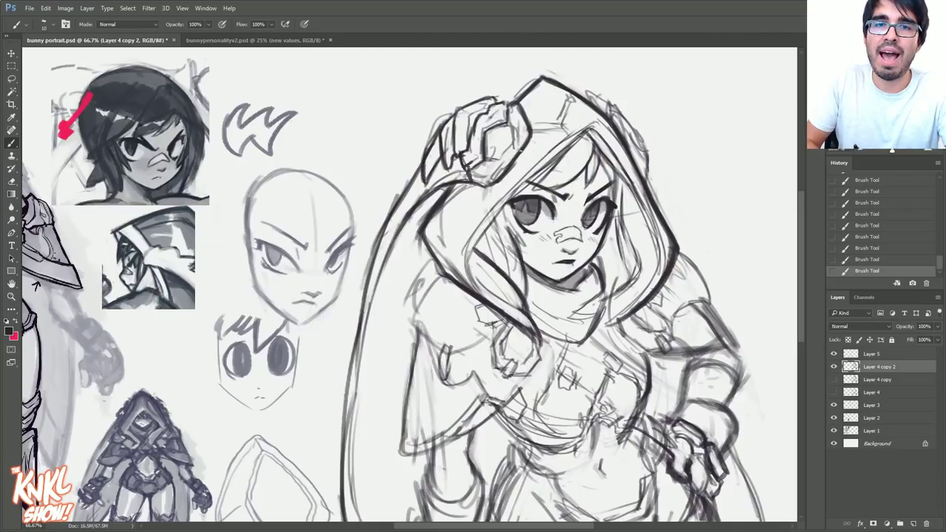
key("]")
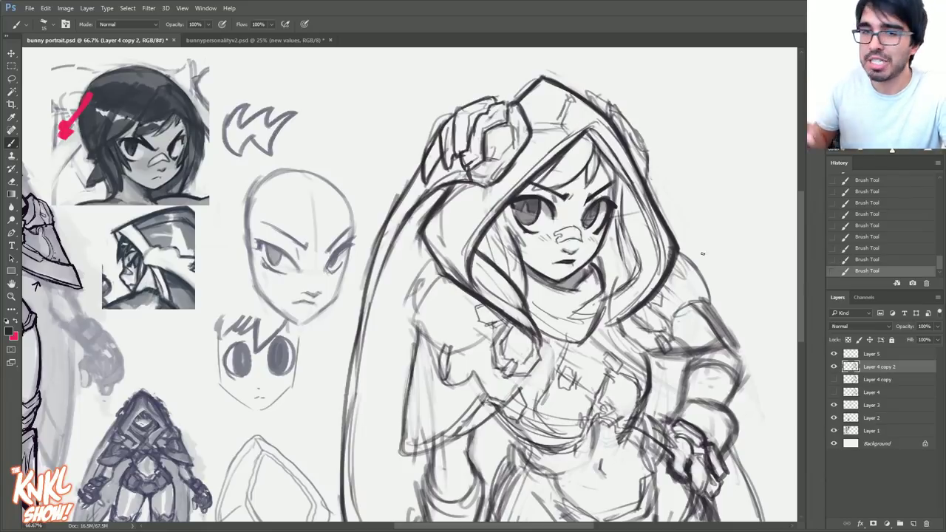
Darken the contour of the far ear's base behind the hood's far side.
left_click_drag(673, 225, 635, 130)
key("b")
left_click_drag(643, 143, 615, 106)
left_click_drag(632, 127, 593, 94)
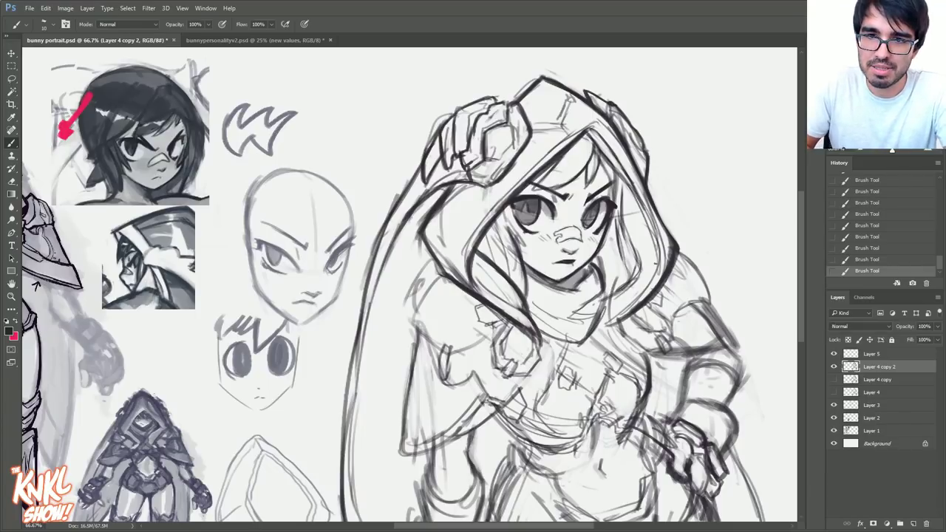
Darken the hair strand inside the hood's far edge and the scarf's far contour below the chin.
key("]")
mouse_move(612, 297)
left_mouse_down()
mouse_move(640, 262)
mouse_move(623, 181)
left_mouse_up()
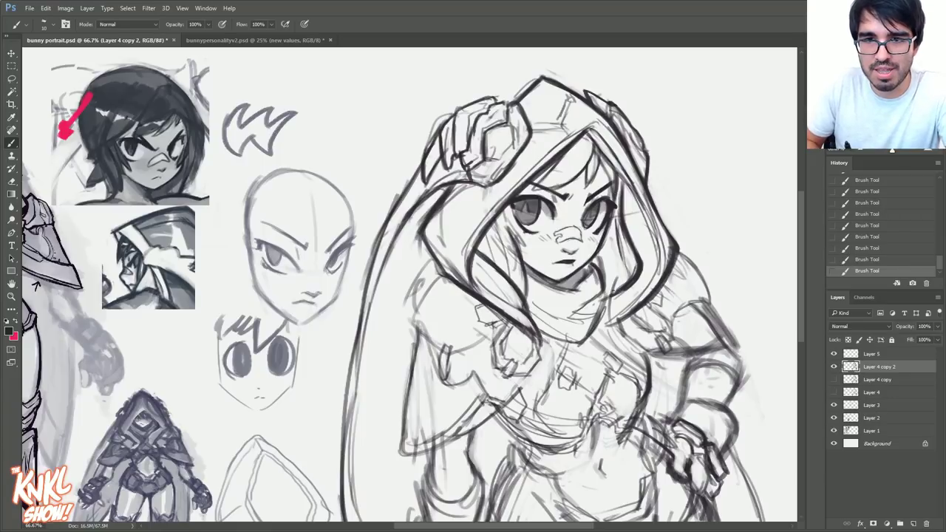
key("]")
left_click_drag(601, 298, 582, 341)
left_click_drag(624, 316, 606, 325)
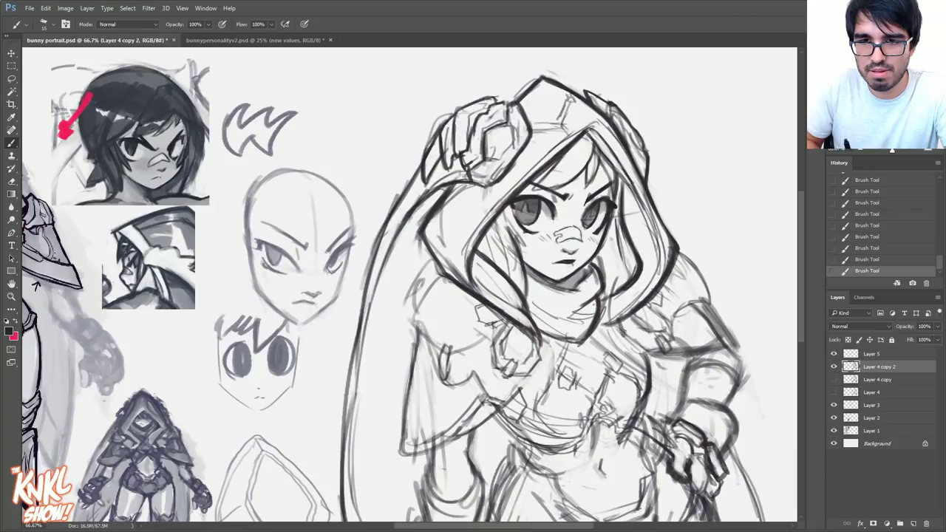
Darken the upper and lower edges of the far shoulder armor plate in bold strokes.
left_click_drag(742, 271, 710, 196)
mouse_move(595, 257)
left_mouse_down()
mouse_move(621, 276)
mouse_move(626, 267)
mouse_move(686, 281)
left_mouse_up()
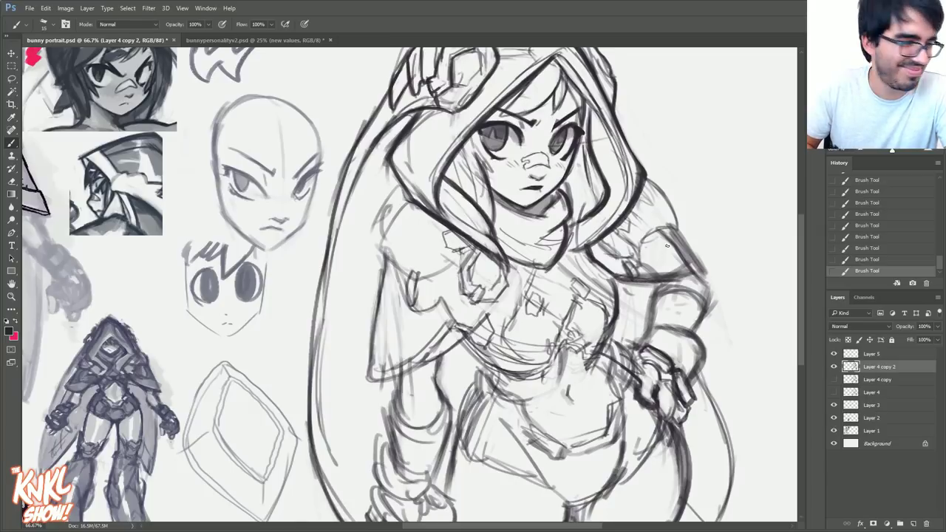
mouse_move(683, 240)
left_mouse_down()
mouse_move(650, 249)
mouse_move(674, 242)
mouse_move(707, 274)
mouse_move(669, 229)
mouse_move(643, 236)
mouse_move(677, 196)
mouse_move(665, 214)
mouse_move(652, 201)
mouse_move(670, 259)
mouse_move(689, 262)
mouse_move(678, 250)
left_mouse_up()
mouse_move(677, 249)
left_mouse_down()
mouse_move(690, 267)
mouse_move(652, 272)
left_mouse_up()
mouse_move(686, 271)
left_mouse_down()
mouse_move(641, 275)
mouse_move(698, 267)
mouse_move(640, 277)
mouse_move(621, 299)
left_mouse_up()
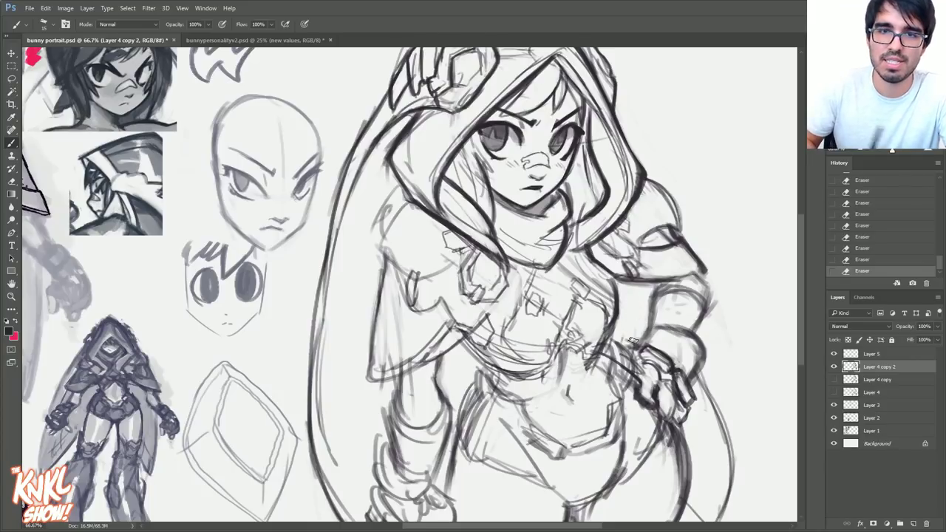
Darken the lower contour of the chest garment with a larger brush and erase stray sketch lines beneath it.
left_click_drag(547, 365, 538, 367)
mouse_move(510, 362)
left_mouse_down()
mouse_move(545, 367)
mouse_move(525, 364)
mouse_move(558, 356)
left_mouse_up()
mouse_move(550, 365)
left_mouse_down()
mouse_move(560, 350)
mouse_move(552, 364)
mouse_move(522, 371)
mouse_move(466, 343)
mouse_move(484, 359)
left_mouse_up()
key("]")
left_click_drag(610, 333, 594, 365)
mouse_move(492, 375)
left_mouse_down()
mouse_move(513, 399)
mouse_move(502, 394)
mouse_move(526, 378)
left_mouse_up()
key("e")
mouse_move(510, 379)
left_mouse_down()
mouse_move(551, 377)
mouse_move(538, 401)
mouse_move(560, 420)
left_mouse_up()
left_click_drag(555, 381, 548, 373)
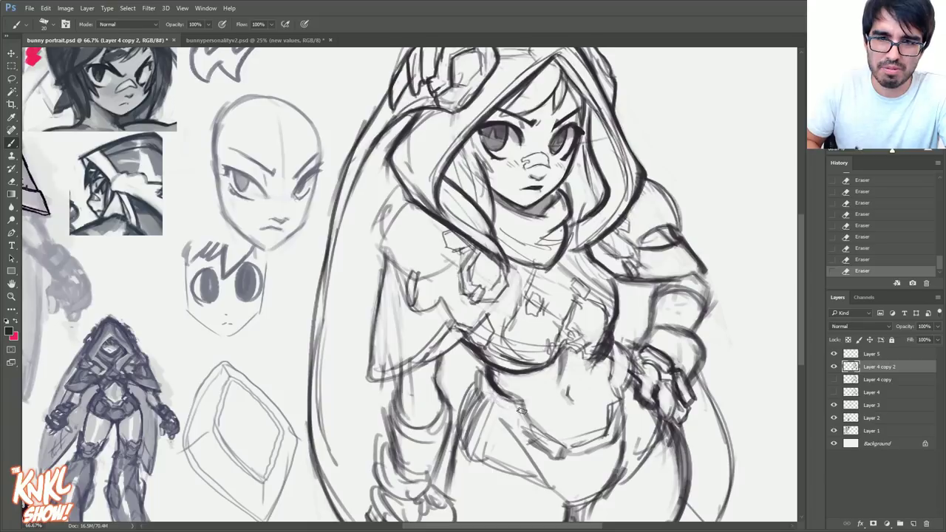
Refine the near waist contour just below the chest garment with a smaller brush.
key("bracketleft")
key("bracketleft")
key("bracketleft")
left_click_drag(499, 378, 522, 396)
left_click_drag(503, 373, 532, 395)
left_click_drag(581, 355, 535, 412)
left_click_drag(560, 415, 599, 423)
left_click_drag(610, 367, 564, 417)
left_click(861, 249)
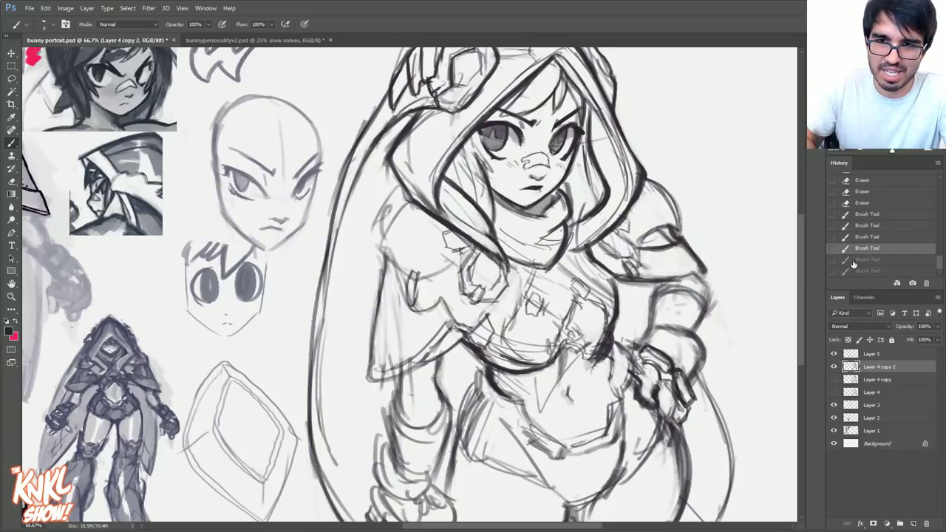
left_click(866, 225)
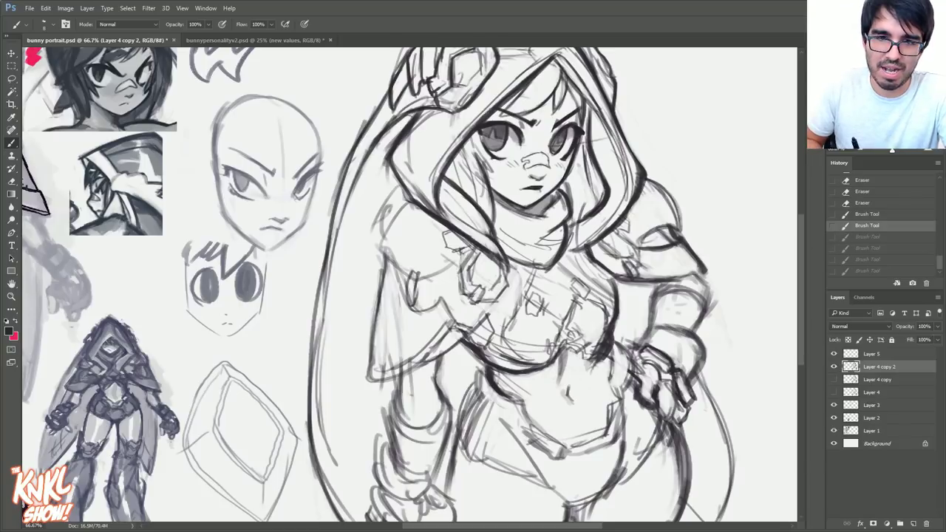
Erase stray marks on the midriff and redraw the far waist contour beneath the chest.
mouse_move(531, 385)
left_mouse_down()
mouse_move(513, 393)
mouse_move(544, 408)
left_mouse_up()
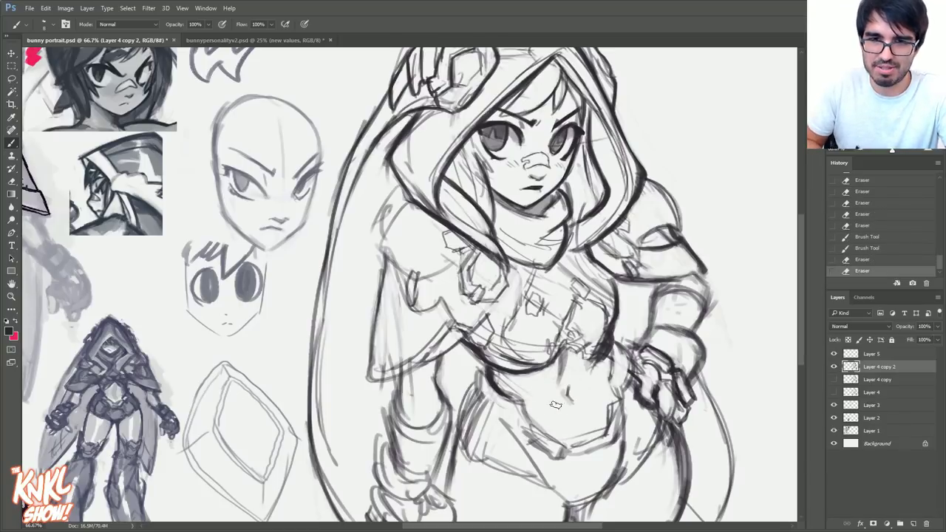
mouse_move(623, 400)
left_mouse_down()
mouse_move(614, 414)
mouse_move(615, 391)
left_mouse_up()
left_click_drag(627, 346, 606, 384)
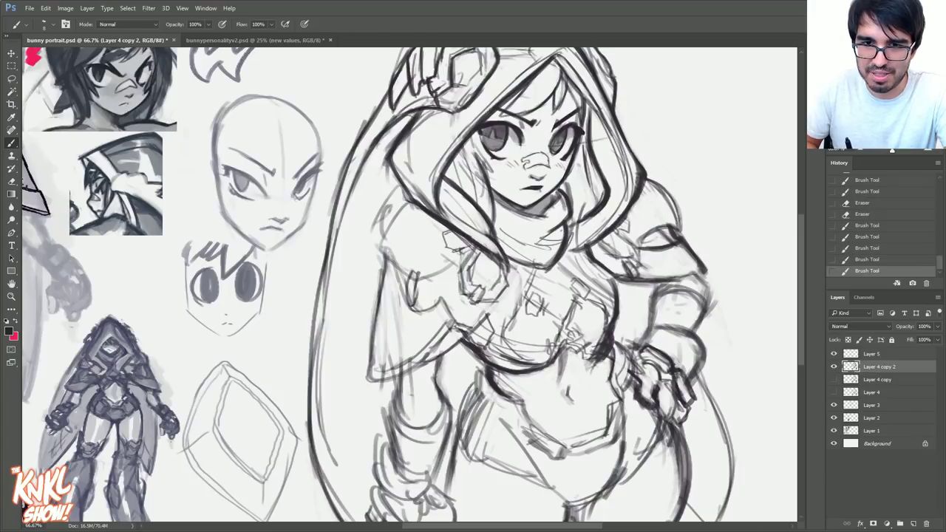
mouse_move(616, 325)
left_mouse_down()
mouse_move(605, 356)
mouse_move(593, 347)
left_mouse_up()
key("e")
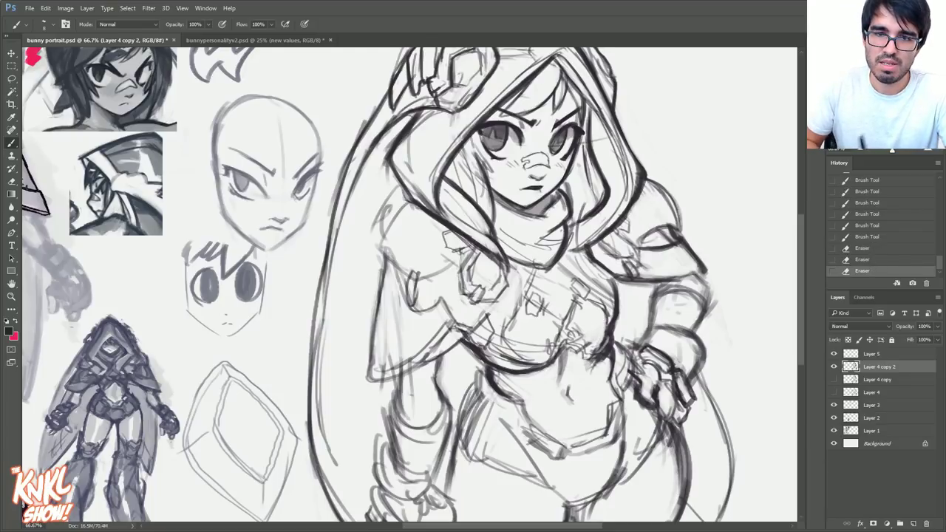
Fill in a dark shadow beneath the near side of the chest garment with repeated short strokes.
key("]")
left_click_drag(486, 367, 495, 384)
left_click_drag(488, 369, 498, 387)
left_click_drag(491, 371, 509, 386)
mouse_move(495, 376)
left_mouse_down()
mouse_move(530, 385)
mouse_move(521, 385)
left_mouse_up()
left_click_drag(495, 375, 528, 382)
key("]")
key("]")
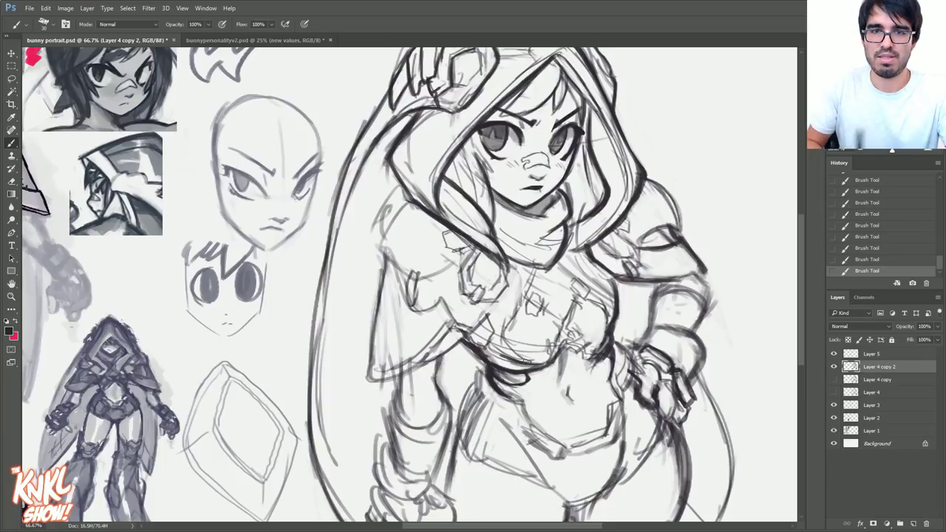
Erase and thin the heavy contour on the far side of the chest.
key("e")
mouse_move(605, 353)
left_mouse_down()
mouse_move(610, 343)
mouse_move(602, 336)
left_mouse_up()
left_click_drag(599, 339, 607, 336)
mouse_move(614, 289)
left_mouse_down()
mouse_move(605, 329)
mouse_move(607, 309)
left_mouse_up()
key("bracketleft")
key("bracketleft")
left_click_drag(609, 312, 602, 304)
mouse_move(617, 290)
left_mouse_down()
mouse_move(589, 301)
mouse_move(603, 317)
left_mouse_up()
key("e")
mouse_move(601, 322)
left_mouse_down()
mouse_move(597, 333)
mouse_move(592, 303)
left_mouse_up()
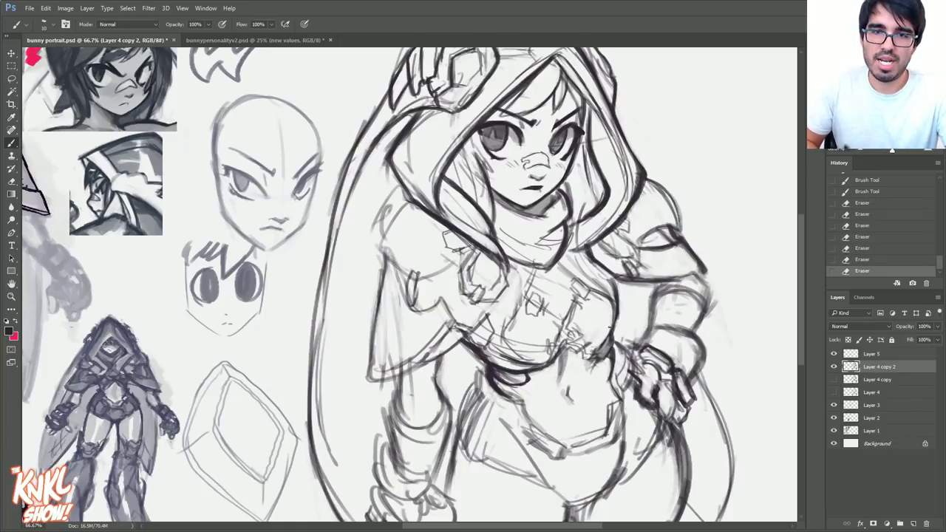
Redraw the far side of the chest as a bold, clean curve.
left_click_drag(605, 332, 591, 352)
left_click_drag(616, 307, 599, 344)
mouse_move(616, 290)
left_mouse_down()
mouse_move(612, 327)
mouse_move(605, 281)
left_mouse_up()
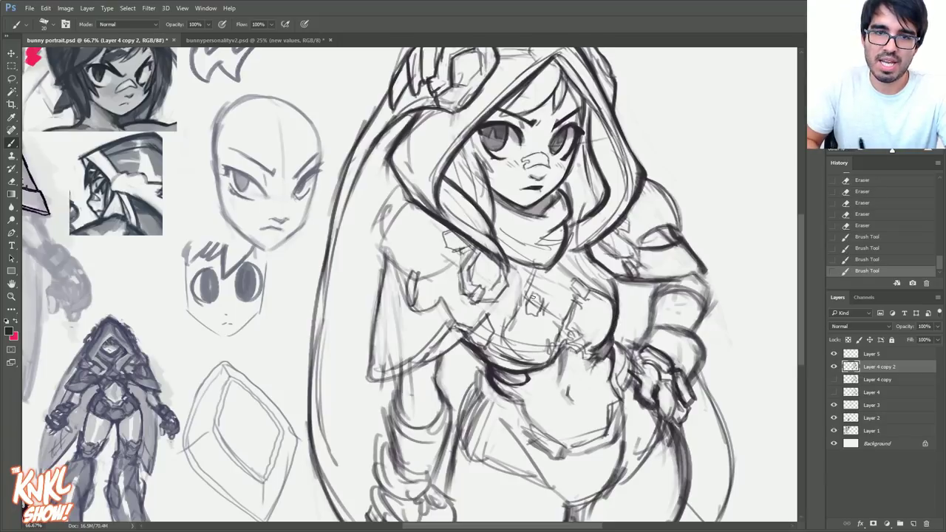
Darken the clasp outline at the hood's near lower corner and the outer edges of the near shoulder cape.
left_click_drag(490, 312, 485, 320)
left_click_drag(484, 324, 510, 267)
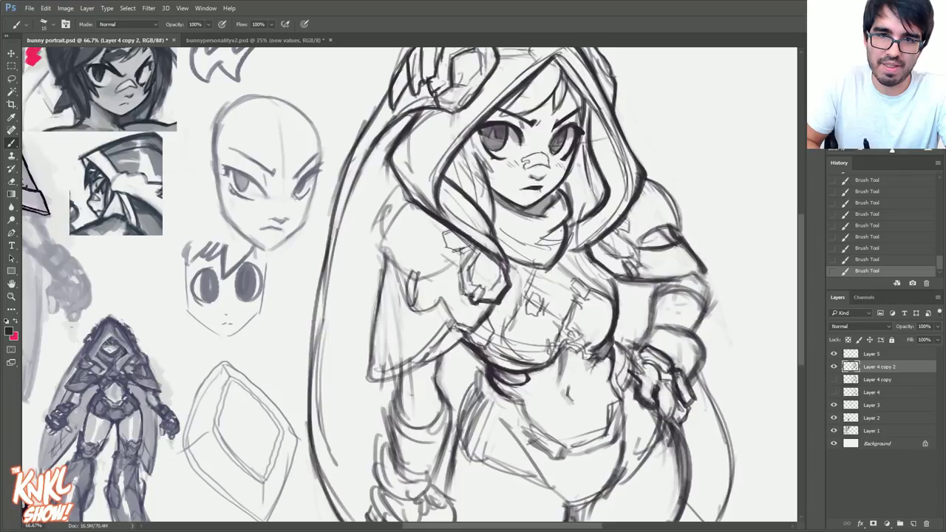
key("bracketright")
key("bracketright")
mouse_move(461, 341)
left_mouse_down()
mouse_move(404, 373)
mouse_move(370, 325)
mouse_move(384, 255)
left_mouse_up()
Outline the near shoulder pad and its lower rim with a smaller brush.
key("bracketleft")
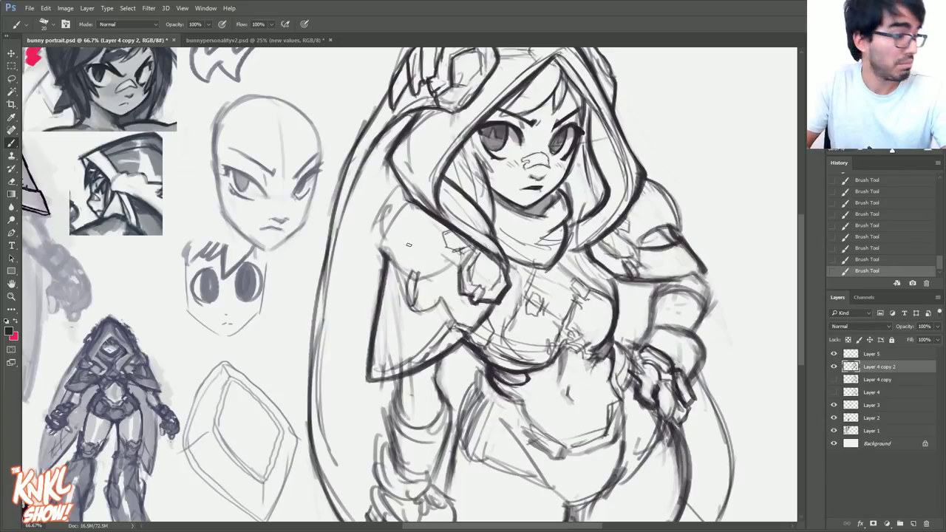
key("bracketleft")
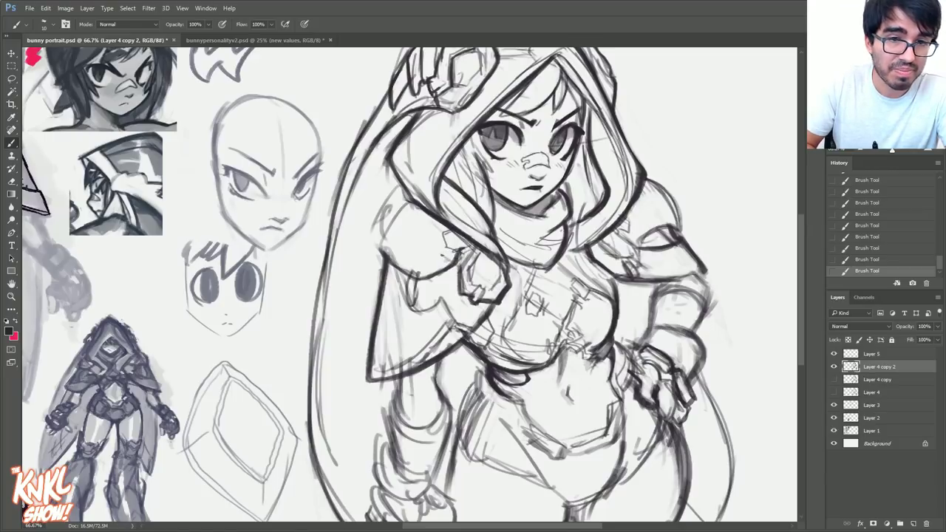
left_click_drag(433, 251, 394, 244)
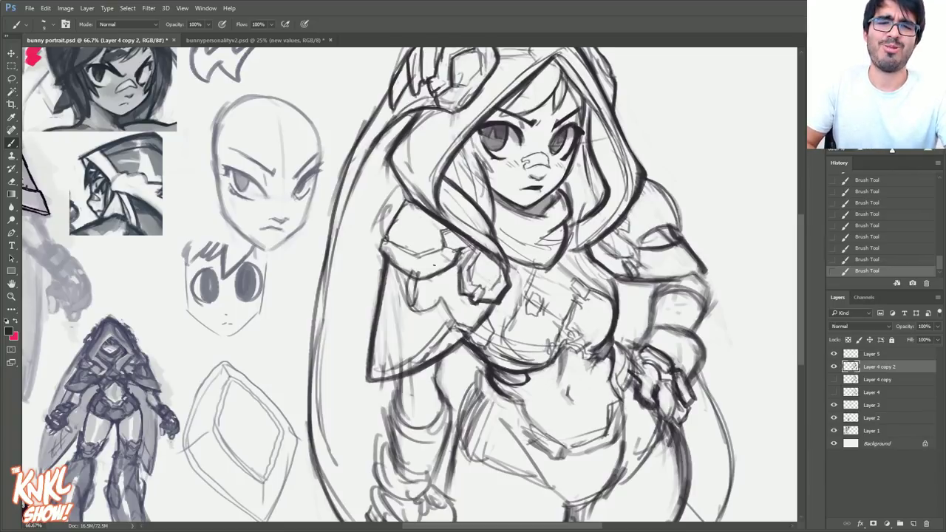
Erase part of the far shoulder armor's upper edge and redraw it with a fine brush.
key("e")
mouse_move(641, 234)
left_mouse_down()
mouse_move(674, 211)
mouse_move(655, 241)
mouse_move(640, 219)
left_mouse_up()
key("b")
left_click_drag(640, 220, 646, 229)
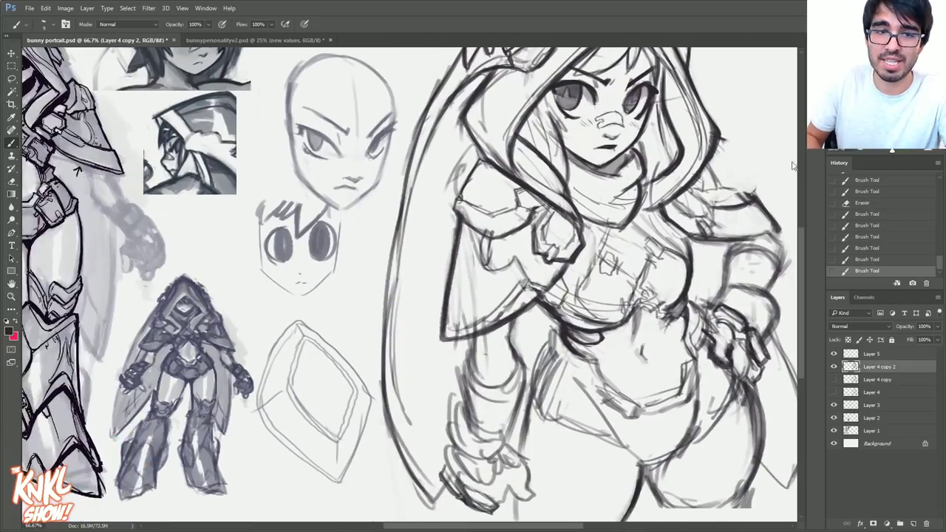
mouse_move(339, 281)
left_mouse_down()
mouse_move(355, 273)
mouse_move(235, 325)
left_mouse_up()
left_click_drag(255, 321, 251, 334)
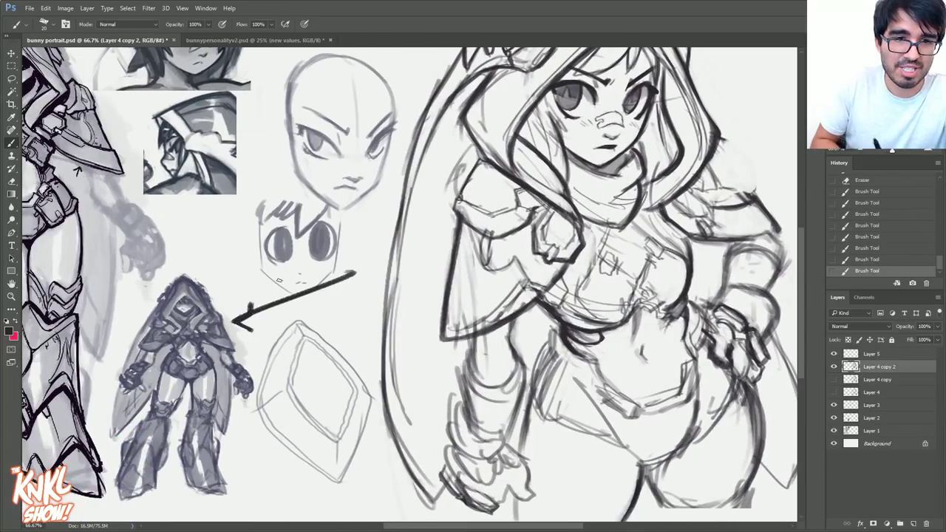
left_click_drag(347, 191, 555, 191)
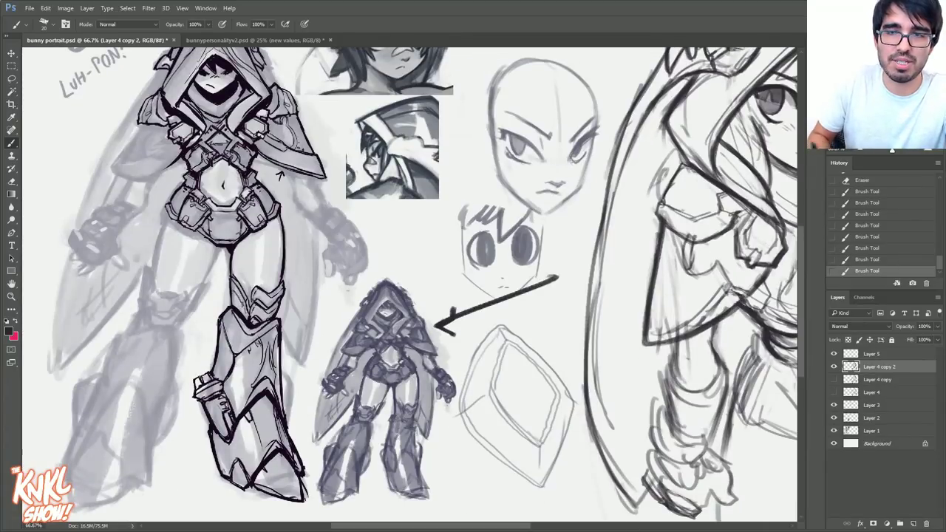
scroll(422, 285, "up", 2)
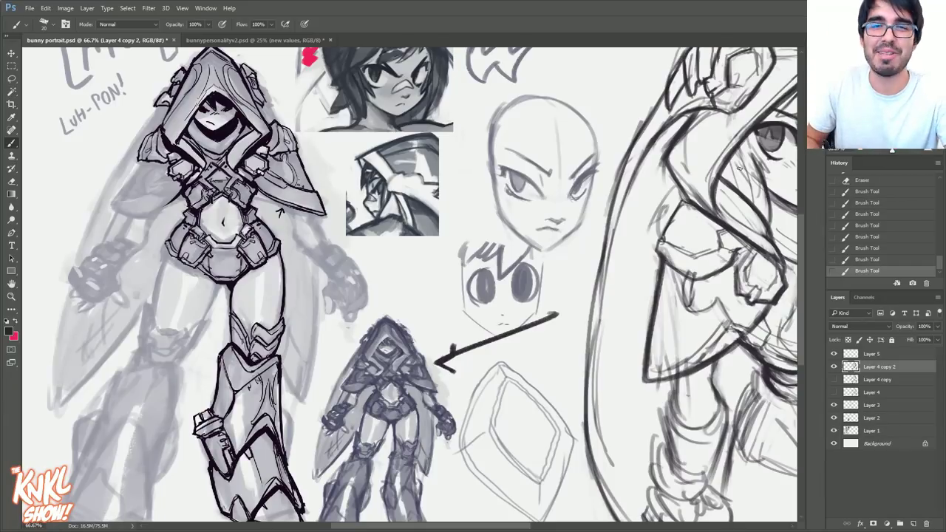
left_click_drag(473, 281, 385, 285)
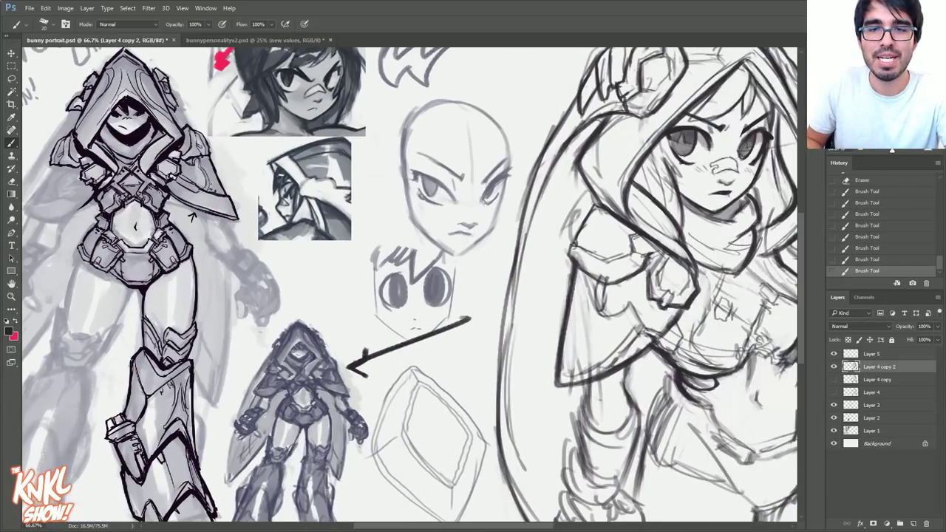
left_click(876, 260)
left_click(875, 247)
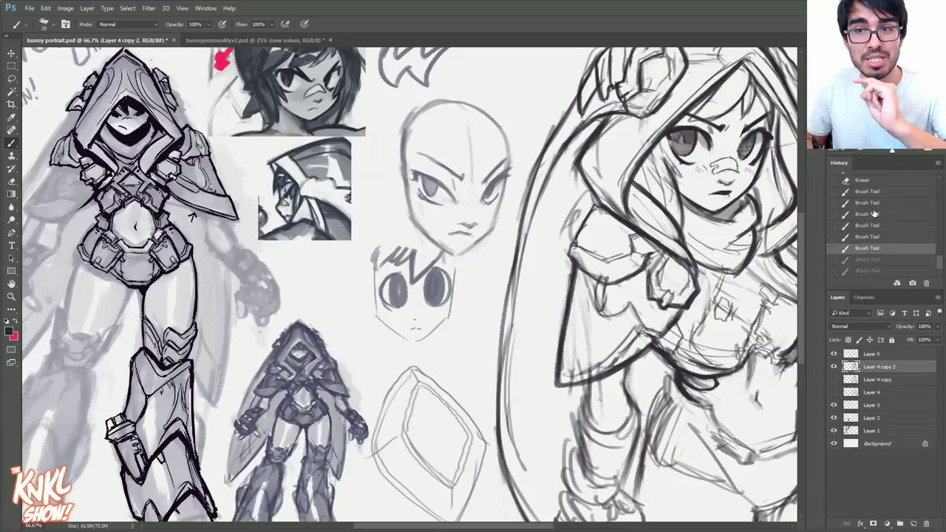
scroll(412, 284, "right", 2)
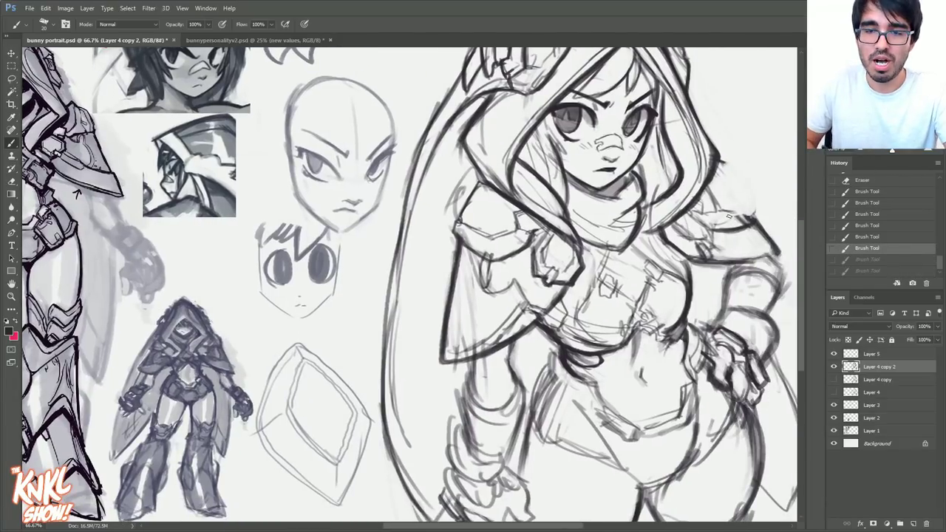
key("p")
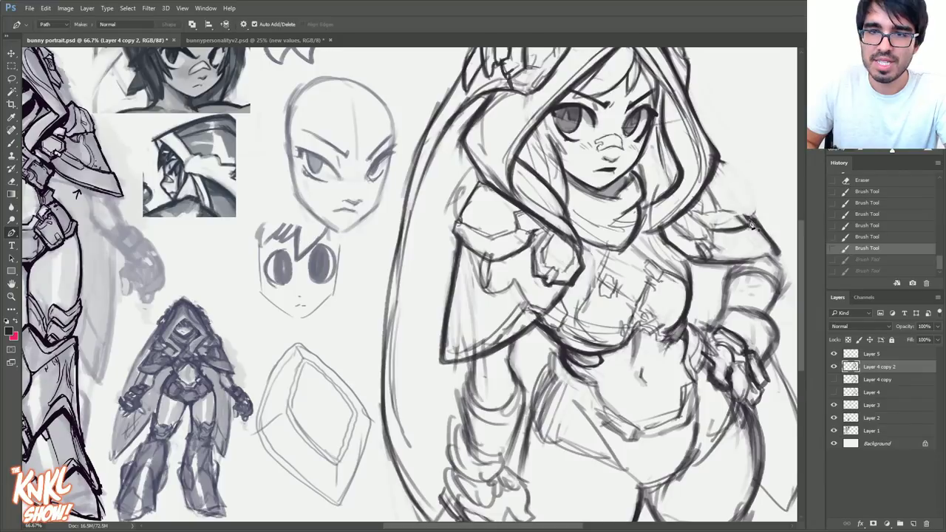
left_click_drag(756, 222, 779, 248)
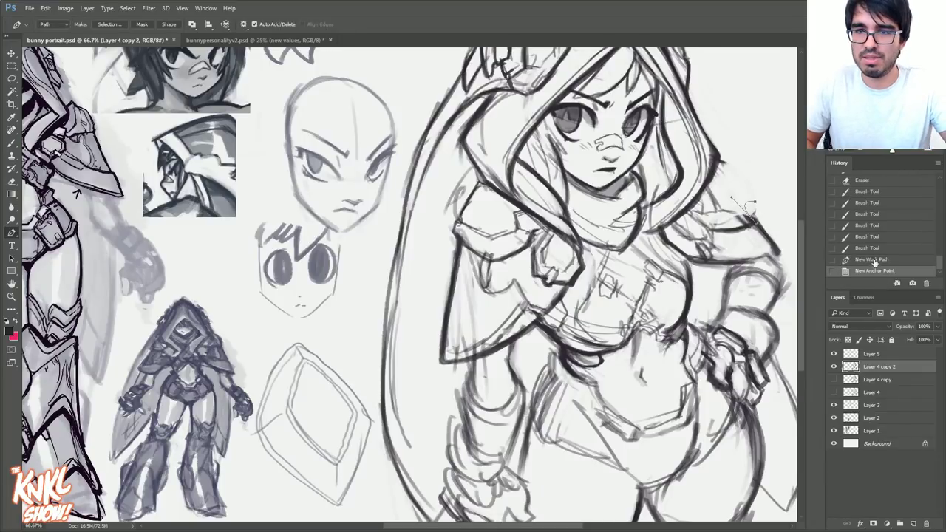
left_click(866, 260)
key("b")
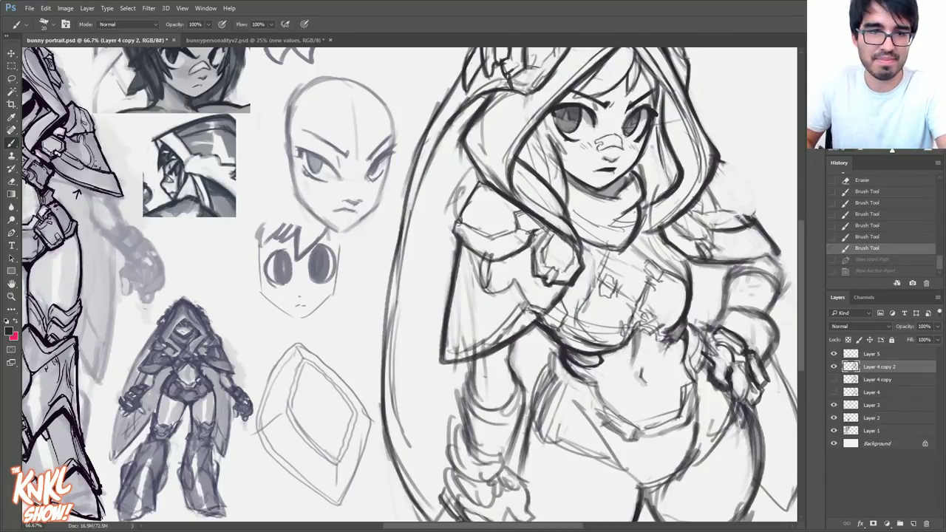
Draw the upper plate edges of the far shoulder armor in bold strokes and clean them up with the eraser.
left_click_drag(743, 213, 757, 226)
mouse_move(722, 190)
left_mouse_down()
mouse_move(747, 215)
mouse_move(721, 173)
left_mouse_up()
mouse_move(720, 172)
left_mouse_down()
mouse_move(742, 200)
mouse_move(714, 201)
mouse_move(742, 173)
mouse_move(766, 217)
mouse_move(741, 184)
left_mouse_up()
key("e")
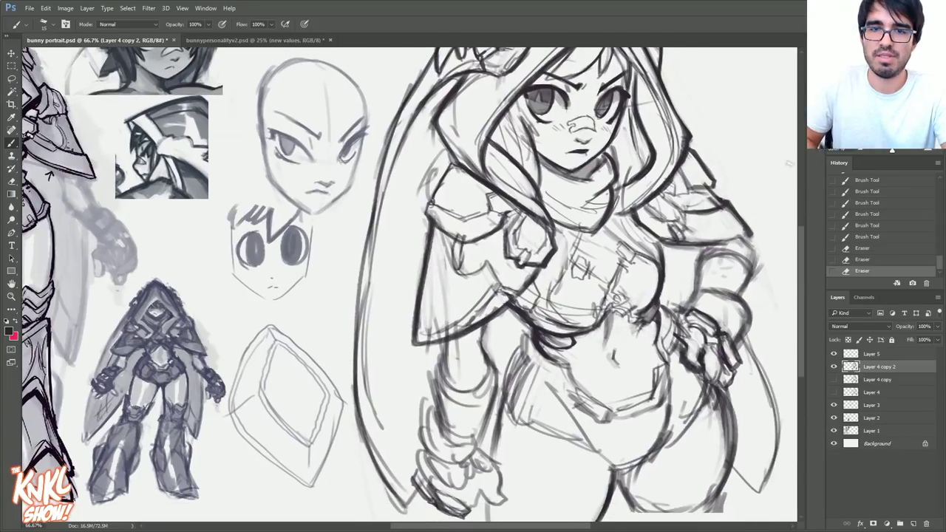
Darken the chest garment's near side beside the clasp and its neckline under the scarf, varying the brush size.
mouse_move(531, 275)
left_mouse_down()
mouse_move(516, 291)
mouse_move(537, 280)
mouse_move(554, 247)
left_mouse_up()
key("bracketleft")
key("bracketleft")
left_click_drag(516, 305, 535, 282)
key("bracketright")
mouse_move(660, 245)
left_mouse_down()
mouse_move(632, 215)
mouse_move(609, 223)
left_mouse_up()
key("bracketright")
mouse_move(619, 213)
left_mouse_down()
mouse_move(592, 238)
mouse_move(551, 224)
mouse_move(565, 232)
mouse_move(529, 311)
left_mouse_up()
Thicken the hood's inner lines around the hair and neck on both sides of the face.
key("bracketleft")
key("bracketleft")
mouse_move(531, 192)
left_mouse_down()
mouse_move(509, 215)
mouse_move(516, 224)
mouse_move(519, 216)
left_mouse_up()
key("bracketright")
key("bracketleft")
mouse_move(595, 202)
left_mouse_down()
mouse_move(588, 162)
mouse_move(611, 118)
left_mouse_up()
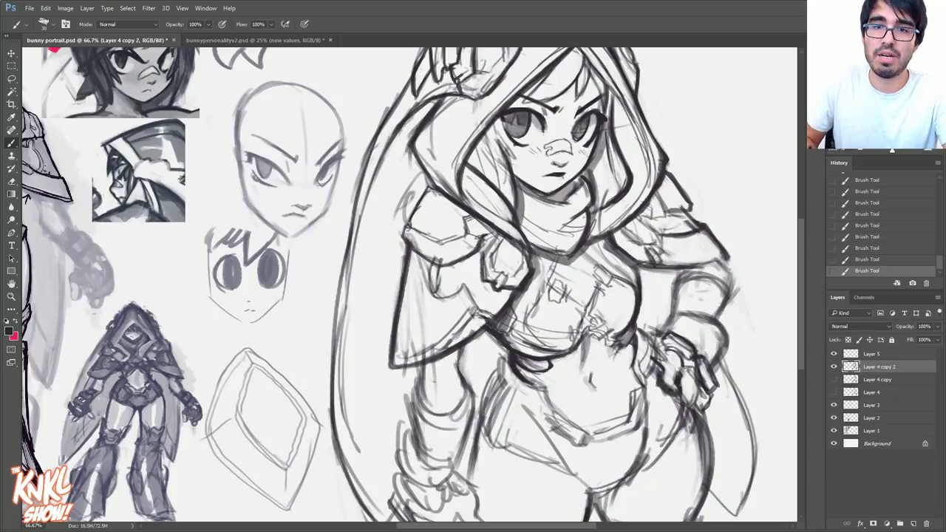
Thicken the hood opening's near inner edge from beside the eye up toward the peak.
left_click_drag(560, 165, 537, 216)
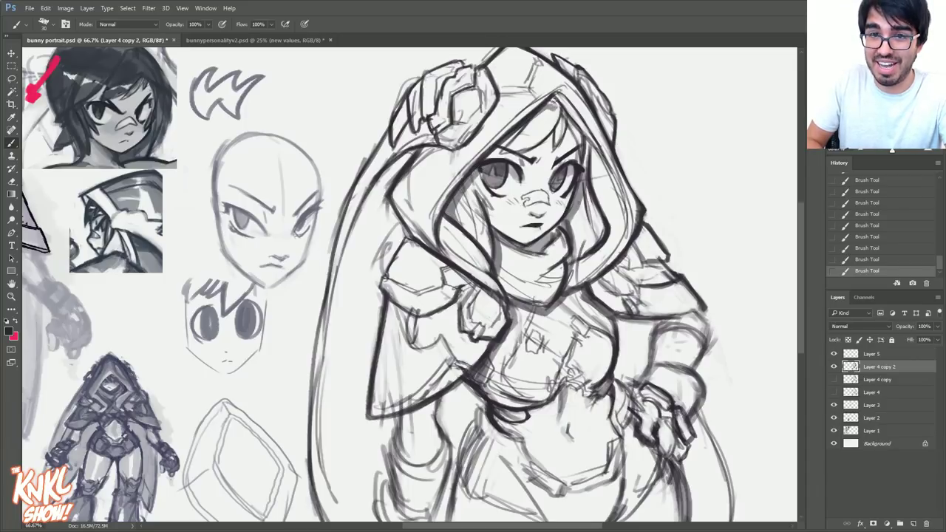
key("bracketleft")
key("bracketright")
key("bracketright")
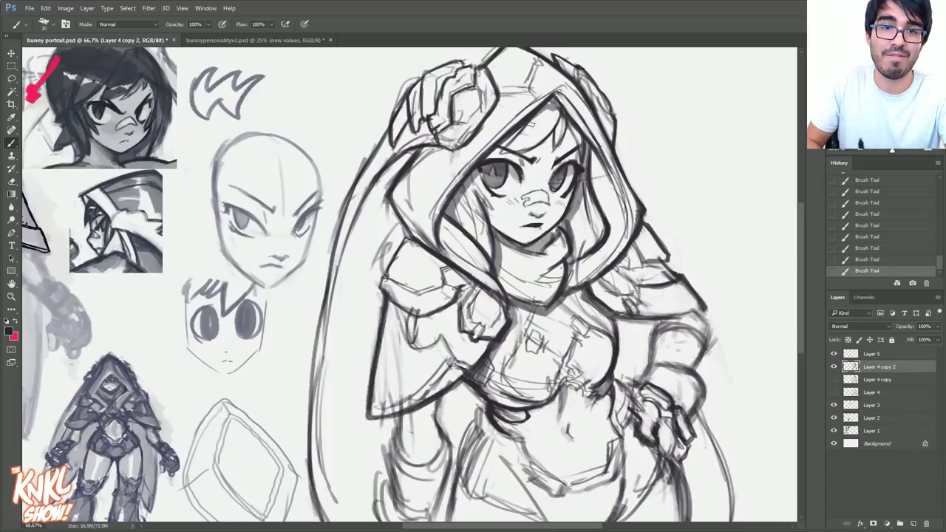
key("bracketleft")
left_click_drag(498, 155, 529, 118)
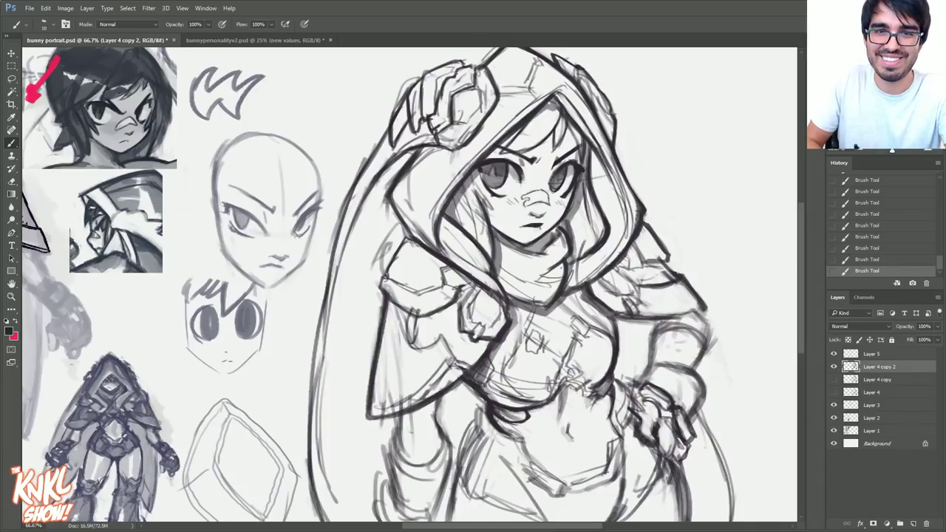
left_click_drag(491, 157, 544, 103)
Darken the hood contour beneath the near ear ornament and the inner contour of the far ear's base.
key("bracketright")
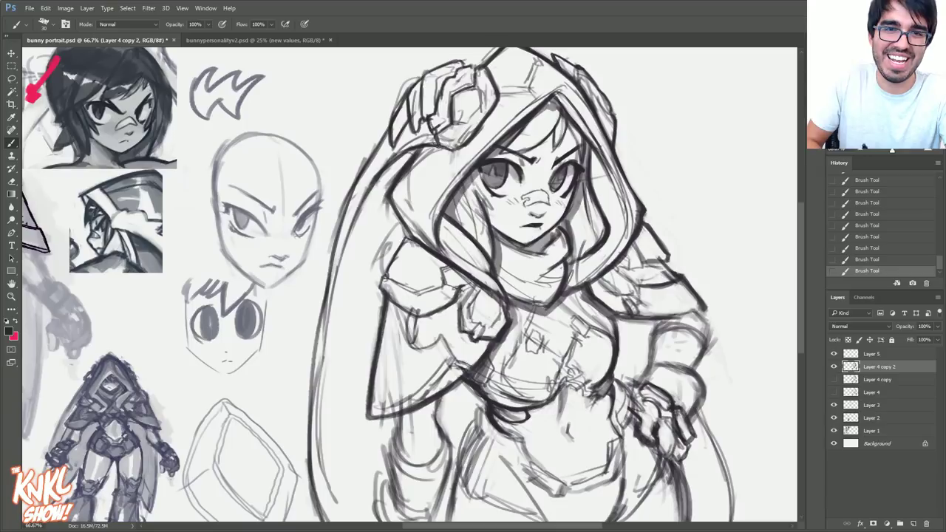
mouse_move(411, 153)
left_mouse_down()
mouse_move(458, 149)
mouse_move(490, 123)
left_mouse_up()
key("bracketleft")
key("bracketleft")
left_click_drag(575, 84, 615, 141)
scroll(547, 294, "down", 2)
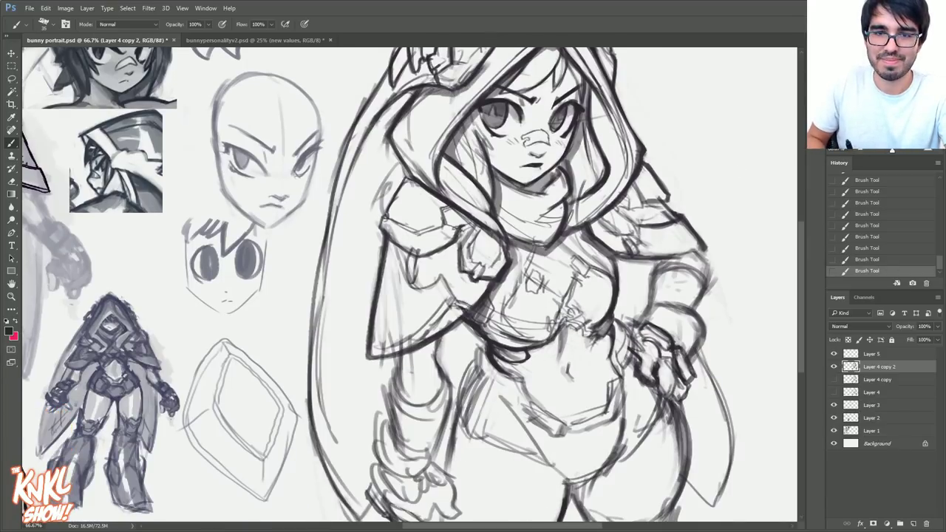
Darken the belt's front segment and redraw the lower edges of the near hip plate in bolder lines.
scroll(570, 331, "down", 1)
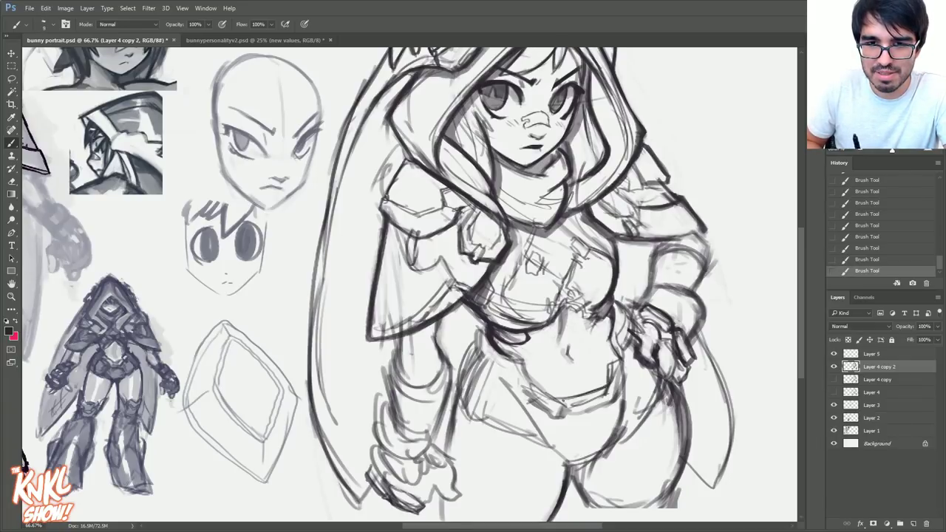
mouse_move(565, 406)
left_mouse_down()
mouse_move(604, 395)
mouse_move(571, 418)
mouse_move(555, 411)
left_mouse_up()
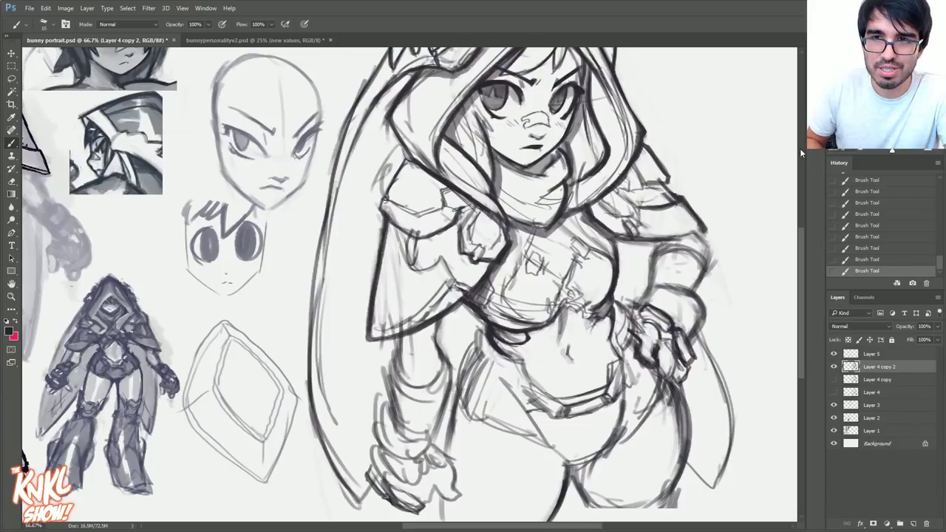
scroll(801, 153, "left", 6)
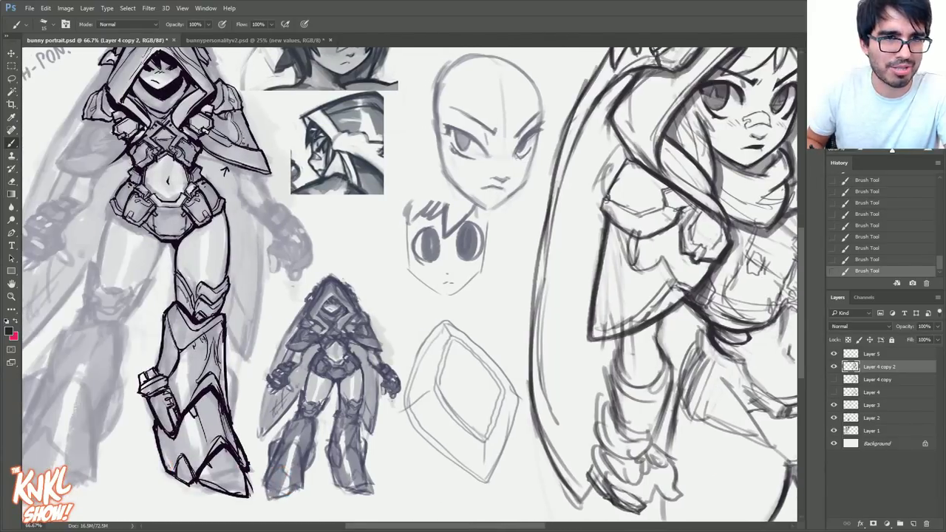
scroll(827, 151, "right", 4)
left_click_drag(621, 405, 581, 457)
mouse_move(587, 447)
left_mouse_down()
mouse_move(555, 458)
mouse_move(547, 392)
mouse_move(574, 348)
left_mouse_up()
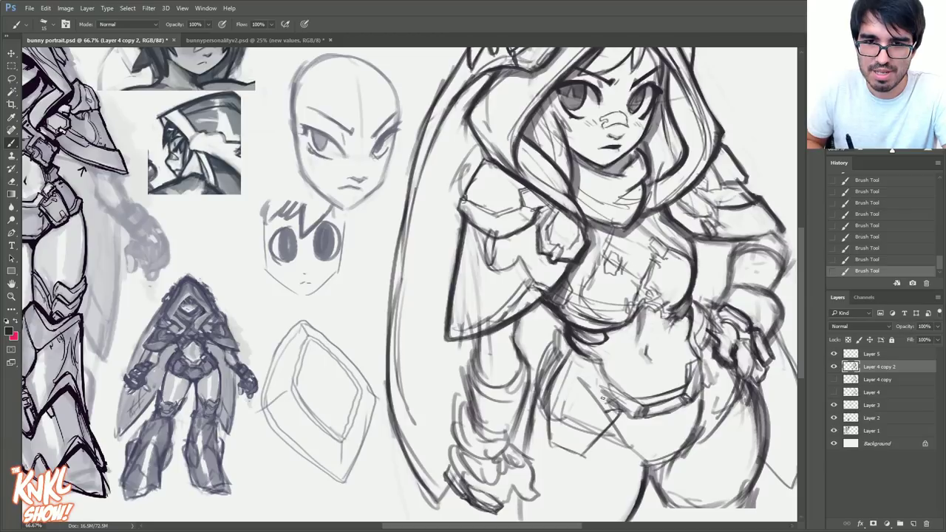
Sketch the far hip plate's edge below the resting hand and erase the rough lines inside the near hip plate.
scroll(409, 285, "right", 3)
mouse_move(629, 358)
left_mouse_down()
mouse_move(664, 410)
mouse_move(672, 404)
mouse_move(620, 357)
left_mouse_up()
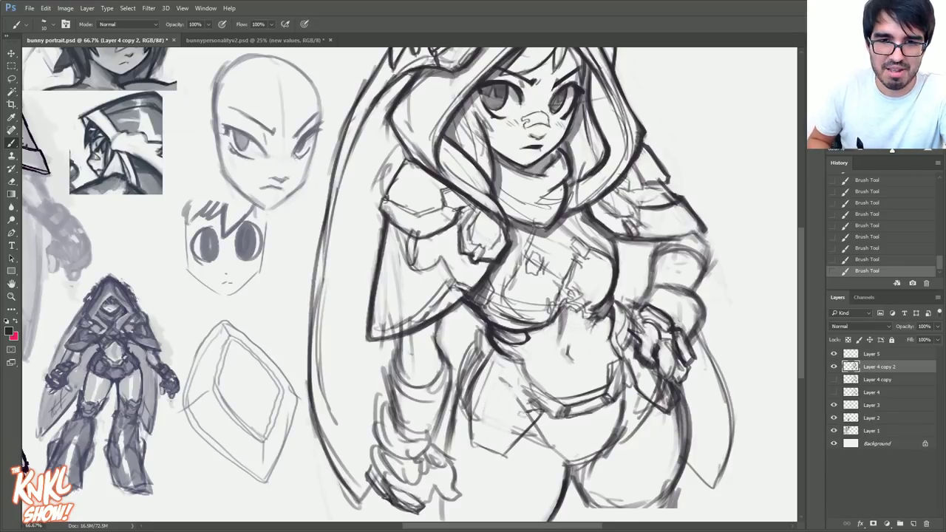
mouse_move(529, 406)
left_mouse_down()
mouse_move(524, 378)
mouse_move(485, 433)
left_mouse_up()
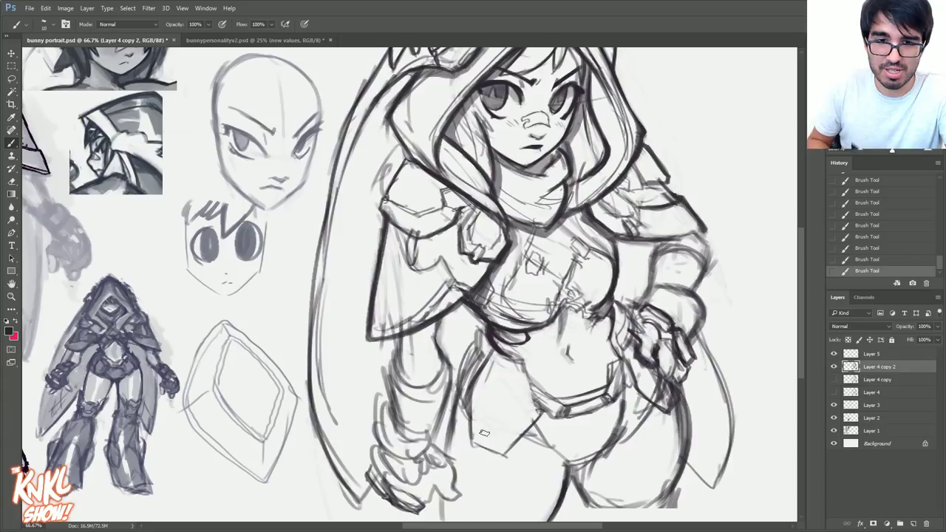
Draw a bold arrow pointing at the diamond-shaped plate sketch beside the character.
key("bracketright")
key("b")
mouse_move(289, 283)
left_mouse_down()
mouse_move(261, 315)
mouse_move(282, 330)
left_mouse_up()
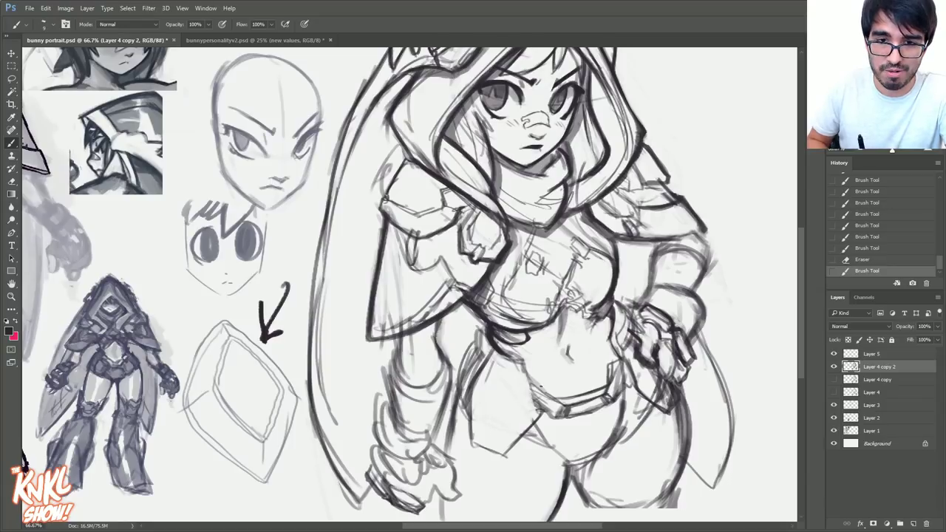
Draw a faceted inner border inside the near hip plate, comparing the last strokes with the earlier state.
left_click_drag(526, 369, 541, 414)
left_click_drag(521, 357, 537, 406)
left_click_drag(475, 429, 504, 436)
mouse_move(498, 435)
left_mouse_down()
mouse_move(518, 411)
mouse_move(510, 385)
left_mouse_up()
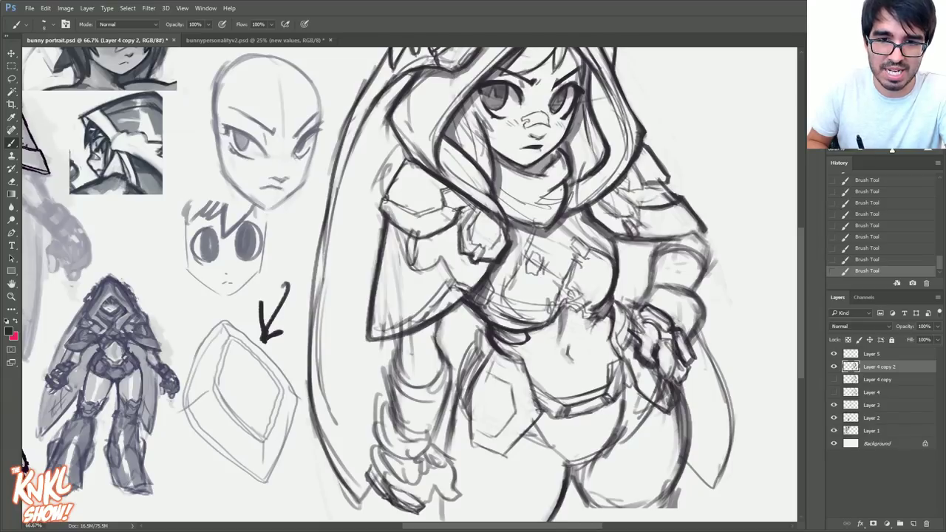
left_click_drag(479, 430, 473, 389)
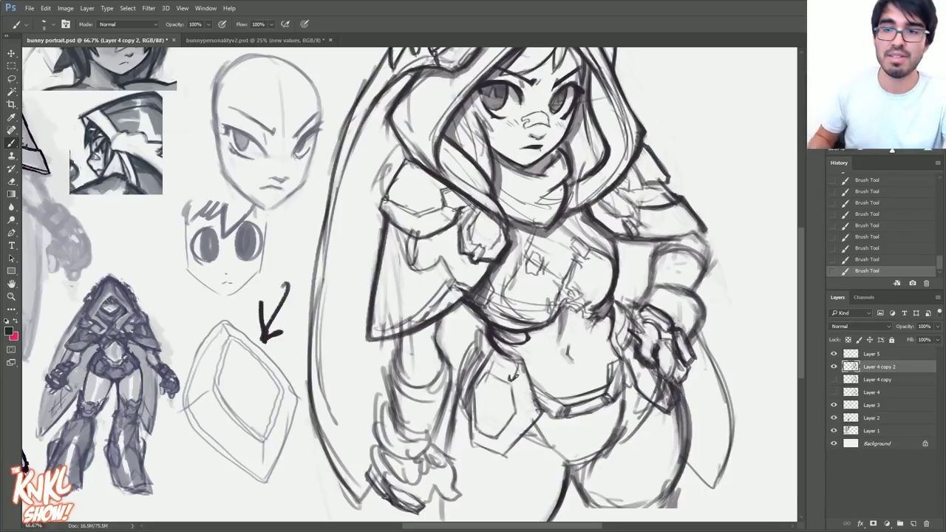
key("ctrl+alt+z")
key("ctrl+alt+z")
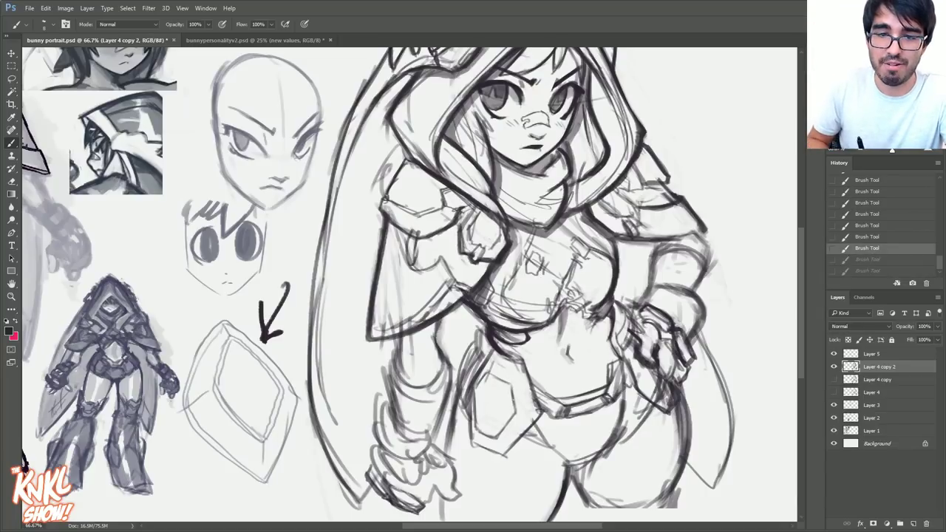
key("ctrl+shift+z")
key("ctrl+shift+z")
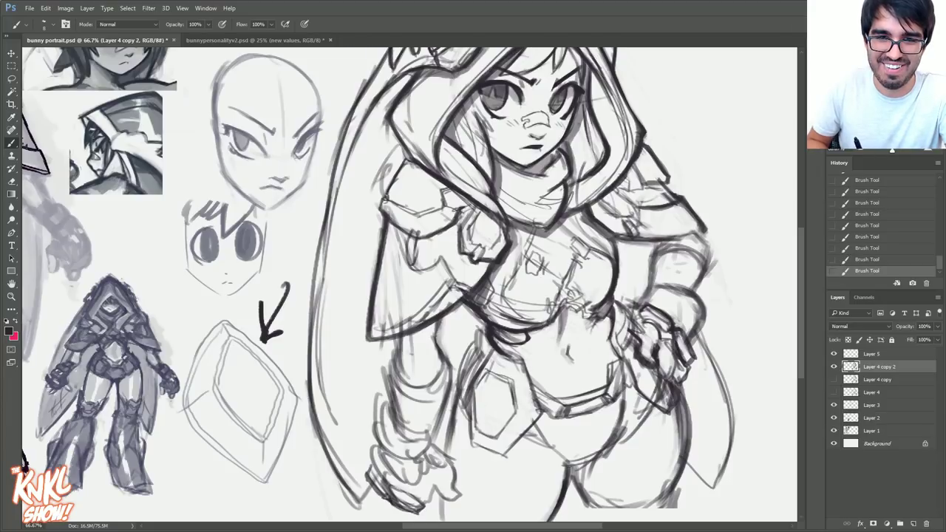
mouse_move(472, 403)
left_mouse_down()
mouse_move(482, 434)
mouse_move(500, 442)
mouse_move(535, 419)
mouse_move(520, 366)
left_mouse_up()
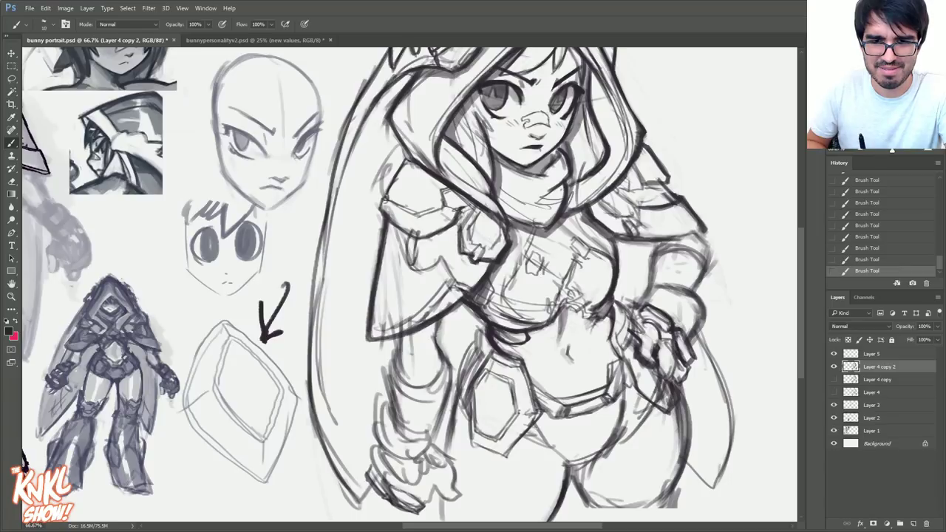
Darken the lower edges of the briefs along the near and far thighs.
mouse_move(553, 446)
left_mouse_down()
mouse_move(540, 427)
mouse_move(568, 464)
left_mouse_up()
left_click_drag(516, 433, 562, 460)
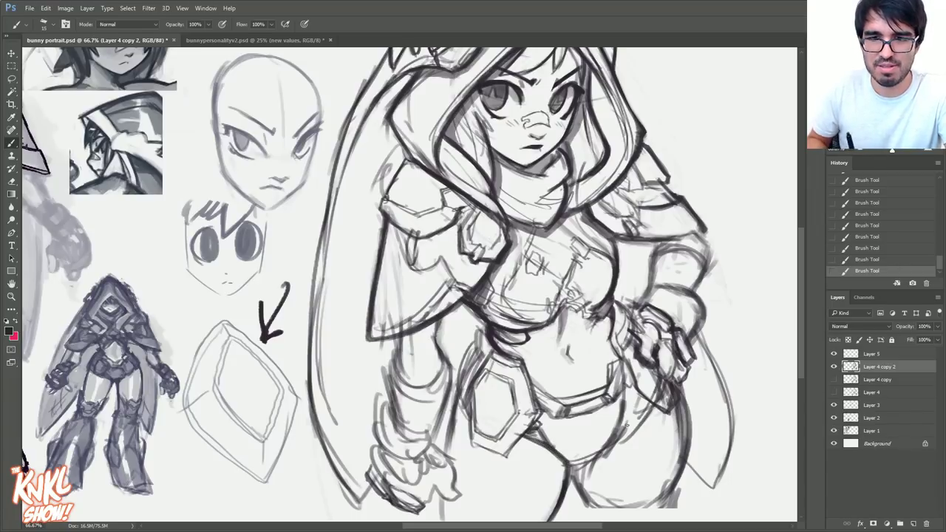
left_click_drag(618, 448, 649, 418)
left_click_drag(610, 448, 656, 393)
Shade the far hip beneath the belt and thicken the near leg opening, using larger brush sizes.
key("]")
key("]")
key("]")
key("]")
key("]")
left_click_drag(620, 436, 644, 402)
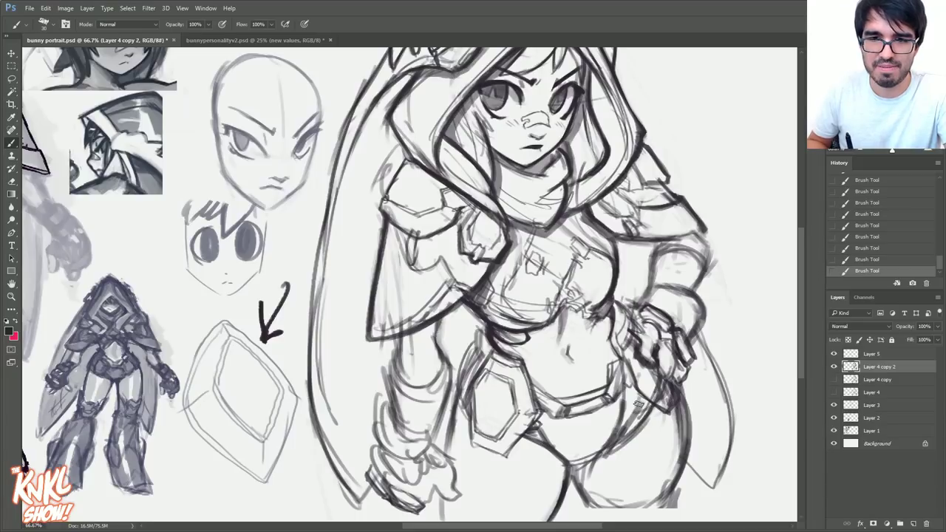
left_click_drag(527, 433, 557, 443)
key("]")
mouse_move(617, 436)
left_mouse_down()
mouse_move(628, 389)
mouse_move(654, 397)
left_mouse_up()
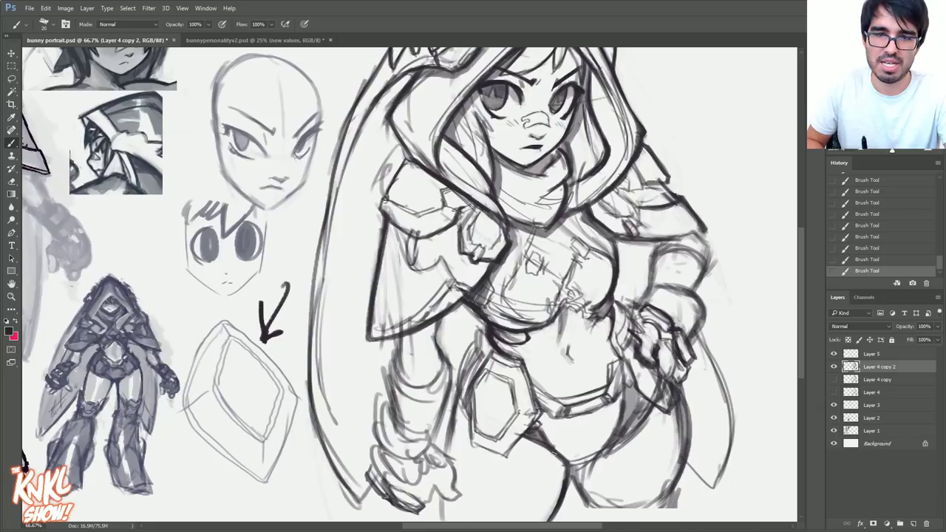
Add small notch details to the near hip plate's inner border and thicken the plate's lower and outer contour.
key("bracketleft")
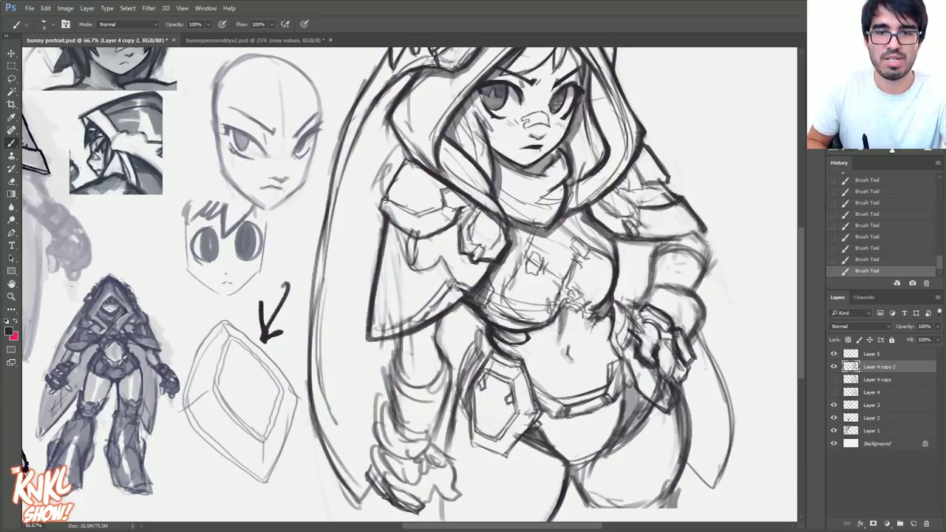
left_click_drag(510, 447, 503, 452)
key("bracketright")
left_click_drag(510, 449, 515, 443)
left_click_drag(470, 428, 477, 395)
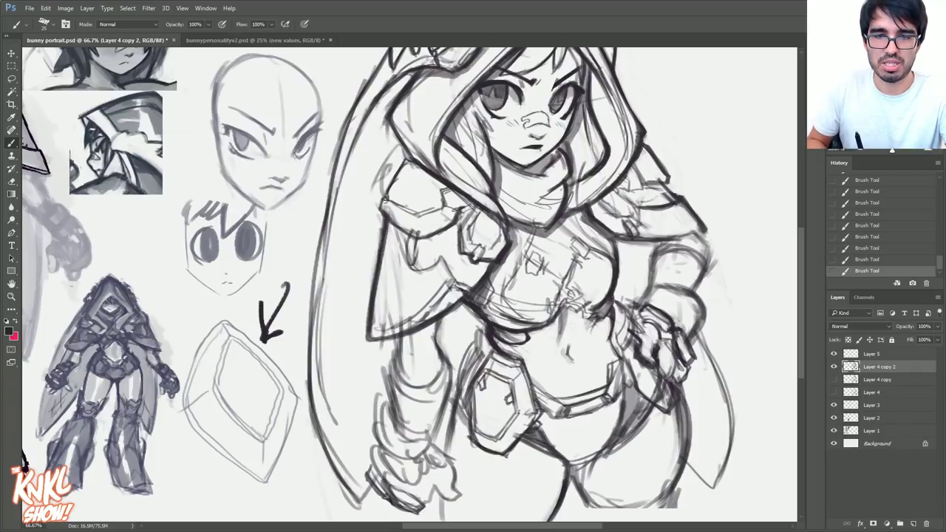
Darken the junction between the near hip plate and the belt, and strengthen the belt's edges across the waist.
left_click_drag(519, 439, 549, 421)
left_click_drag(548, 422, 563, 413)
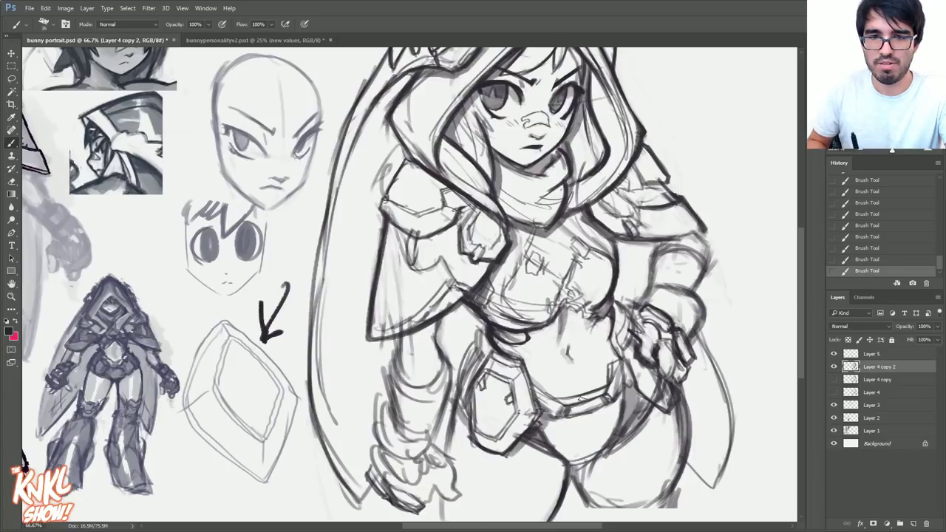
left_click_drag(560, 405, 532, 386)
left_click_drag(528, 402, 555, 378)
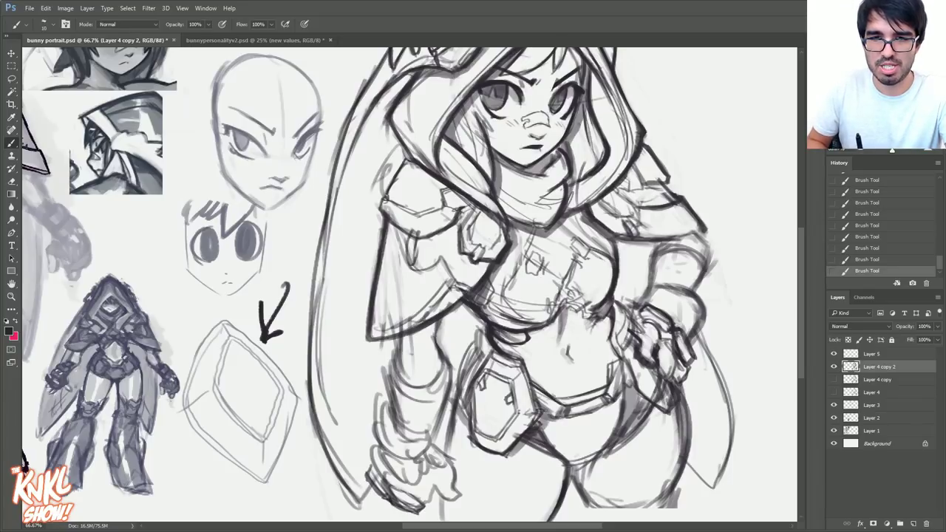
left_click_drag(571, 401, 617, 385)
Clean up and redraw the pointed far hip plate below the resting hand with bold edges.
left_click_drag(628, 356, 634, 385)
left_click_drag(620, 362, 646, 400)
mouse_move(666, 389)
left_mouse_down()
mouse_move(653, 403)
mouse_move(656, 390)
left_mouse_up()
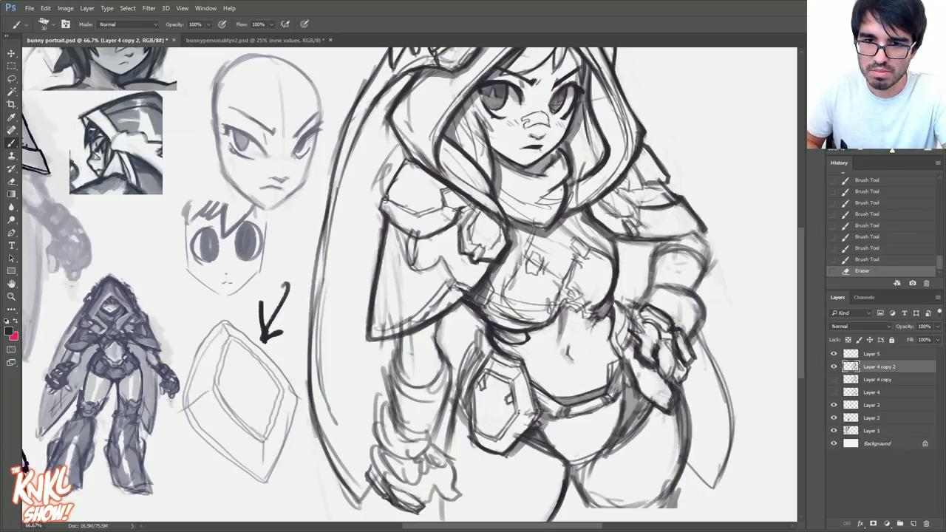
left_click_drag(657, 393, 666, 406)
mouse_move(647, 372)
left_mouse_down()
mouse_move(666, 399)
mouse_move(663, 388)
left_mouse_up()
left_click_drag(655, 375, 665, 392)
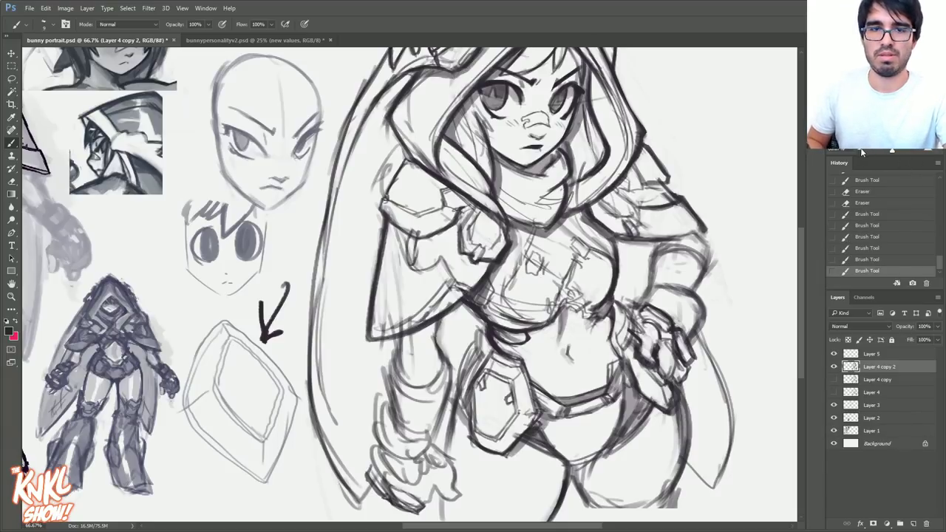
Trim the far cheek and jaw contour with the eraser, comparing it with the earlier history state.
key("ctrl+minus")
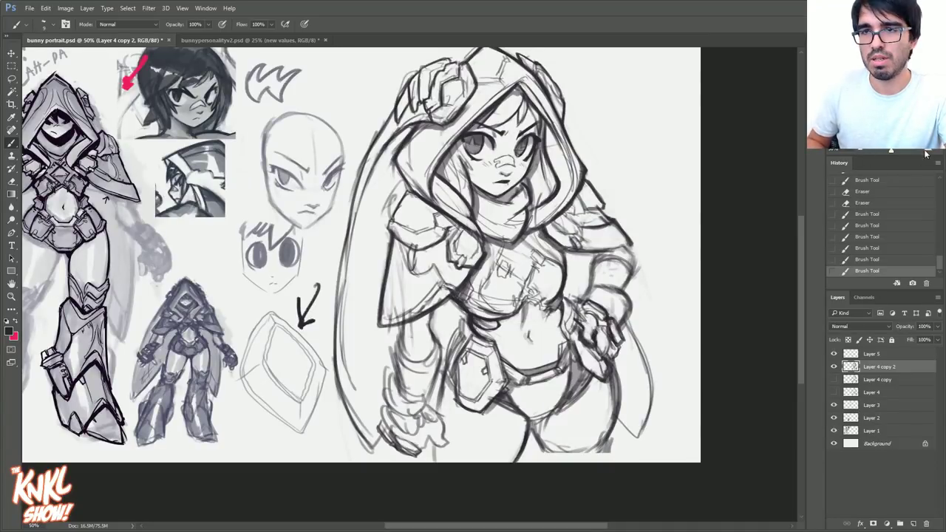
key("ctrl+plus")
key("ctrl+plus")
scroll(410, 284, "right", 5)
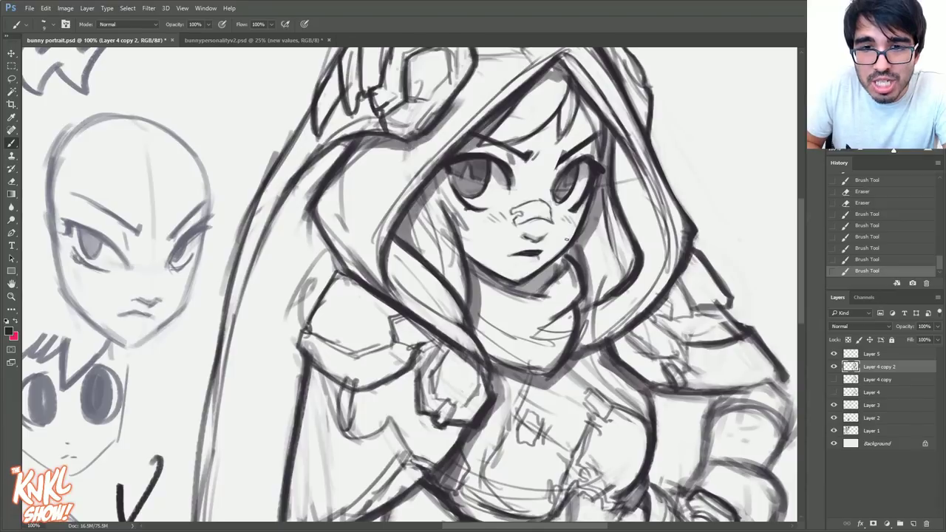
left_click_drag(566, 210, 571, 238)
left_click_drag(580, 222, 559, 251)
left_click_drag(568, 240, 538, 271)
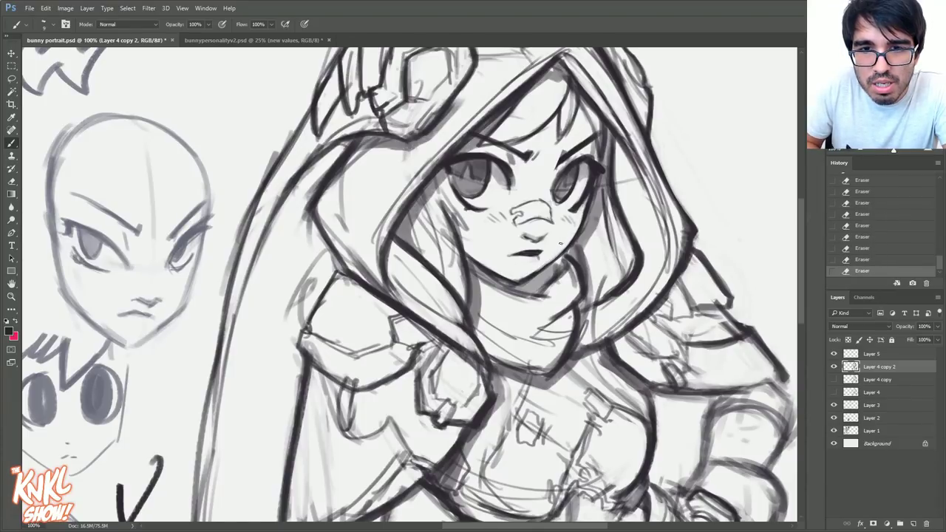
left_click(888, 248)
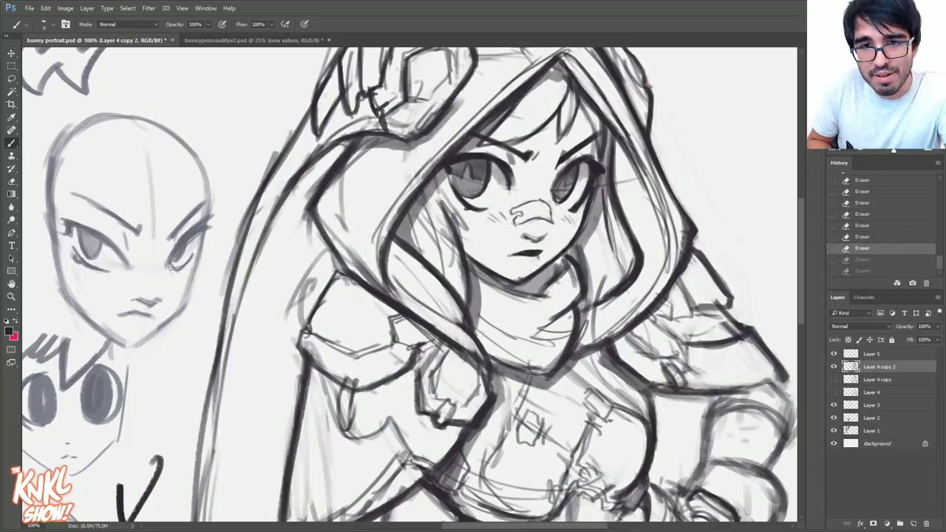
key("ctrl+shift+z")
key("ctrl+shift+z")
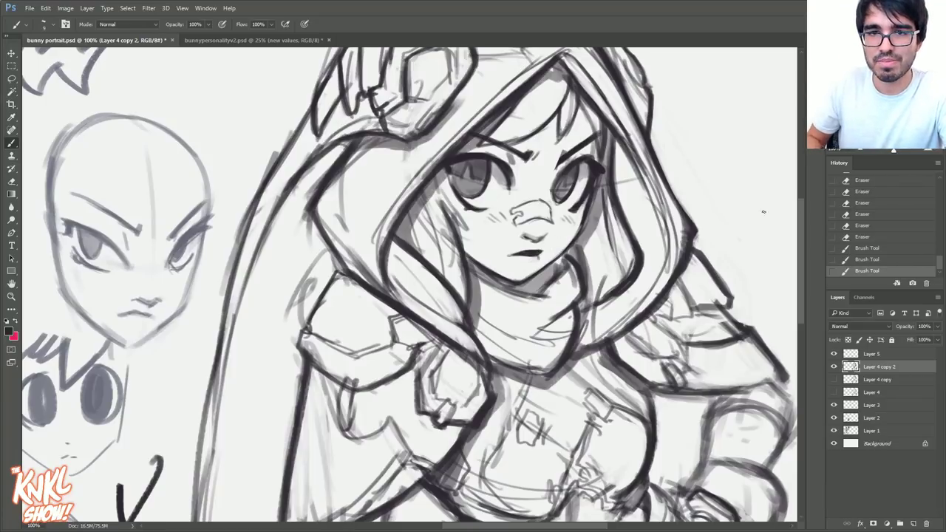
Redraw the far cheek and jaw contour, comparing the face before and after through the history states.
left_click_drag(709, 223, 627, 202)
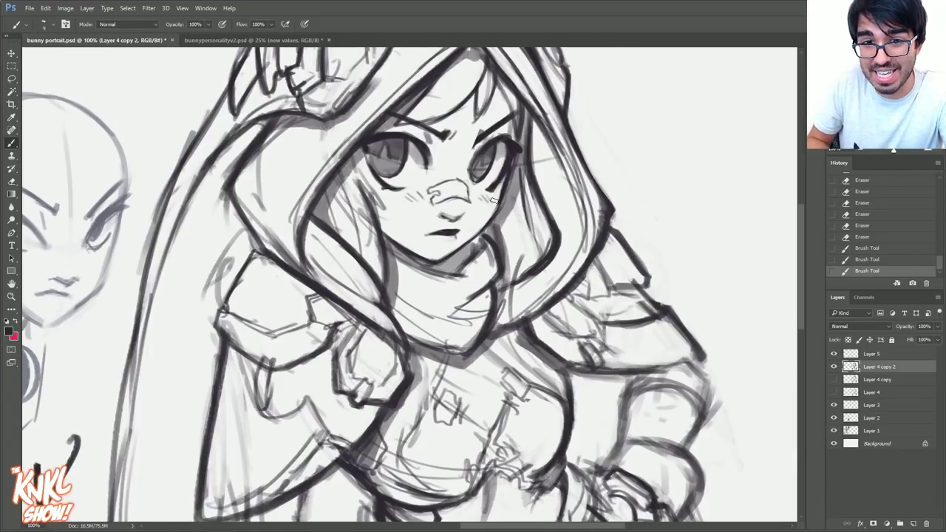
mouse_move(473, 234)
left_mouse_down()
mouse_move(464, 243)
mouse_move(500, 189)
mouse_move(457, 238)
mouse_move(488, 228)
mouse_move(504, 191)
mouse_move(500, 210)
left_mouse_up()
left_click_drag(498, 212, 485, 226)
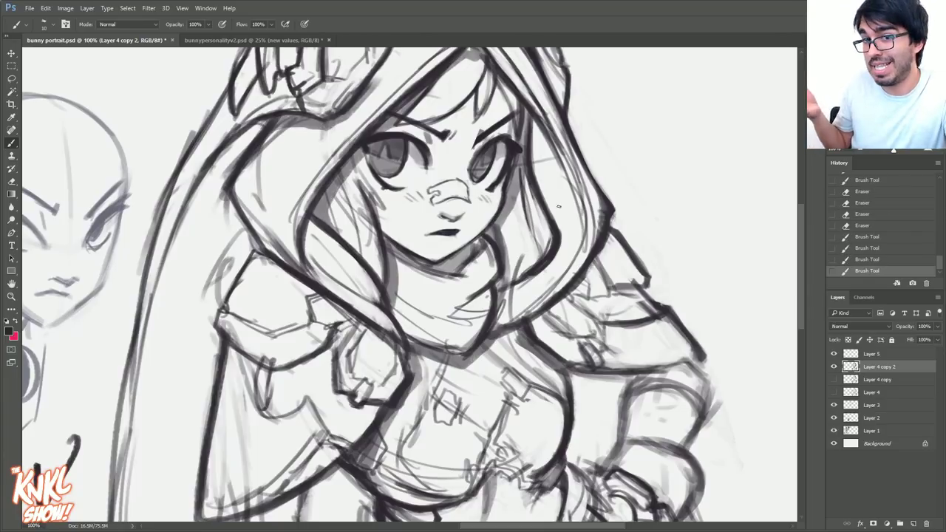
left_click(872, 193)
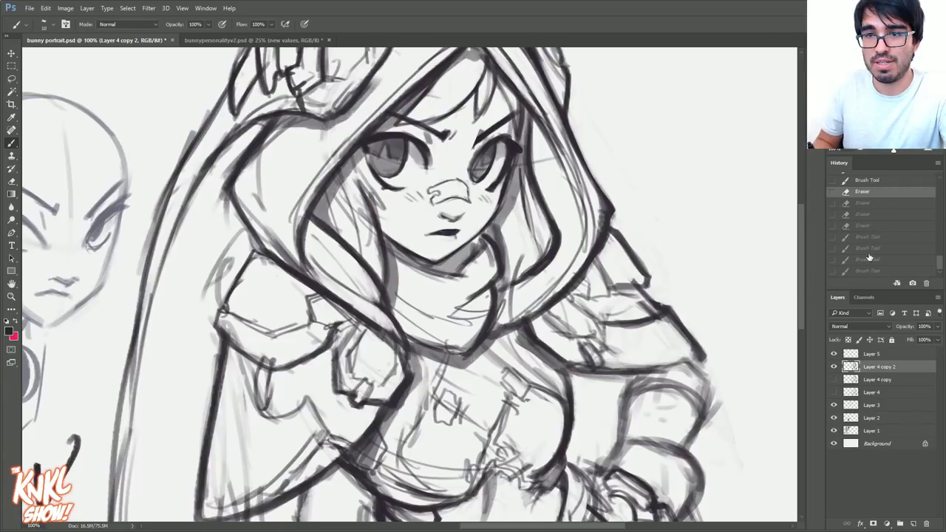
left_click(871, 270)
left_click(863, 192)
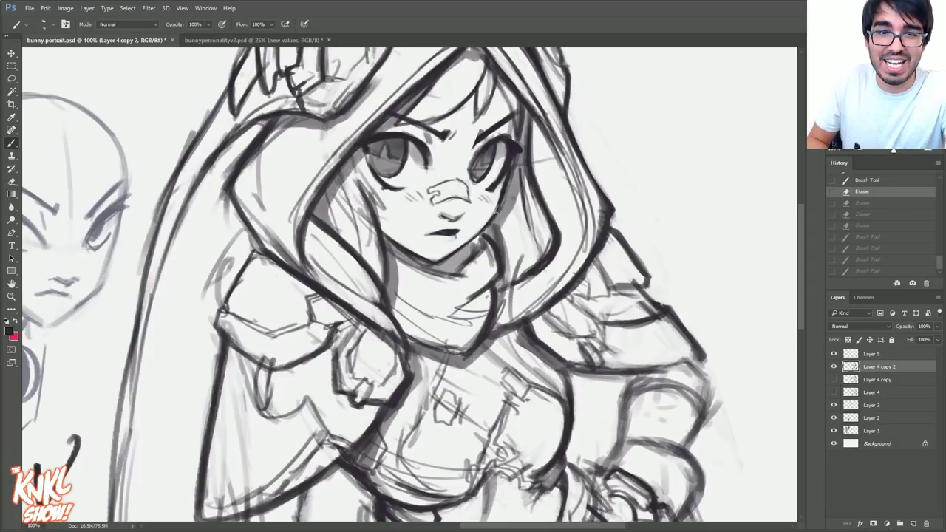
key("ctrl+z")
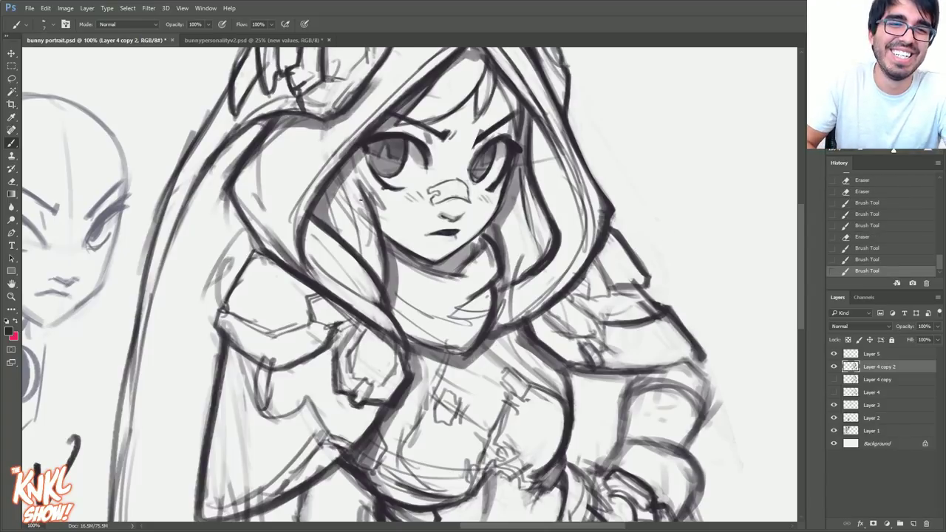
Darken the pointed hair strand beside the near eye, increasing the brush size.
left_click_drag(360, 188, 384, 209)
left_click_drag(373, 186, 385, 211)
key("]")
left_click_drag(360, 168, 382, 206)
left_click_drag(357, 163, 375, 190)
left_click_drag(353, 157, 383, 208)
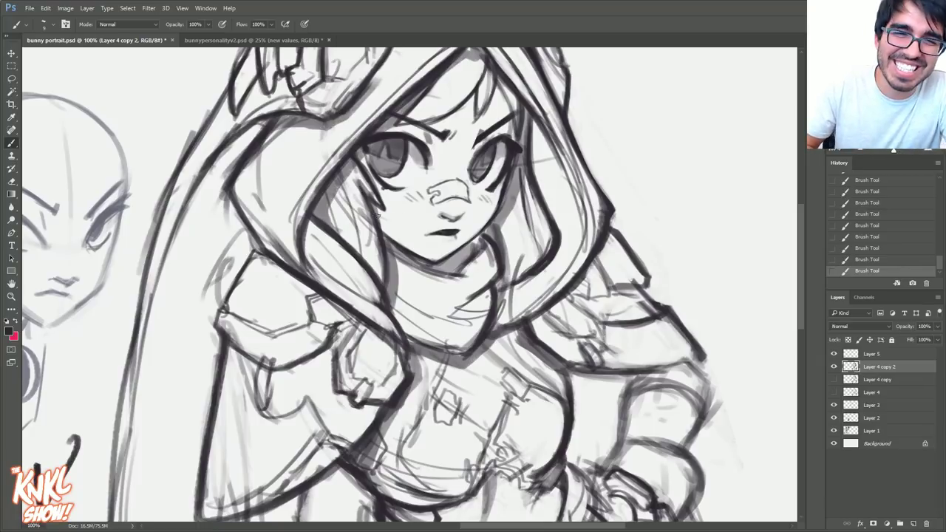
Erase the rough hair lines beside the near cheek and redraw the long lock's edge from the eye to the hood.
mouse_move(361, 211)
left_mouse_down()
mouse_move(383, 271)
mouse_move(377, 236)
left_mouse_up()
mouse_move(354, 180)
left_mouse_down()
mouse_move(378, 264)
mouse_move(359, 197)
left_mouse_up()
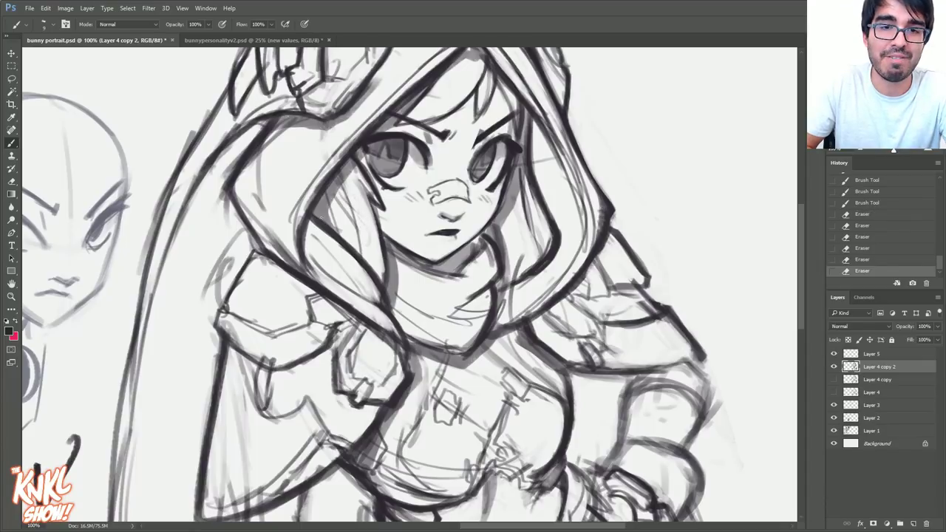
left_click_drag(384, 285, 358, 157)
left_click_drag(362, 178, 358, 160)
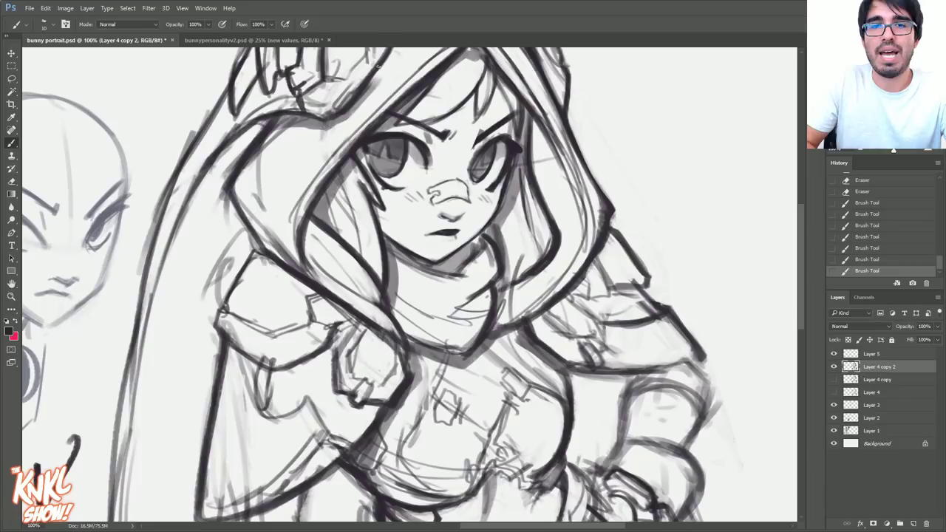
Darken the far hair lock's line inside the hood opening and reduce the brush size.
left_click_drag(541, 260, 524, 183)
key("[")
key("[")
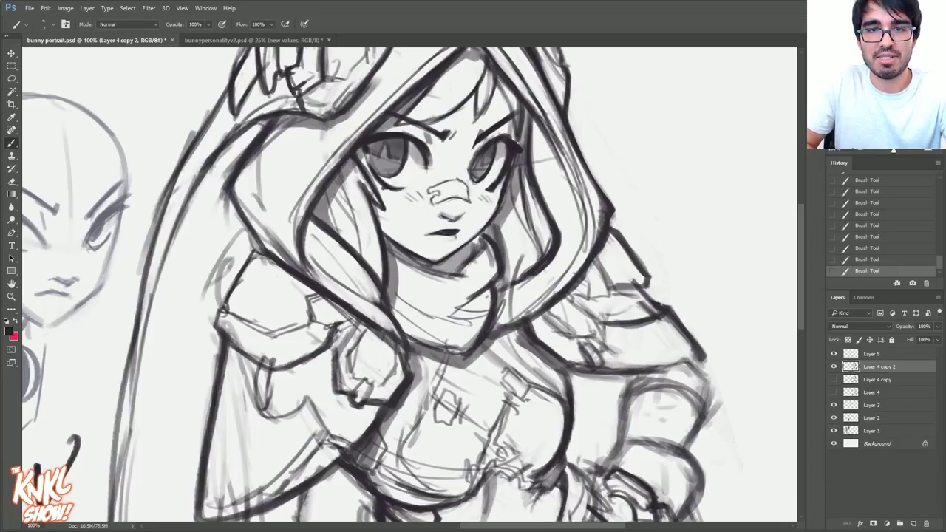
Darken the hair line along the hood's far inner edge and erase the shading and rough lines inside the hood's far side.
key("]")
left_click_drag(523, 139, 496, 77)
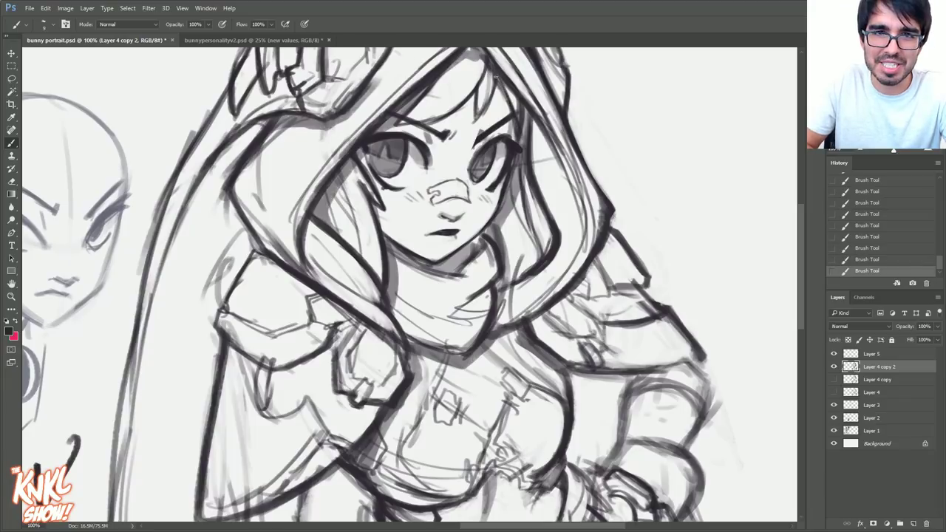
left_click_drag(734, 79, 719, 106)
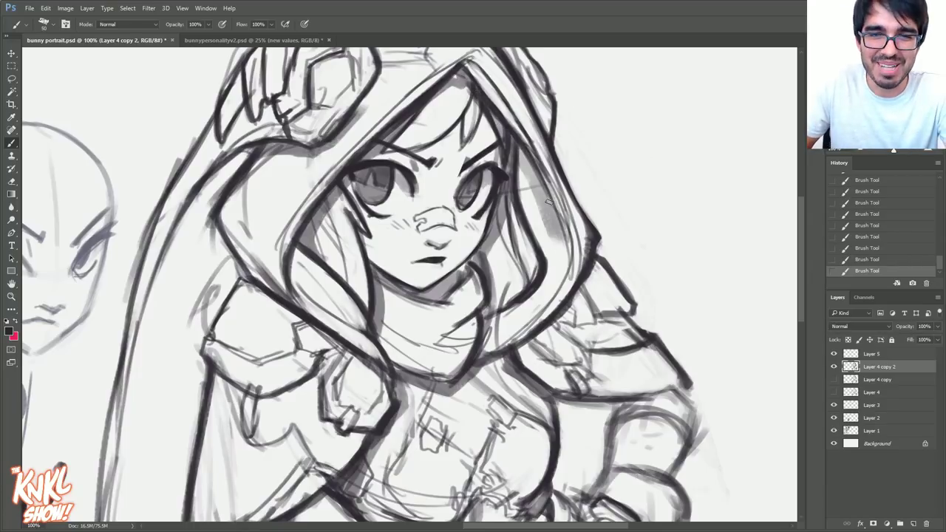
key("e")
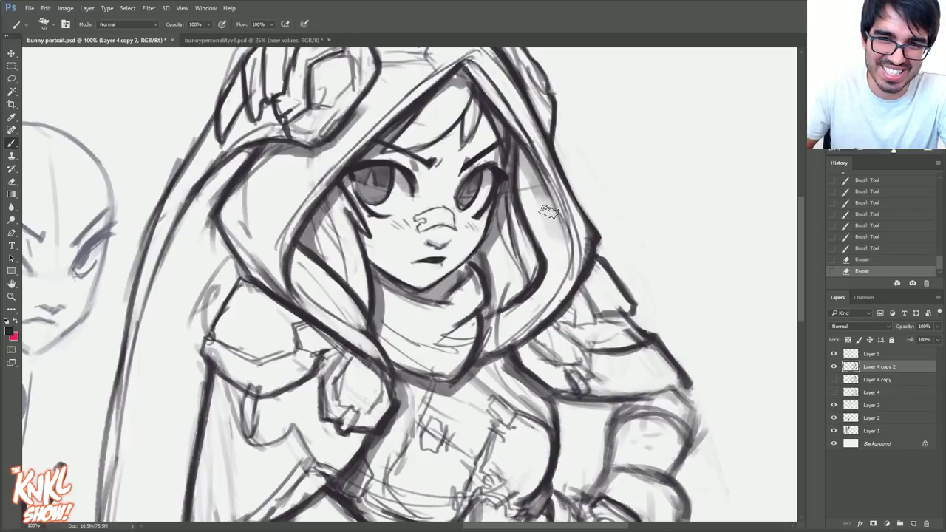
left_click_drag(556, 250, 543, 163)
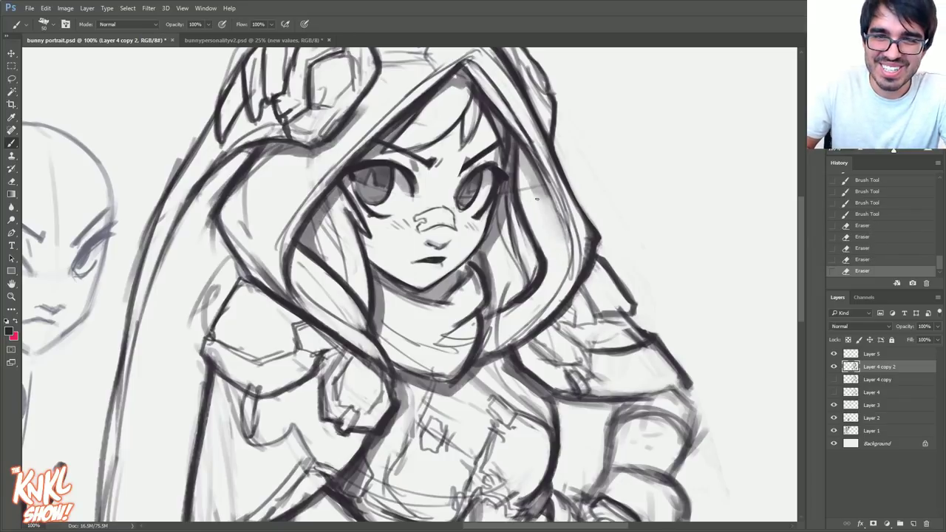
left_click_drag(543, 163, 531, 190)
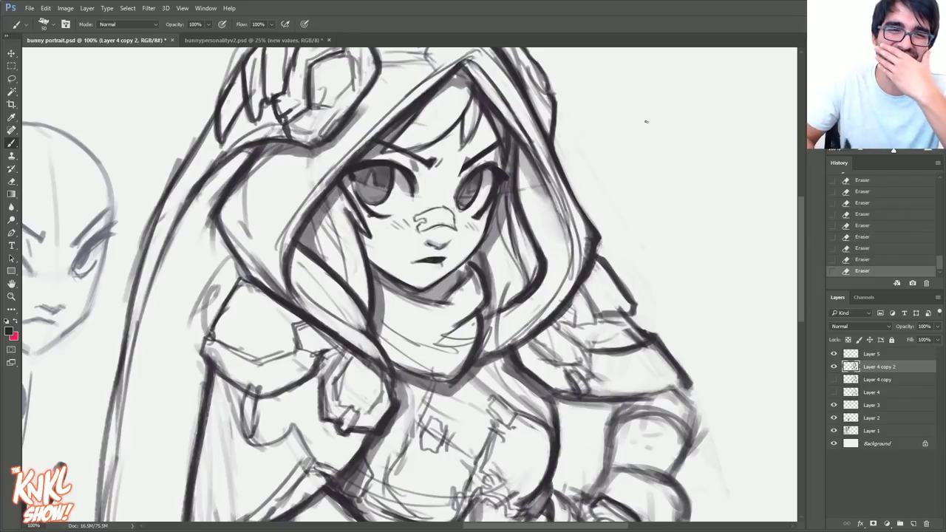
left_click_drag(577, 207, 668, 259)
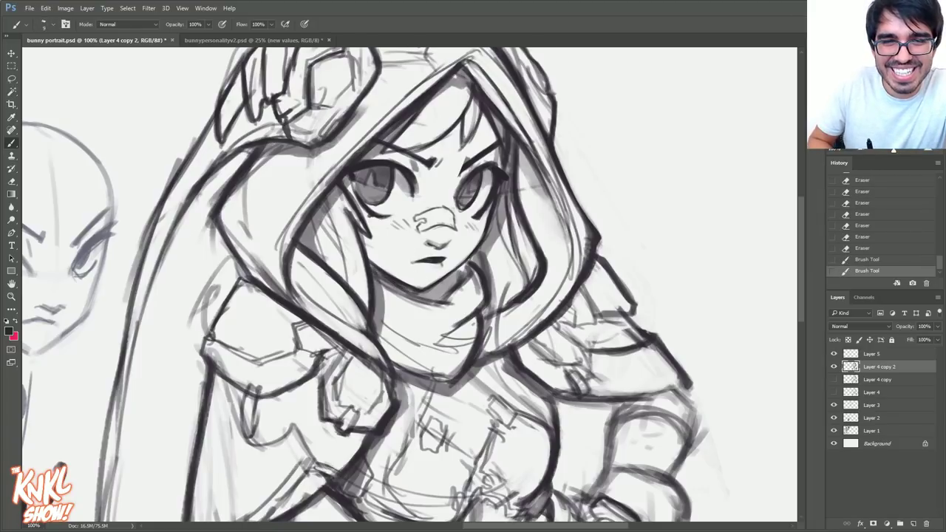
left_click_drag(451, 258, 473, 273)
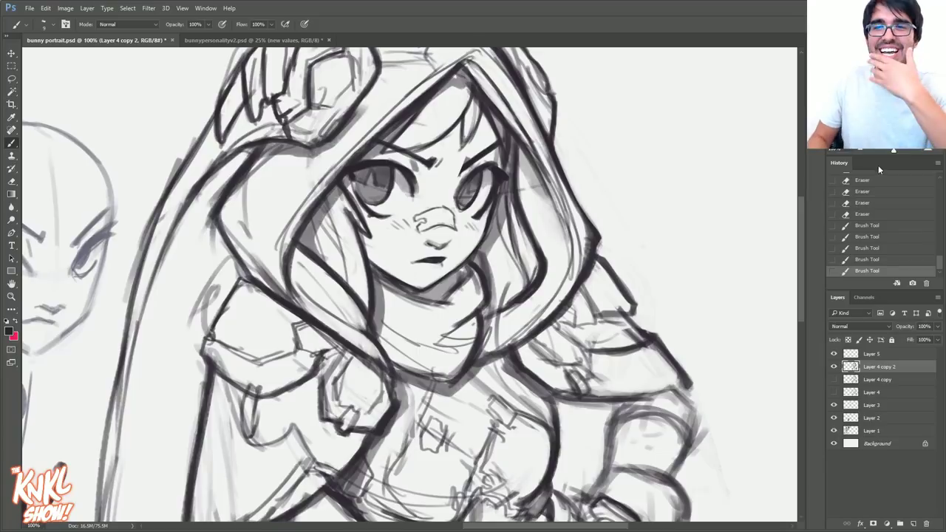
Erase the rough marks on the upper chest and redraw the buckle where the chest straps cross with a smaller brush.
key("ctrl+minus")
left_click_drag(414, 296, 522, 227)
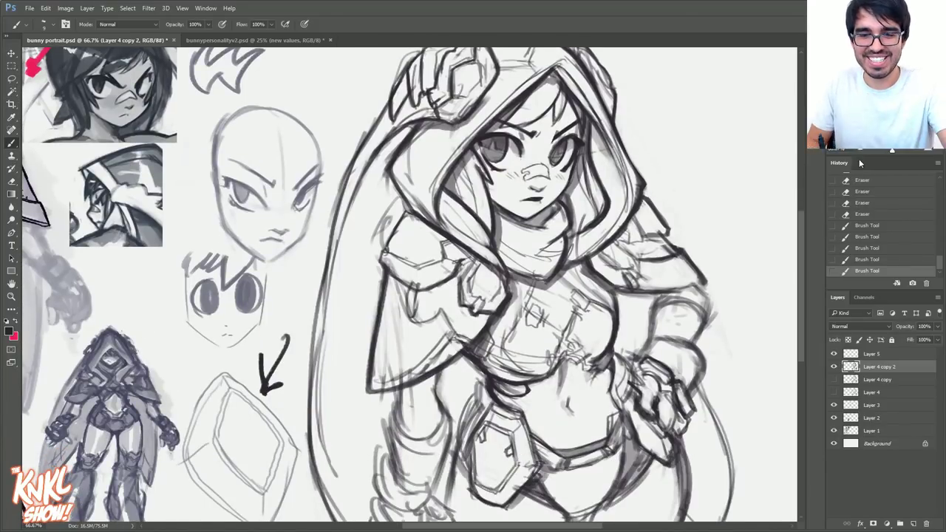
scroll(874, 150, "down", 1)
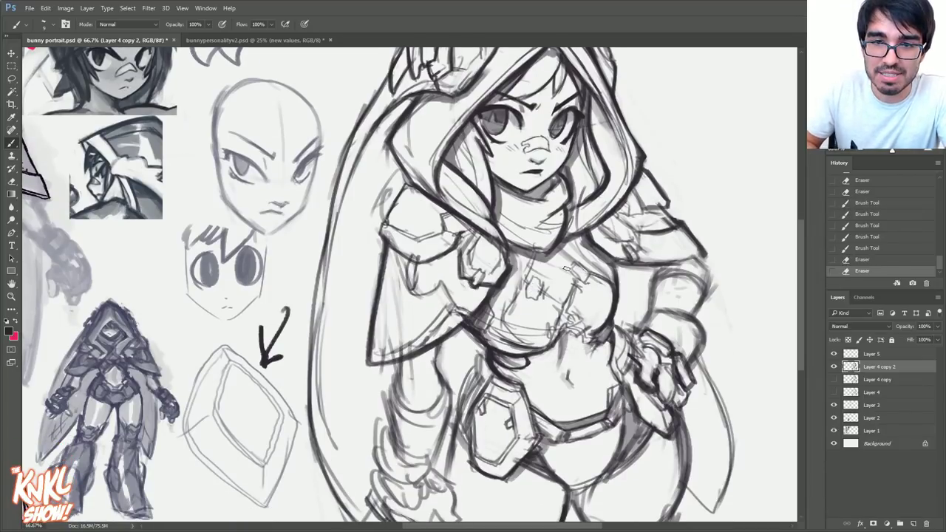
left_click_drag(538, 268, 551, 277)
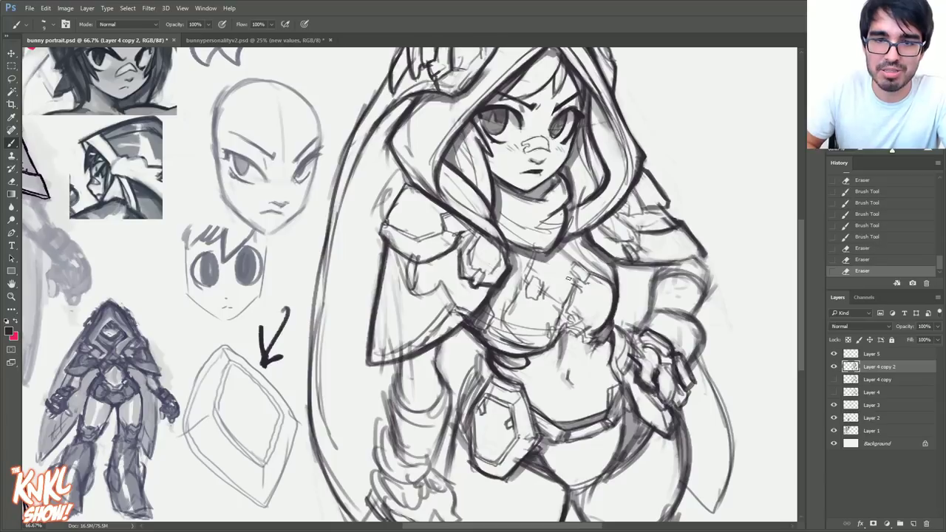
key("bracketleft")
left_click_drag(541, 277, 553, 281)
left_click_drag(542, 280, 560, 292)
left_click_drag(559, 284, 565, 295)
mouse_move(568, 287)
left_mouse_down()
mouse_move(564, 296)
mouse_move(559, 284)
mouse_move(570, 284)
left_mouse_up()
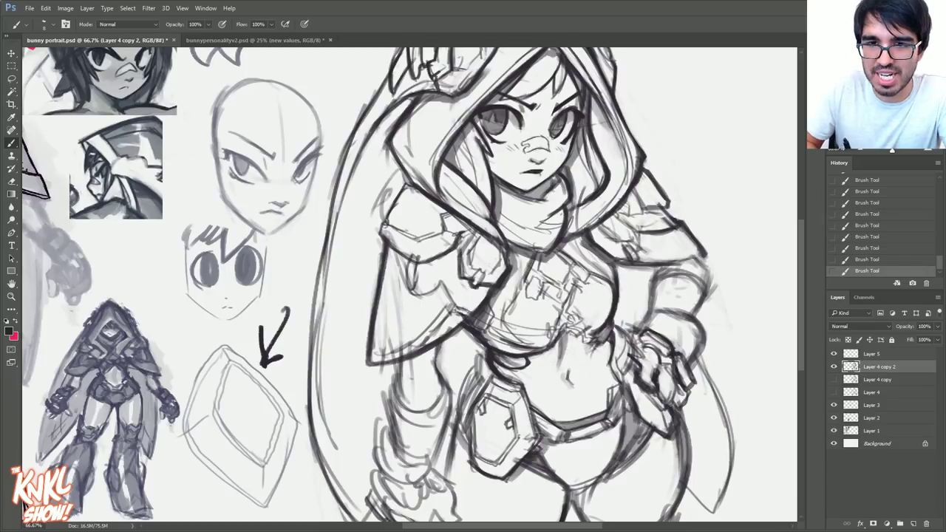
Draw bold edges on the crossing chest straps running from the buckle up to the scarf and hood.
key("ctrl+plus")
left_click_drag(614, 285, 580, 265)
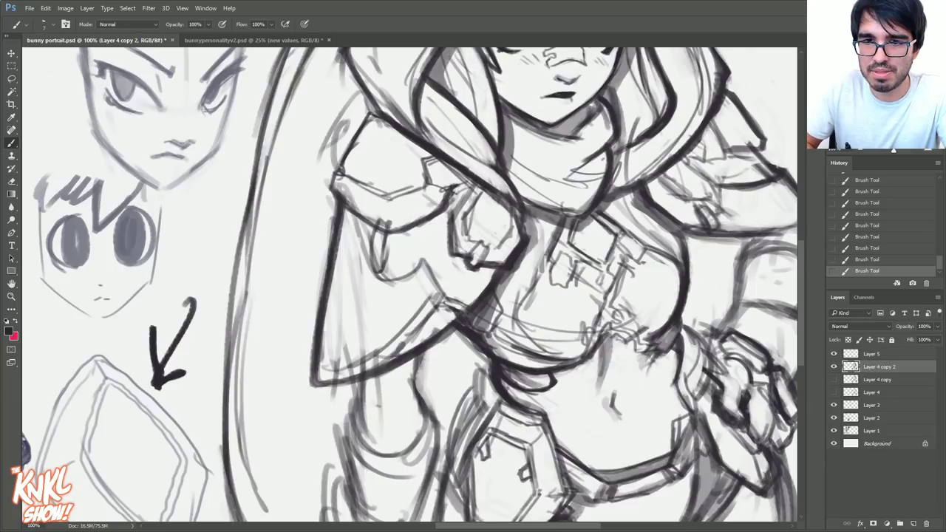
left_click_drag(576, 231, 573, 243)
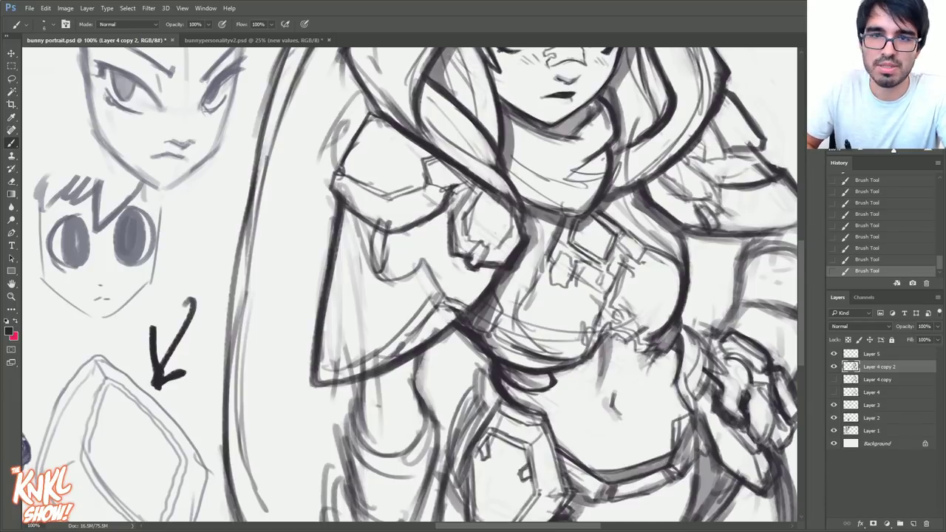
mouse_move(333, 295)
left_mouse_down()
mouse_move(679, 247)
mouse_move(487, 279)
mouse_move(451, 302)
mouse_move(381, 288)
left_mouse_up()
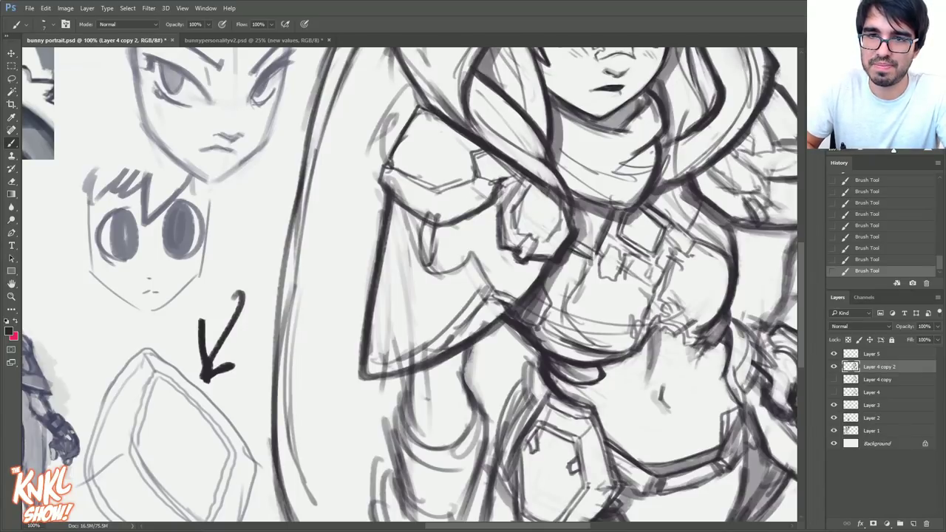
left_click_drag(699, 204, 688, 224)
left_click_drag(681, 188, 667, 219)
left_click_drag(573, 213, 600, 224)
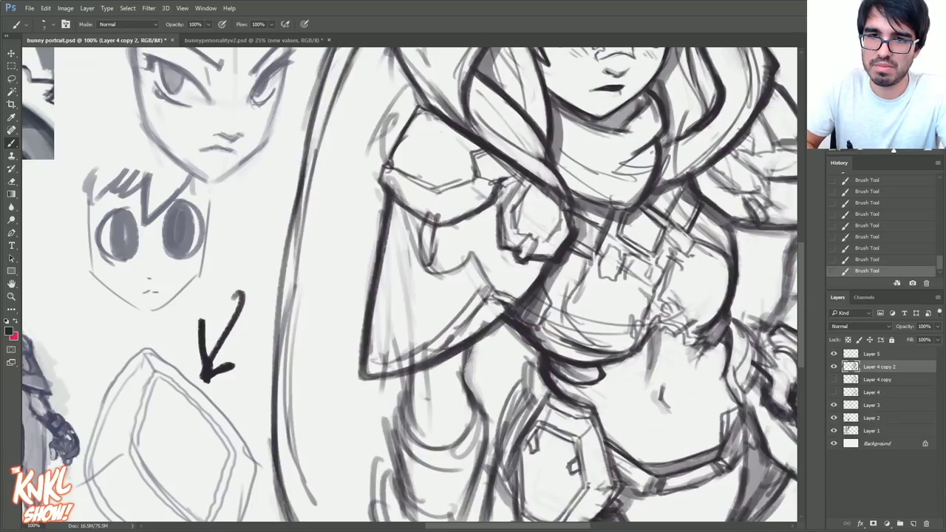
left_click_drag(682, 187, 664, 213)
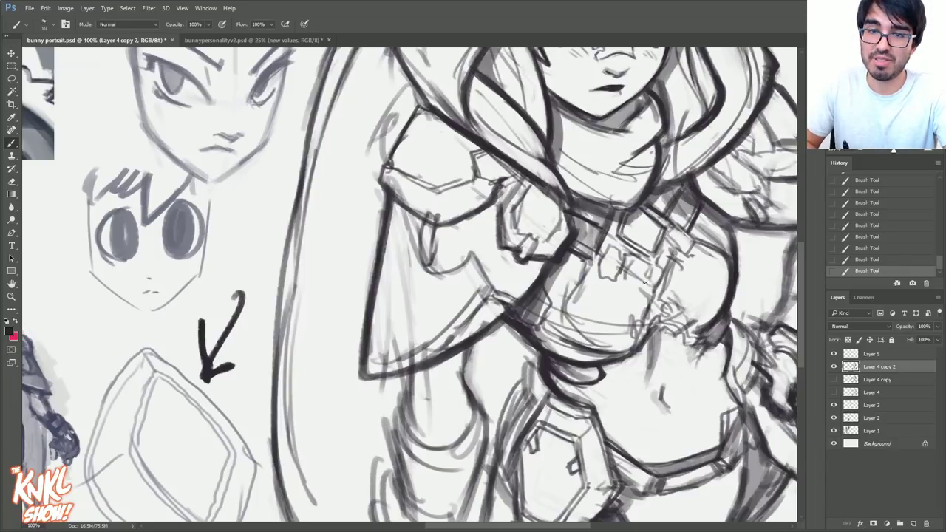
Erase stray lines below the chest buckle and redraw the lower contours on both sides of the chest top.
mouse_move(620, 264)
left_mouse_down()
mouse_move(655, 285)
mouse_move(628, 329)
mouse_move(634, 342)
left_mouse_up()
key("e")
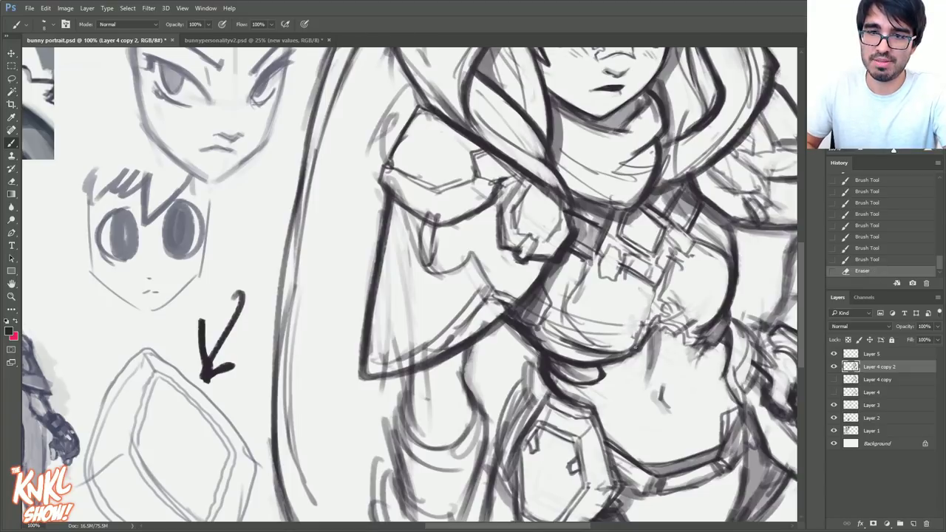
left_click_drag(674, 297, 668, 308)
mouse_move(670, 304)
left_mouse_down()
mouse_move(689, 315)
mouse_move(707, 308)
left_mouse_up()
left_click_drag(702, 311, 728, 273)
key("bracketright")
left_click_drag(639, 323, 586, 333)
mouse_move(562, 311)
left_mouse_down()
mouse_move(609, 326)
mouse_move(584, 321)
mouse_move(638, 293)
mouse_move(604, 317)
mouse_move(586, 290)
left_mouse_up()
Erase the rough construction lines inside the chest top and along its far upper edge.
key("e")
left_click_drag(698, 287, 717, 259)
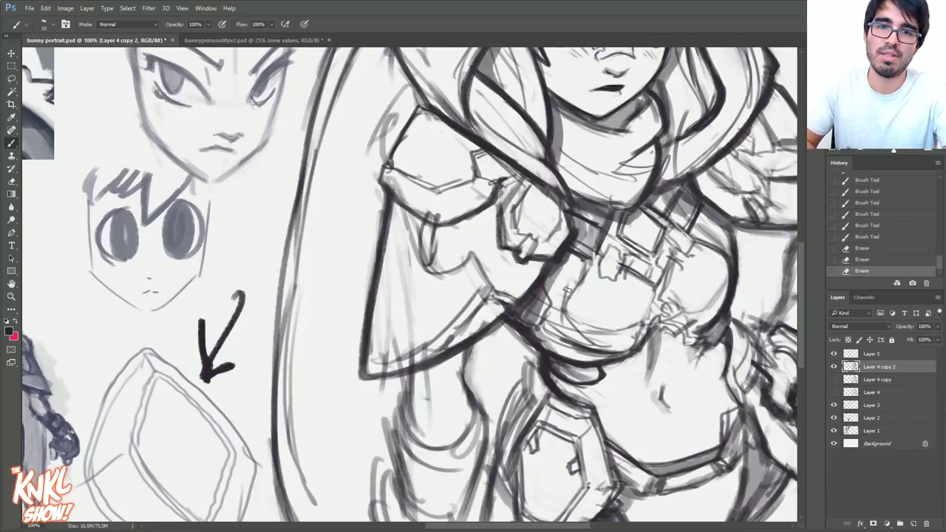
left_click_drag(562, 309, 575, 278)
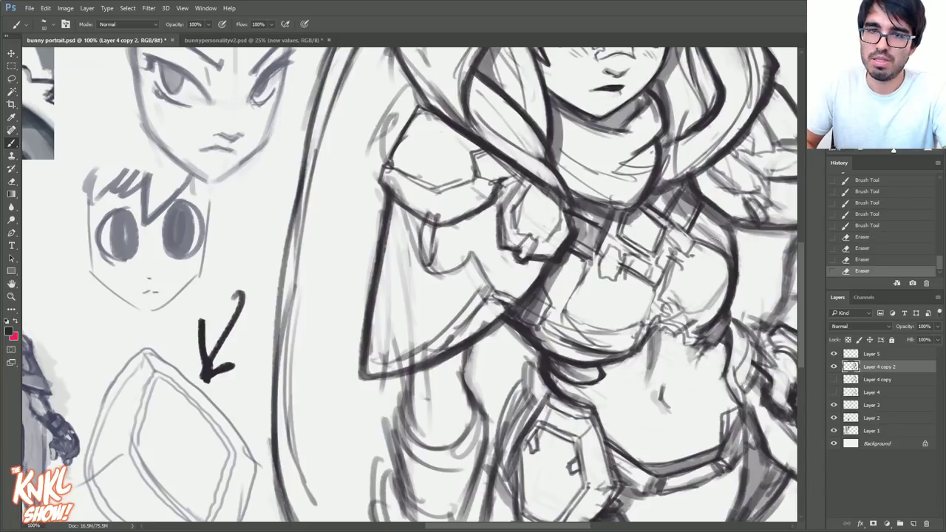
left_click_drag(717, 220, 721, 241)
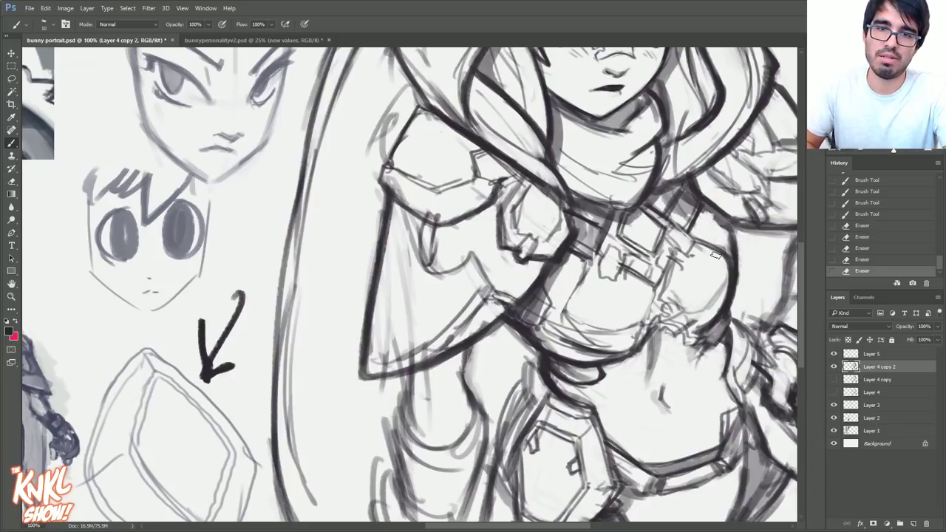
Try new lines for the clasp at the chest top's lower centre, undo the last strokes and rework it.
mouse_move(655, 286)
left_mouse_down()
mouse_move(652, 320)
mouse_move(669, 315)
left_mouse_up()
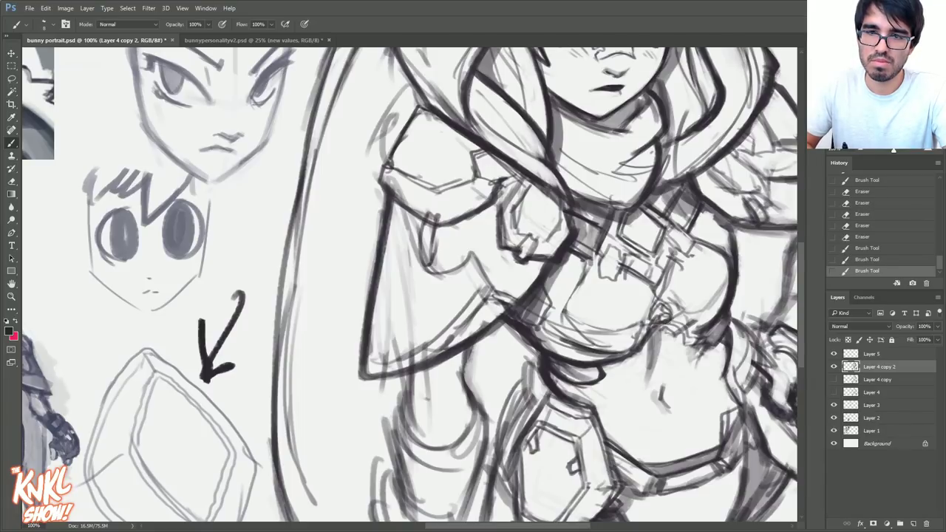
key("ctrl+alt+z")
key("ctrl+alt+z")
left_click_drag(668, 309, 656, 322)
Check the full-body reference sketch, redraw the chest top's lower centre with bold hem lines and erase the rough clasp lines.
left_click_drag(458, 318, 734, 277)
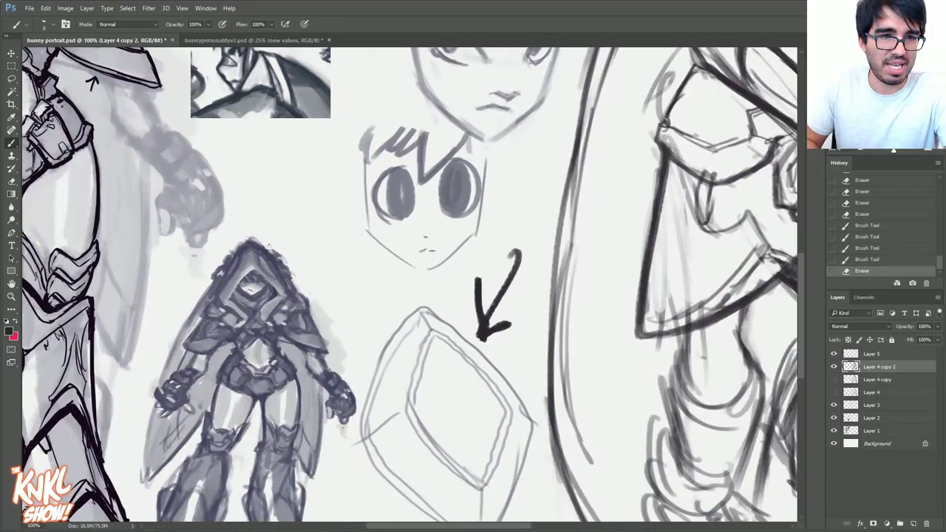
mouse_move(385, 244)
left_mouse_down()
mouse_move(578, 306)
mouse_move(668, 361)
mouse_move(179, 325)
mouse_move(72, 280)
left_mouse_up()
left_click_drag(627, 318, 596, 319)
left_click_drag(600, 308, 581, 340)
left_click_drag(585, 334, 579, 352)
left_click_drag(592, 331, 578, 352)
mouse_move(590, 315)
left_mouse_down()
mouse_move(571, 345)
mouse_move(617, 330)
left_mouse_up()
left_click_drag(606, 318, 628, 337)
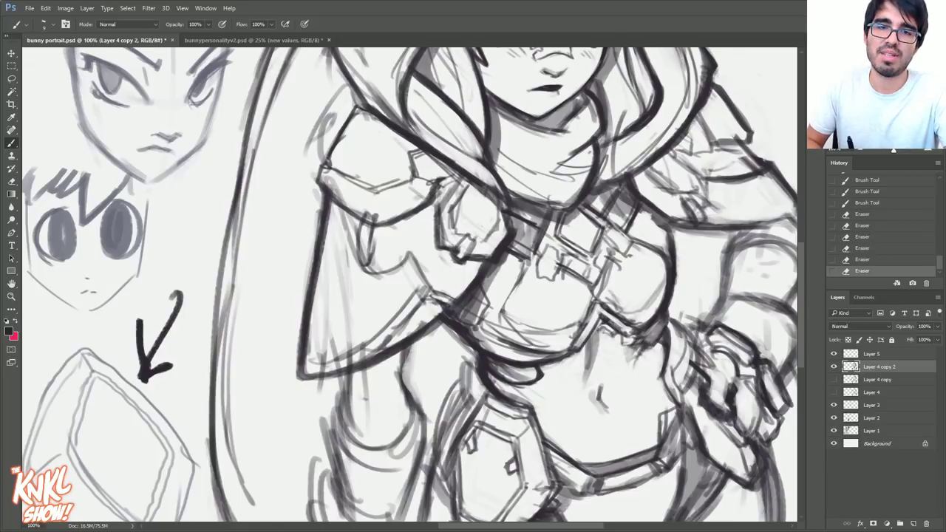
left_click_drag(592, 330, 602, 317)
mouse_move(568, 347)
left_mouse_down()
mouse_move(598, 318)
mouse_move(572, 348)
mouse_move(569, 312)
left_mouse_up()
Duplicate Layer 4 copy 2 and hide the original layer.
key("ctrl+minus")
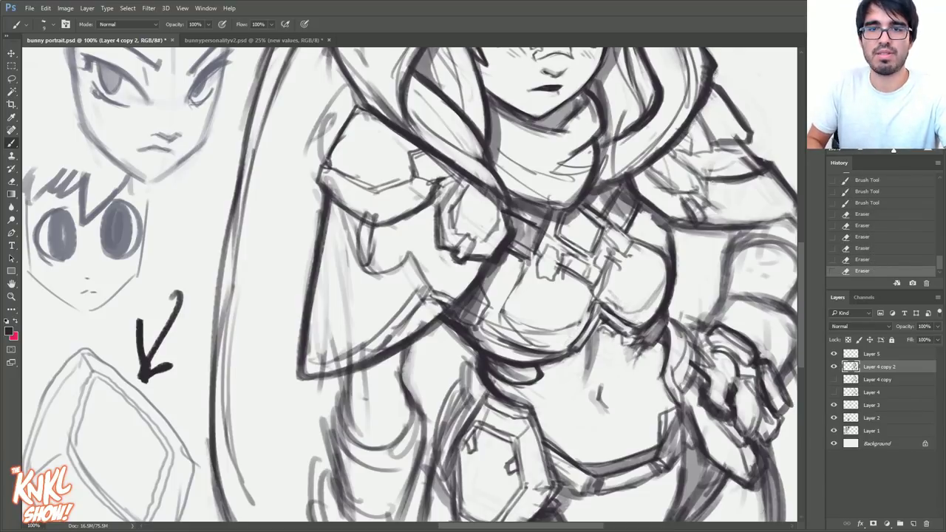
key("ctrl+minus")
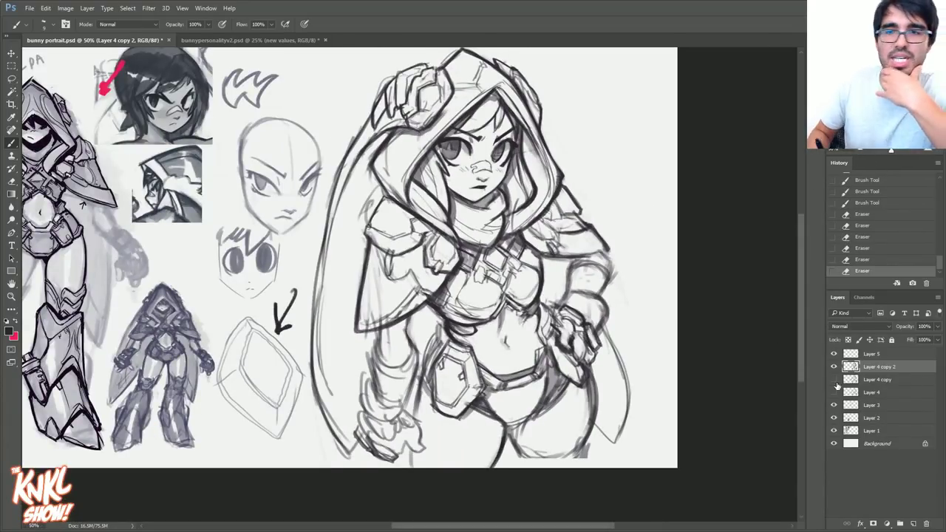
key("ctrl+j")
left_click(834, 379)
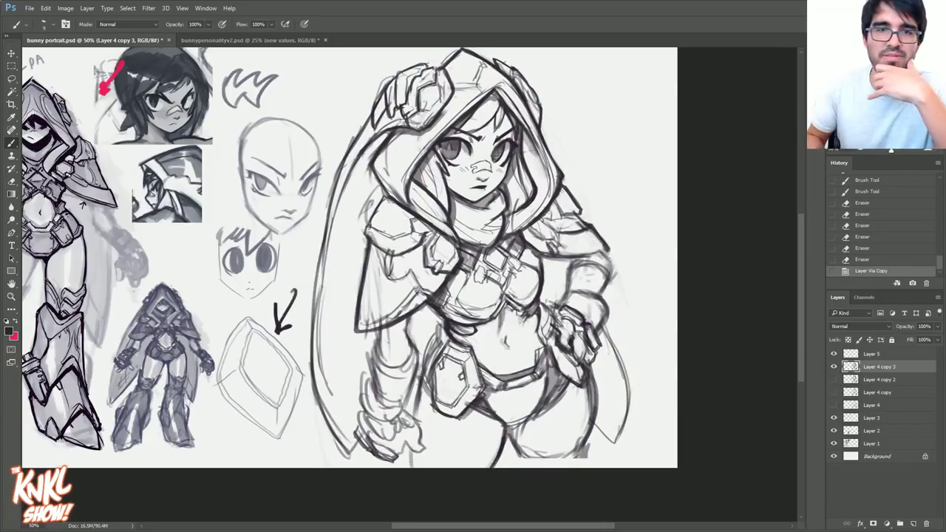
Start the Liquify filter on the duplicated layer and set its backdrop to Background only.
left_click(149, 8)
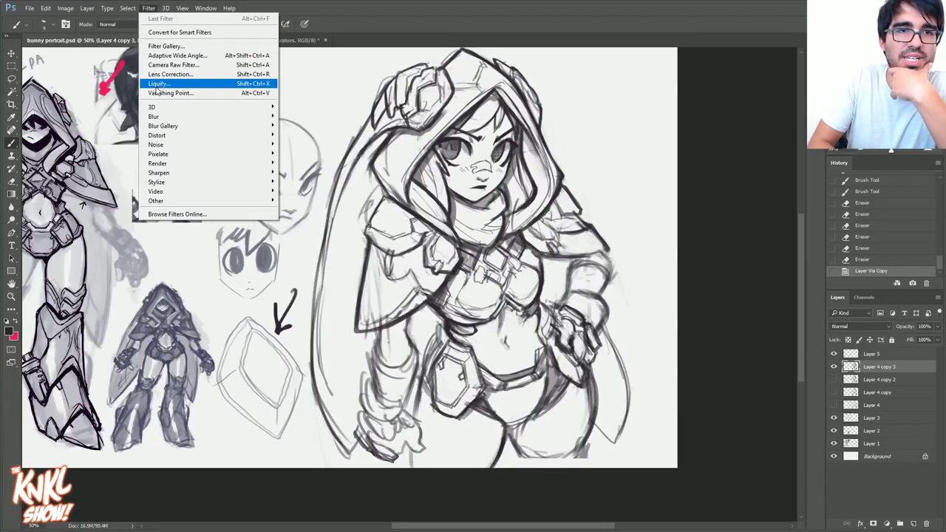
left_click(154, 85)
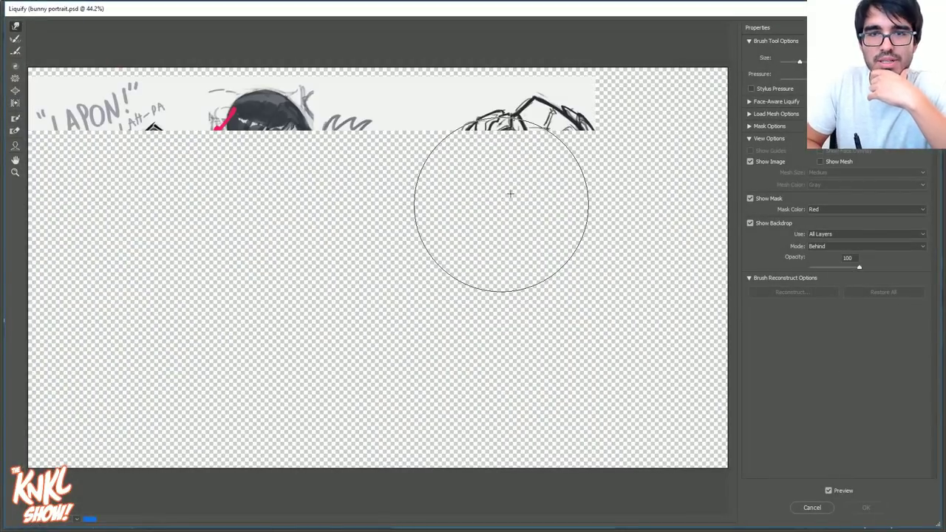
left_click(850, 233)
left_click(824, 244)
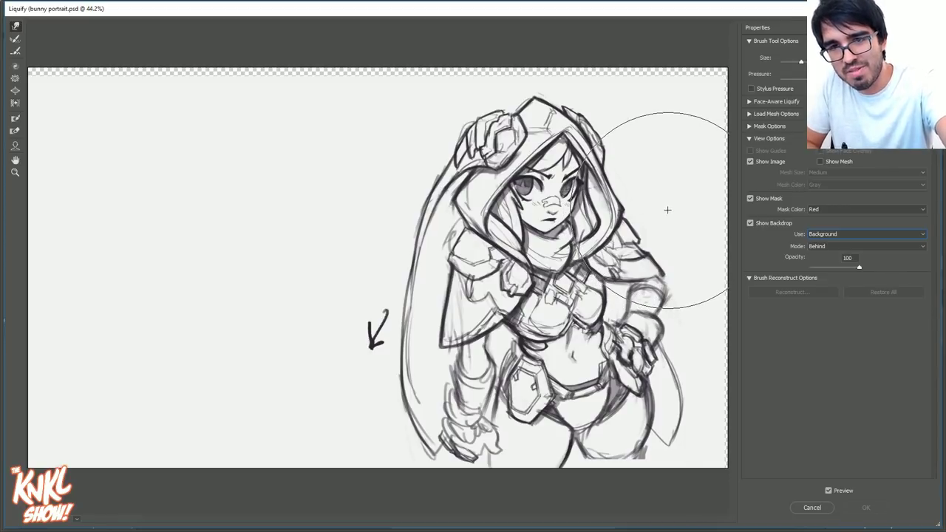
Warp the chest area slightly toward the near arm with Forward Warp, adjusting the brush size.
key("bracketleft")
key("bracketleft")
mouse_move(559, 314)
left_mouse_down()
mouse_move(608, 305)
mouse_move(549, 314)
left_mouse_up()
key("bracketright")
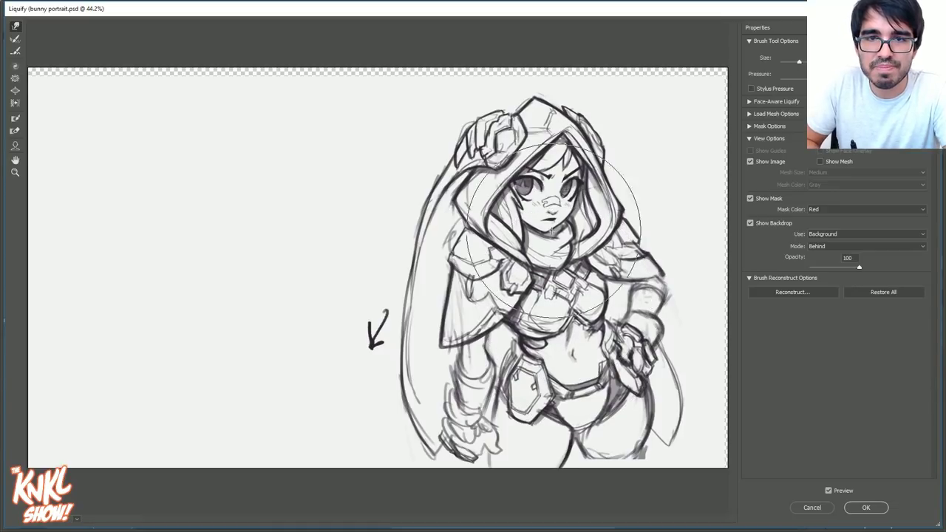
key("]")
key("]")
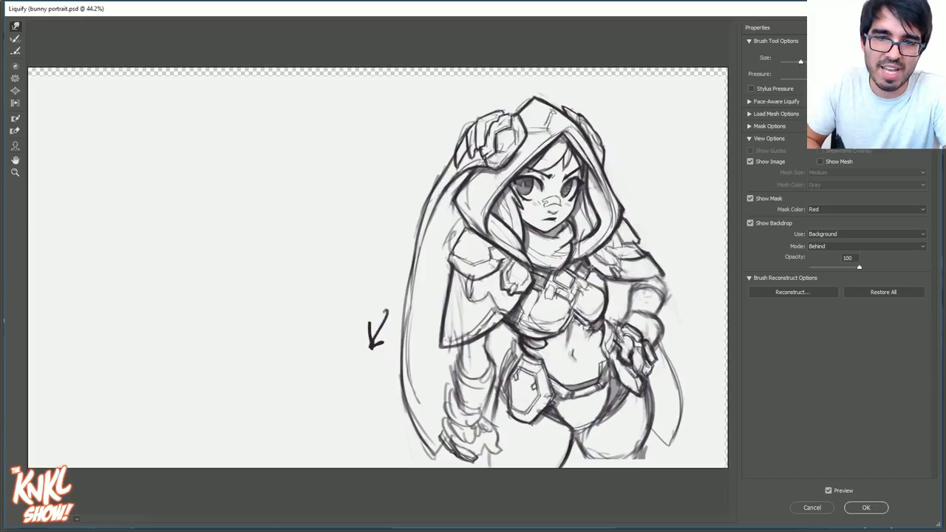
Nudge the belly, near waist and far hip with a large warp brush, and reduce the brush size.
key("]")
left_click_drag(569, 380, 573, 377)
key("[")
mouse_move(497, 363)
left_mouse_down()
mouse_move(548, 343)
mouse_move(497, 361)
left_mouse_up()
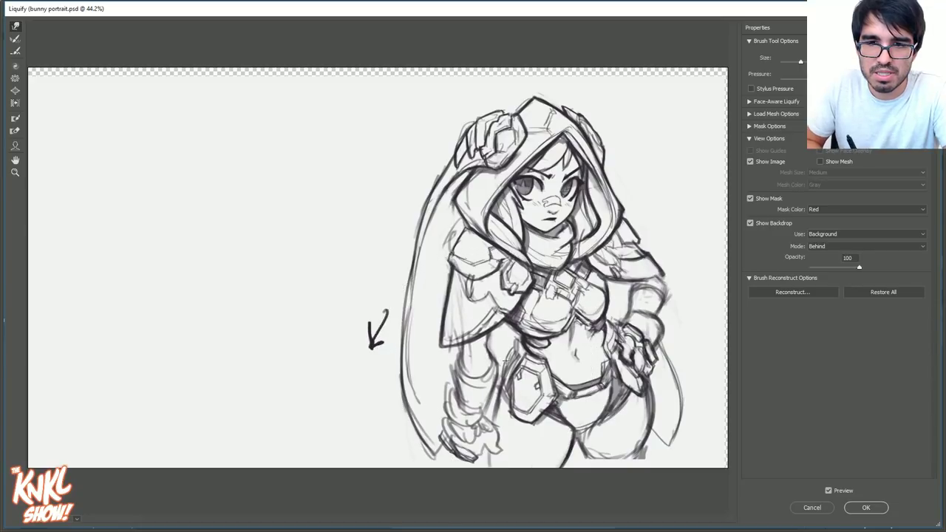
key("]")
left_click_drag(606, 398, 608, 398)
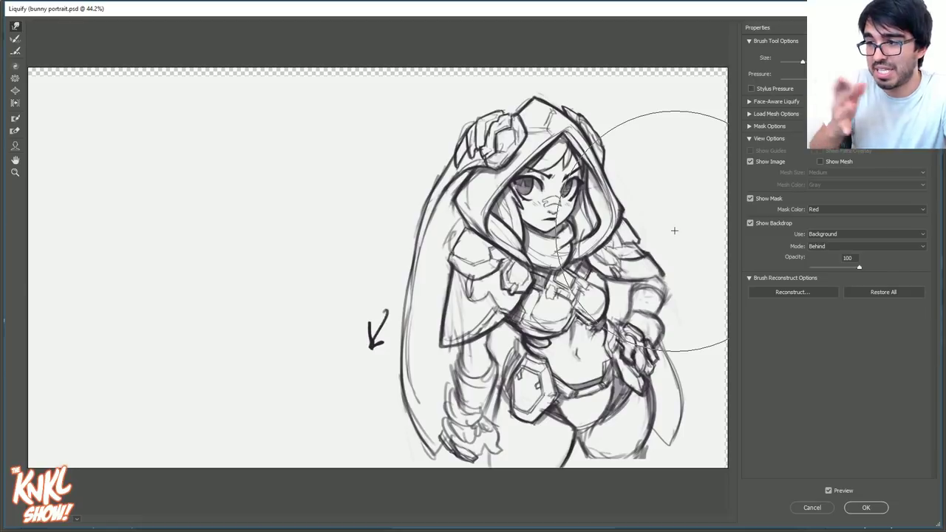
key("bracketleft")
key("bracketleft")
key("bracketleft")
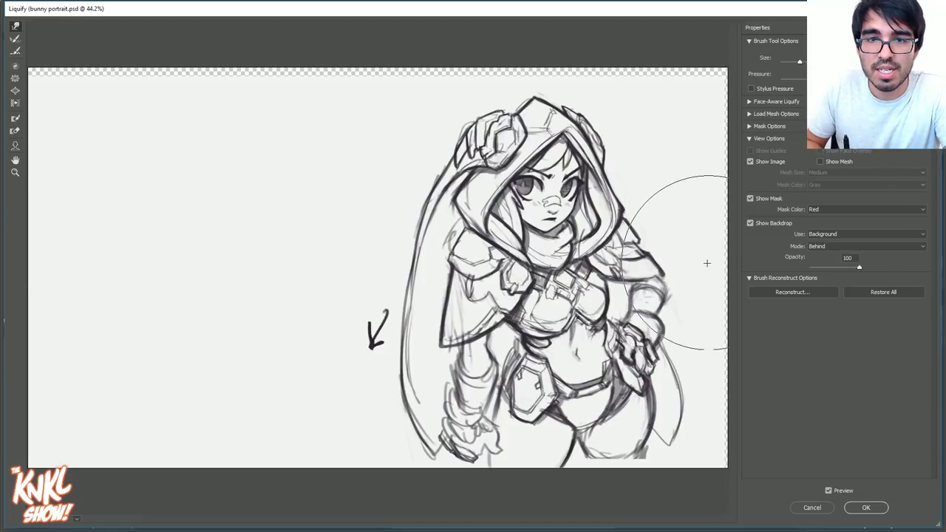
key("bracketleft")
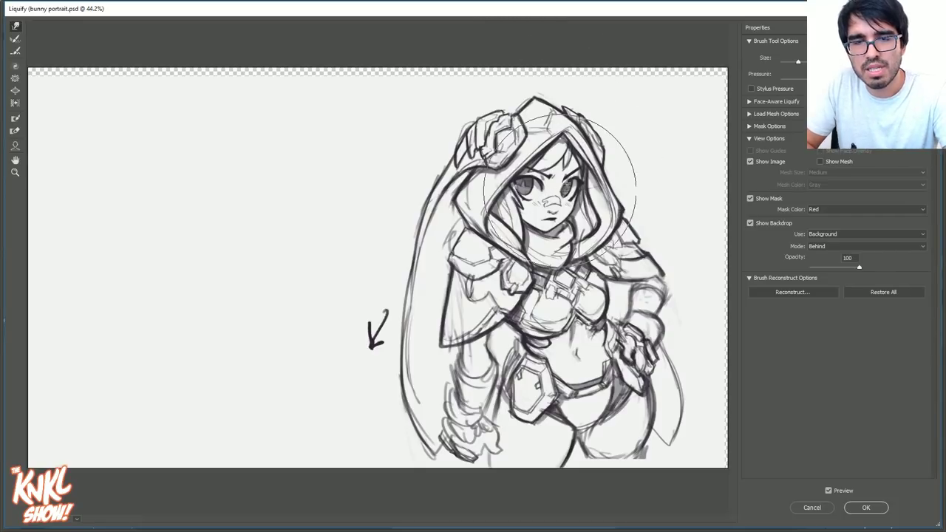
Nudge the face beside the far eye slightly toward the nose with a smaller Forward Warp brush.
key("ctrl+plus")
key("ctrl+plus")
left_click_drag(679, 236, 572, 272)
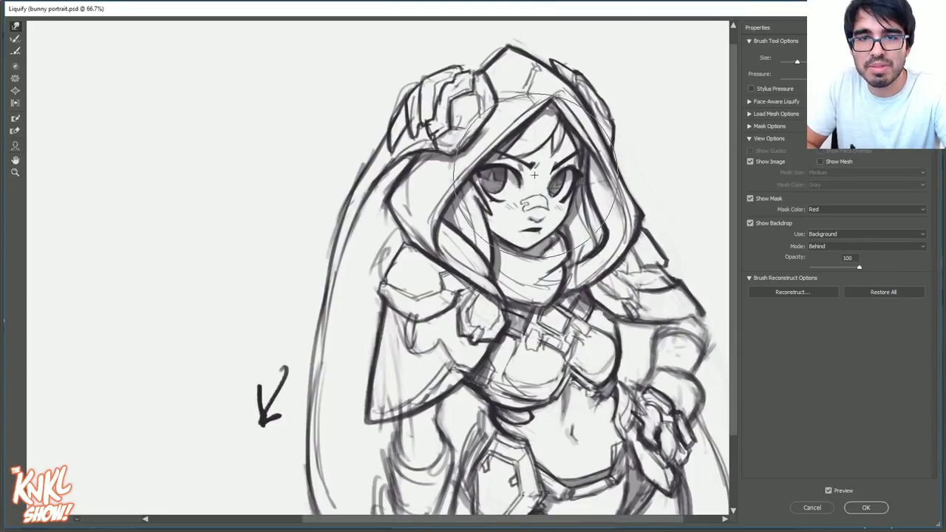
key("bracketleft")
key("bracketleft")
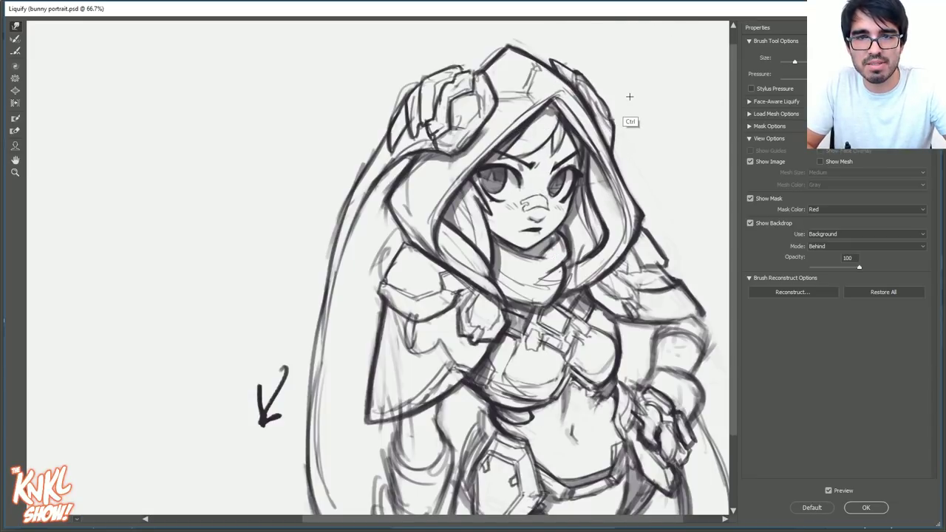
left_click_drag(552, 185, 548, 186)
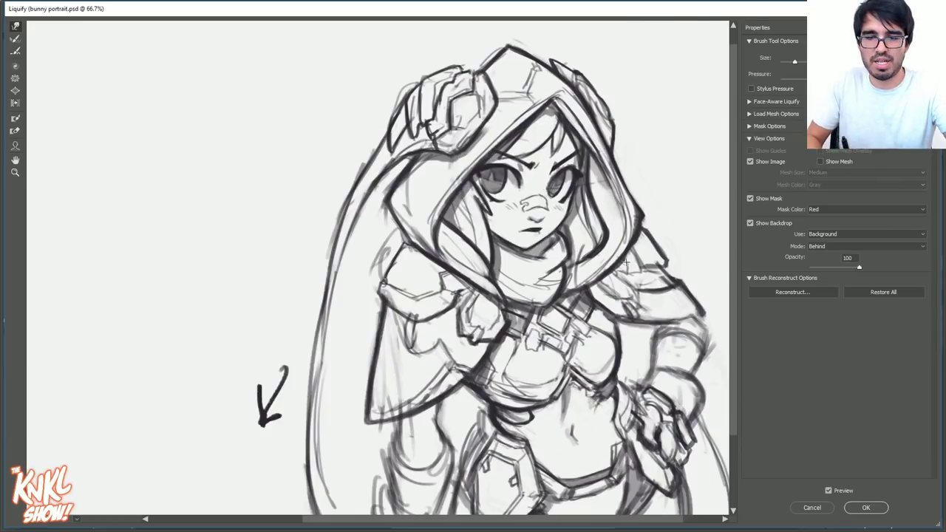
Try a finer warp near the bridge of the nose, undo it, and apply the Liquify filter.
key("[")
key("[")
left_click_drag(523, 187, 519, 185)
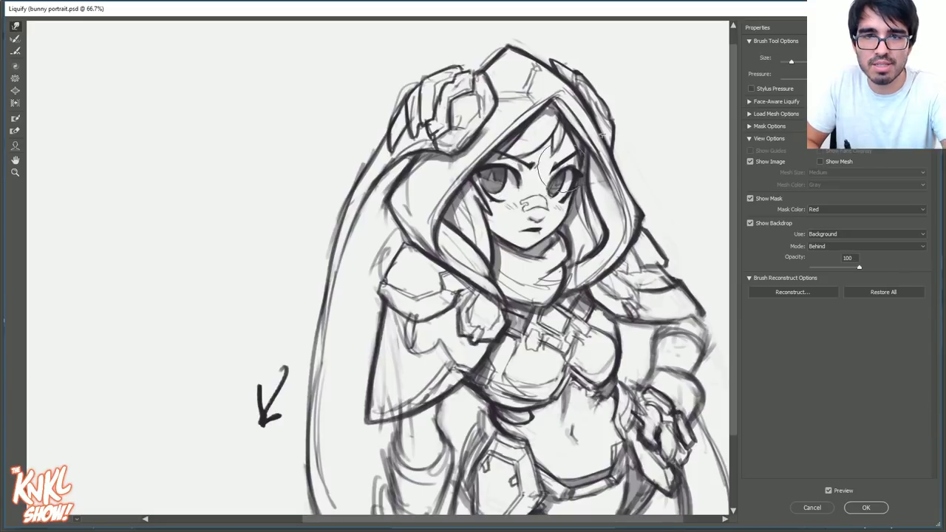
key("ctrl+z")
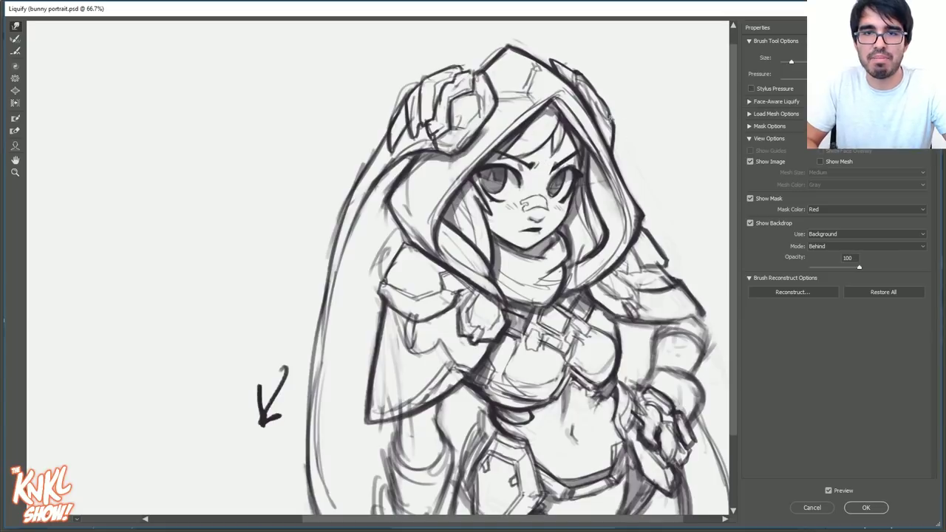
left_click(857, 508)
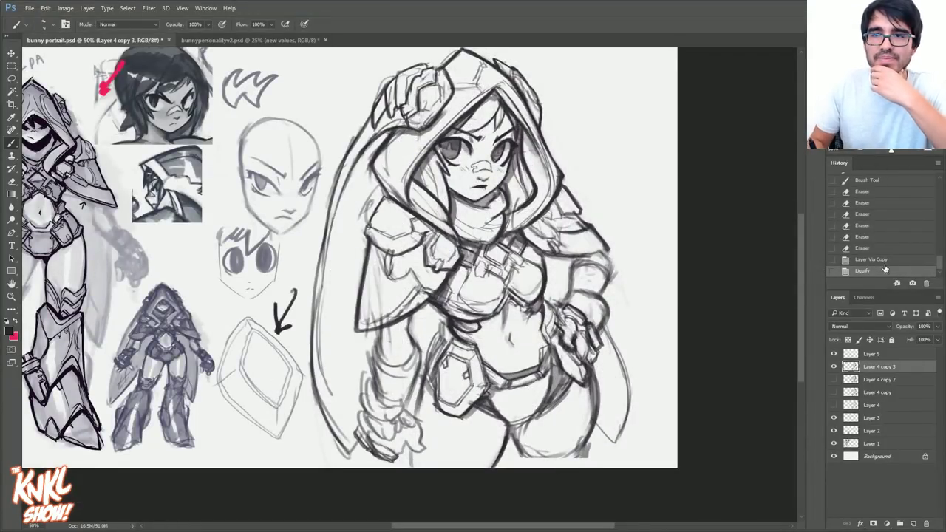
Compare the sketch before and after Liquify by switching between the Layer Via Copy and Liquify history states.
left_click(870, 261)
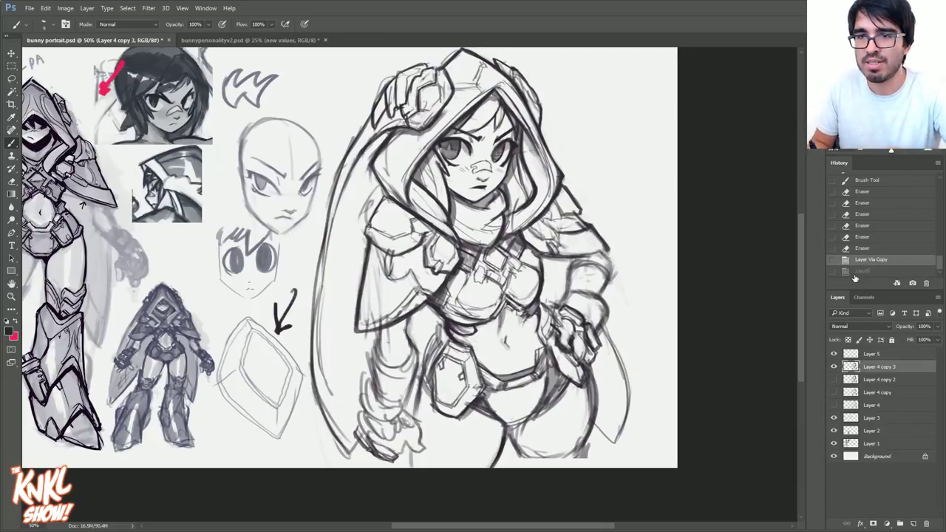
left_click(862, 271)
key("ctrl+z")
key("ctrl+z")
left_click(864, 263)
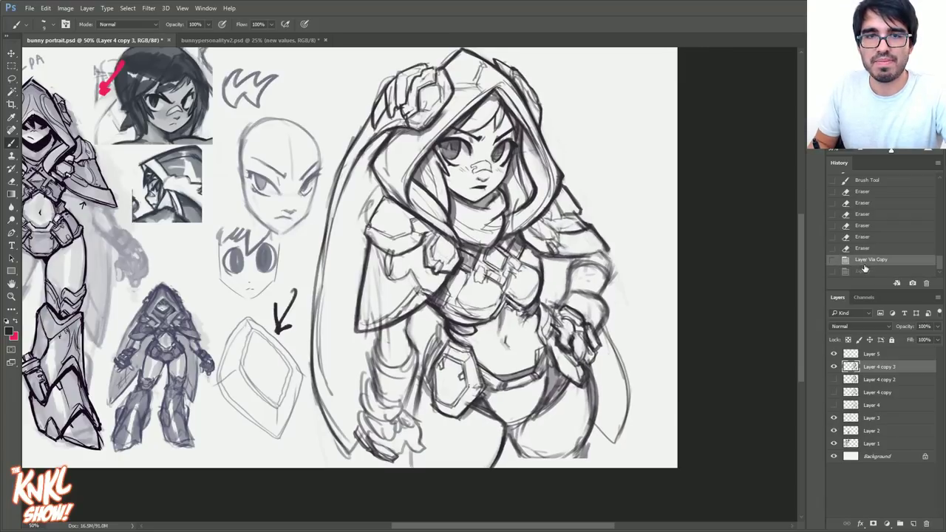
left_click(863, 271)
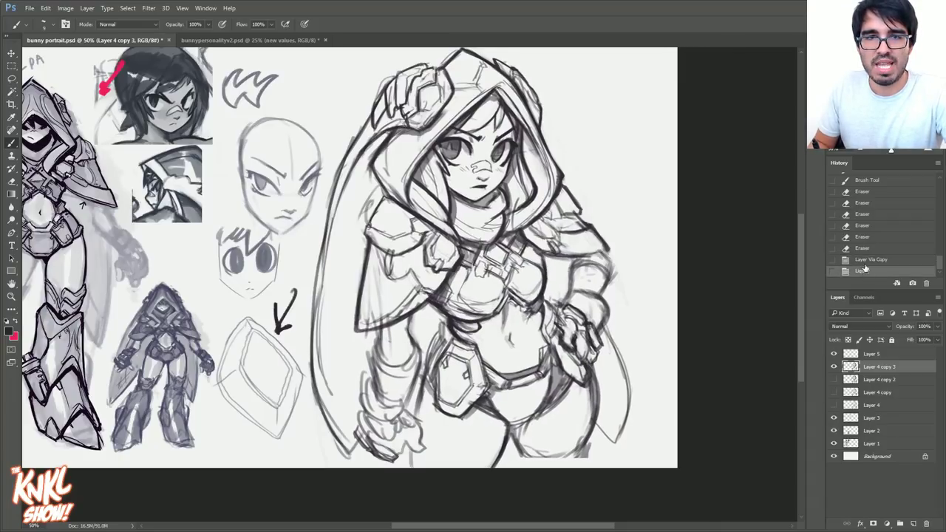
left_click(864, 264)
left_click(864, 271)
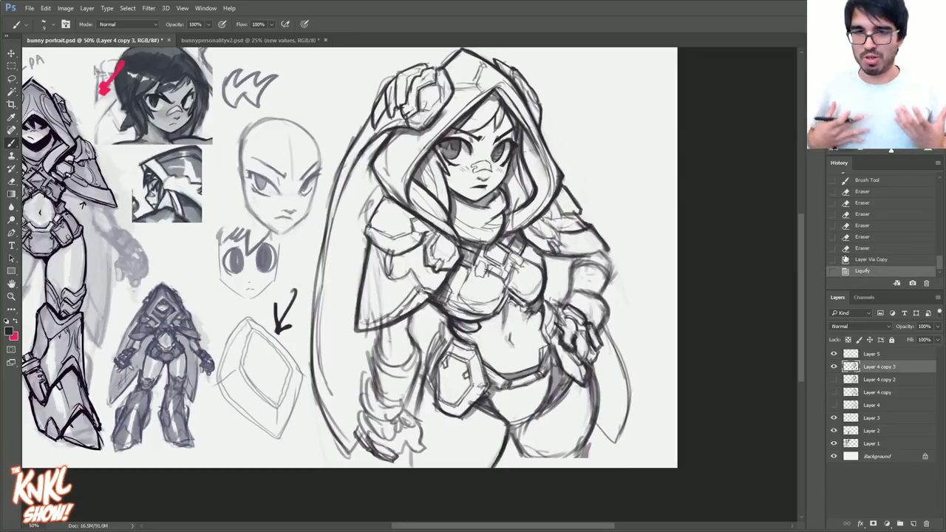
left_click(866, 263)
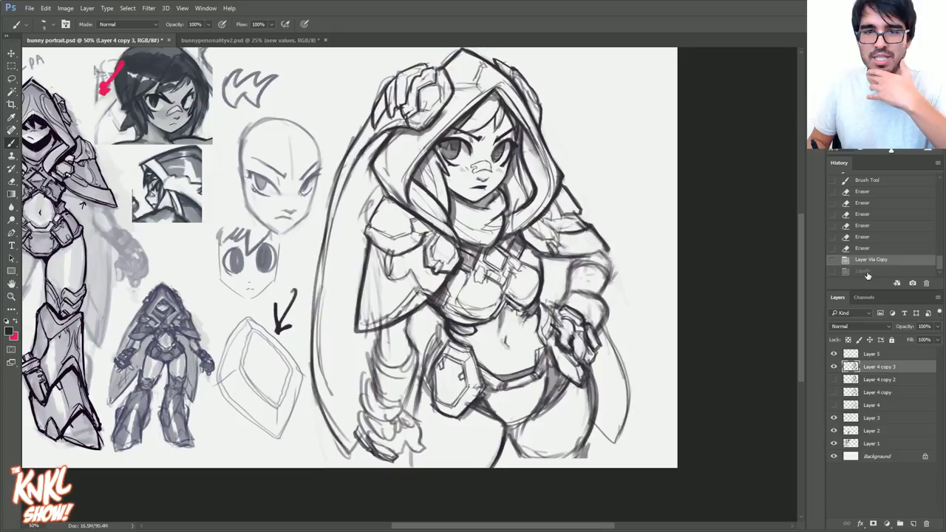
left_click(868, 272)
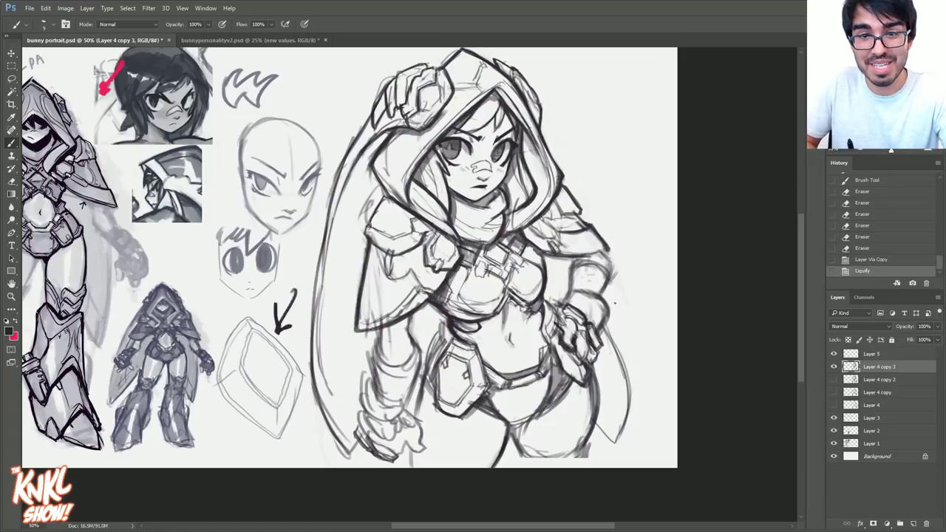
Draw curved armor bands on the far forearm above the hand on the hip and erase the excess lines.
left_click_drag(608, 276, 611, 296)
mouse_move(607, 283)
left_mouse_down()
mouse_move(609, 303)
mouse_move(606, 281)
left_mouse_up()
key("bracketright")
left_click_drag(589, 276, 578, 288)
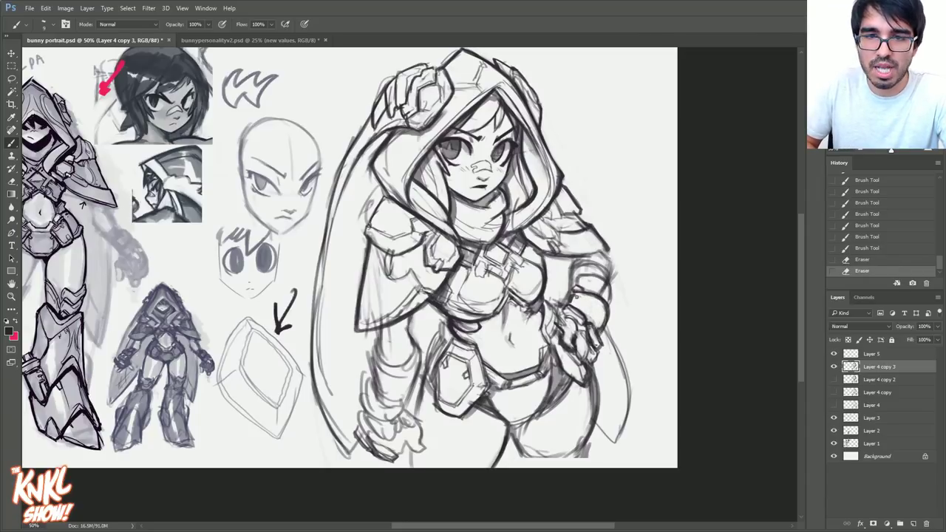
left_click_drag(579, 299, 591, 297)
left_click_drag(581, 298, 590, 296)
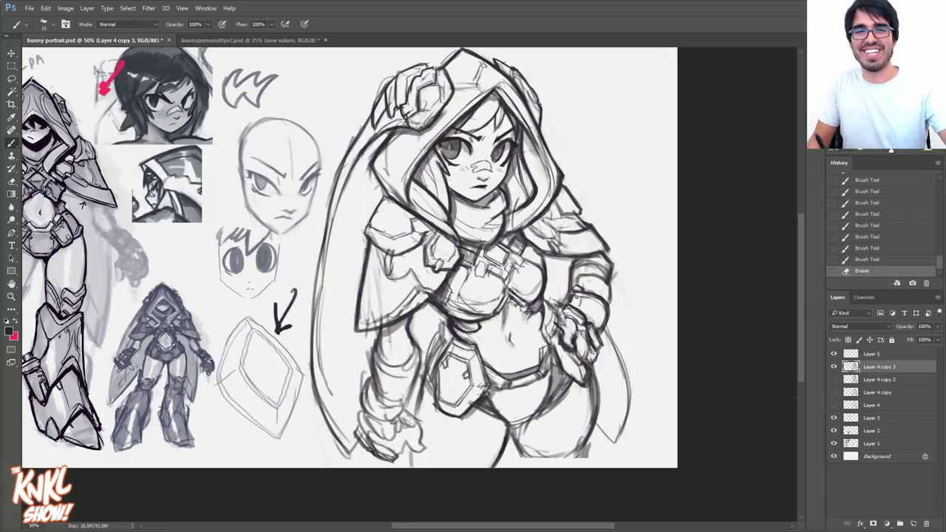
Save the document after checking Layer 4 copy 3, and sketch extra lines at the bottom of the far thigh.
left_click(834, 366)
left_click(833, 367)
key("ctrl+s")
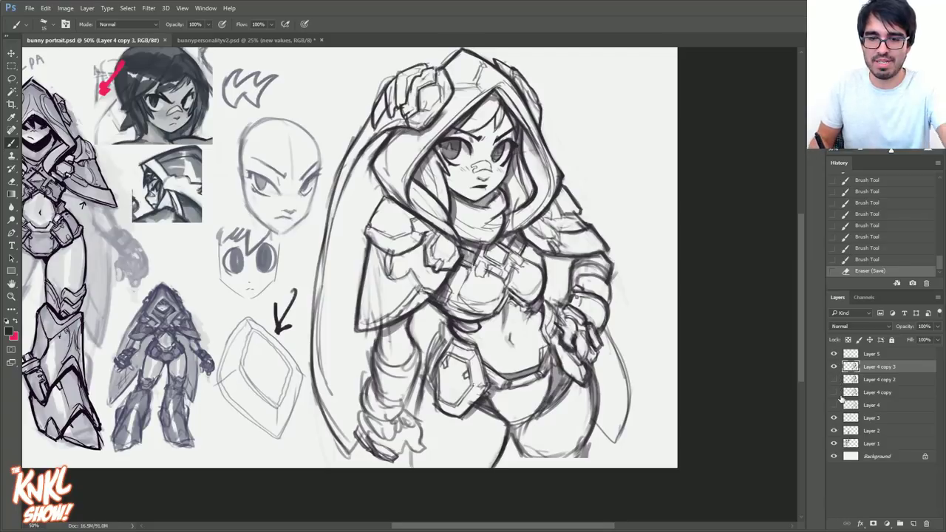
left_click_drag(532, 457, 524, 457)
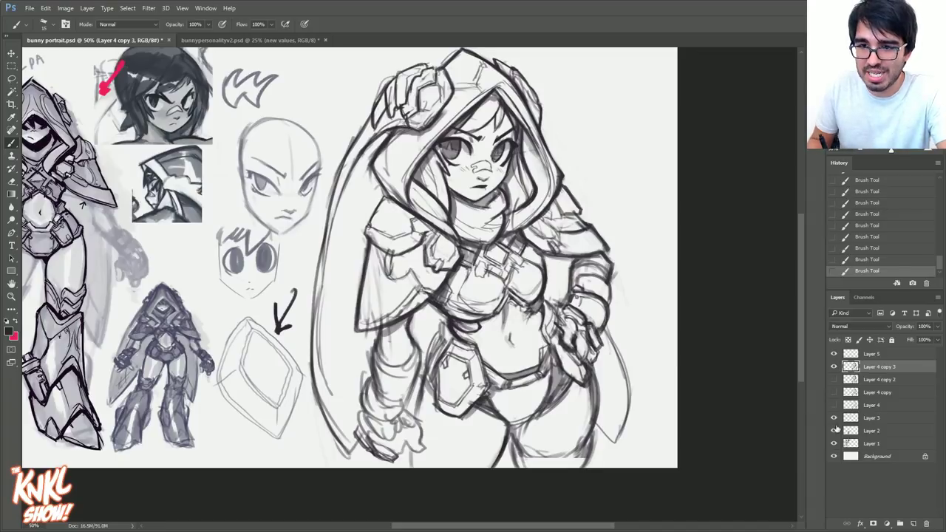
Hide Layers 1, 2, 3 and 5 and erase stray marks beside the long near ear.
left_click_drag(835, 431, 834, 443)
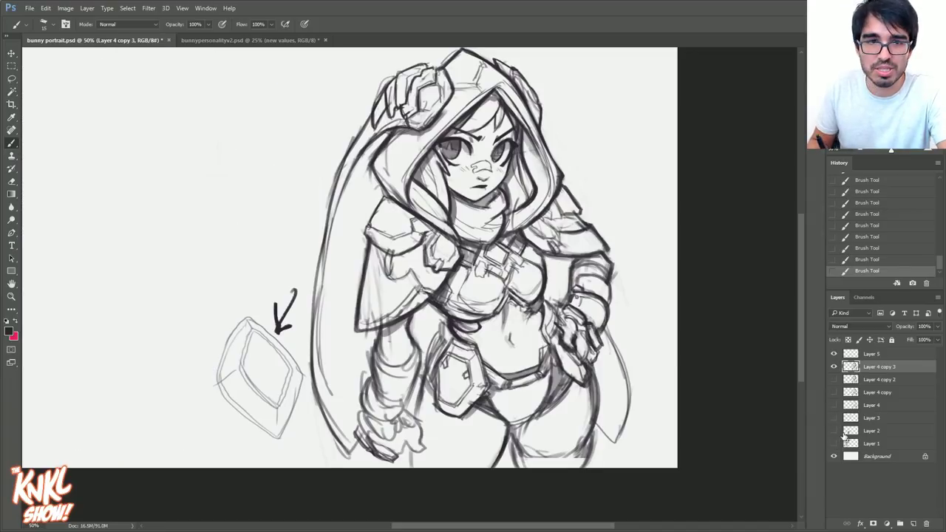
left_click(834, 354)
mouse_move(316, 314)
left_mouse_down()
mouse_move(299, 281)
mouse_move(271, 309)
left_mouse_up()
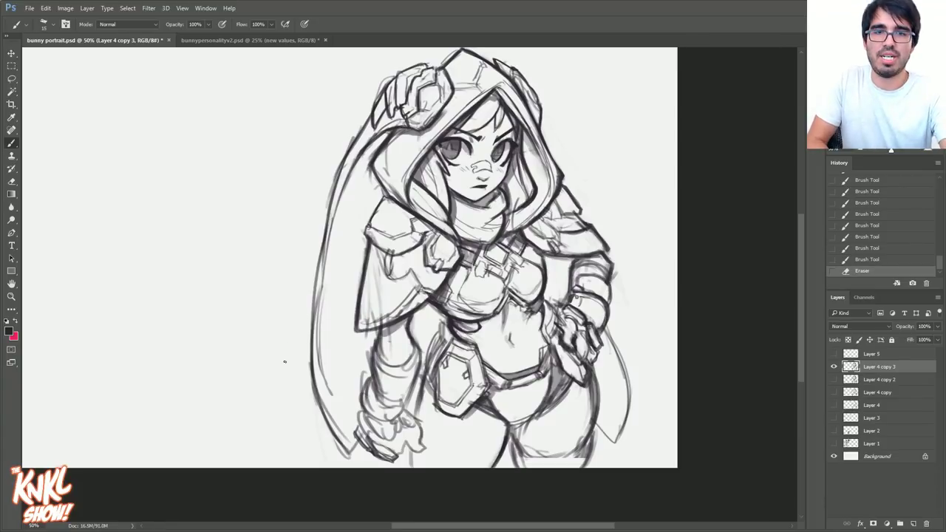
Select the empty area around the character with the Magic Wand at a tolerance of 50.
key("w")
left_click(302, 264)
left_click_drag(232, 24, 196, 24)
type("50")
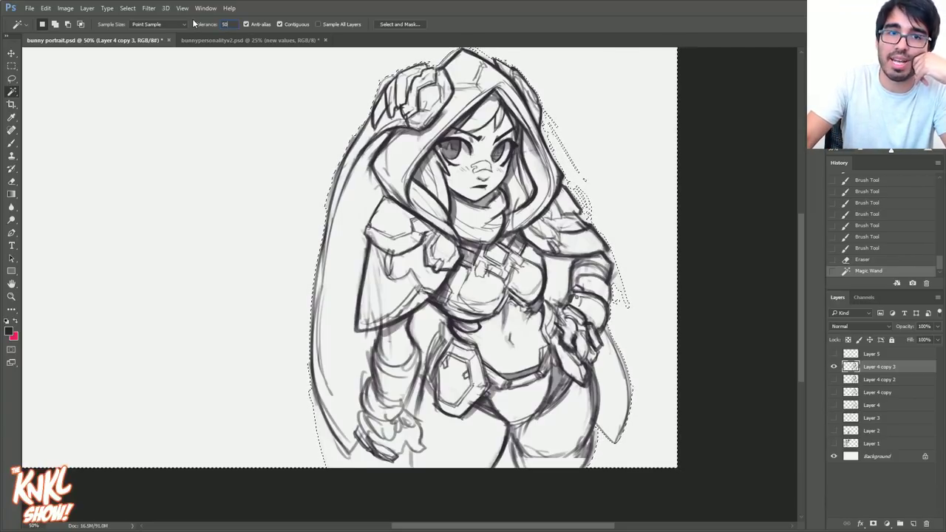
left_click(287, 293)
left_click(287, 291)
left_click_drag(289, 293, 290, 293)
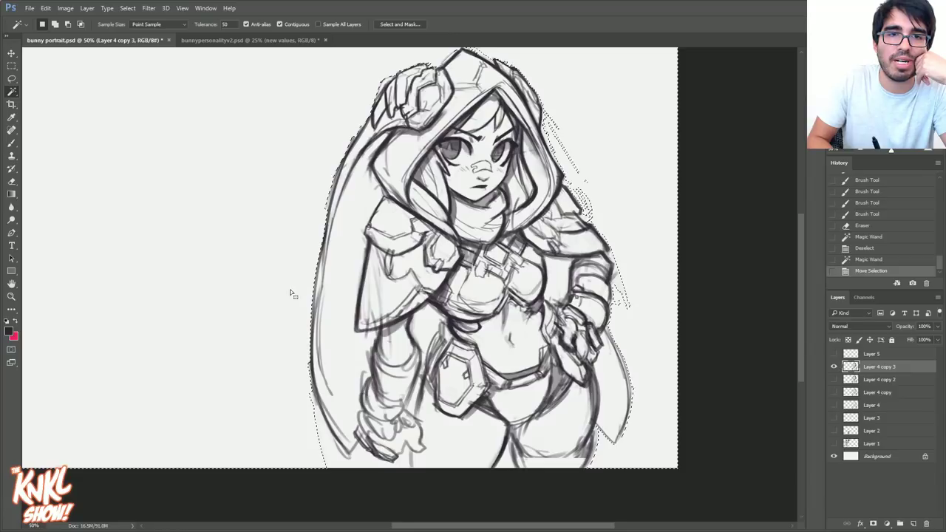
Clear the selection and reselect the area outside the character with Sample All Layers enabled.
left_click(256, 161)
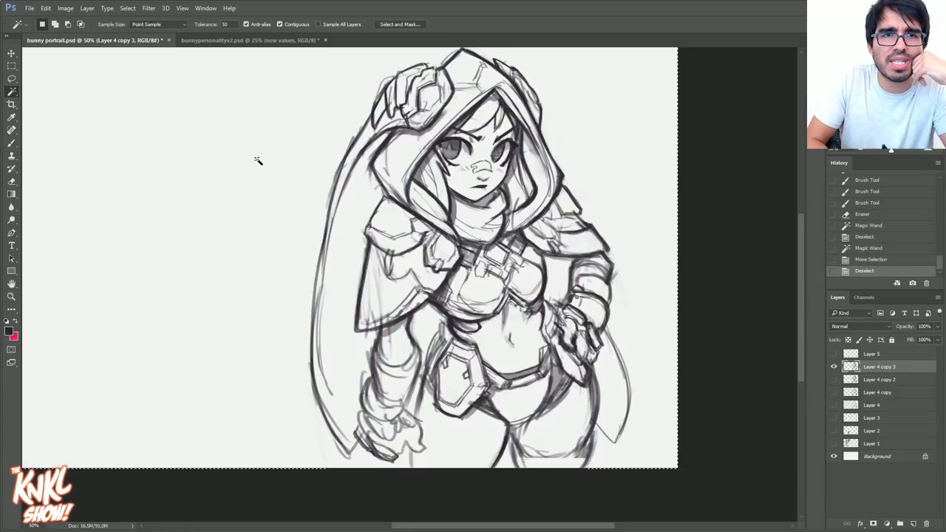
left_click(281, 141)
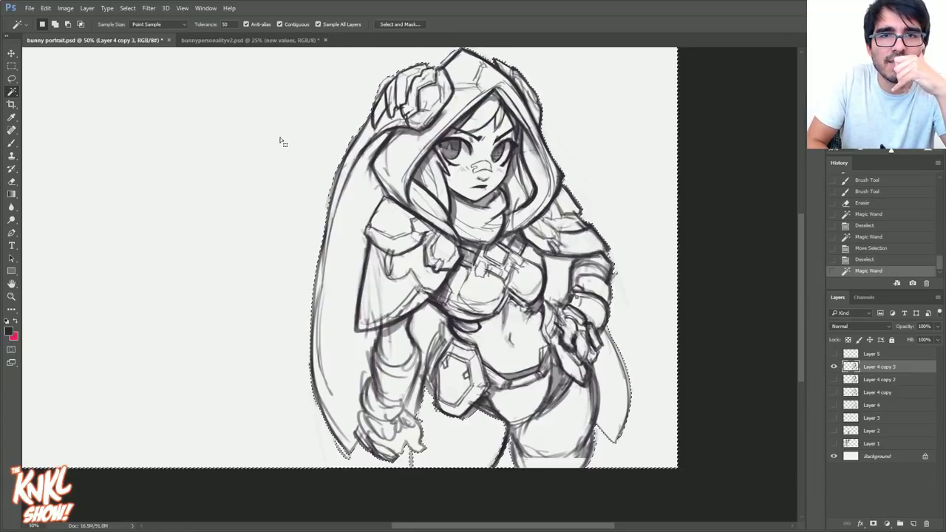
left_click(317, 24)
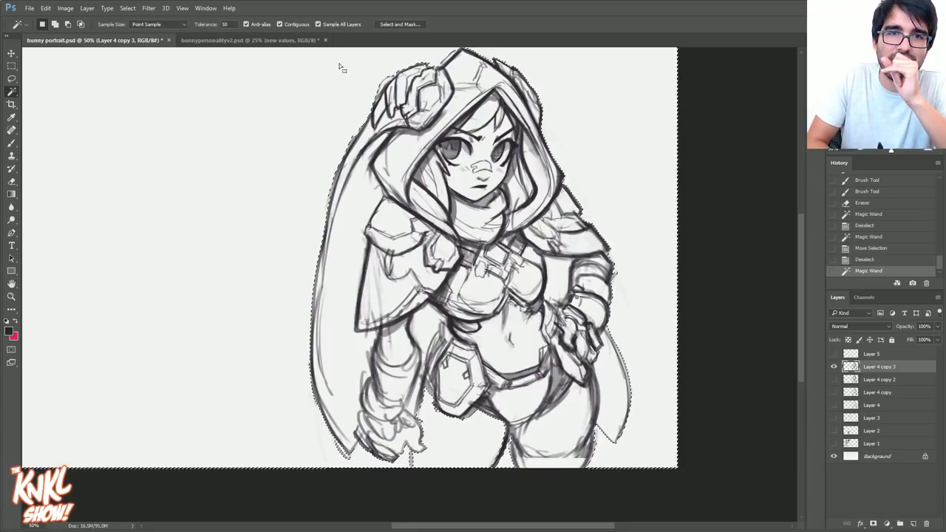
left_click(319, 24)
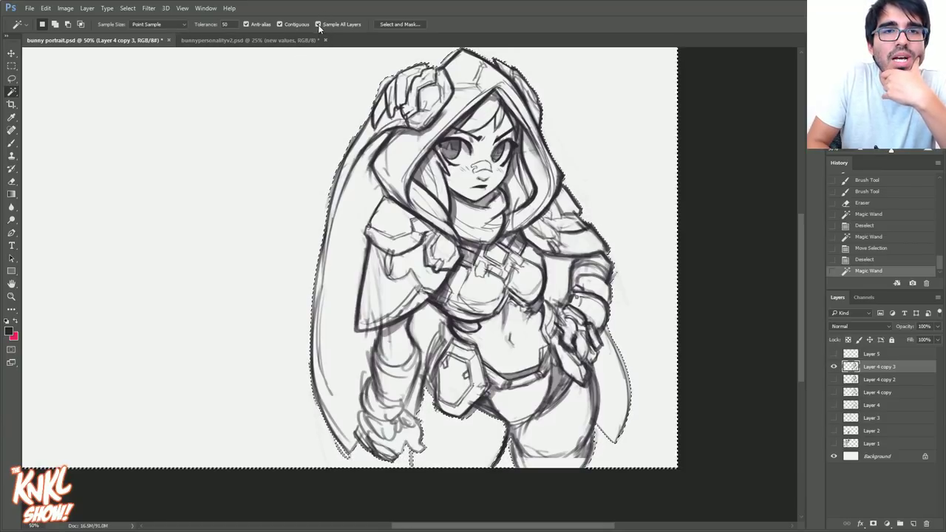
left_click(318, 25)
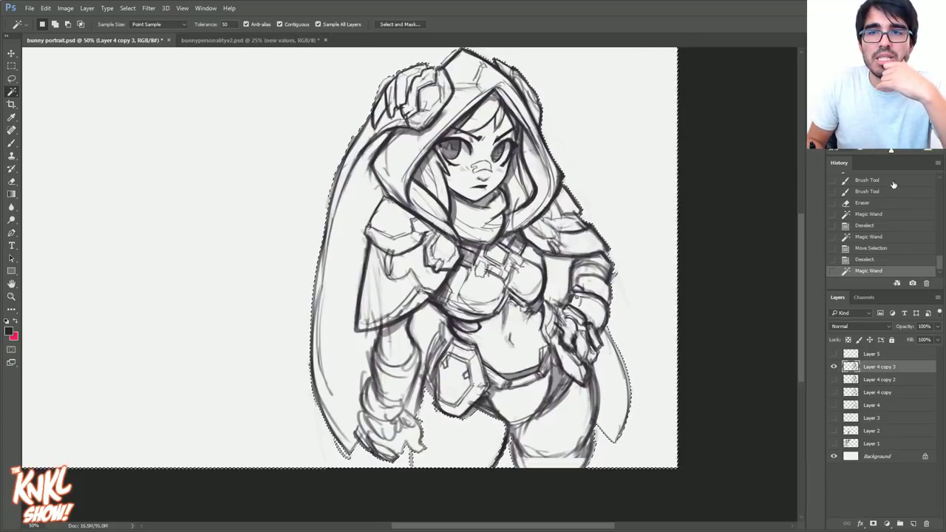
Expand the selection around the character by 5 pixels.
left_click(929, 151)
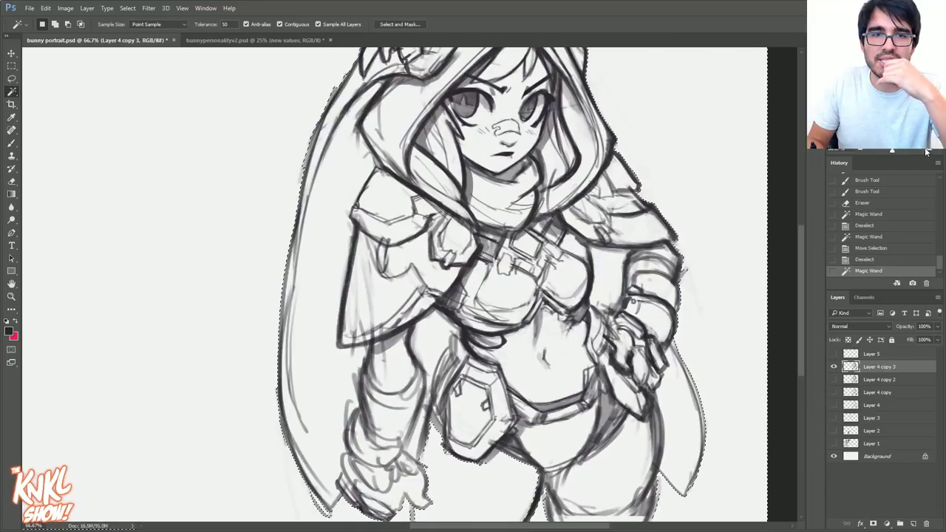
left_click(928, 151)
left_click_drag(898, 104, 905, 88)
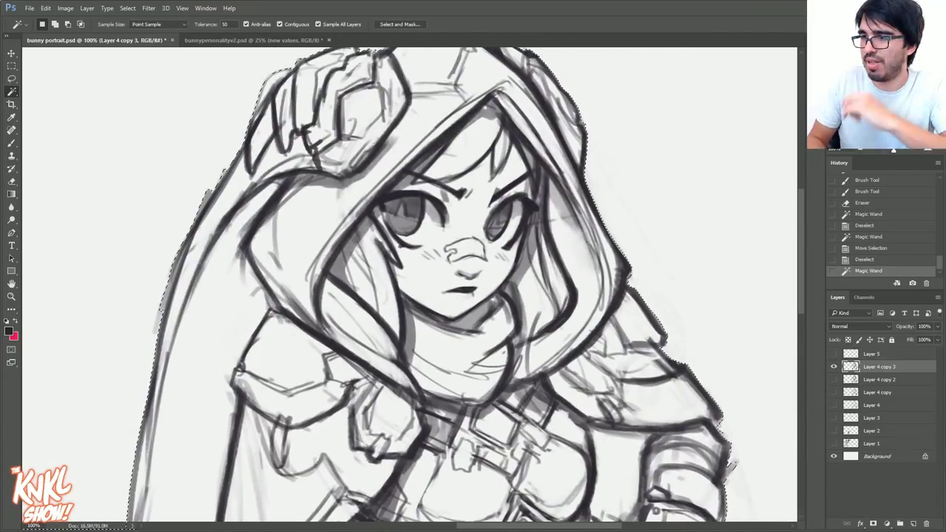
left_click(127, 8)
mouse_move(135, 135)
left_click(104, 153)
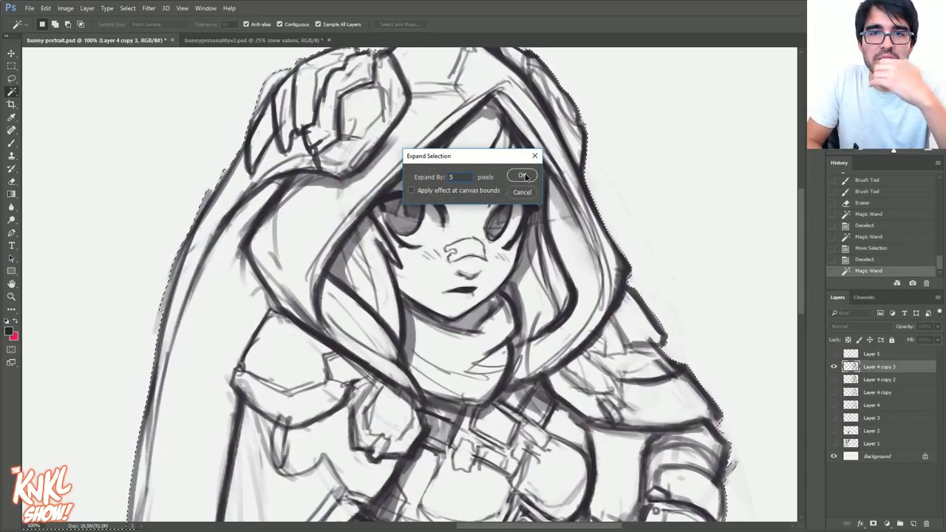
key("Return")
Inspect the selection edge along the hood up close and revert to the unexpanded selection.
left_click(928, 151)
mouse_move(897, 102)
left_mouse_down()
mouse_move(907, 94)
mouse_move(899, 91)
left_mouse_up()
scroll(410, 289, "up", 2)
scroll(410, 289, "right", 2)
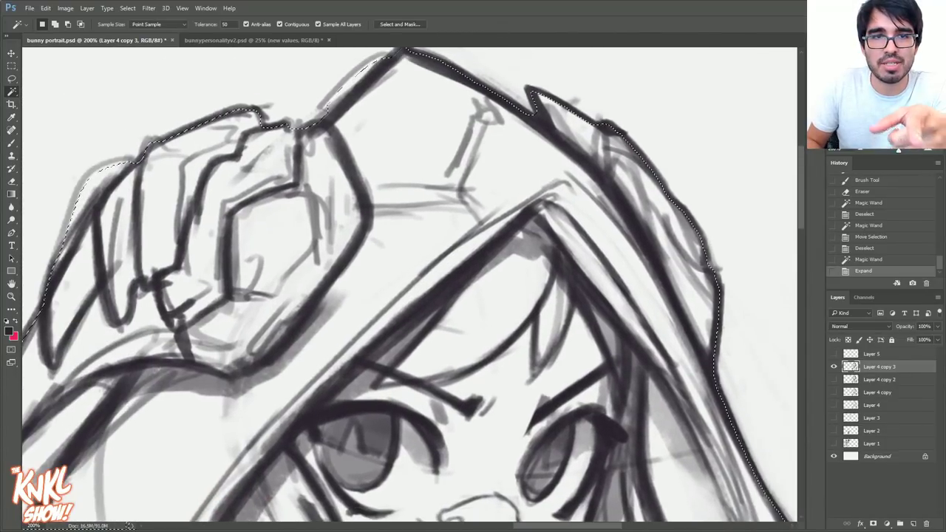
left_click(861, 259)
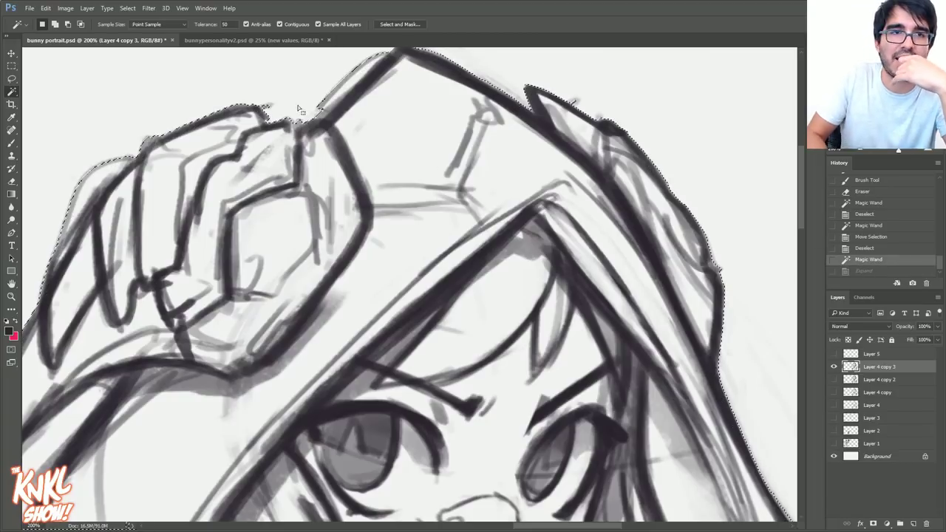
Expand the Magic Wand selection by 5 pixels again and check its edge along the whole figure.
left_click(127, 8)
mouse_move(133, 136)
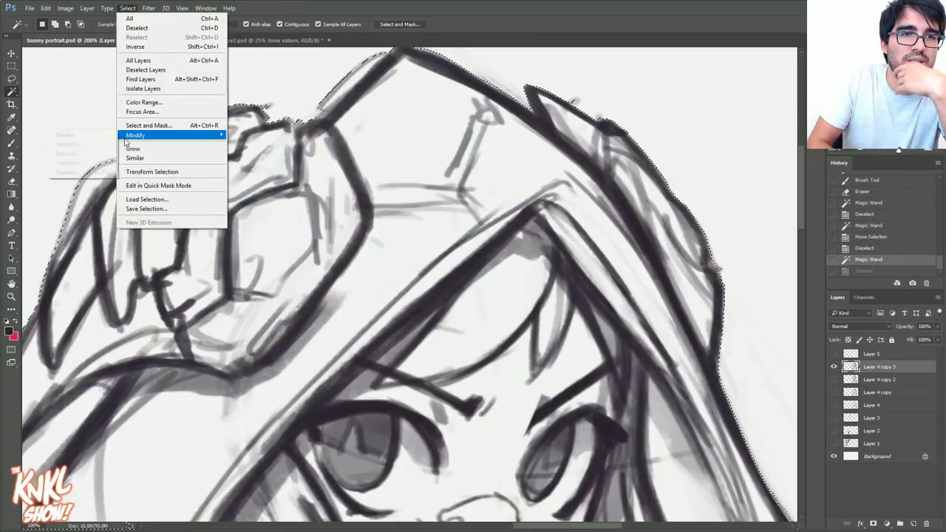
left_click(74, 153)
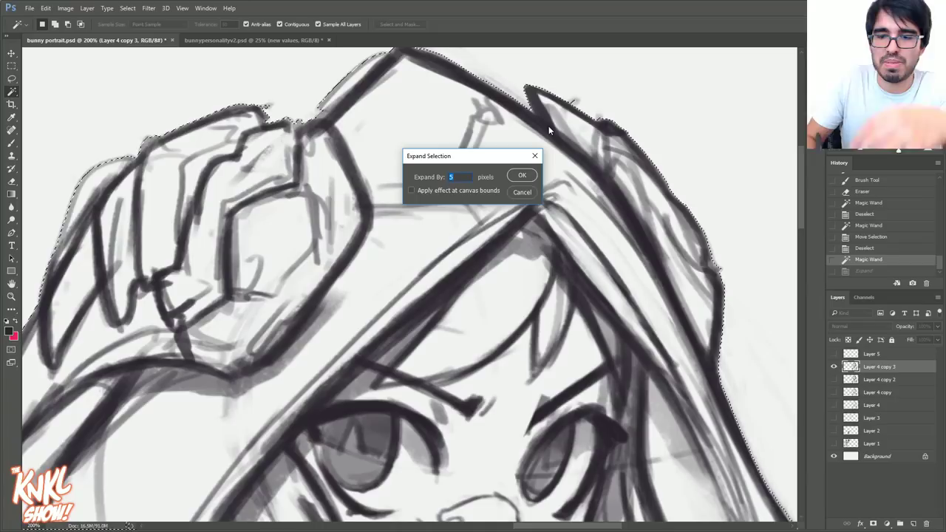
key("Return")
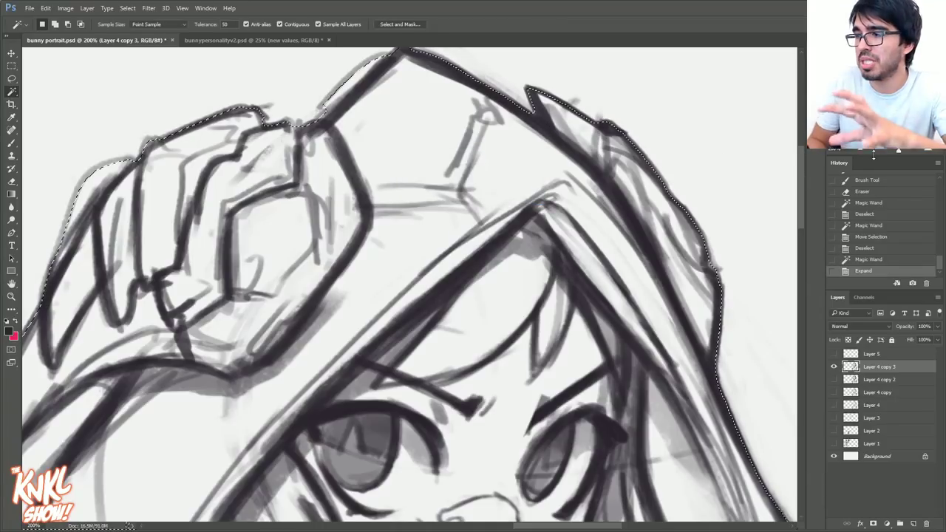
key("ctrl+minus")
left_click_drag(414, 392, 448, 174)
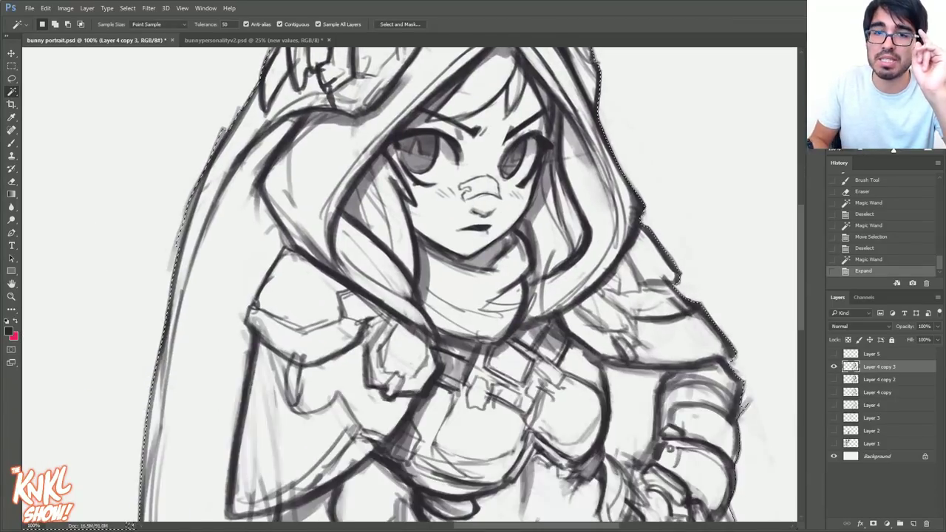
key("ctrl+minus")
left_click_drag(414, 310, 494, 211)
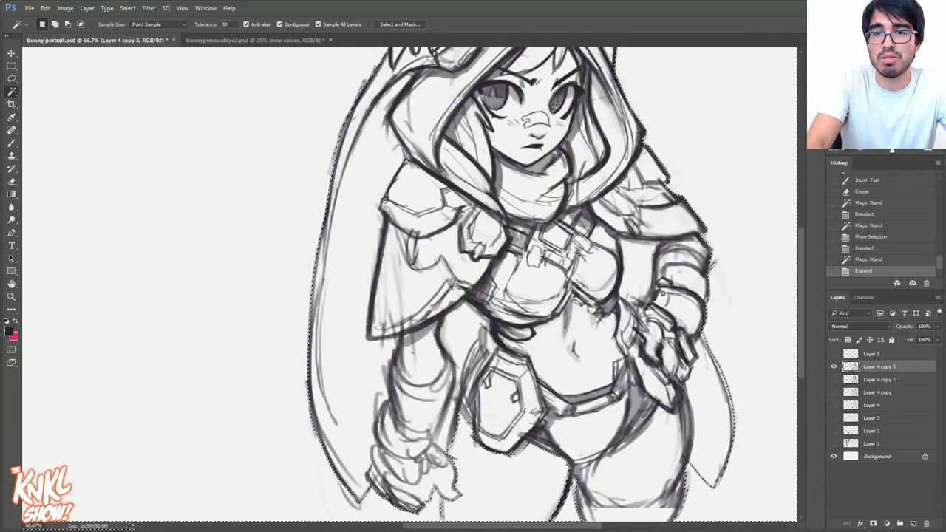
Invert the selection to cover the character and add a new layer directly beneath Layer 4 copy 3.
key("ctrl+shift+i")
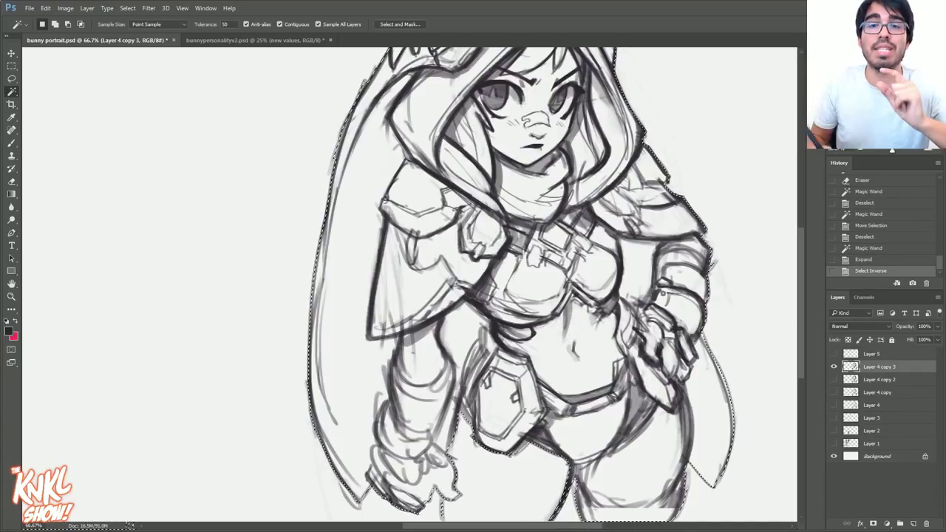
left_click(861, 379)
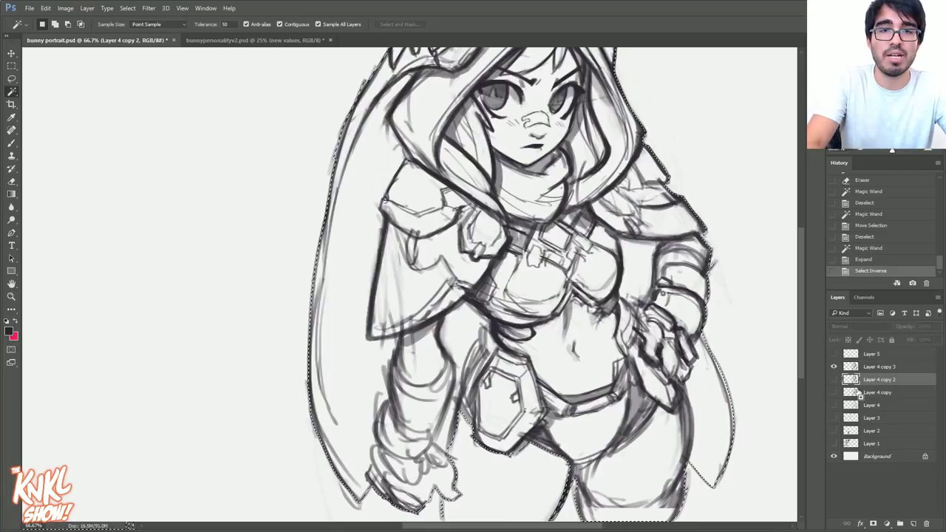
key("ctrl+shift+n")
key("Return")
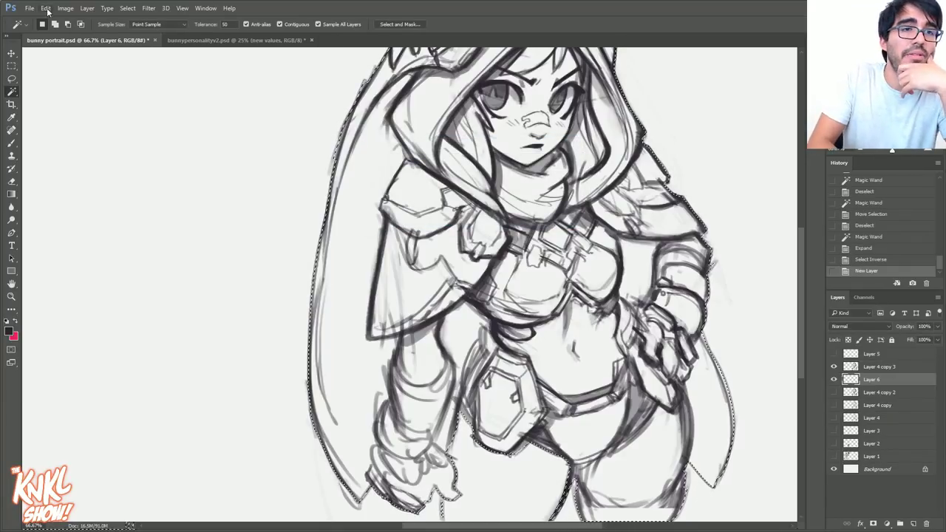
Set the foreground colour to a medium blue, #7288d9.
left_click(46, 8)
left_click(68, 157)
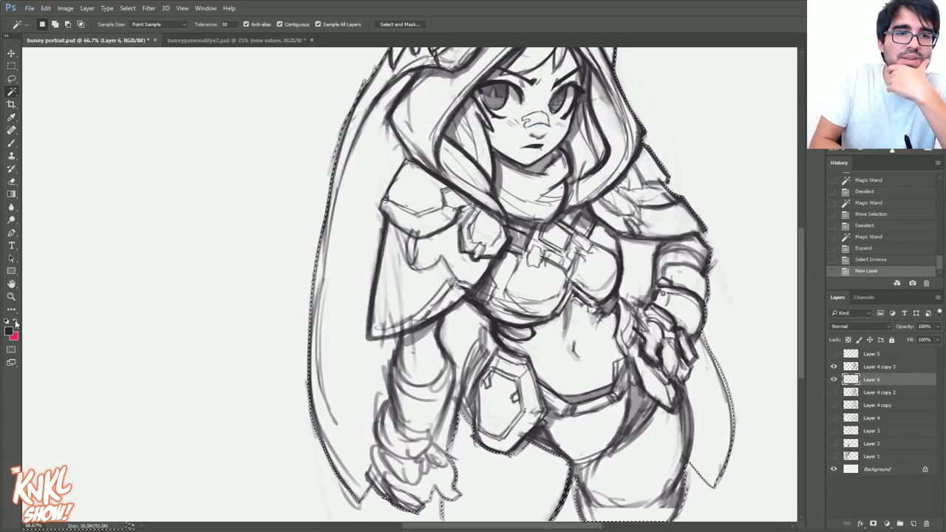
left_click(9, 334)
mouse_move(480, 161)
left_mouse_down()
mouse_move(423, 148)
mouse_move(405, 154)
left_mouse_up()
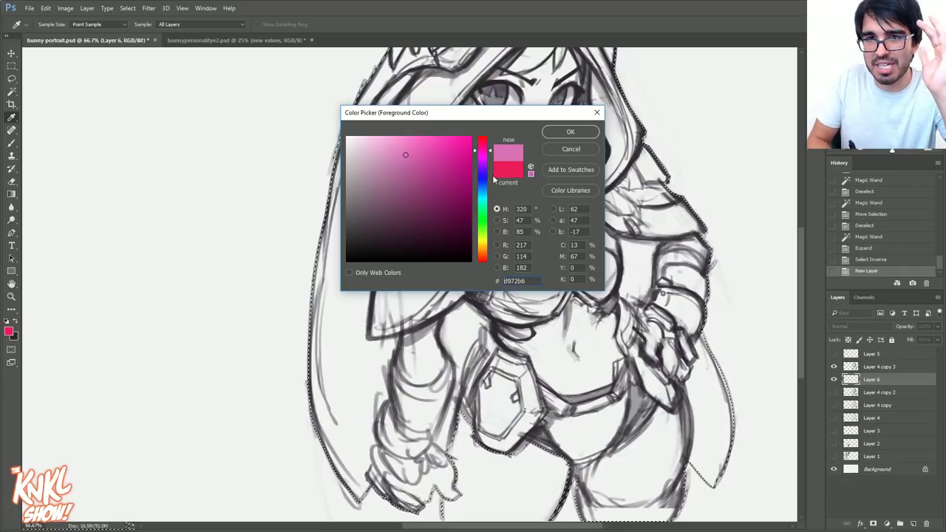
left_click_drag(483, 177, 483, 185)
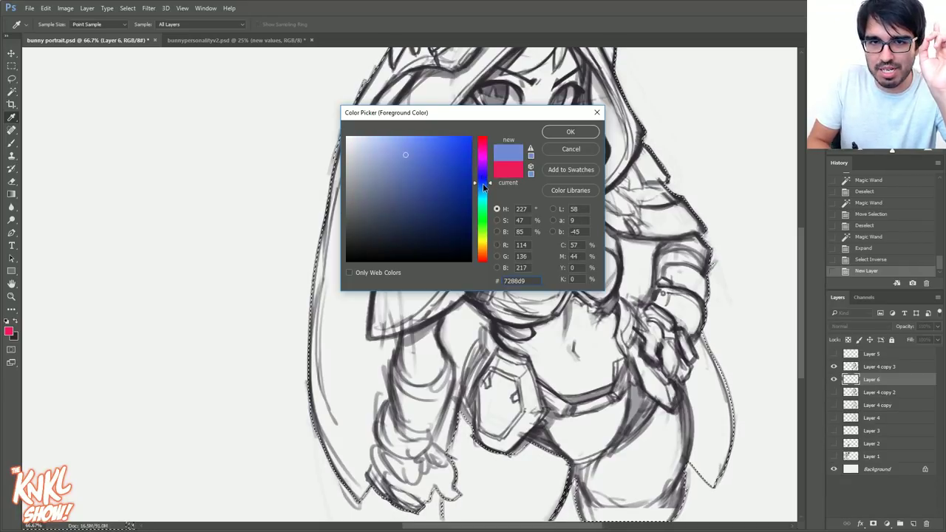
left_click(561, 134)
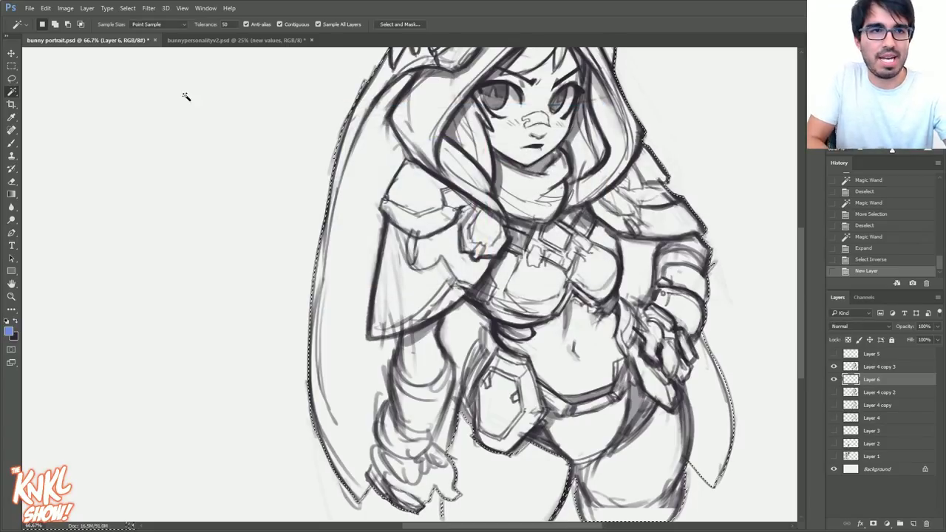
Fill the character selection on the new layer with the foreground colour at 100% opacity in Normal mode, and deselect.
left_click(45, 9)
left_click(63, 156)
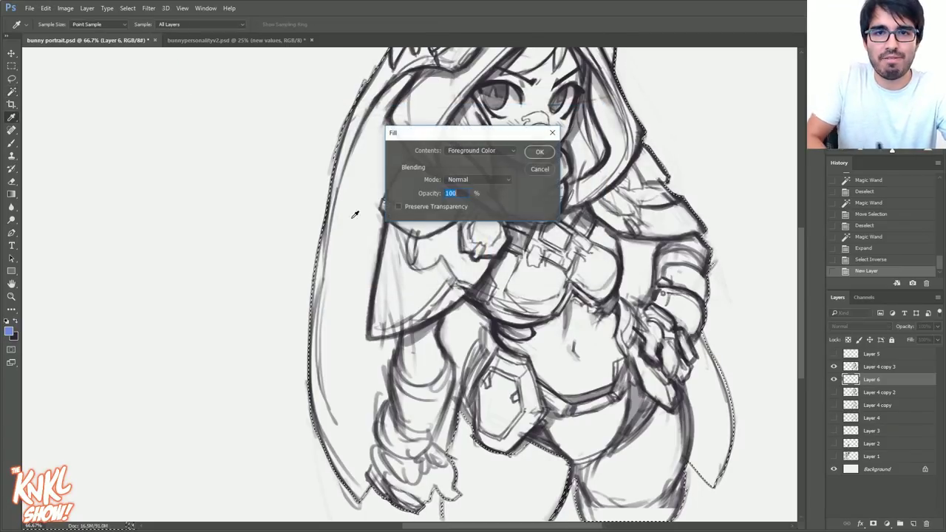
left_click(538, 152)
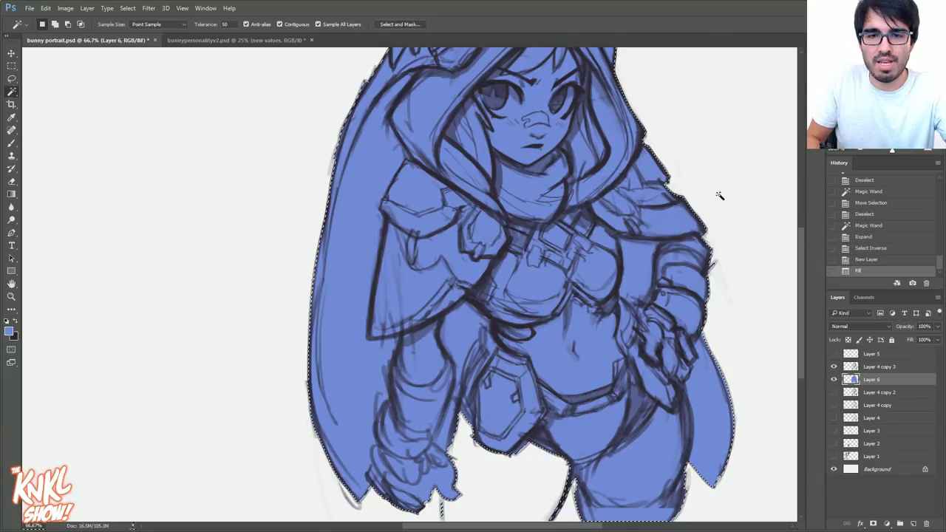
key("l")
key("ctrl+d")
Choose a hard round brush at size 100 and paint blue over the unfilled thigh between the hand and the hip pouch.
key("b")
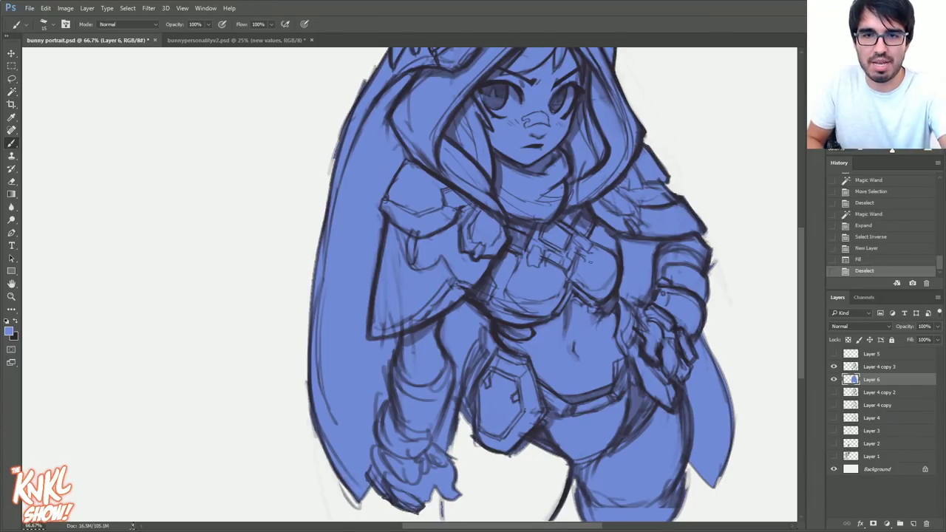
right_click(619, 318)
left_click(621, 356)
left_click(626, 386)
key("Return")
left_click_drag(464, 422, 461, 476)
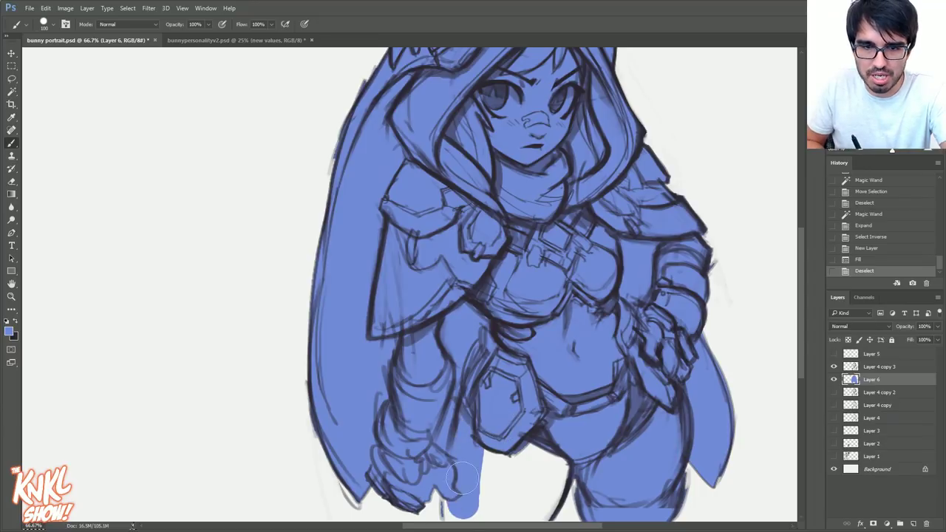
mouse_move(497, 444)
left_mouse_down()
mouse_move(555, 457)
mouse_move(543, 496)
left_mouse_up()
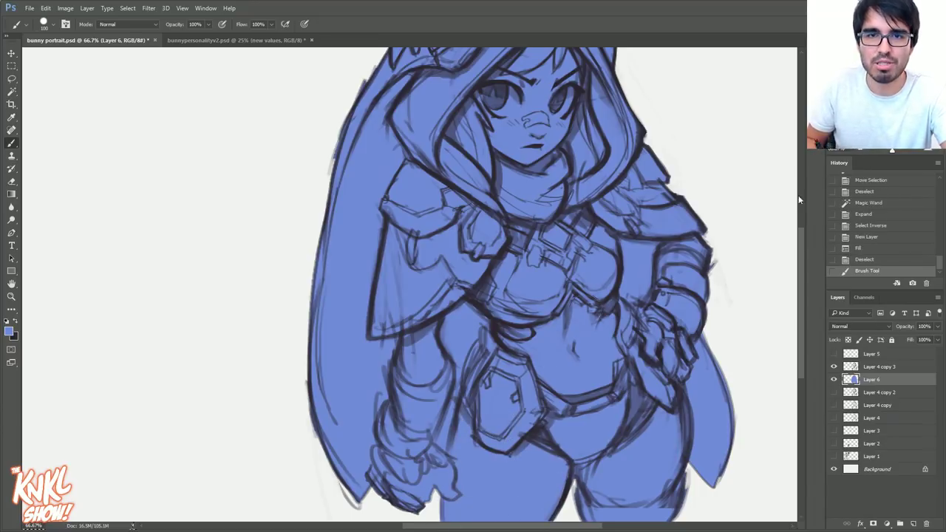
Show the hidden layers from Layer 1 up to Layer 4 copy and save the document.
scroll(798, 195, "up", 2)
key("ctrl+minus")
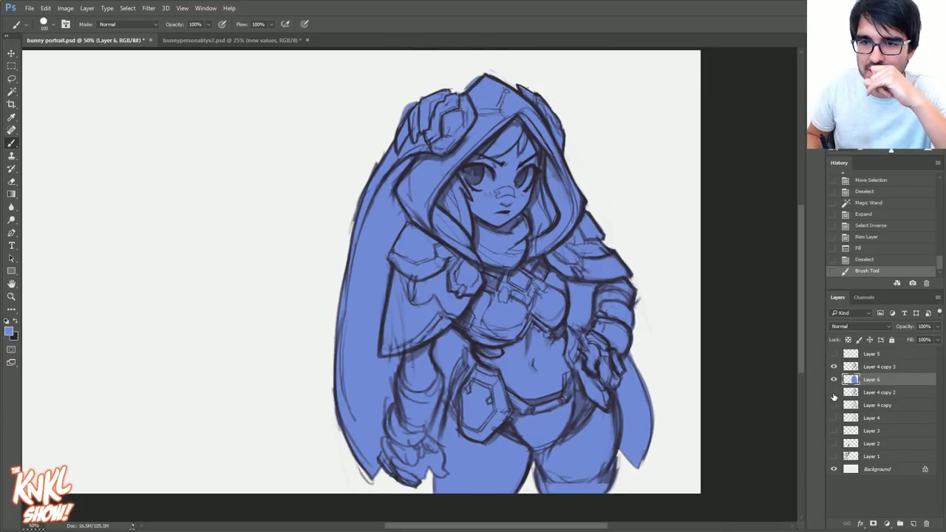
left_click(833, 456)
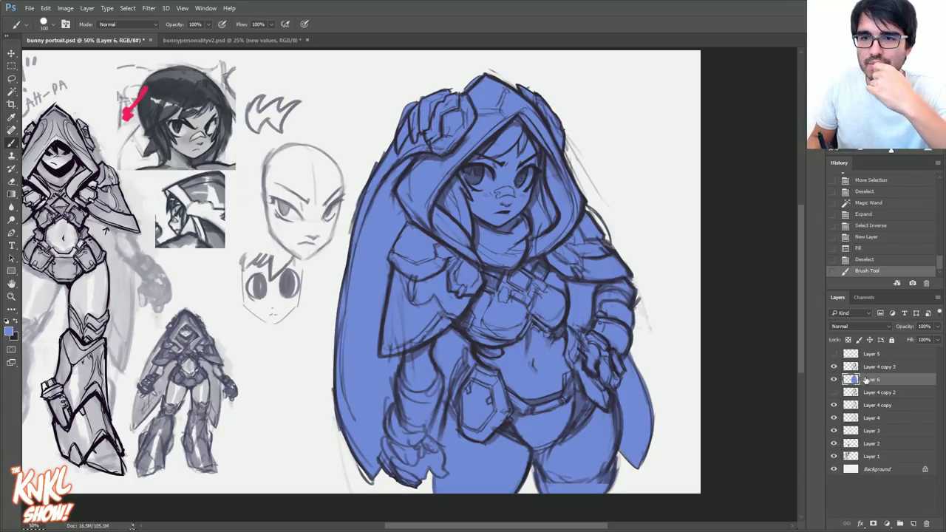
key("ctrl+s")
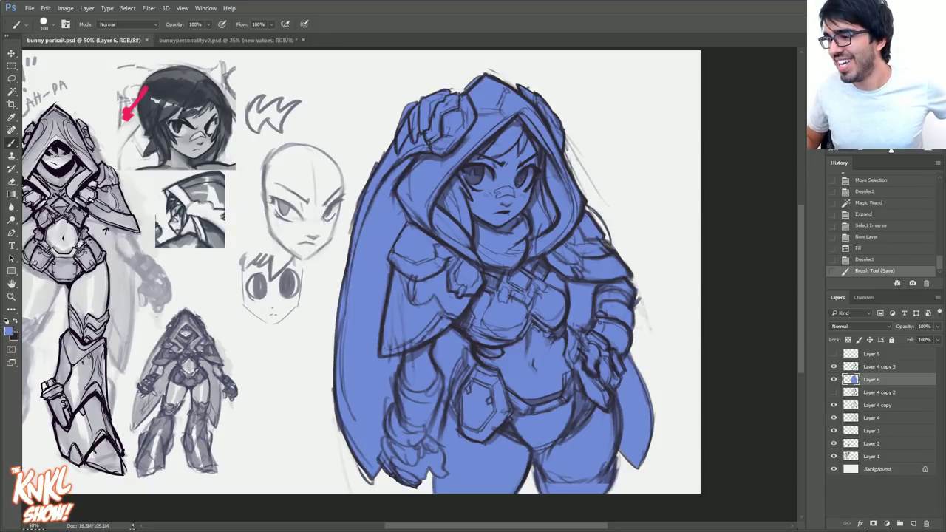